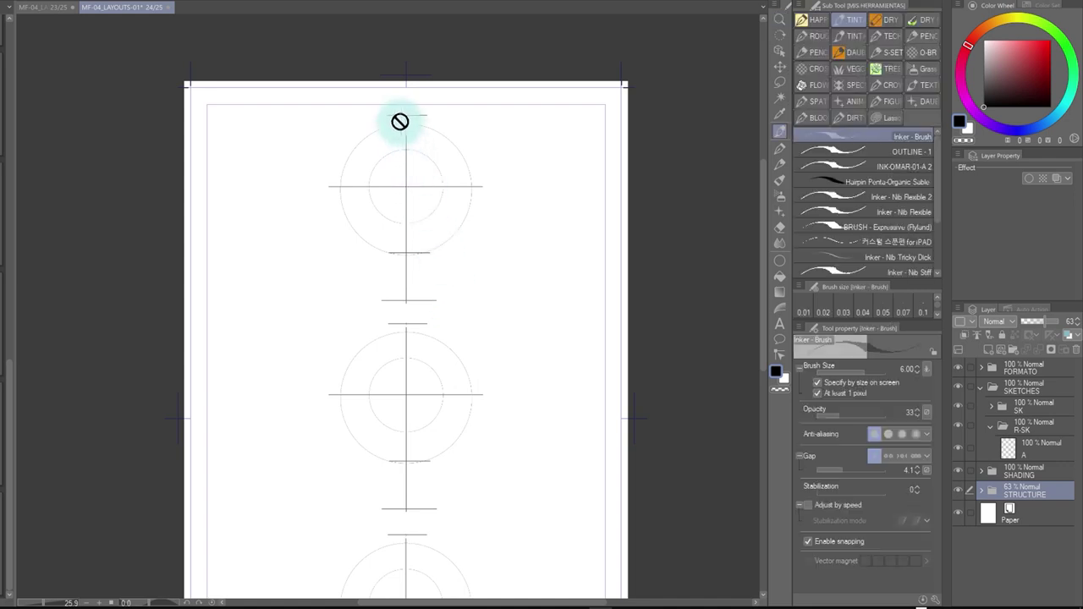
left_click(1033, 449)
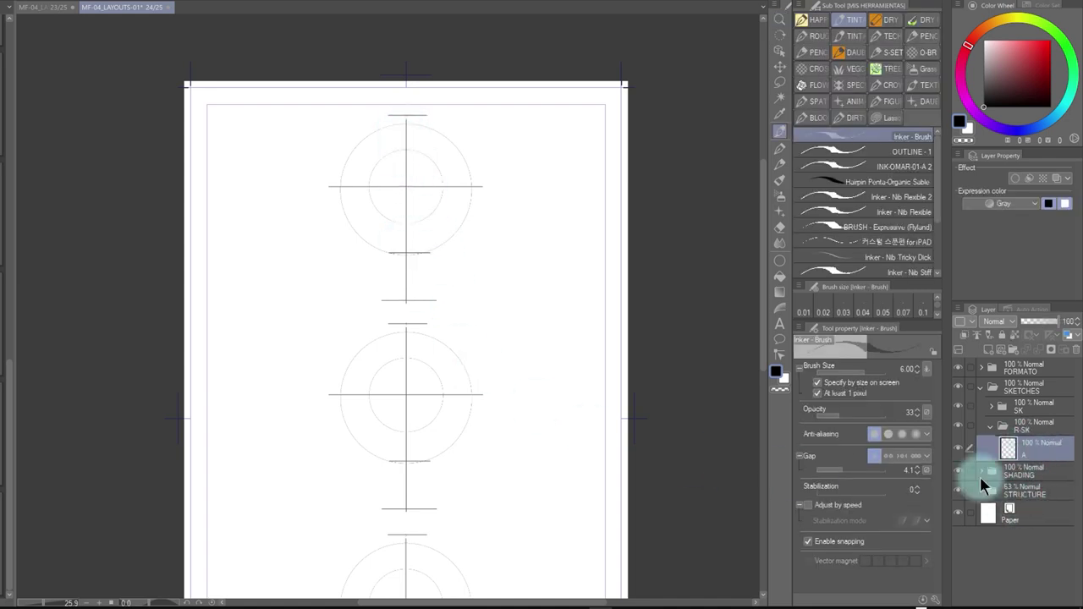
key("/")
left_click_drag(392, 150, 435, 145)
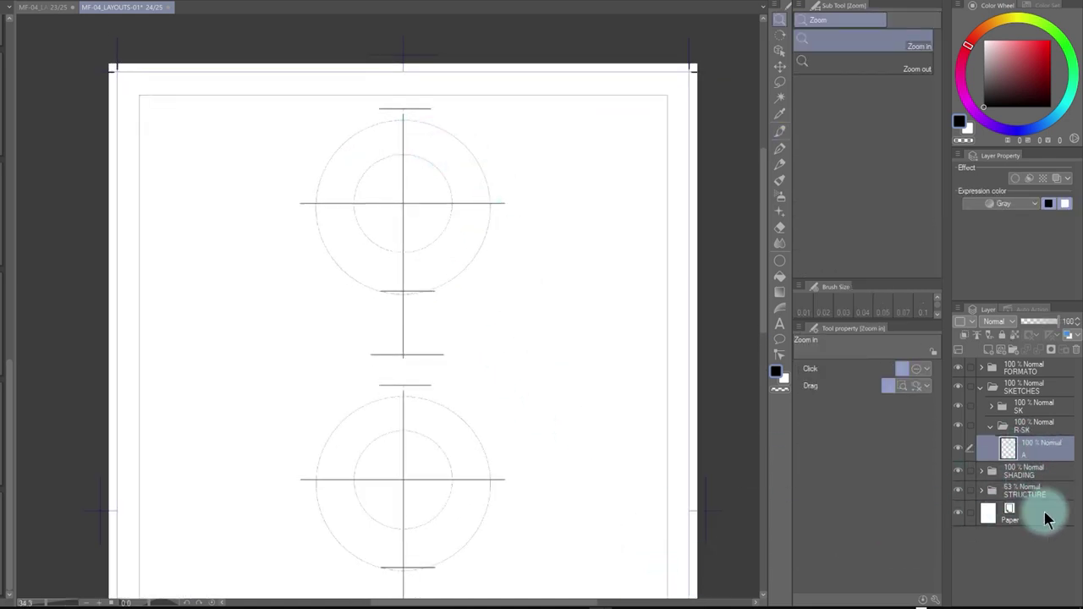
left_click_drag(592, 454, 535, 312)
key("ctrl+0")
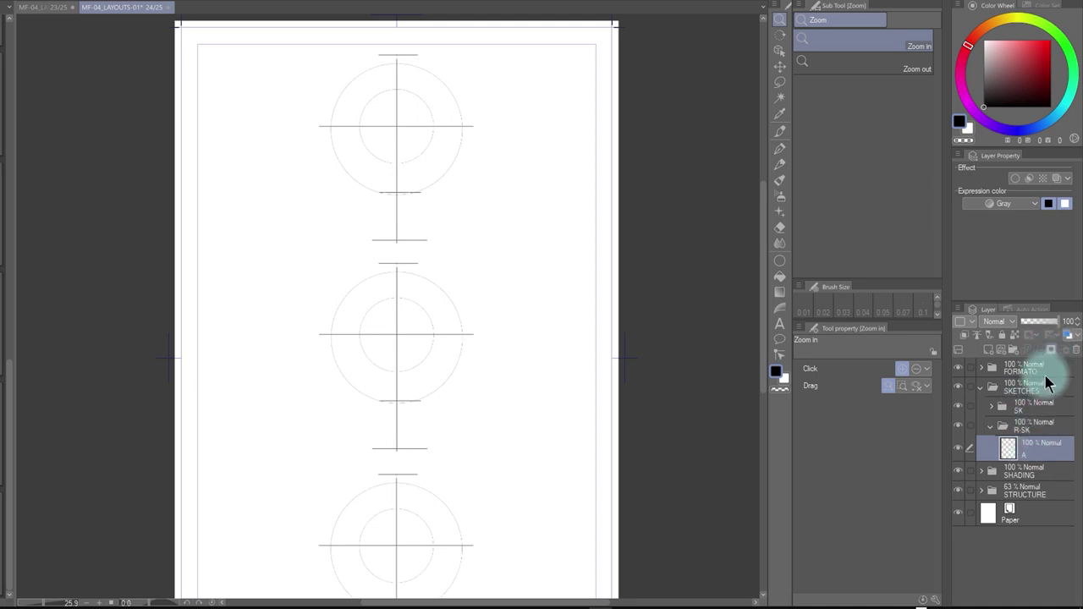
Apply a light blue layer color to the STRUCTURE folder that holds the construction guides
left_click(1020, 494)
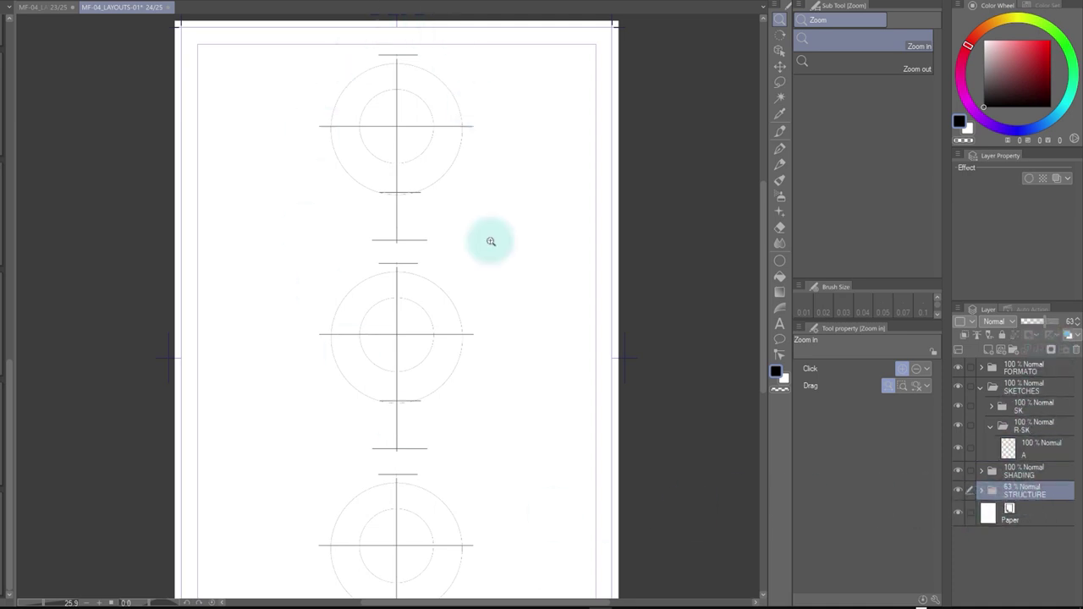
scroll(508, 406, "down", 3)
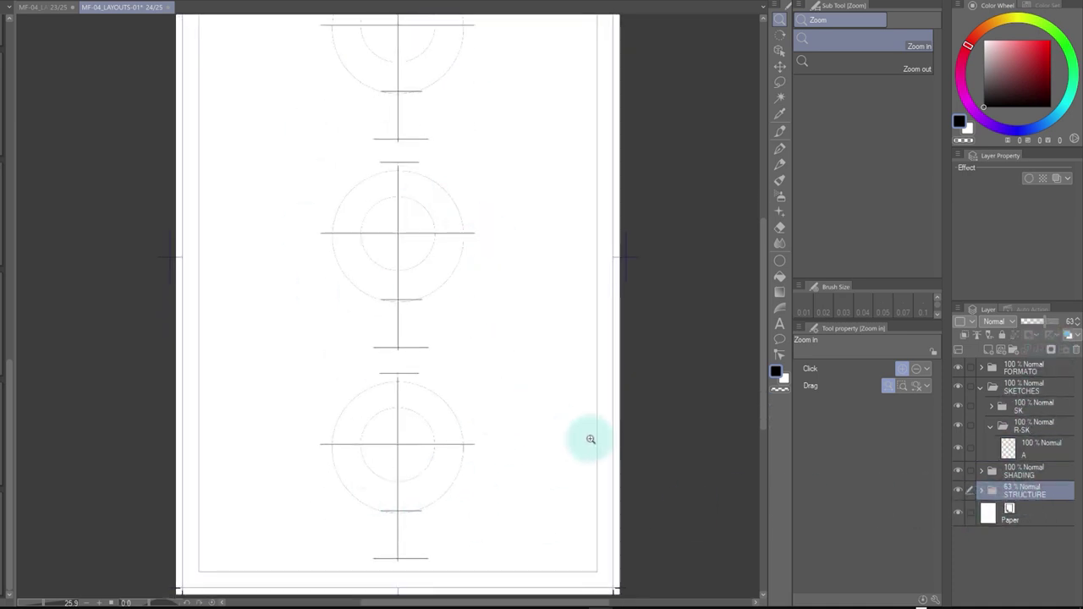
scroll(512, 355, "up", 2)
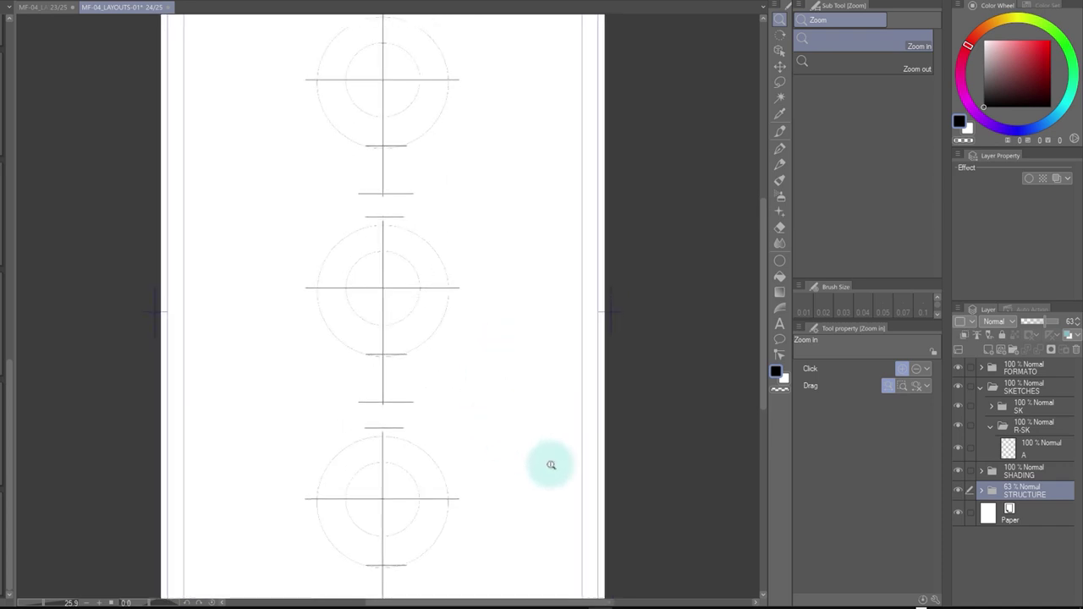
left_click(983, 494)
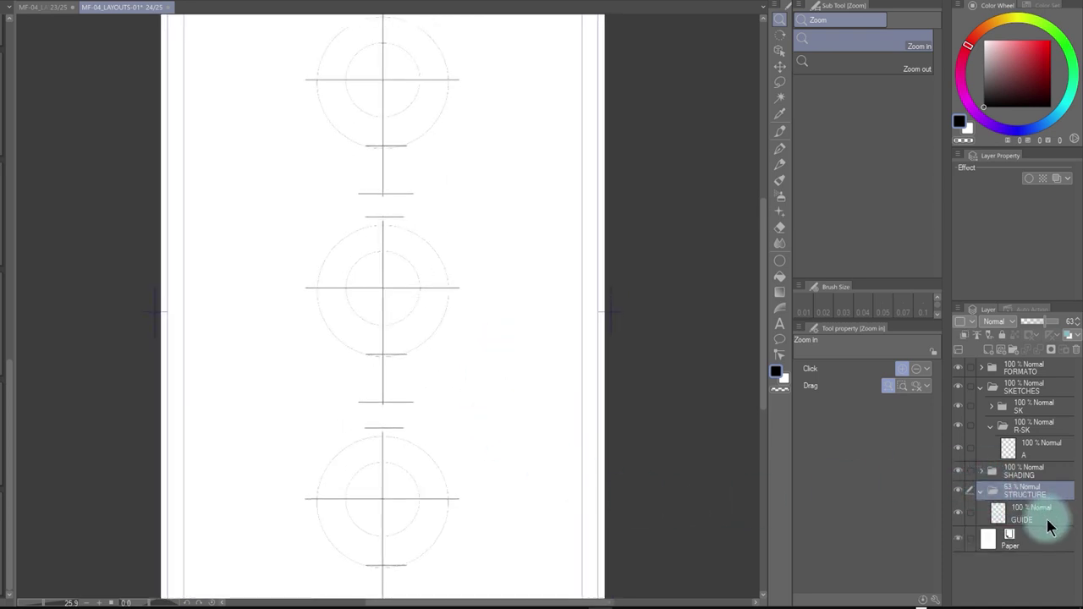
left_click(1066, 336)
left_click_drag(399, 59, 413, 163)
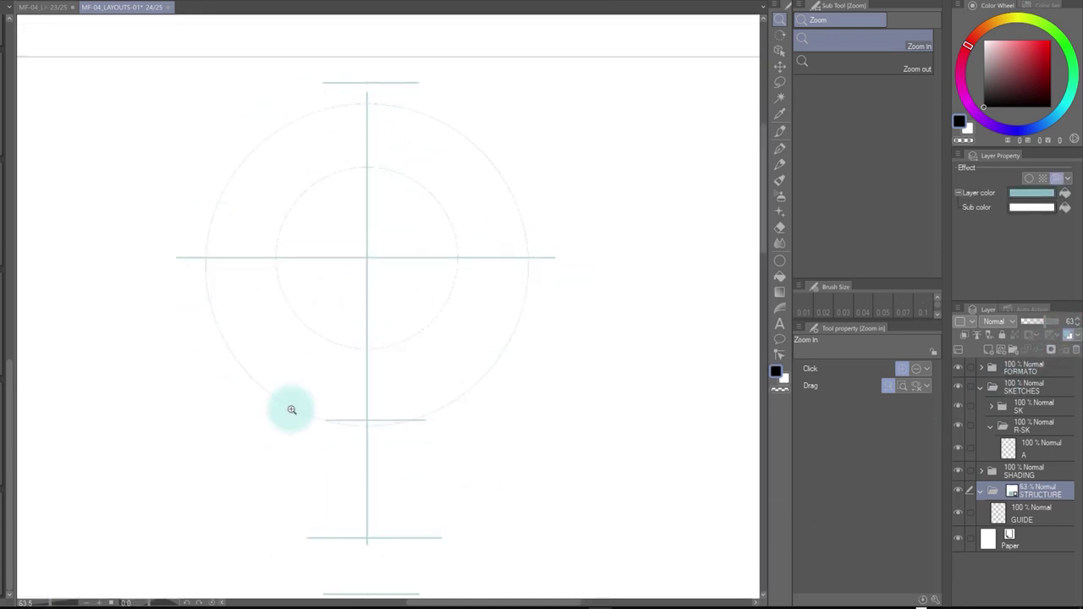
scroll(481, 247, "down", 2)
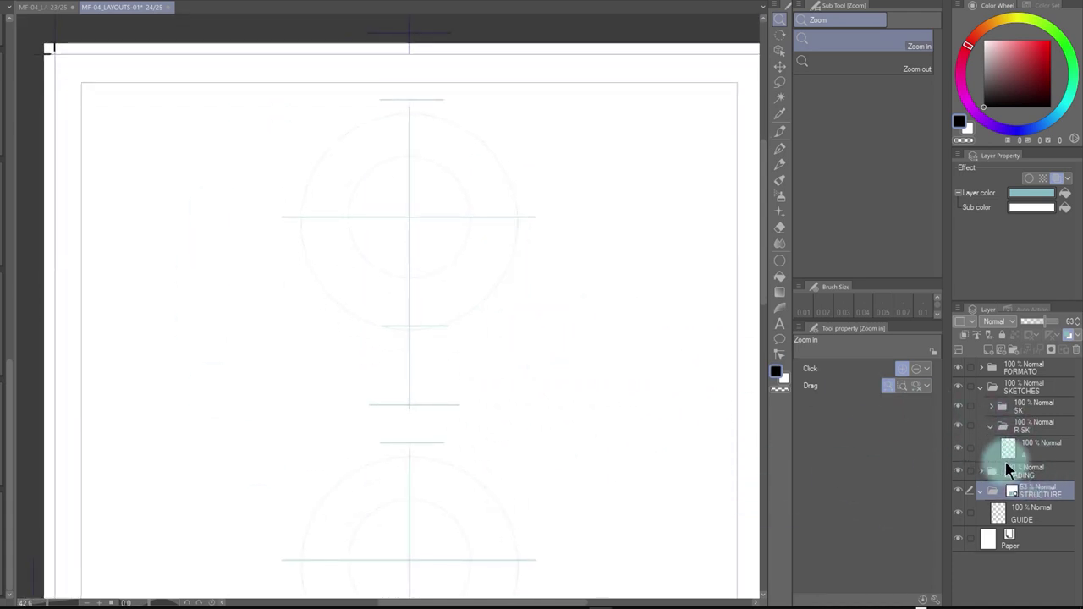
On layer A in the R-SK folder, sketch the upper-front arc of a helmet over the top guide circle with Inker - Brush
left_click(1029, 448)
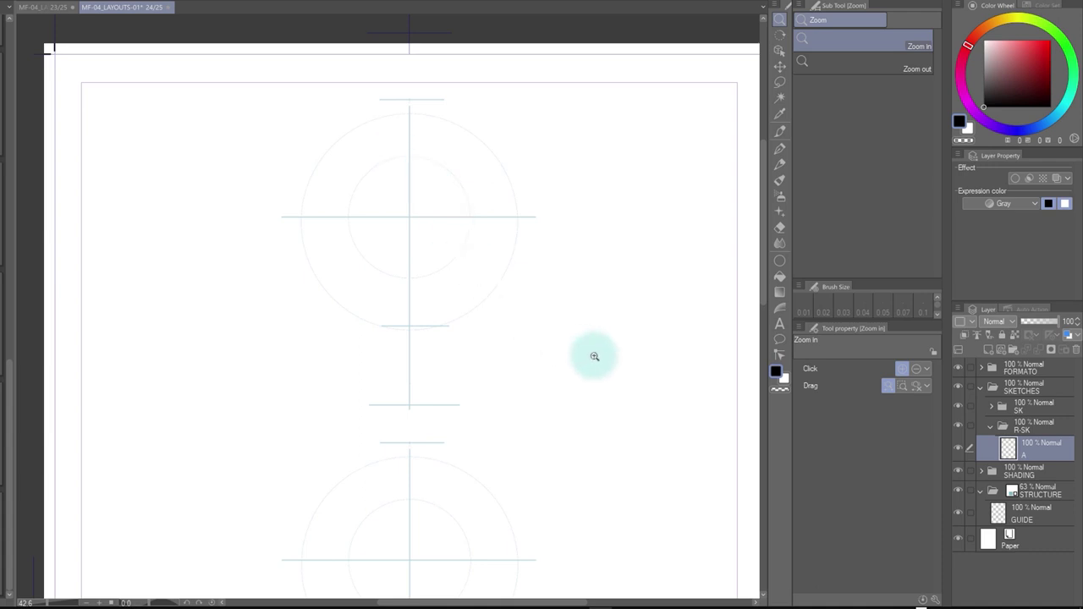
key("p")
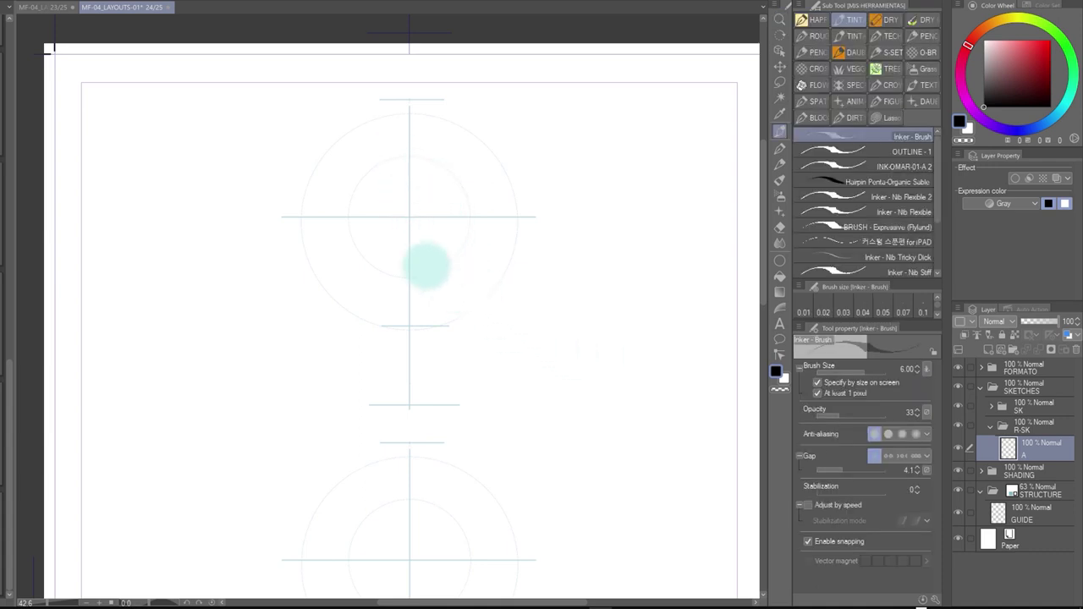
key("slash")
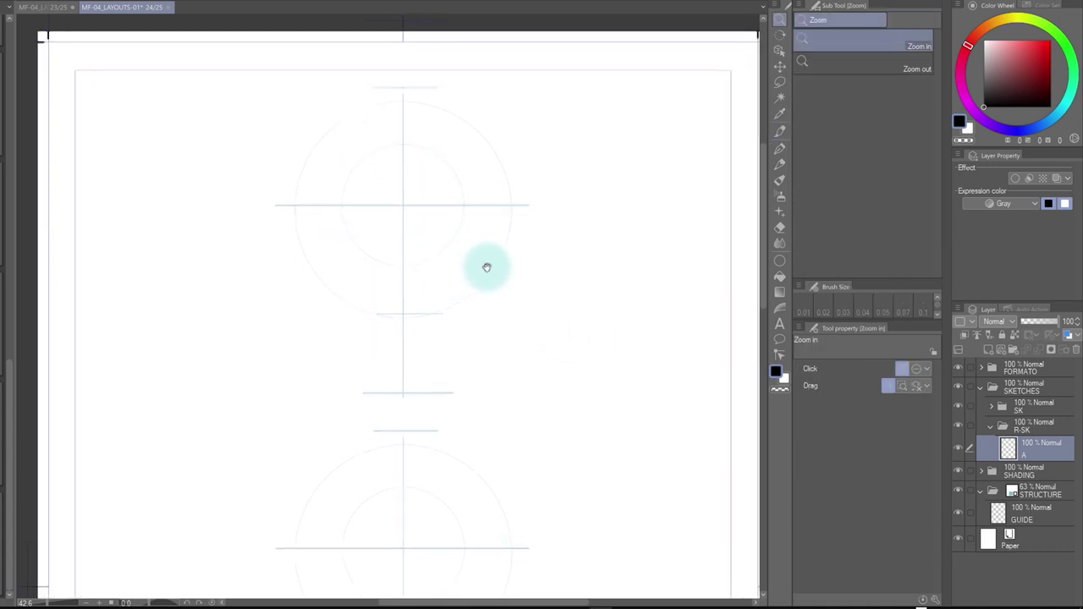
scroll(485, 258, "down", 2)
scroll(479, 217, "up", 2)
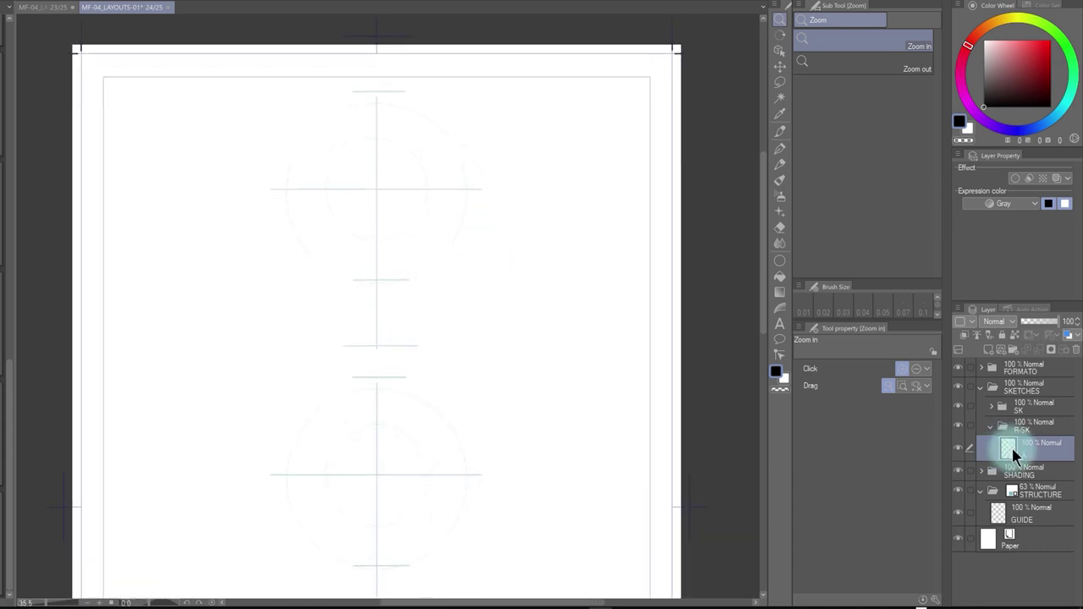
key("p")
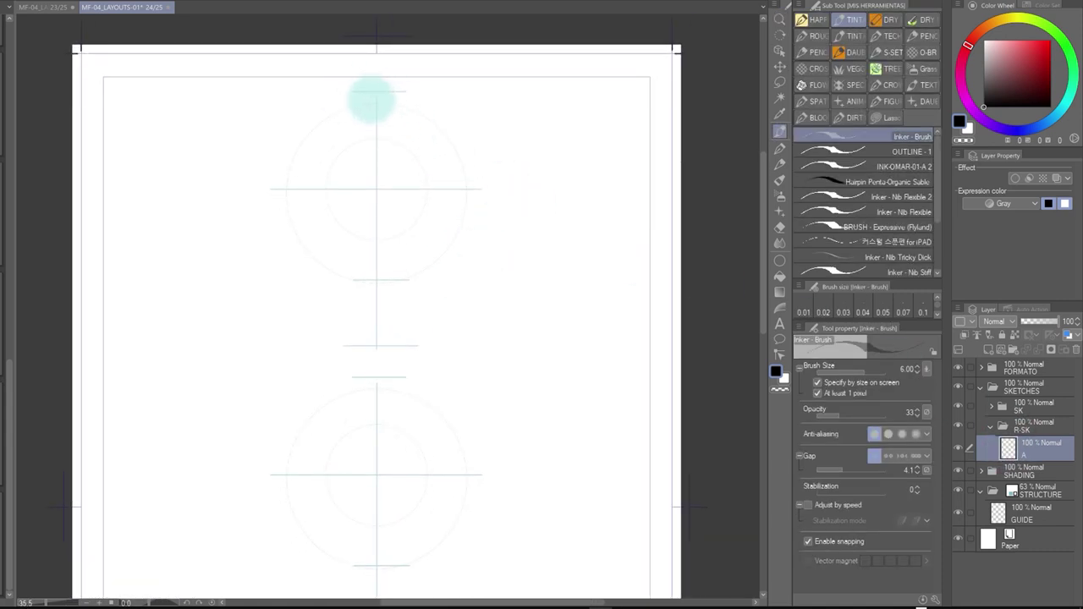
mouse_move(387, 95)
left_mouse_down()
mouse_move(307, 111)
mouse_move(273, 161)
mouse_move(261, 242)
left_mouse_up()
Rough out the first helmet's silhouette around the top guide with the front contour, angled chin line, crown and back curve
key("/")
scroll(358, 273, "down", 3)
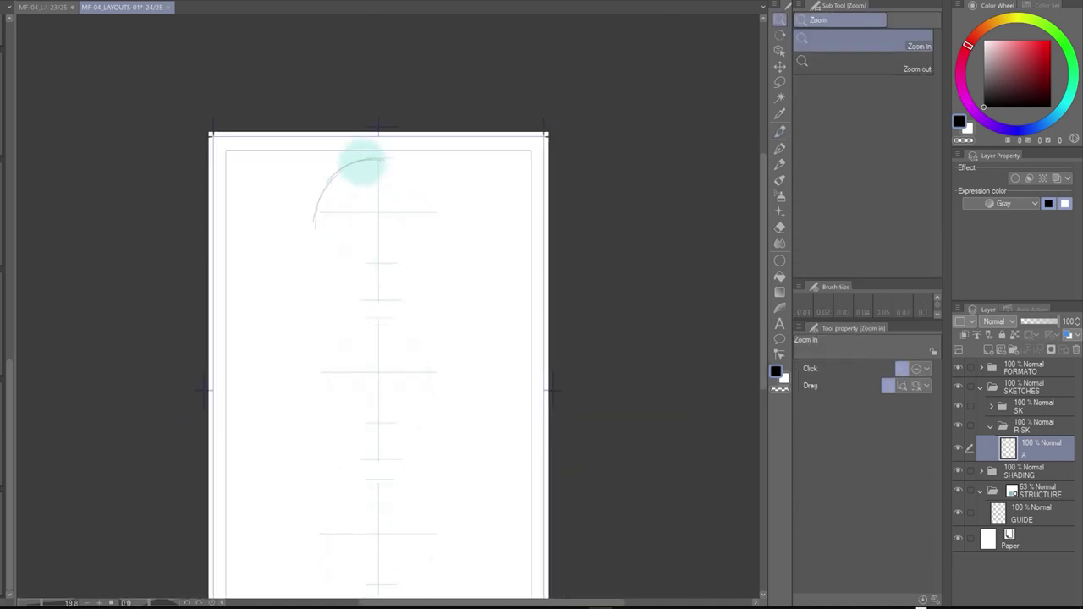
key("p")
mouse_move(324, 176)
left_mouse_down()
mouse_move(307, 251)
mouse_move(313, 279)
left_mouse_up()
mouse_move(311, 233)
left_mouse_down()
mouse_move(311, 266)
mouse_move(303, 226)
mouse_move(334, 313)
mouse_move(321, 306)
mouse_move(363, 290)
left_mouse_up()
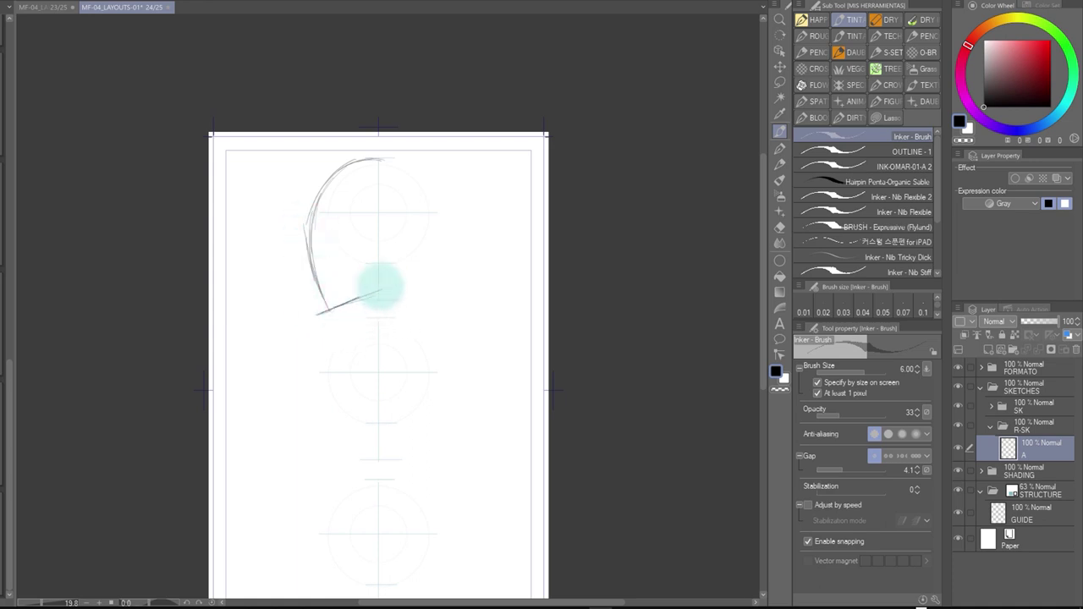
mouse_move(302, 237)
left_mouse_down()
mouse_move(321, 291)
mouse_move(299, 224)
mouse_move(318, 201)
mouse_move(292, 230)
mouse_move(345, 152)
mouse_move(315, 202)
mouse_move(388, 161)
mouse_move(318, 182)
mouse_move(370, 164)
mouse_move(448, 188)
left_mouse_up()
mouse_move(391, 160)
left_mouse_down()
mouse_move(444, 215)
mouse_move(402, 152)
mouse_move(439, 232)
mouse_move(412, 155)
mouse_move(454, 217)
mouse_move(441, 233)
mouse_move(441, 267)
left_mouse_up()
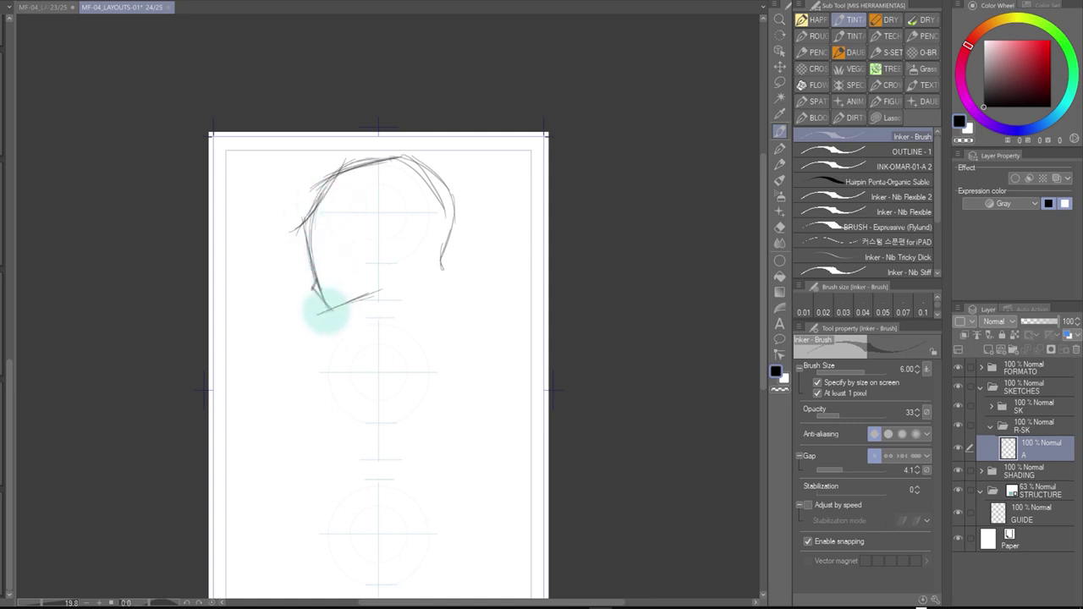
Strengthen the first helmet's front, crown and back contours and extend its lower edge to the rear
left_click(427, 264, "ctrl+alt")
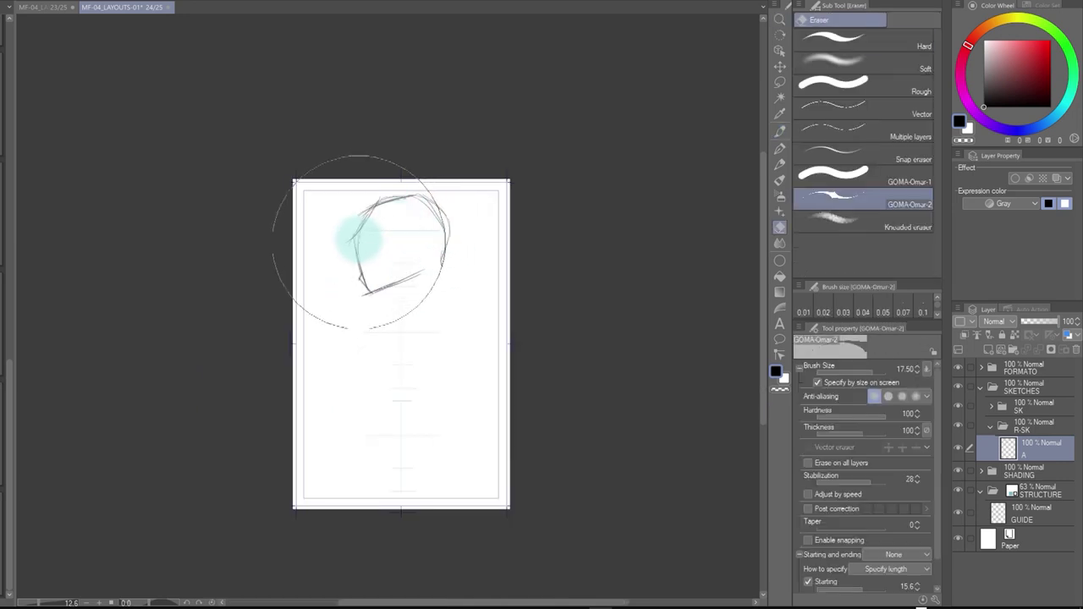
mouse_move(366, 214)
left_mouse_down()
mouse_move(346, 242)
mouse_move(358, 234)
mouse_move(364, 289)
left_mouse_up()
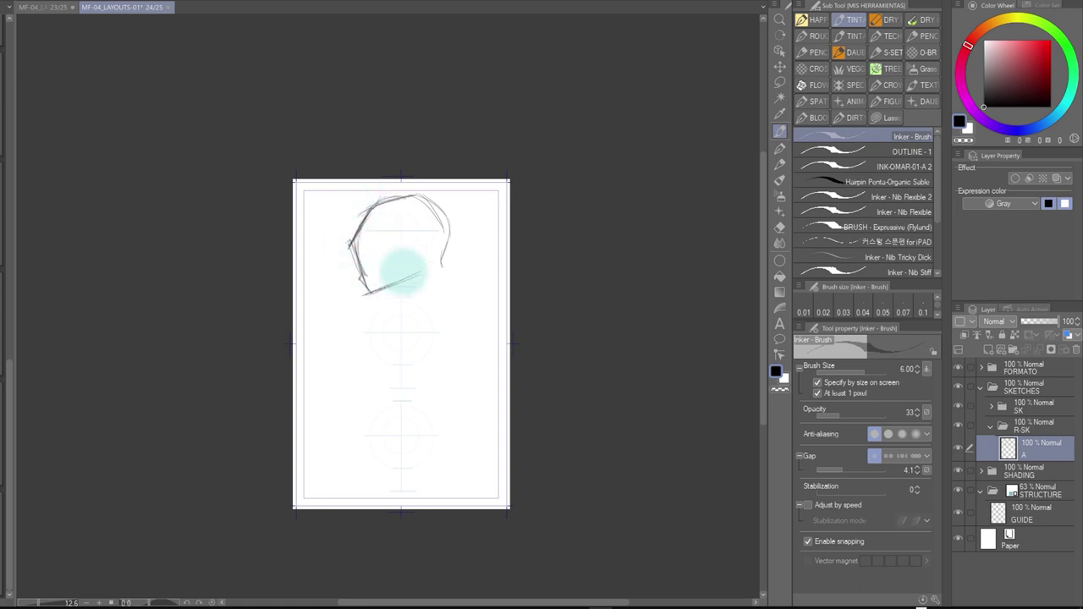
mouse_move(389, 199)
left_mouse_down()
mouse_move(428, 206)
mouse_move(442, 259)
left_mouse_up()
left_click_drag(441, 213, 454, 247)
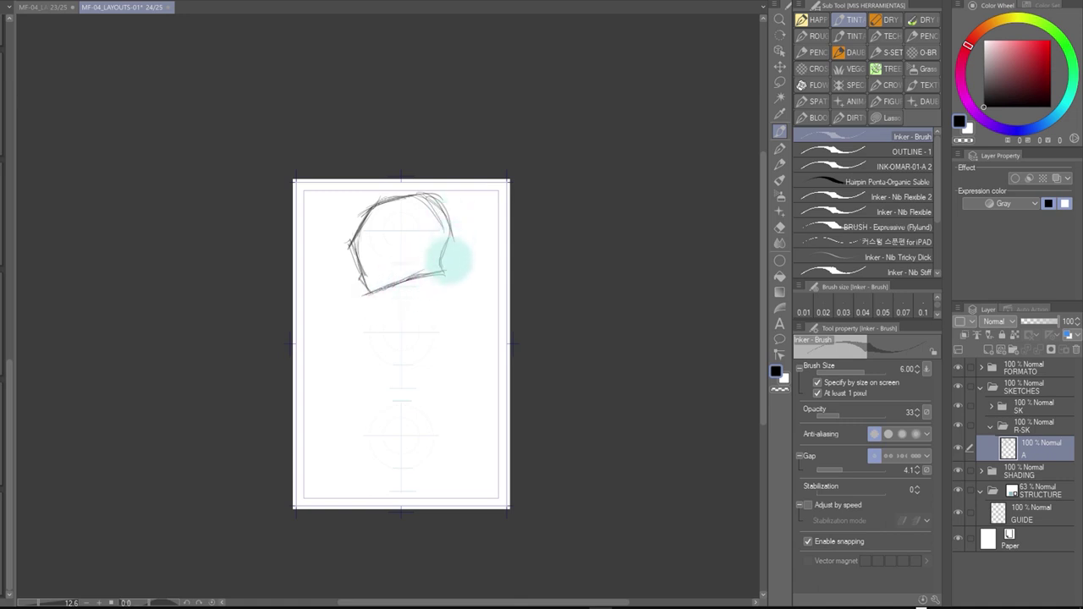
Add a narrow rear oval, a diagonal jaw band and the visor opening to the first helmet, erasing stray front lines
left_click_drag(449, 244, 443, 268)
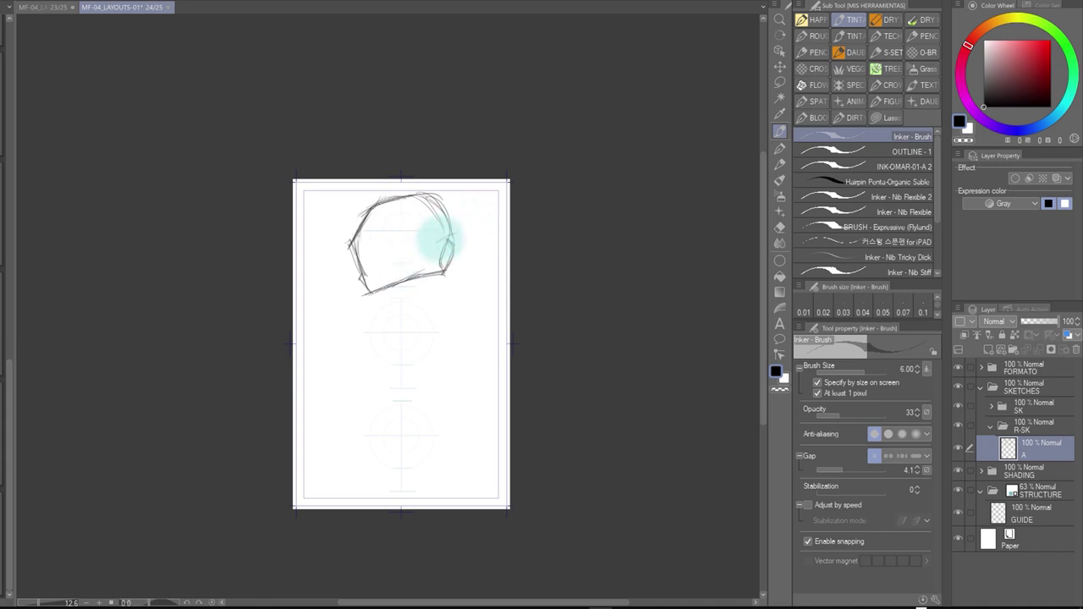
left_click_drag(380, 285, 448, 234)
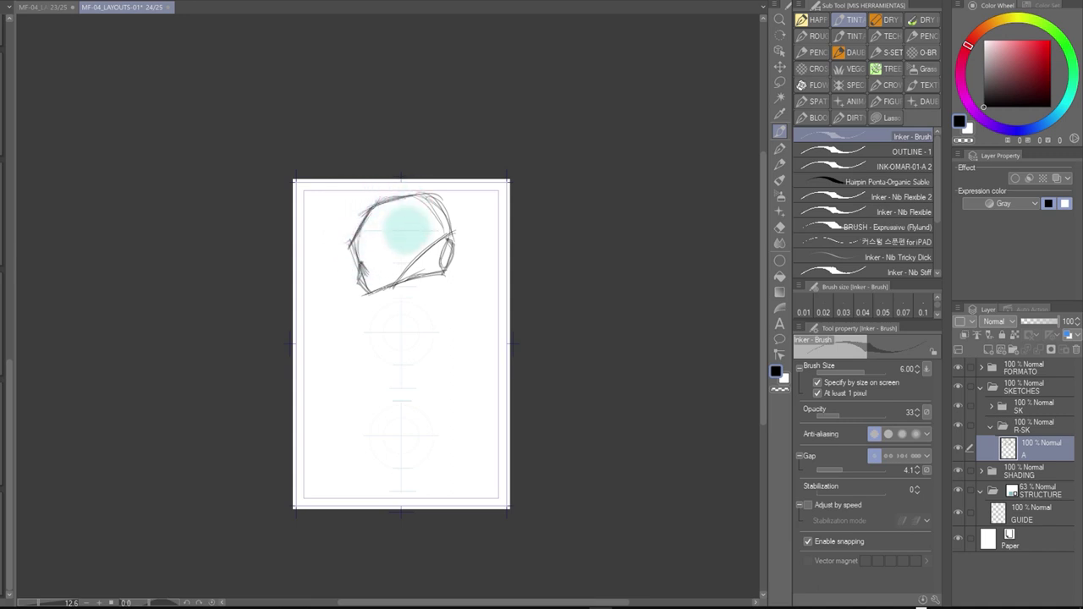
key("e")
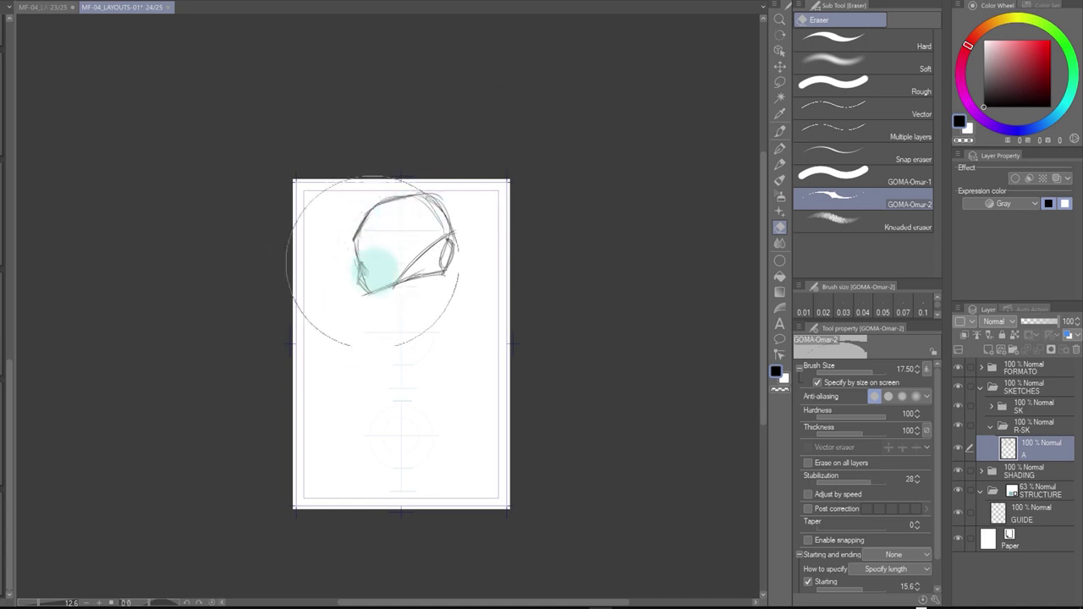
key("p")
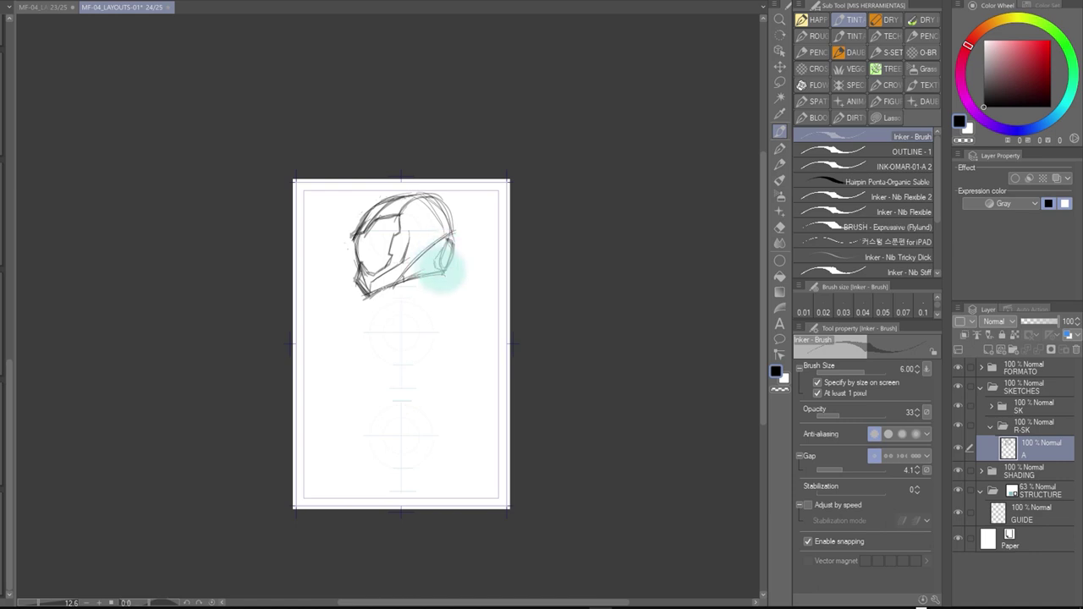
key("ctrl+space")
mouse_move(461, 292)
left_mouse_down()
mouse_move(447, 334)
mouse_move(411, 251)
mouse_move(434, 298)
mouse_move(441, 261)
mouse_move(412, 329)
mouse_move(325, 257)
mouse_move(416, 295)
left_mouse_up()
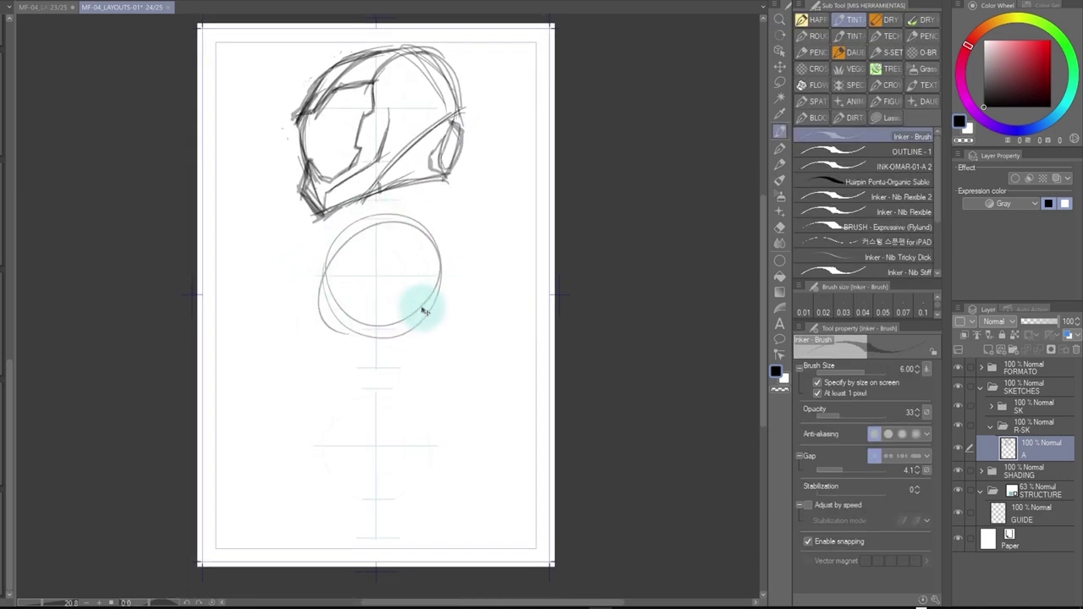
key("ctrl+z")
key("ctrl+space")
scroll(425, 279, "down", 3)
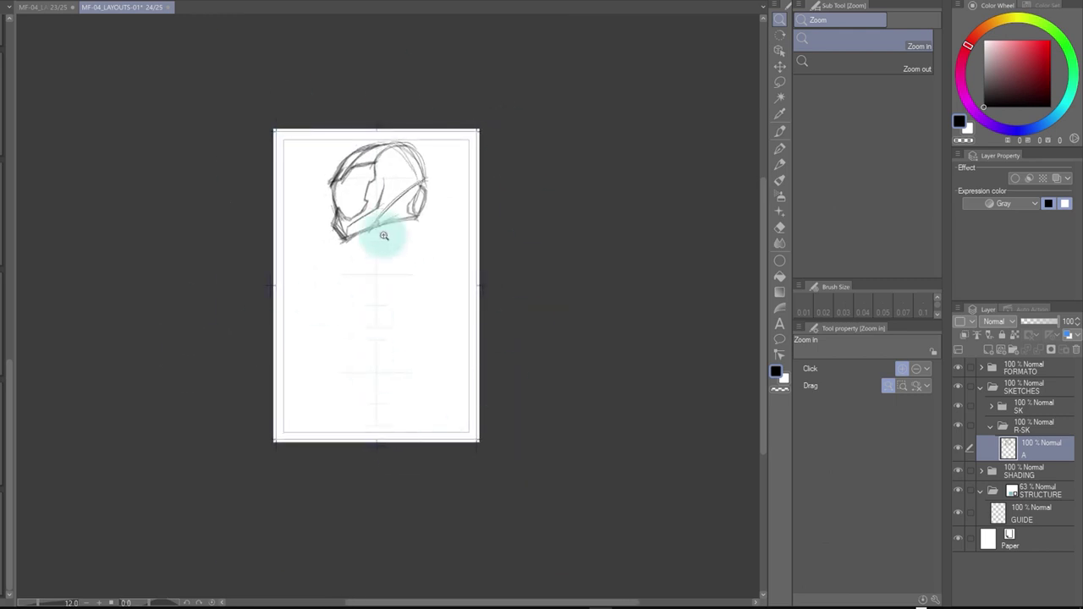
mouse_move(360, 250)
left_mouse_down()
mouse_move(380, 249)
mouse_move(375, 339)
left_mouse_up()
key("ctrl+z")
mouse_move(411, 278)
left_mouse_down()
mouse_move(385, 327)
mouse_move(342, 280)
mouse_move(425, 302)
left_mouse_up()
key("ctrl+z")
left_click_drag(401, 244, 365, 288)
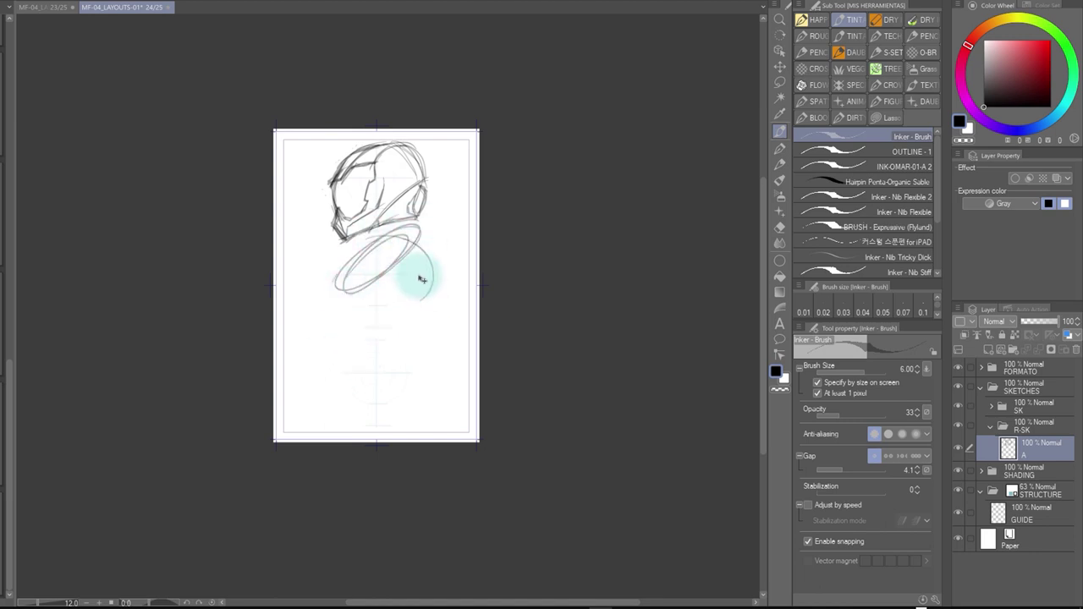
key("ctrl+z")
Sketch a second helmet's tilted outline over the middle guide, and clean its front edge with the GOMA-Omar-2 eraser at stabilization 0
mouse_move(421, 254)
left_mouse_down()
mouse_move(411, 236)
mouse_move(314, 299)
mouse_move(404, 296)
left_mouse_up()
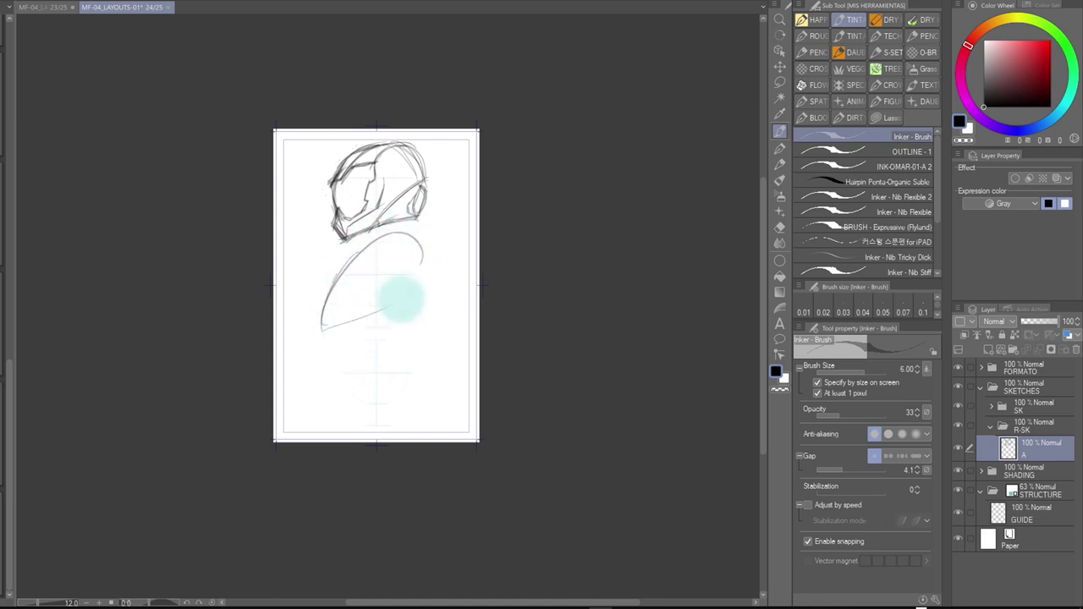
left_click_drag(337, 272, 319, 330)
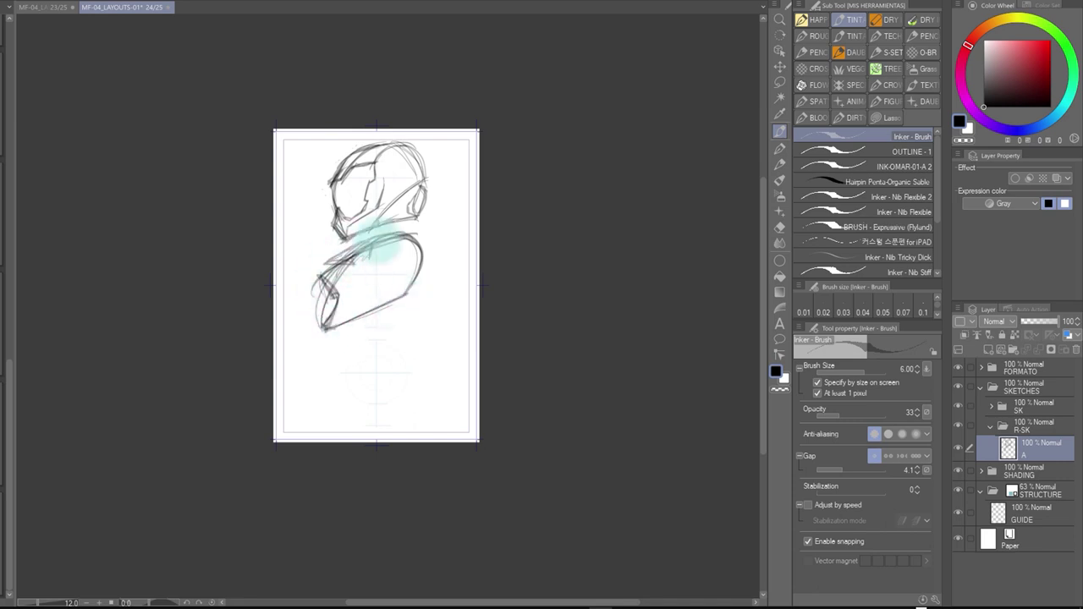
key("e")
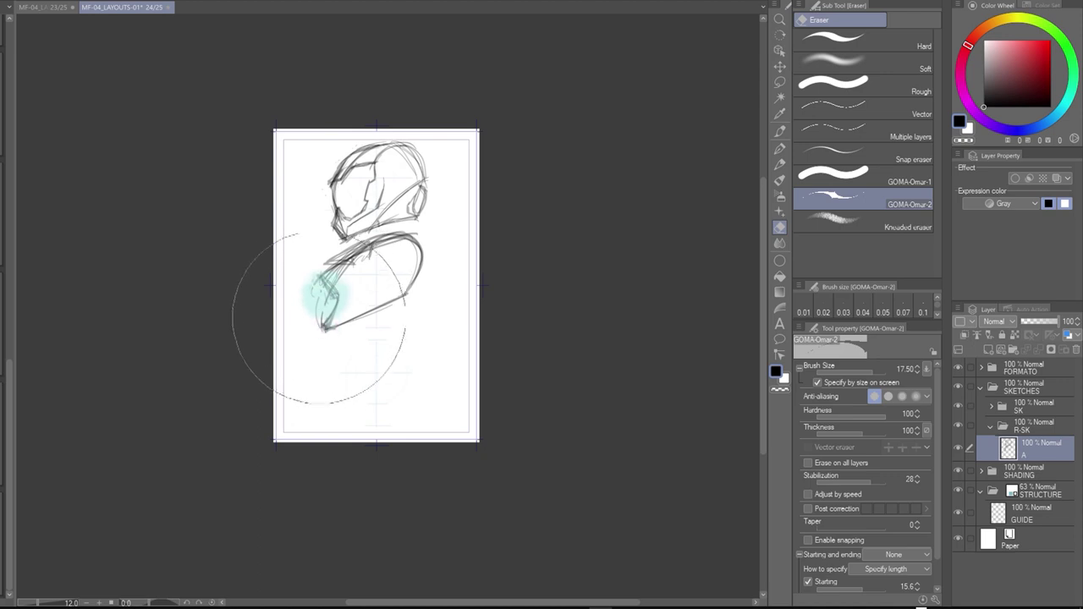
left_click_drag(833, 474, 804, 474)
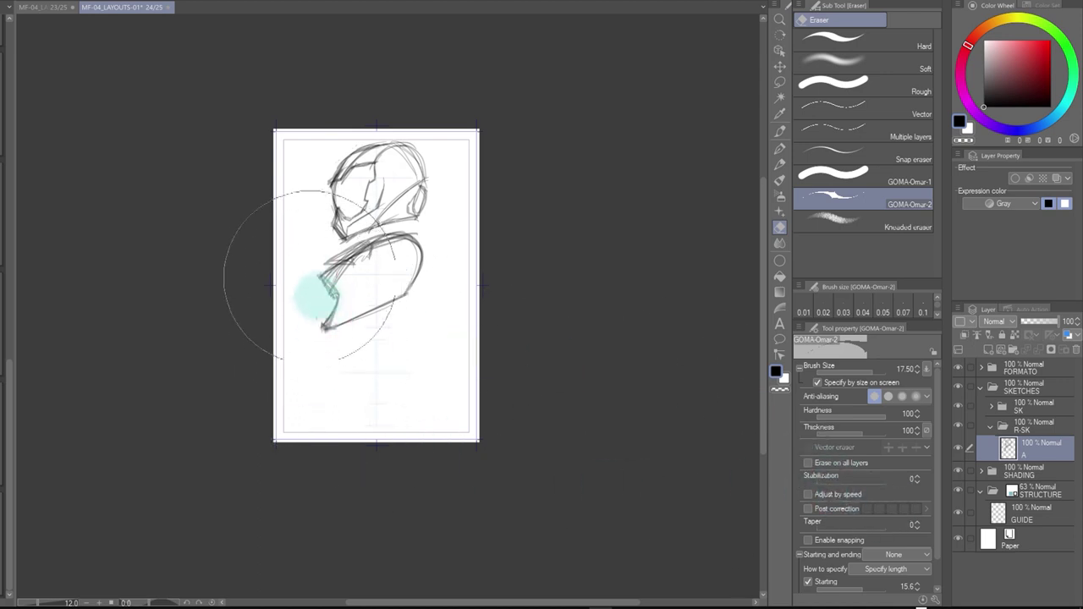
key("p")
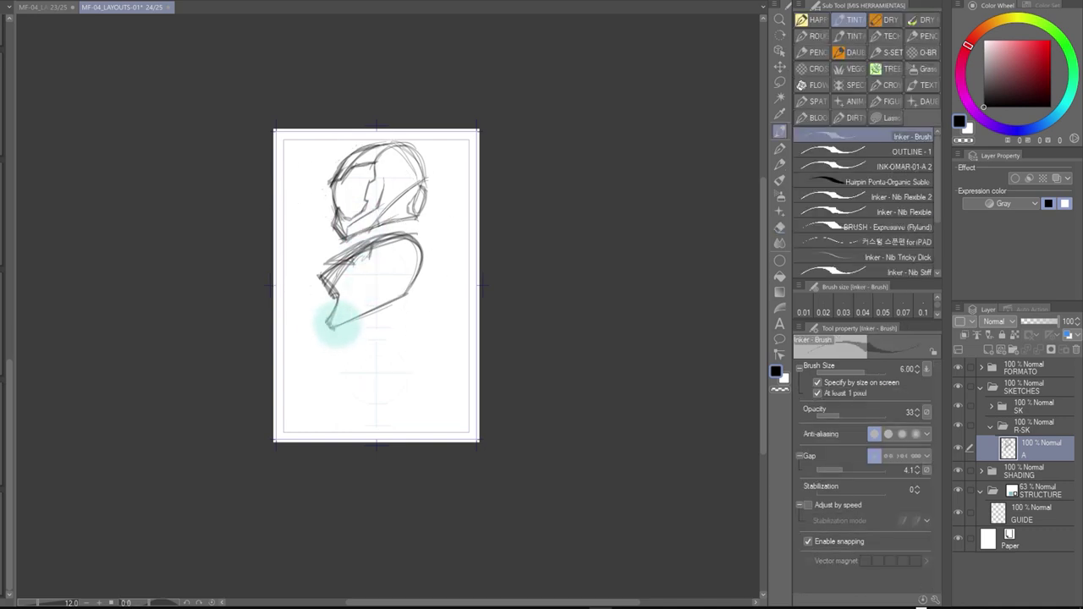
Draw the second helmet's visor opening, round ear piece and swept-back rear fin, and trim the fin with the eraser
mouse_move(333, 253)
left_mouse_down()
mouse_move(384, 263)
mouse_move(373, 250)
mouse_move(386, 241)
mouse_move(358, 256)
mouse_move(359, 288)
left_mouse_up()
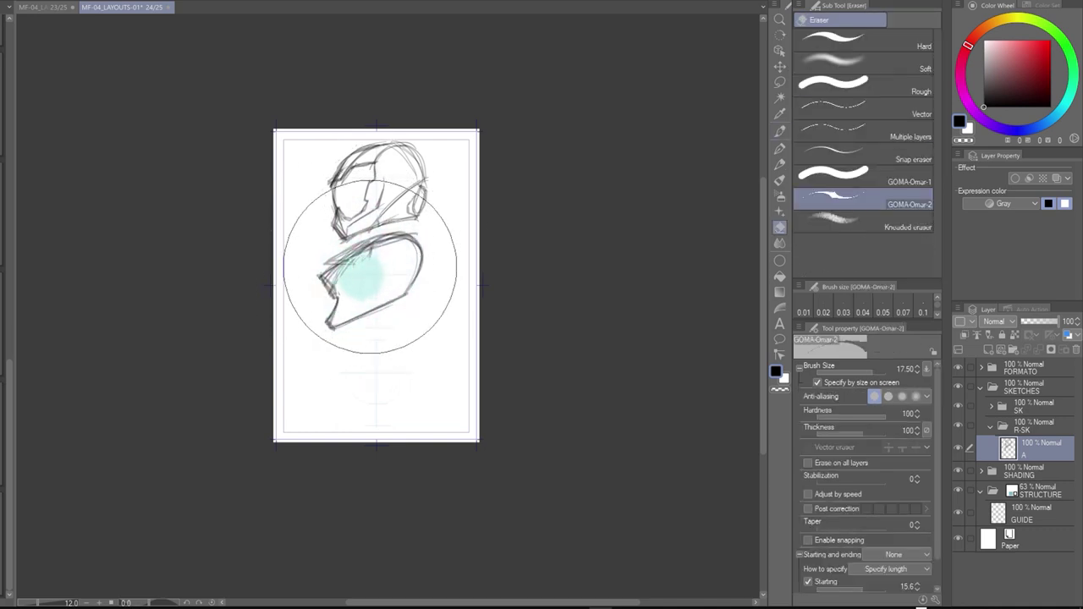
key("p")
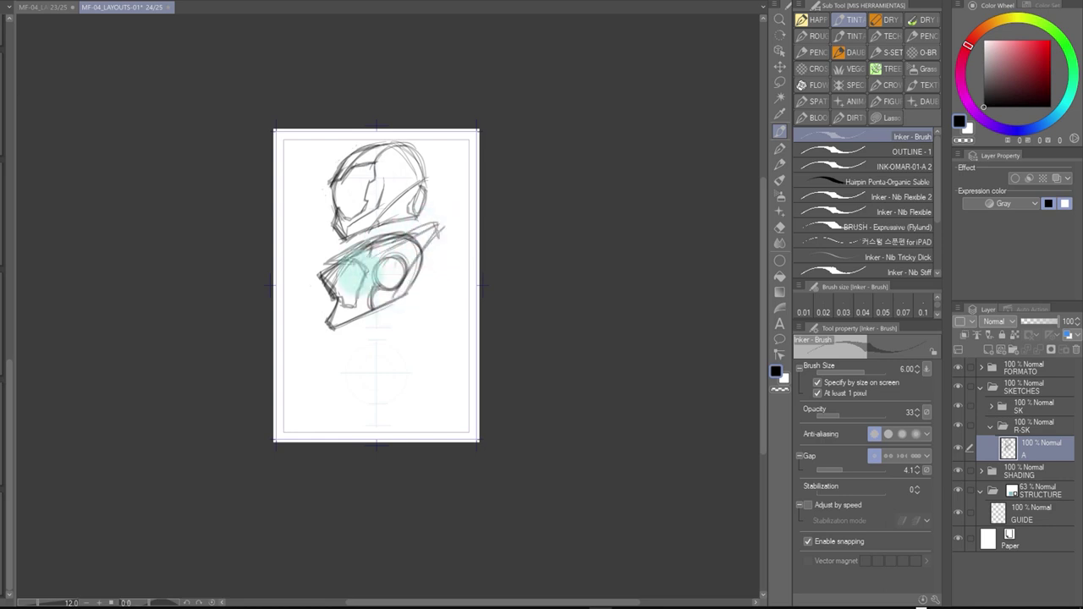
key("e")
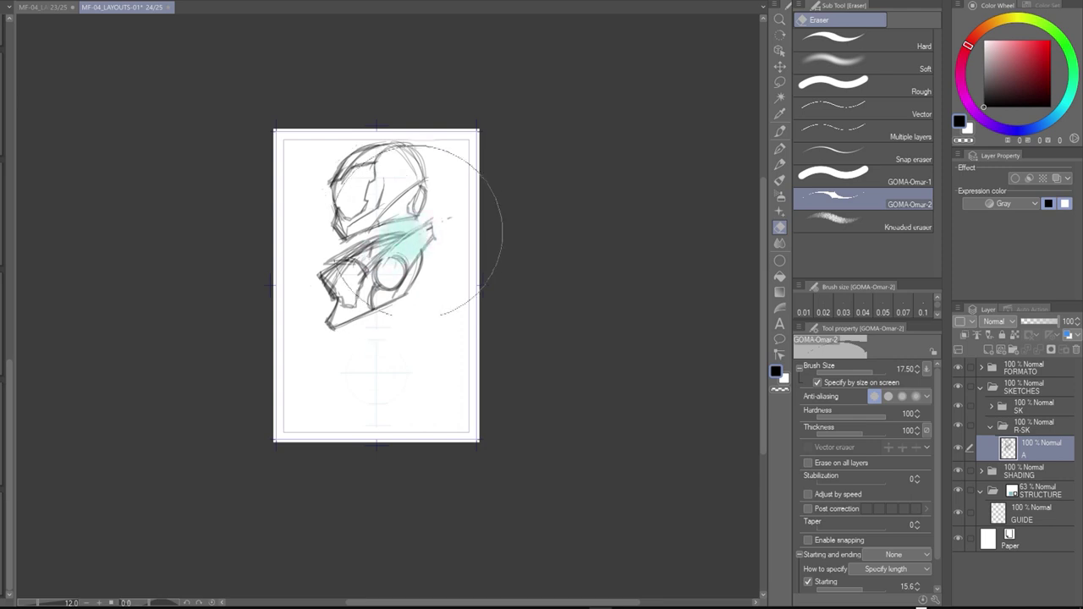
Refine the second helmet's brow, front edge and rear fin, alternating Inker - Brush strokes with GOMA-Omar-2 eraser trimming
key("p")
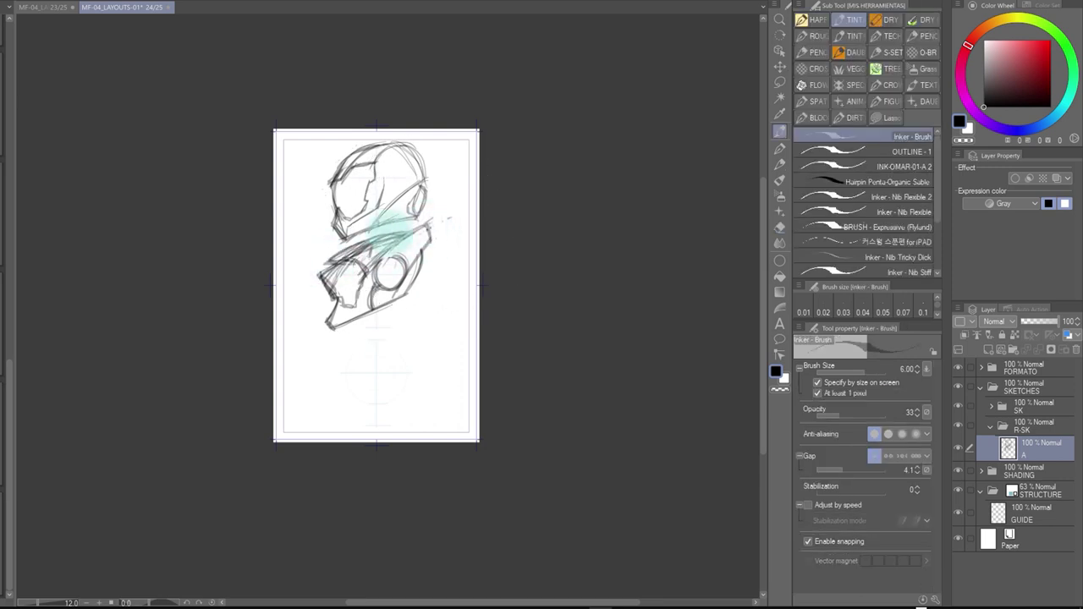
key("e")
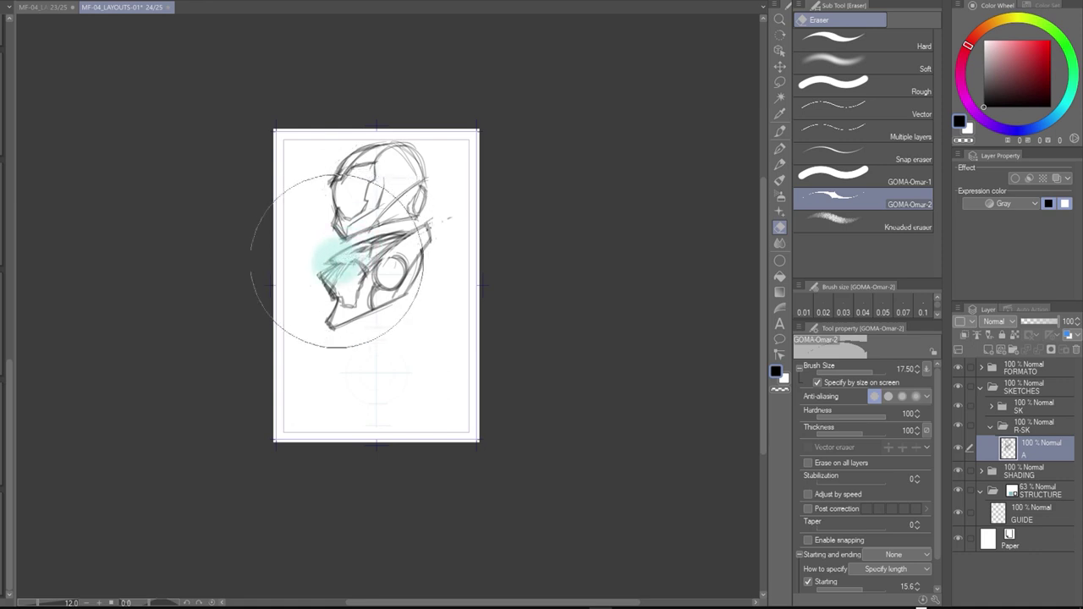
key("p")
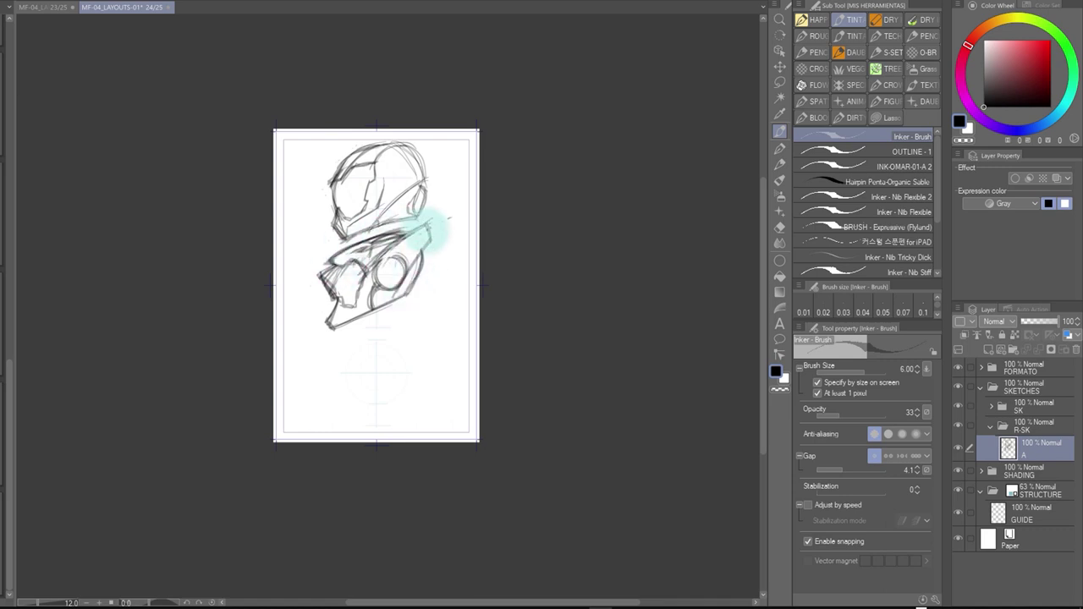
key("e")
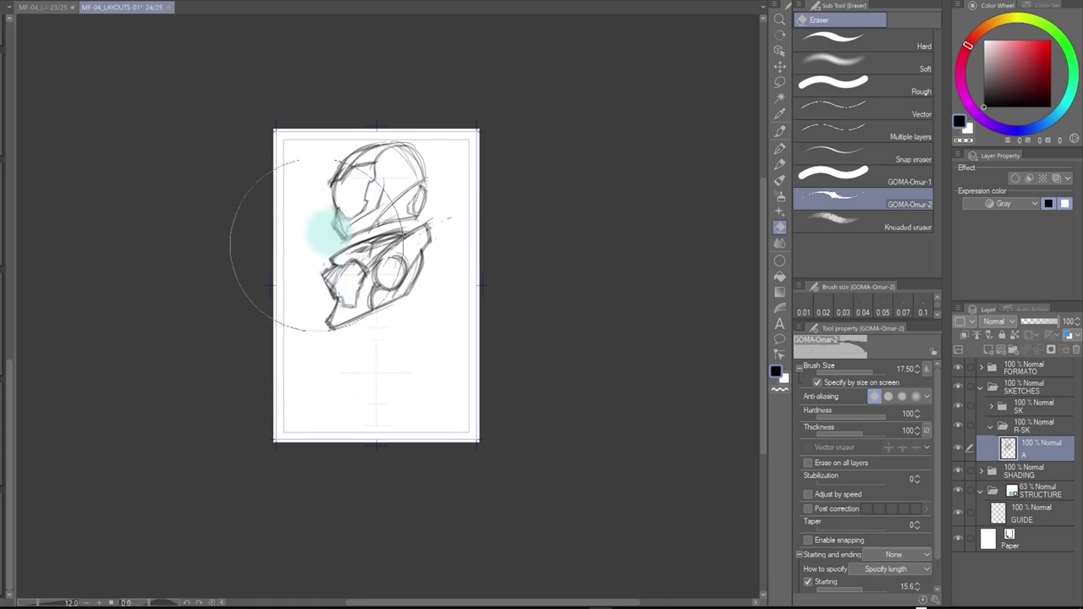
key("slash")
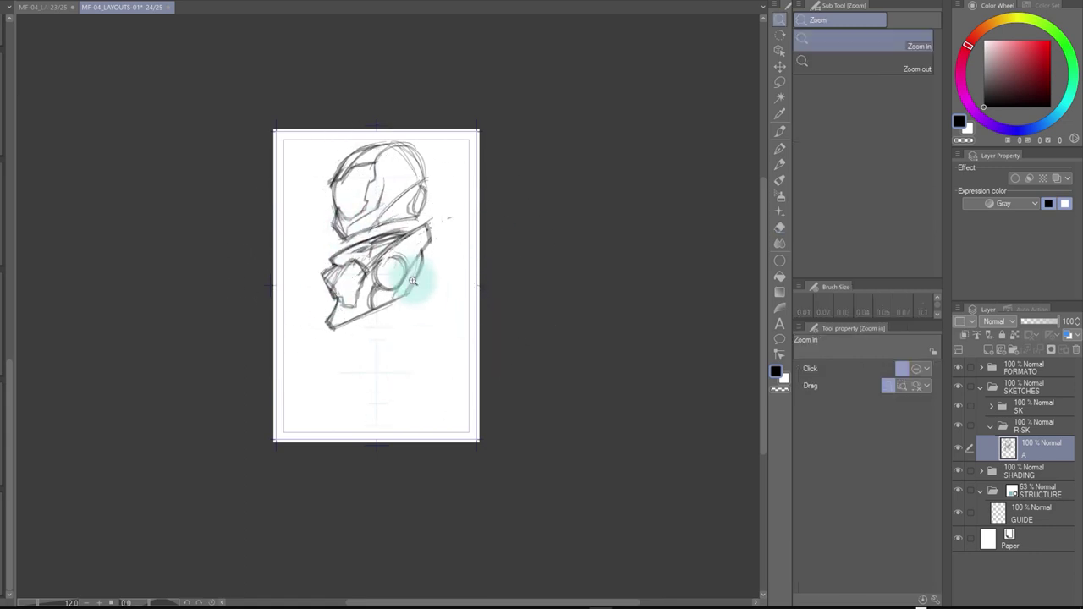
left_click(411, 277)
key("e")
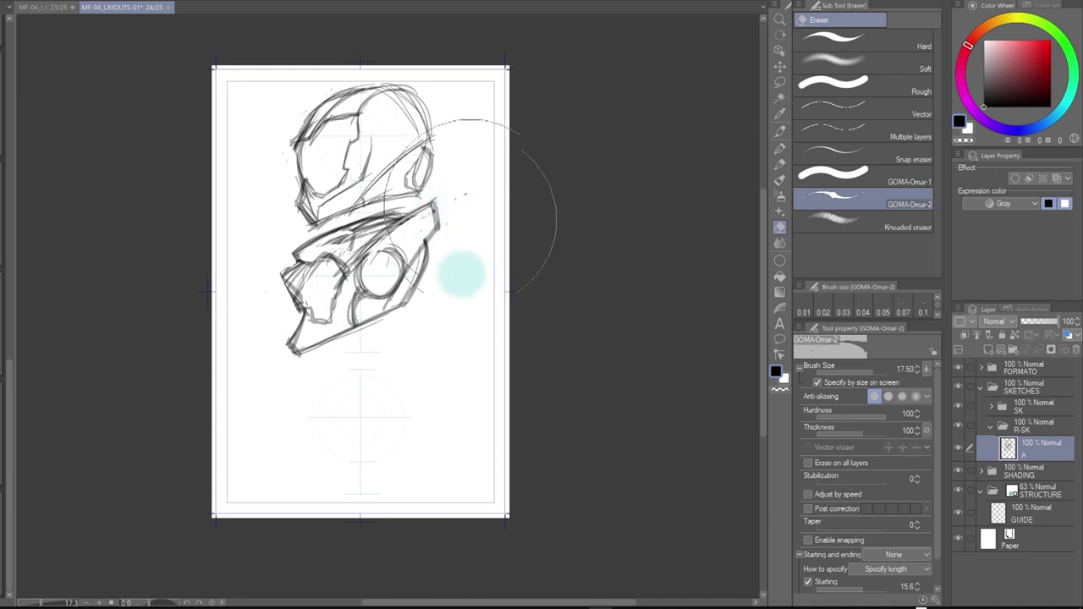
mouse_move(419, 292)
left_mouse_down()
mouse_move(425, 307)
mouse_move(459, 193)
mouse_move(406, 322)
mouse_move(412, 340)
left_mouse_up()
Lasso the second helmet and transform it, rotating it 5.8 degrees and stretching its height to 113%
key("ctrl+t")
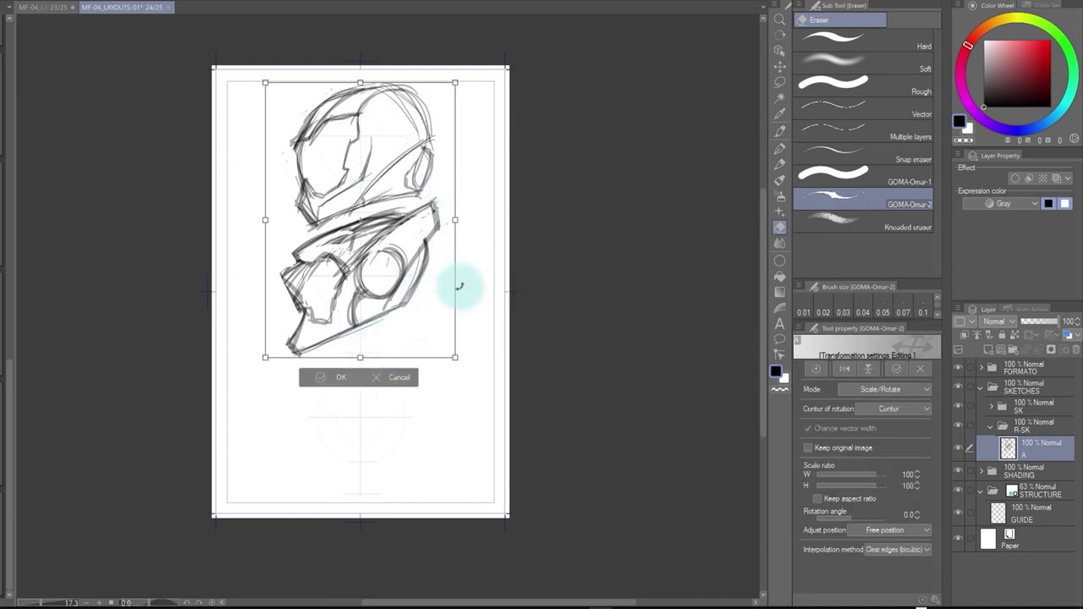
key("Return")
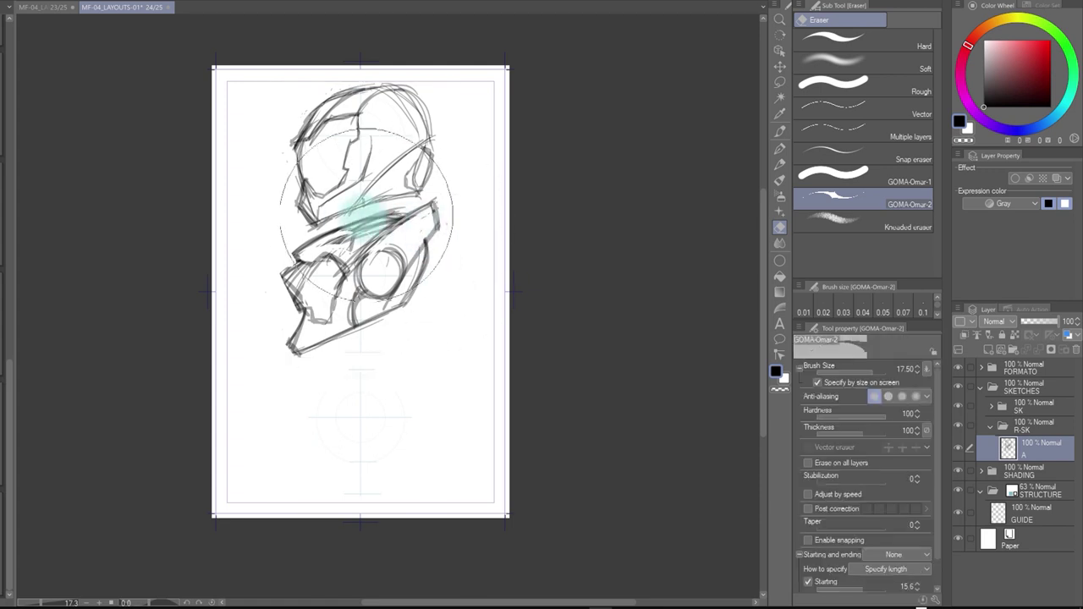
key("m")
mouse_move(327, 230)
left_mouse_down()
mouse_move(287, 382)
mouse_move(457, 290)
mouse_move(448, 196)
left_mouse_up()
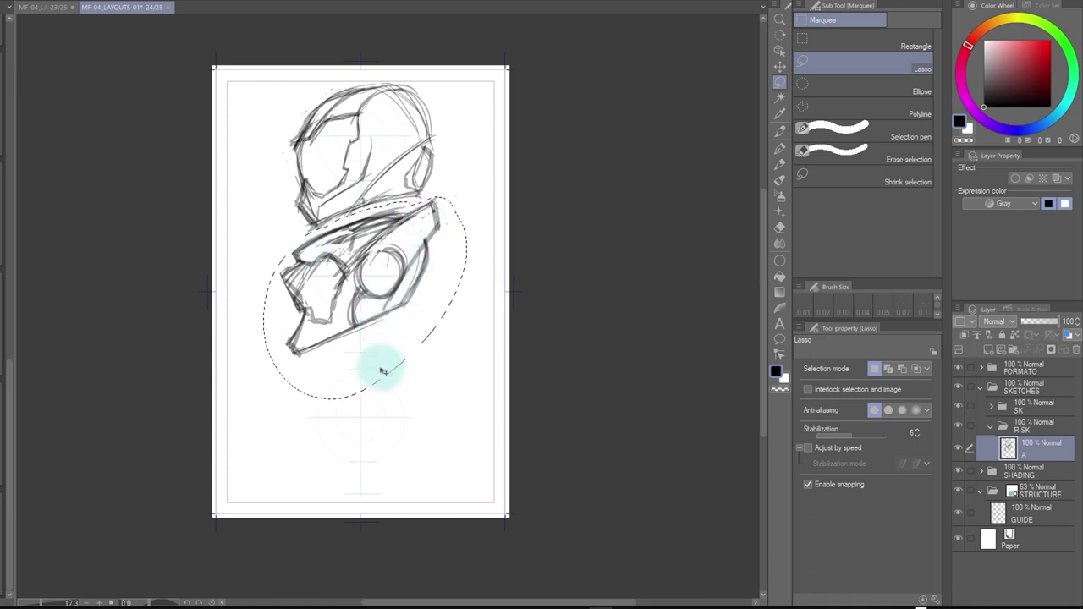
key("ctrl+t")
mouse_move(364, 396)
left_mouse_down()
mouse_move(368, 406)
mouse_move(367, 382)
mouse_move(366, 421)
mouse_move(423, 351)
mouse_move(423, 331)
mouse_move(527, 280)
mouse_move(462, 296)
left_mouse_up()
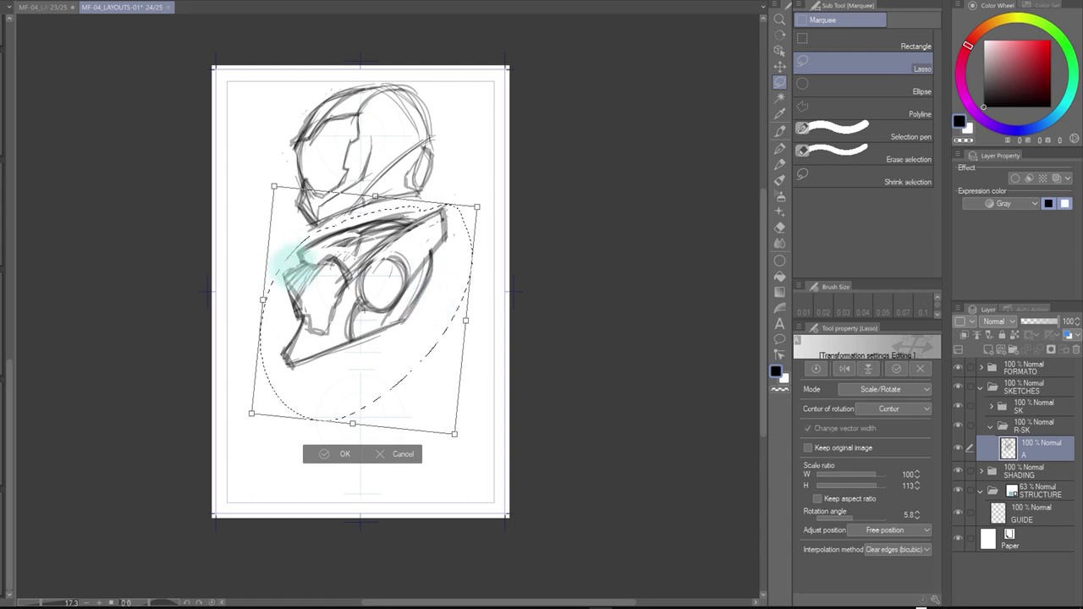
Redraw the second helmet's rear lower corner and round ear piece, shading the panel beneath the ring
key("e")
mouse_move(291, 269)
left_mouse_down()
mouse_move(293, 254)
mouse_move(283, 262)
mouse_move(302, 249)
mouse_move(292, 309)
mouse_move(290, 254)
mouse_move(311, 245)
mouse_move(296, 262)
left_mouse_up()
key("p")
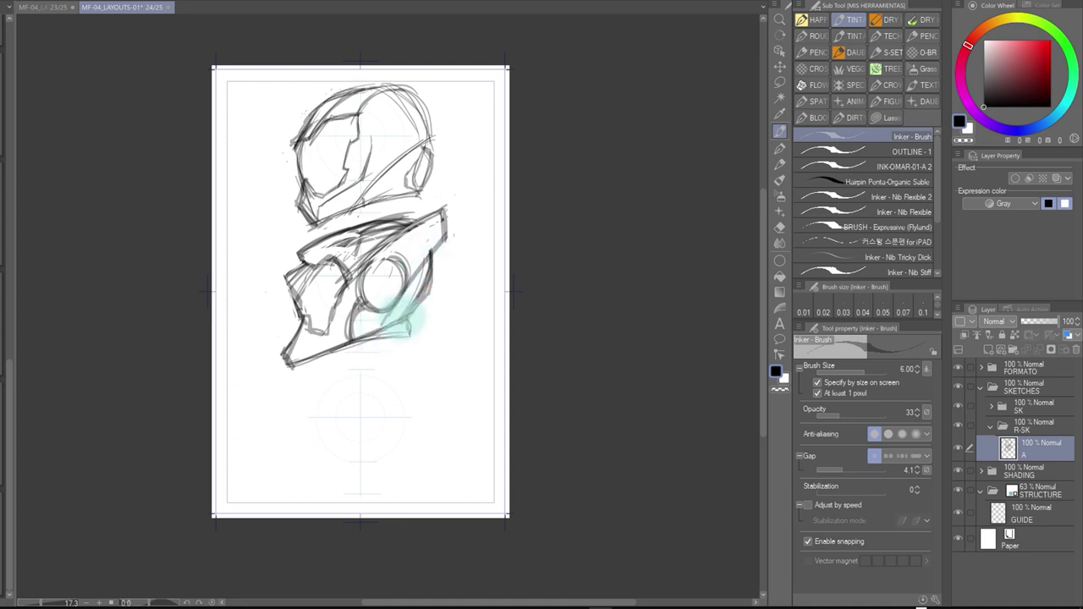
key("e")
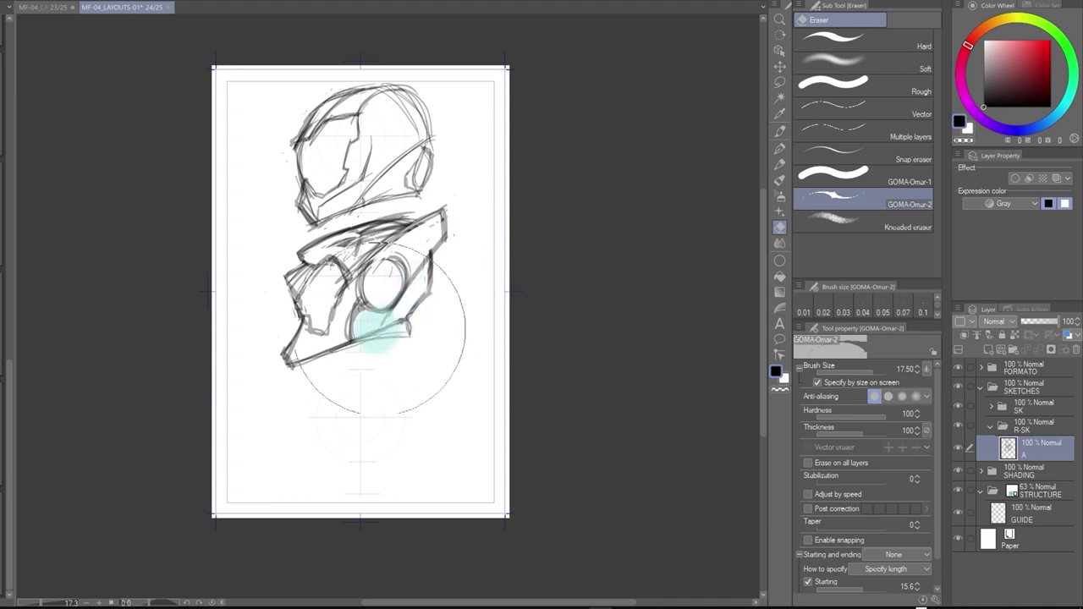
key("p")
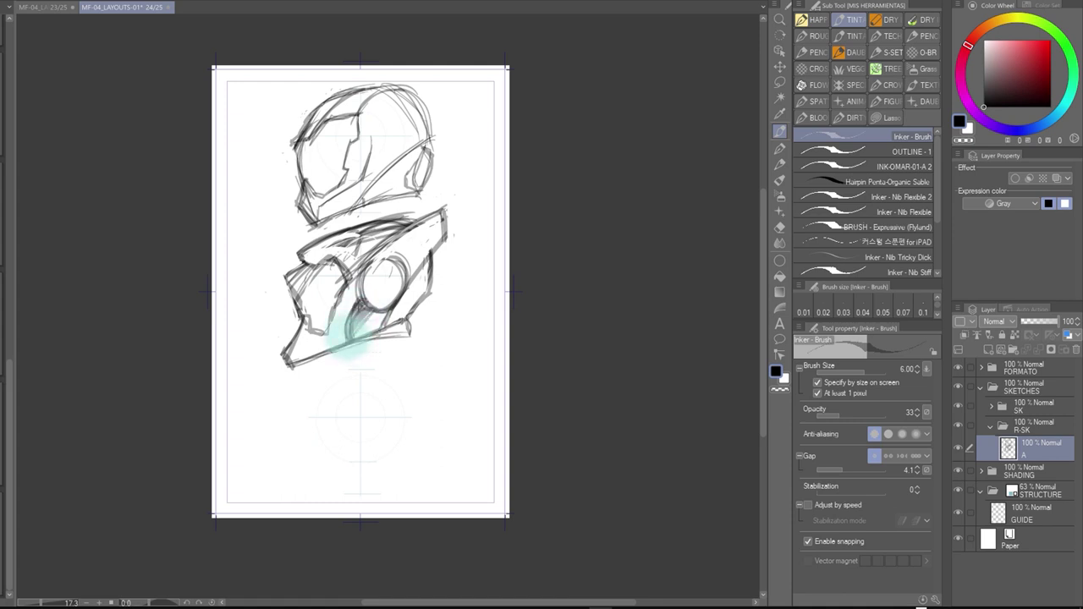
mouse_move(378, 284)
left_mouse_down()
mouse_move(363, 273)
mouse_move(406, 249)
left_mouse_up()
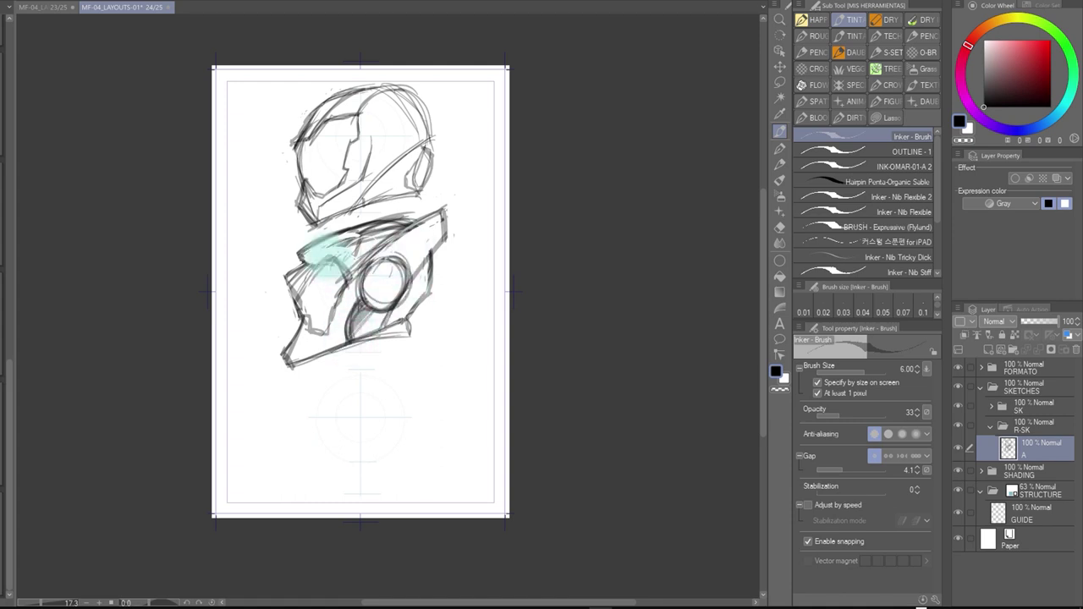
Rework the second helmet's visor opening with a stepped rear edge and darker upper corner, and strengthen the lower jaw line
left_click_drag(348, 269, 316, 332)
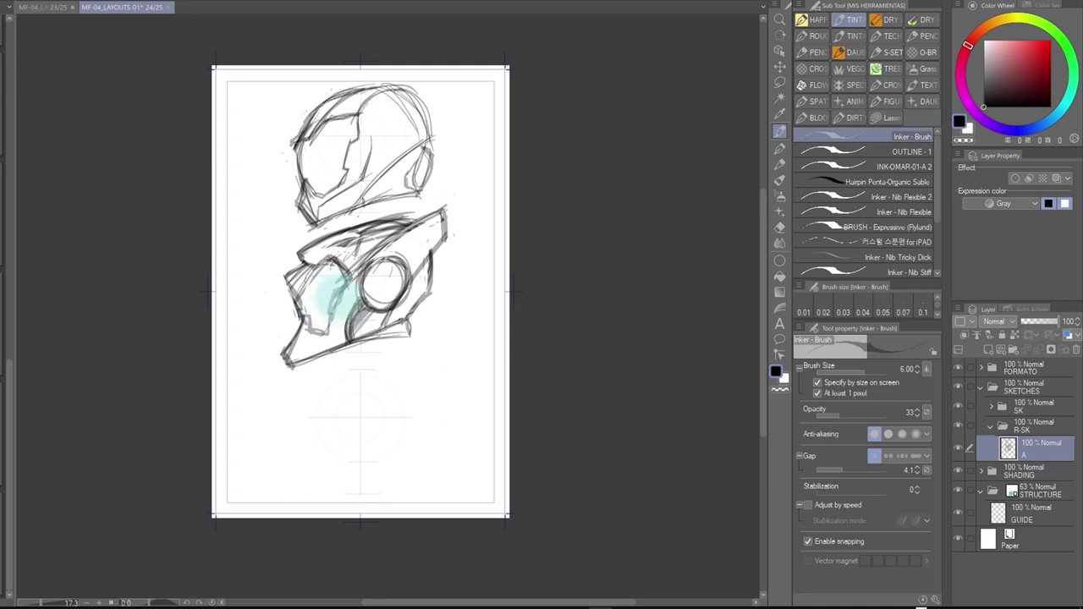
key("e")
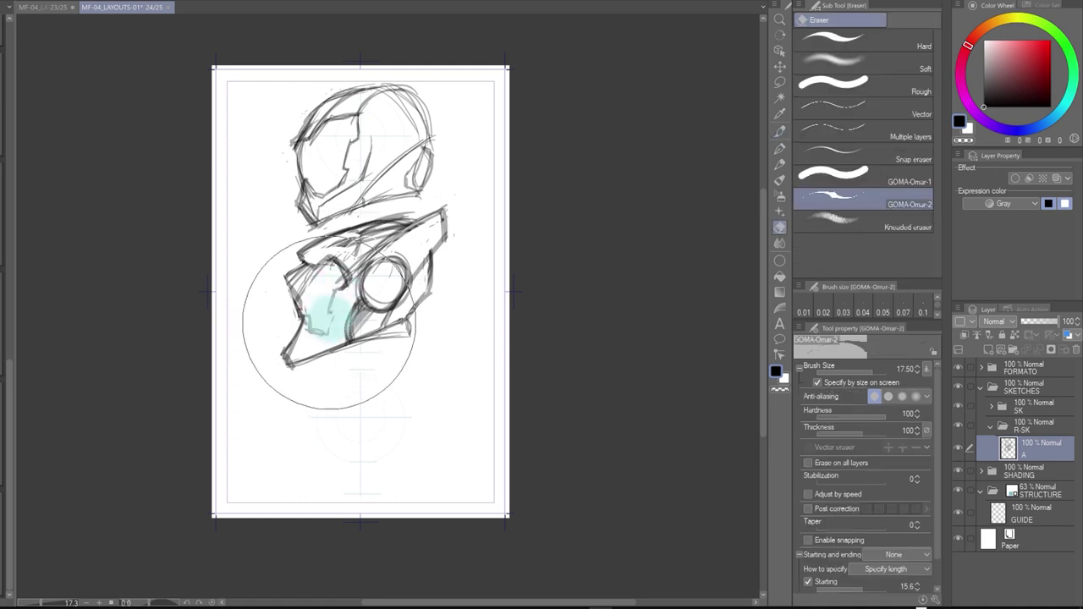
key("p")
key("e")
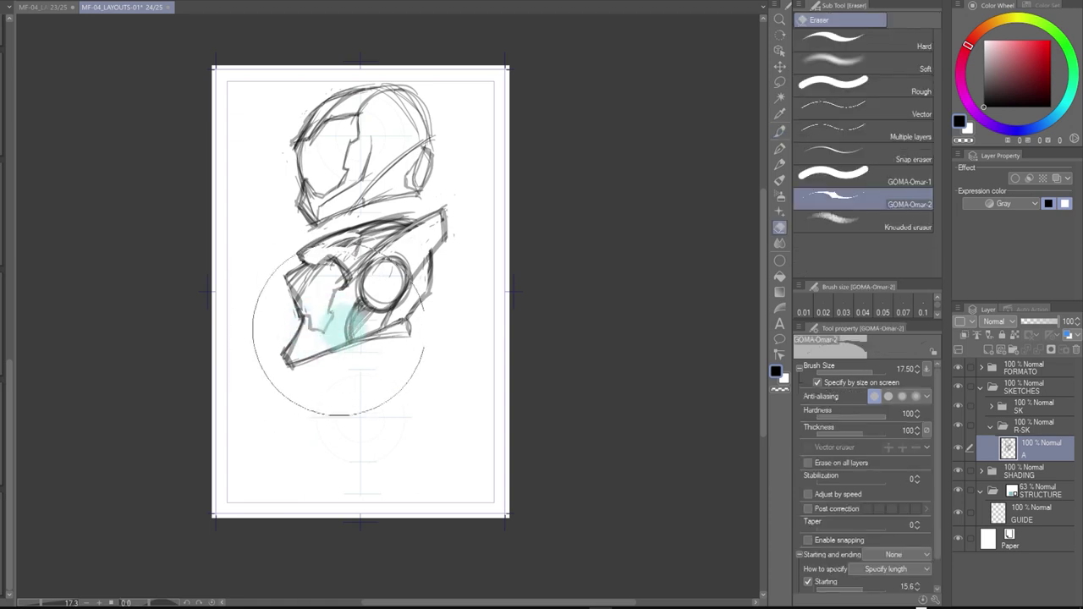
key("p")
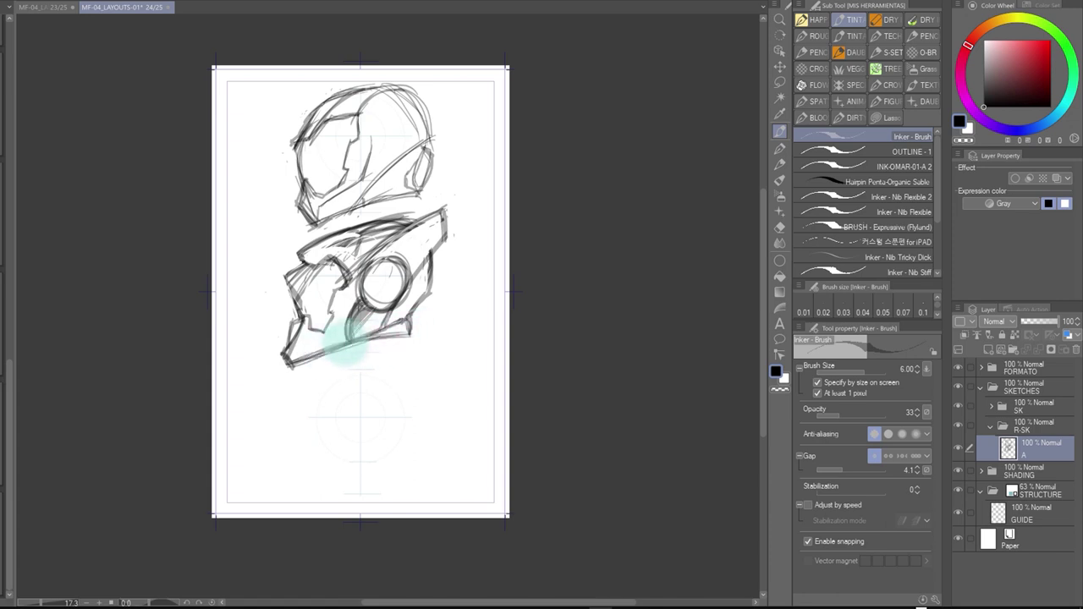
key("ctrl+space")
left_click(454, 321)
key("e")
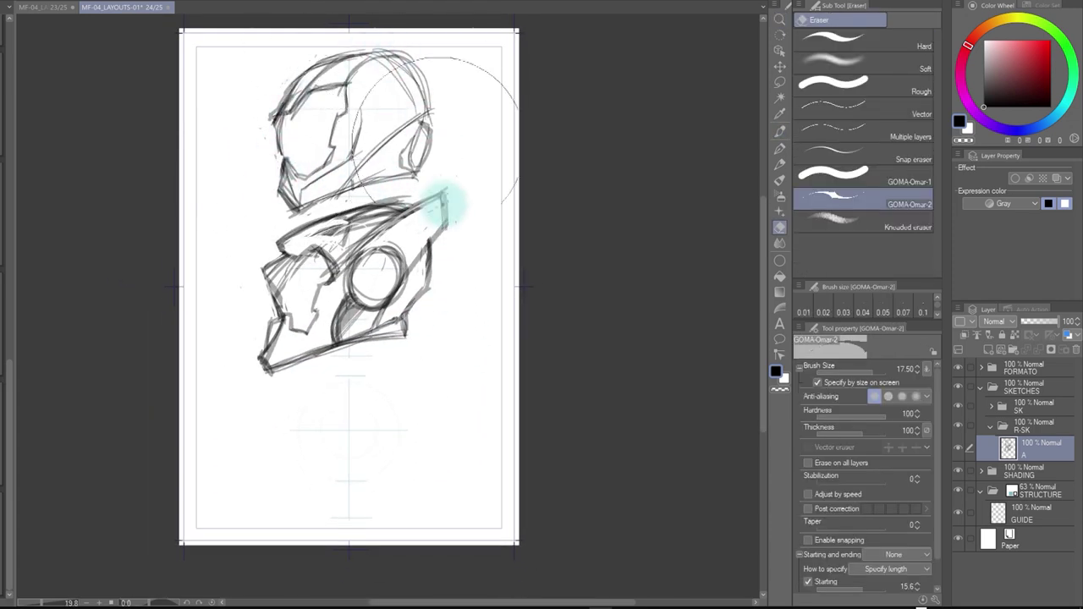
key("ctrl+space")
key("p")
left_click_drag(249, 239, 265, 256)
left_click_drag(264, 238, 249, 257)
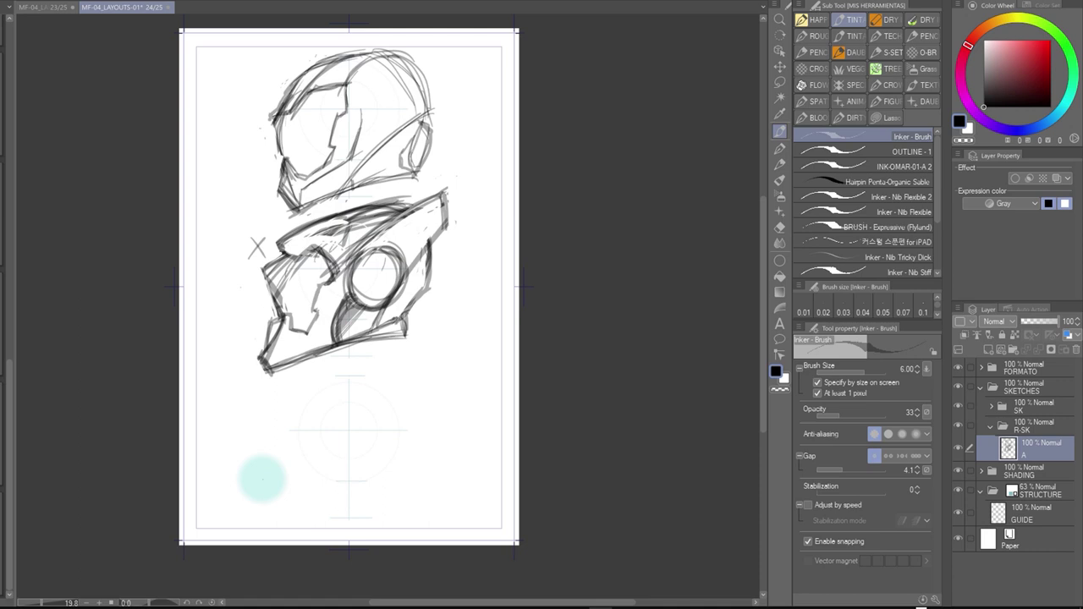
left_click_drag(416, 272, 380, 293)
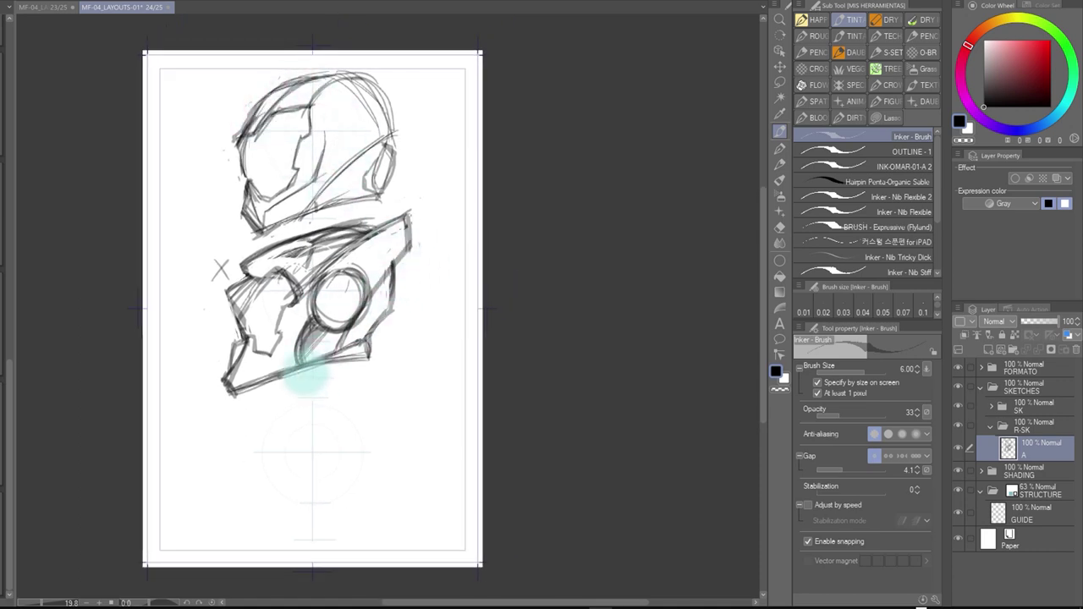
key("e")
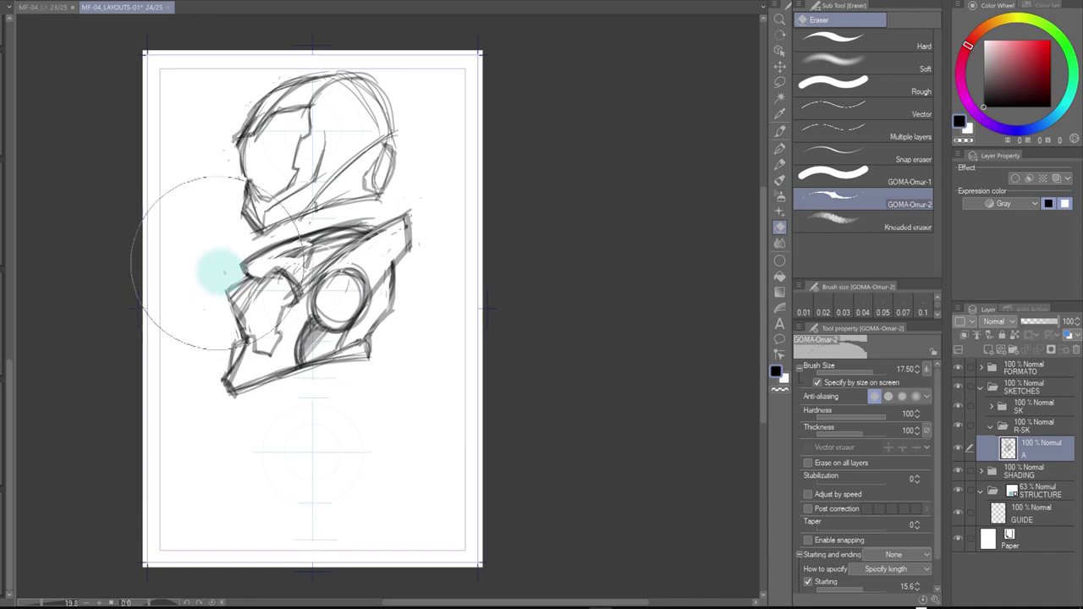
key("p")
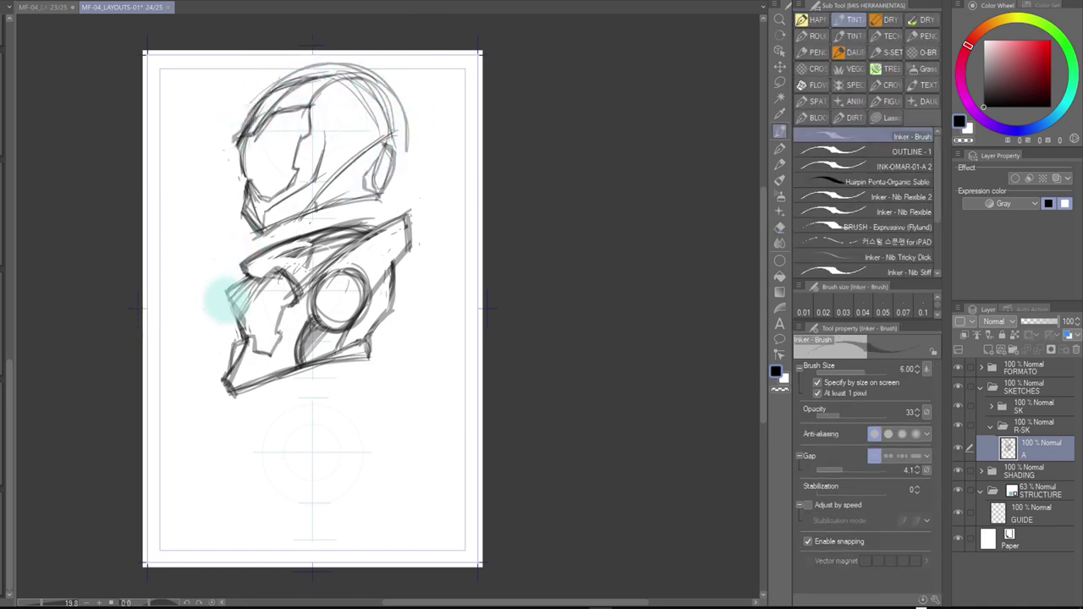
Sharpen the second helmet's fin tip and erase stray marks around the fin, visor and ear piece
left_click_drag(387, 340, 377, 320)
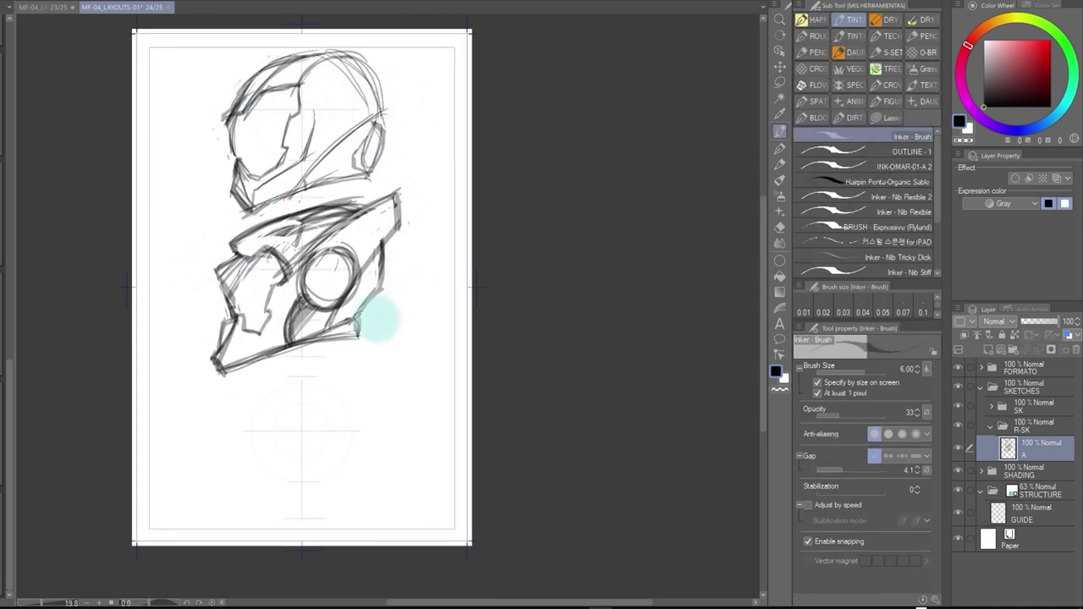
key("e")
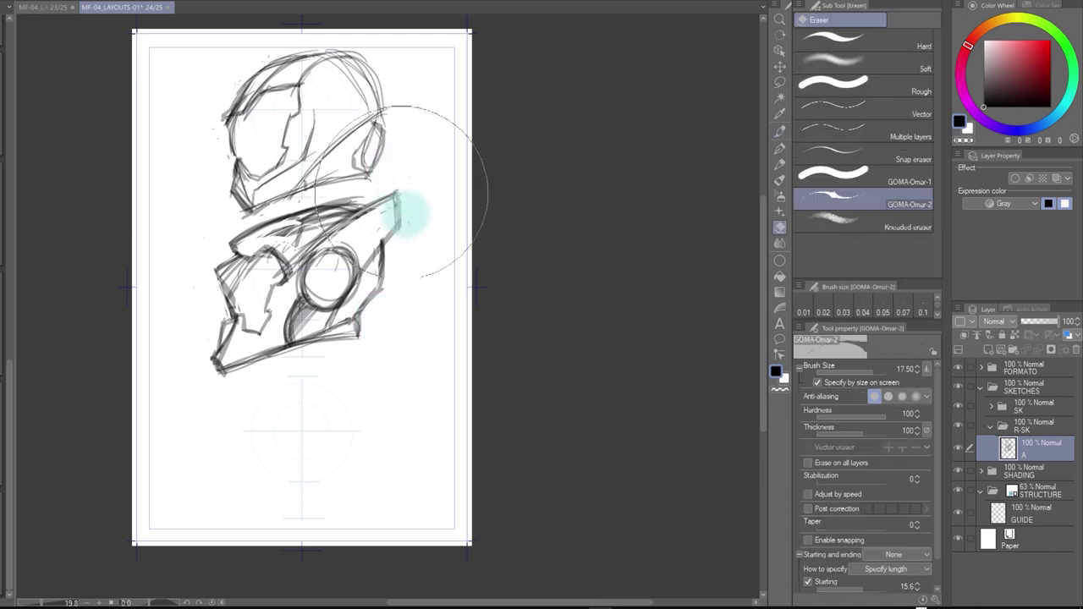
key("p")
key("e")
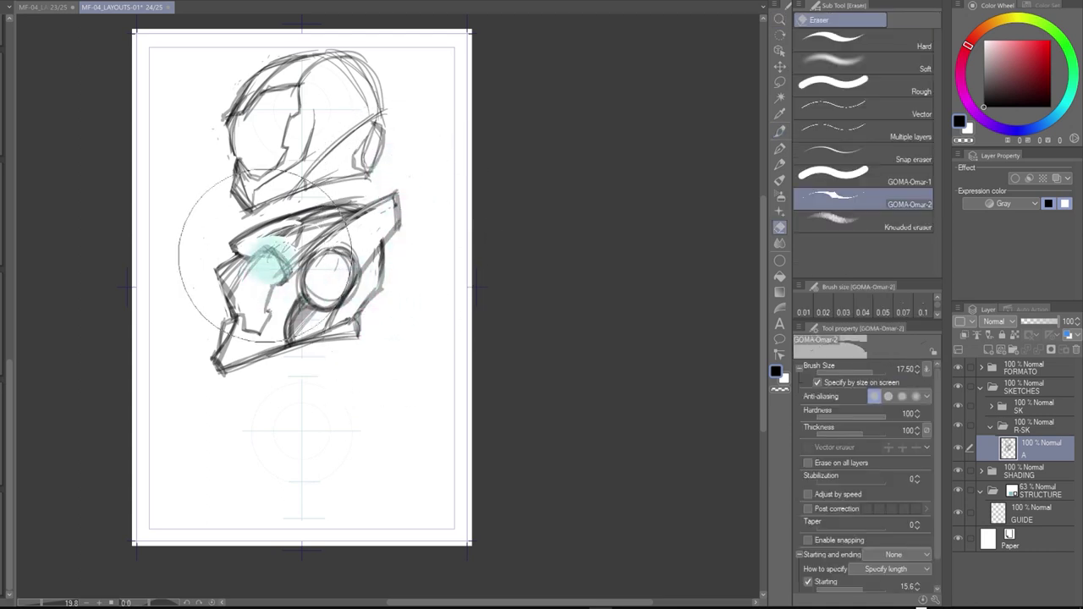
mouse_move(268, 258)
left_mouse_down()
mouse_move(238, 275)
mouse_move(288, 201)
mouse_move(445, 335)
mouse_move(350, 276)
mouse_move(358, 268)
mouse_move(331, 260)
mouse_move(322, 301)
mouse_move(328, 258)
mouse_move(330, 302)
mouse_move(316, 259)
mouse_move(330, 286)
mouse_move(313, 284)
mouse_move(411, 273)
left_mouse_up()
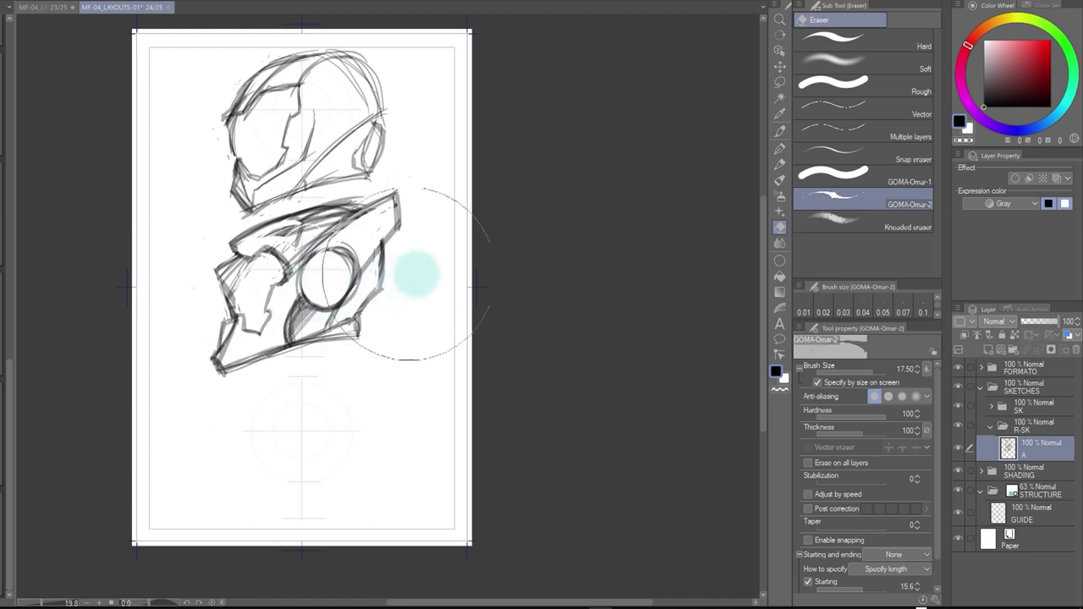
Sketch a third helmet over the lowest guide with a domed crown, slanted front, pointed chin and curved lower edge
key("ctrl+space")
left_click_drag(375, 327, 369, 341)
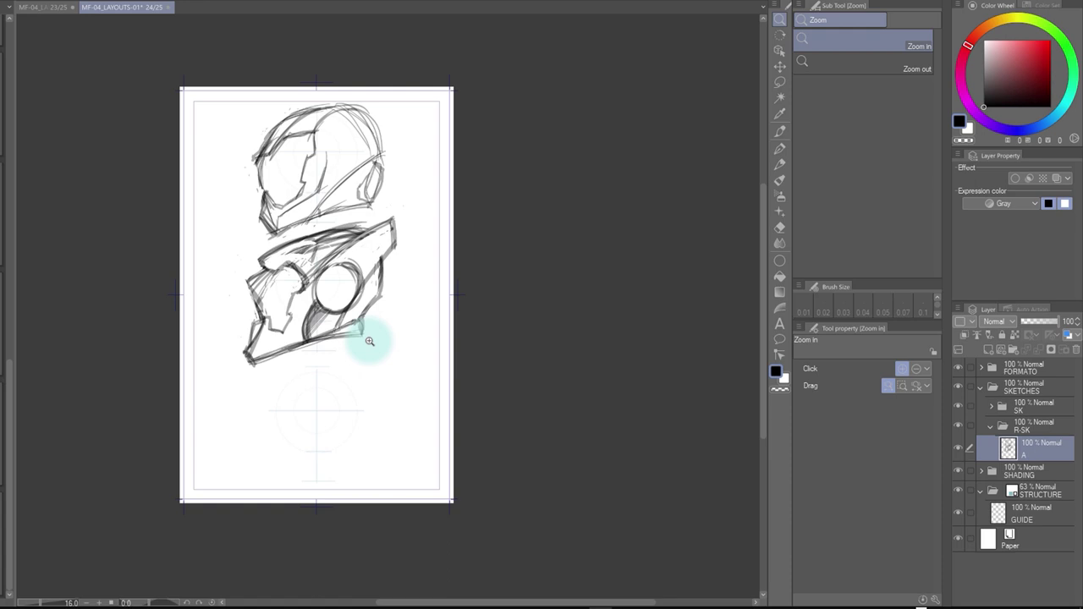
scroll(372, 360, "down", 1)
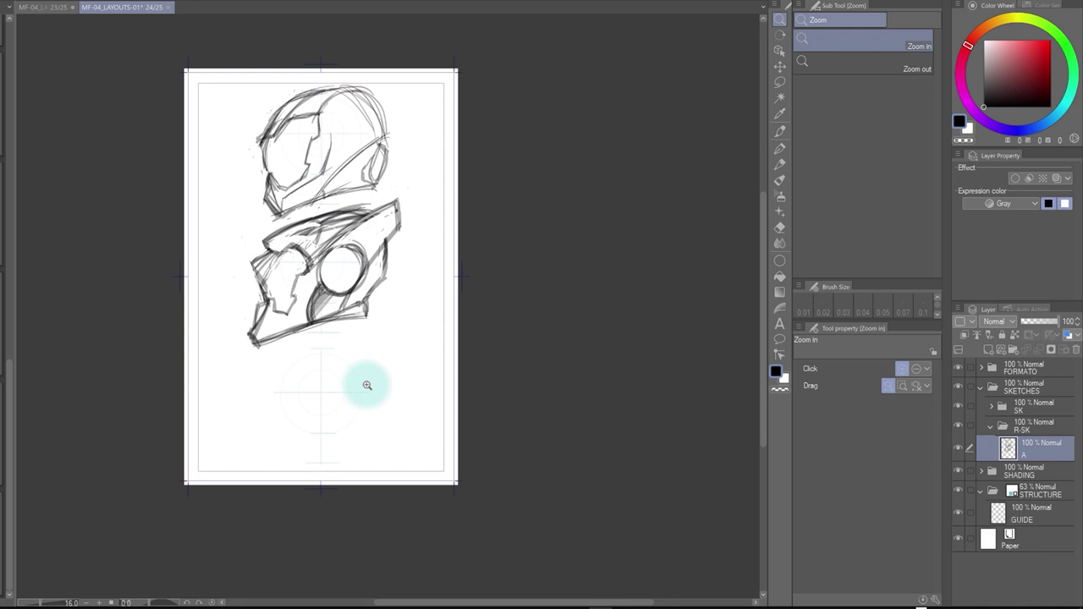
left_click(343, 341)
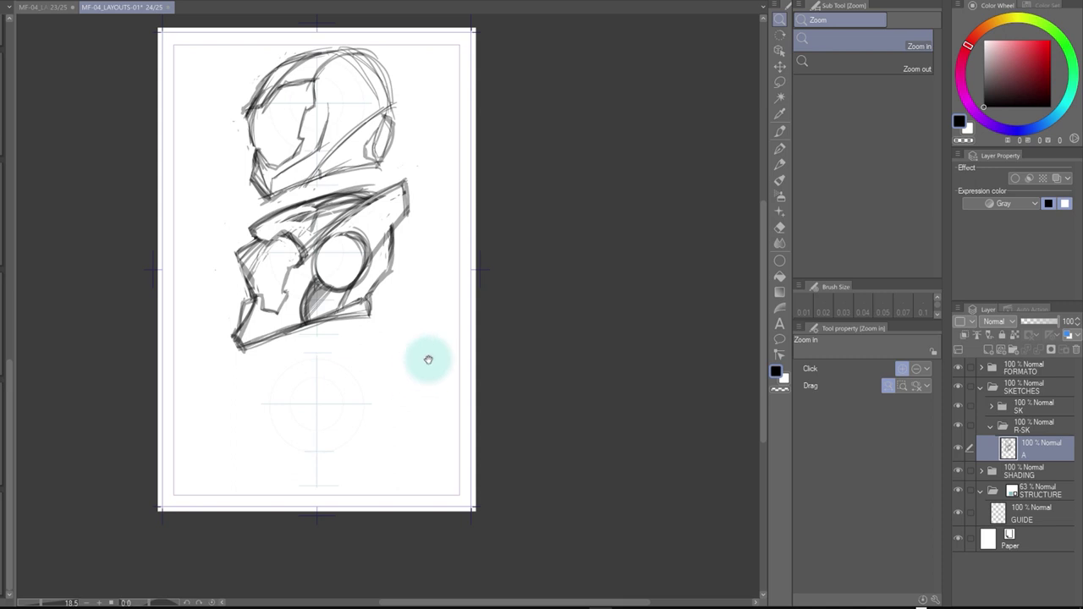
scroll(421, 367, "down", 3)
key("b")
mouse_move(296, 289)
left_mouse_down()
mouse_move(376, 324)
mouse_move(273, 313)
mouse_move(402, 317)
mouse_move(278, 322)
mouse_move(287, 293)
mouse_move(321, 272)
mouse_move(379, 285)
mouse_move(401, 347)
left_mouse_up()
key("ctrl+z")
mouse_move(249, 329)
left_mouse_down()
mouse_move(289, 409)
mouse_move(262, 394)
mouse_move(267, 412)
mouse_move(307, 411)
mouse_move(278, 428)
mouse_move(302, 406)
mouse_move(291, 411)
mouse_move(403, 403)
left_mouse_up()
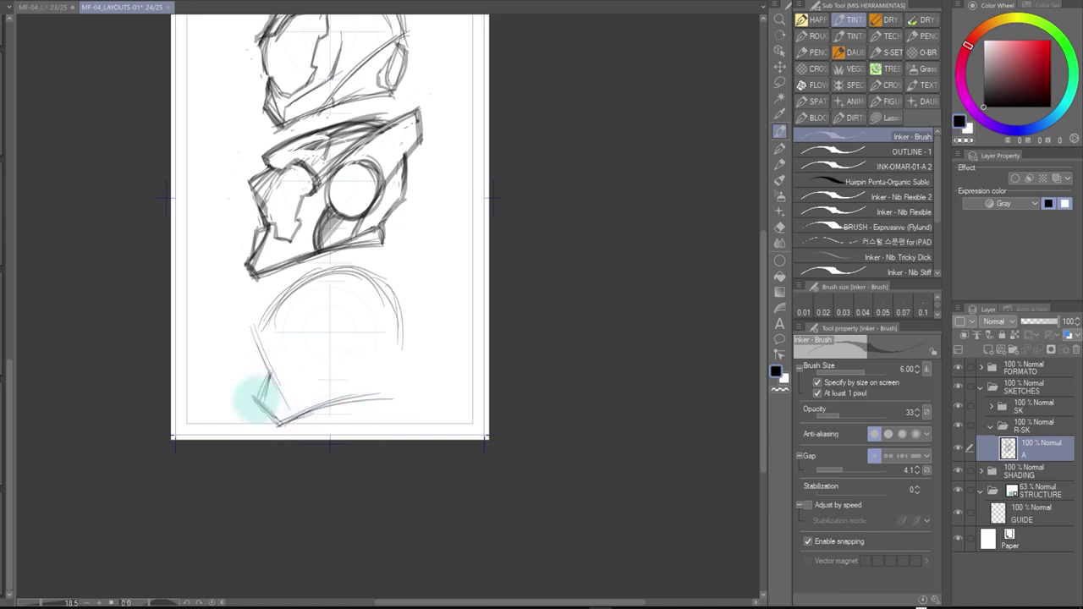
Close the third helmet's rear with an angled neck contour, reinforce the crown and erase its loose inner lines
mouse_move(381, 394)
left_mouse_down()
mouse_move(406, 360)
mouse_move(405, 333)
mouse_move(307, 291)
mouse_move(372, 284)
mouse_move(385, 309)
mouse_move(309, 288)
left_mouse_up()
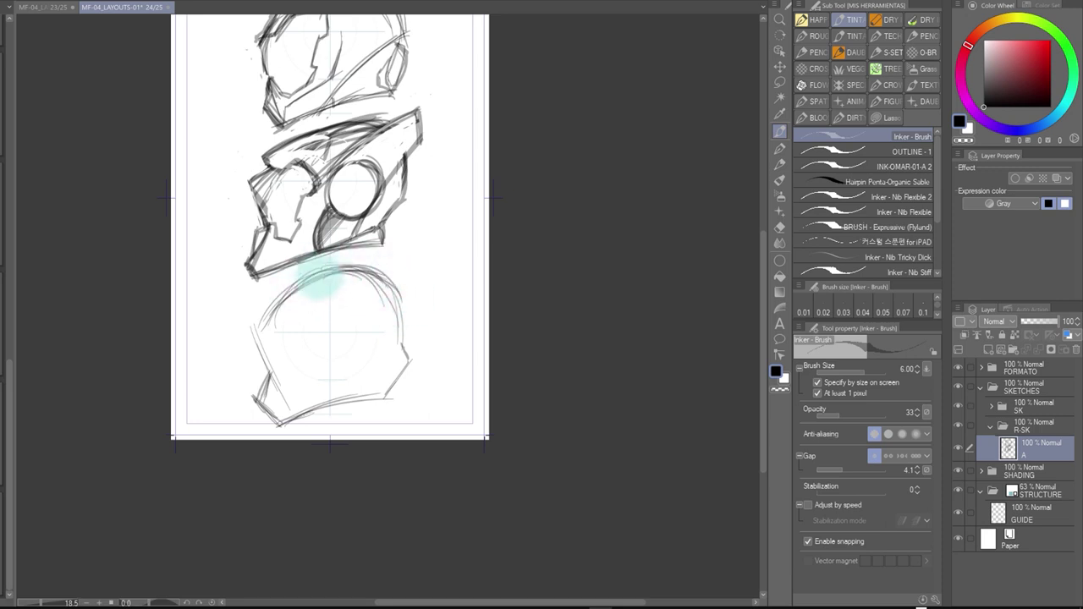
mouse_move(374, 271)
left_mouse_down()
mouse_move(409, 307)
mouse_move(377, 272)
mouse_move(401, 314)
mouse_move(402, 284)
left_mouse_up()
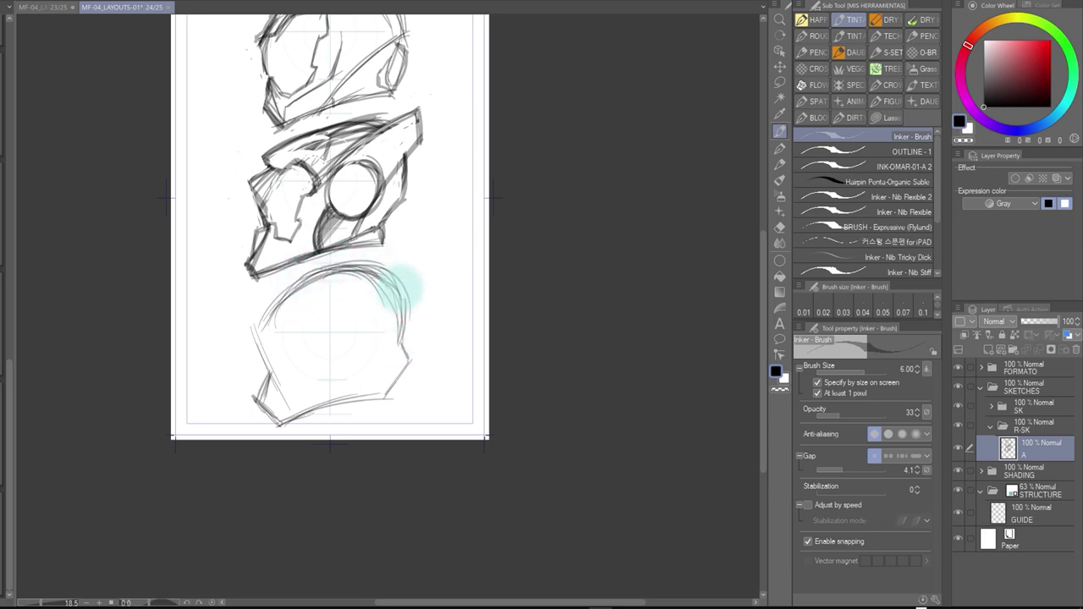
key("e")
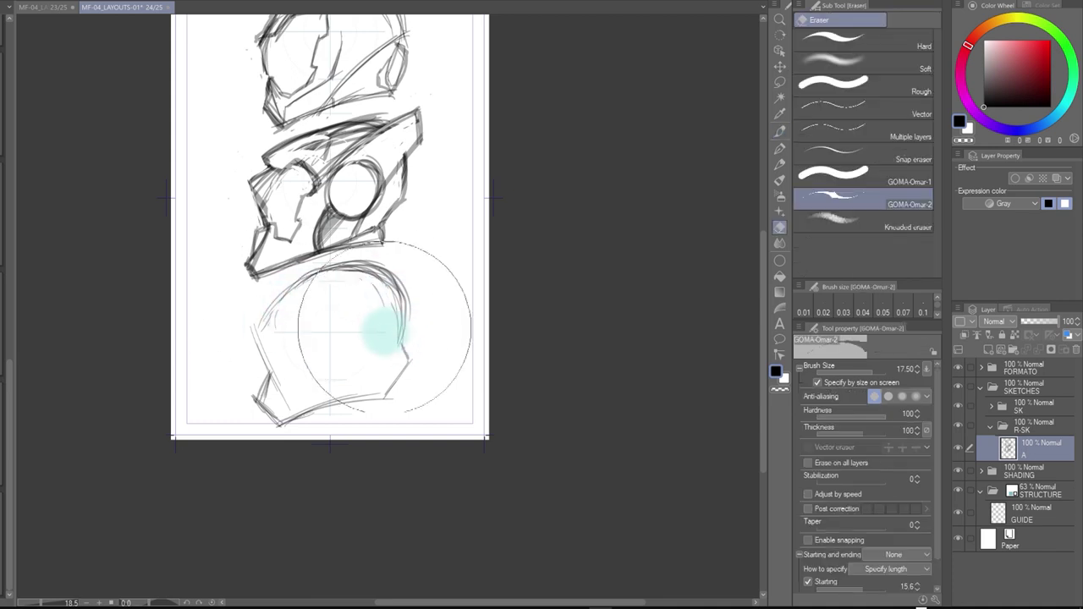
left_click_drag(363, 286, 372, 271)
mouse_move(387, 317)
left_mouse_down()
mouse_move(377, 288)
mouse_move(399, 306)
left_mouse_up()
key("p")
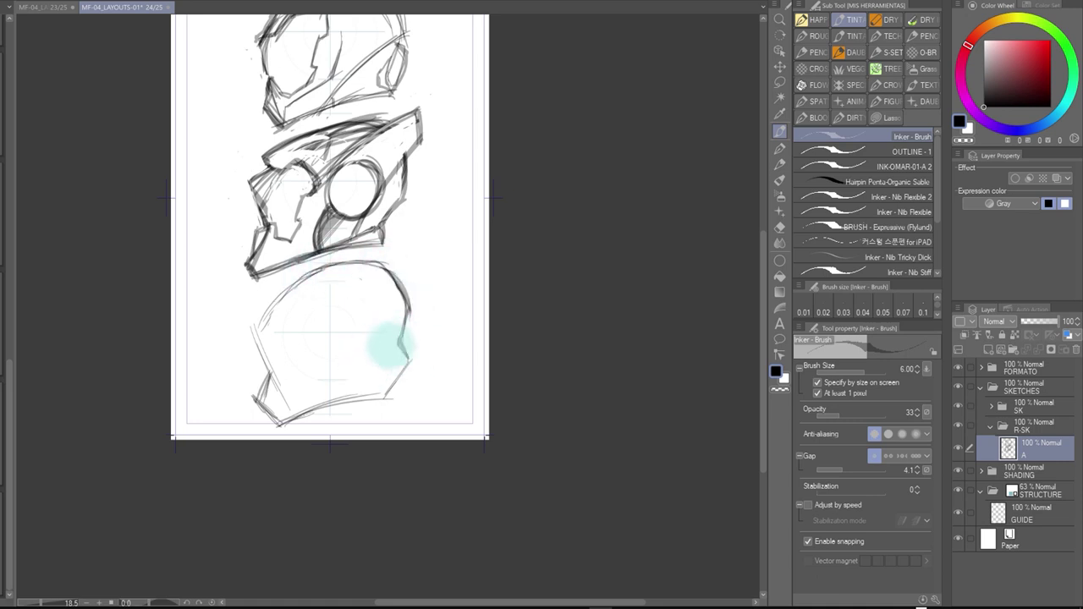
Sketch the third helmet's curved rear jaw panel, stepped visor opening and angled brow line
mouse_move(397, 340)
left_mouse_down()
mouse_move(346, 363)
mouse_move(319, 396)
mouse_move(392, 335)
mouse_move(306, 405)
mouse_move(281, 397)
mouse_move(299, 370)
left_mouse_up()
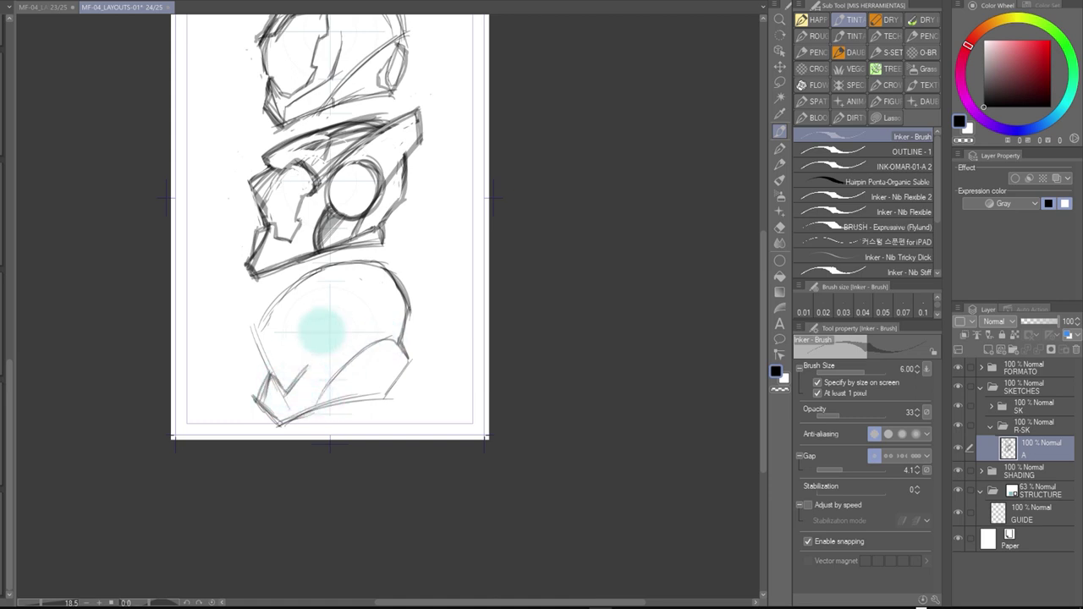
left_click_drag(299, 352, 303, 330)
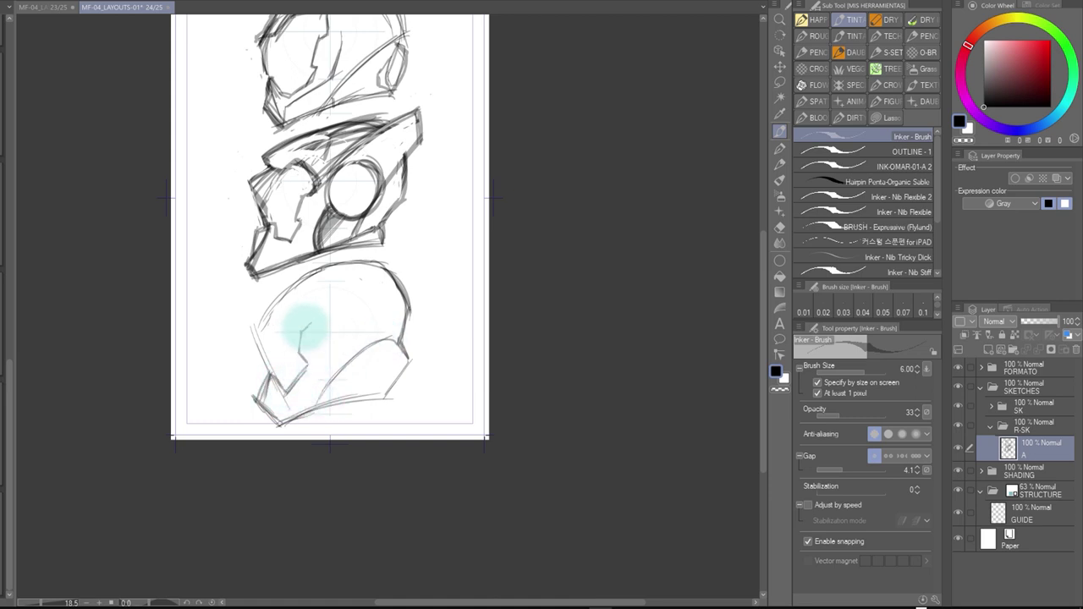
left_click_drag(293, 242, 269, 253)
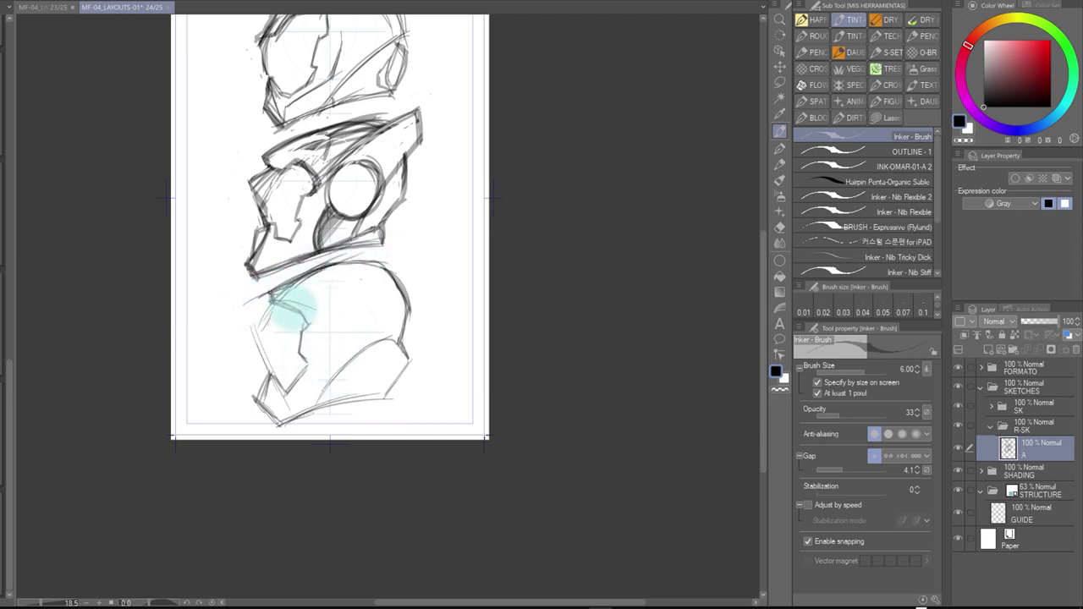
Sharpen the third helmet's brow corner, erase the overshooting lines and redraw the visor's angled front edge
key("w")
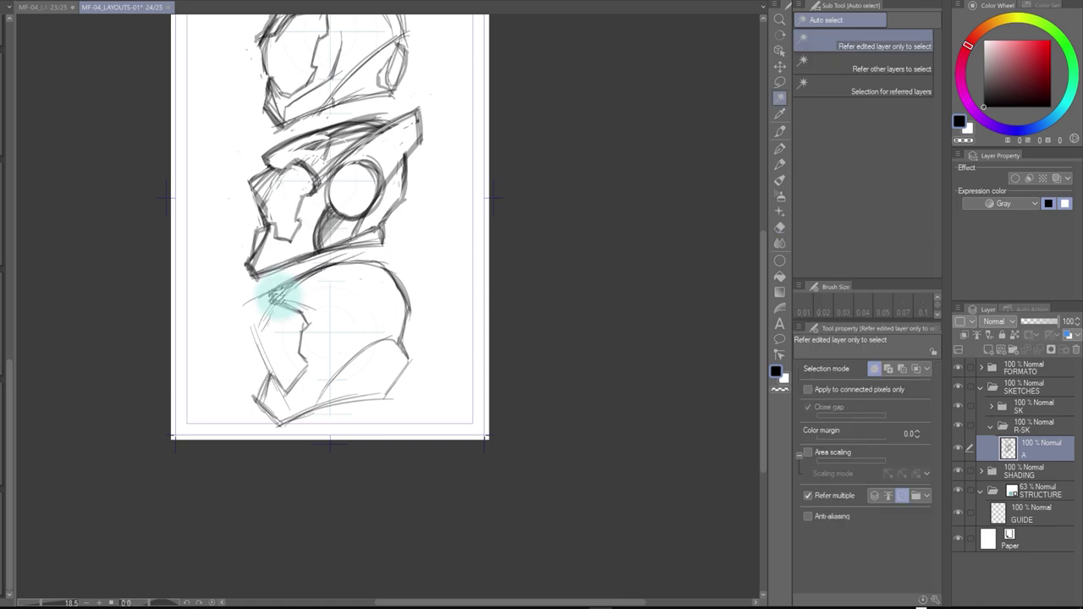
key("e")
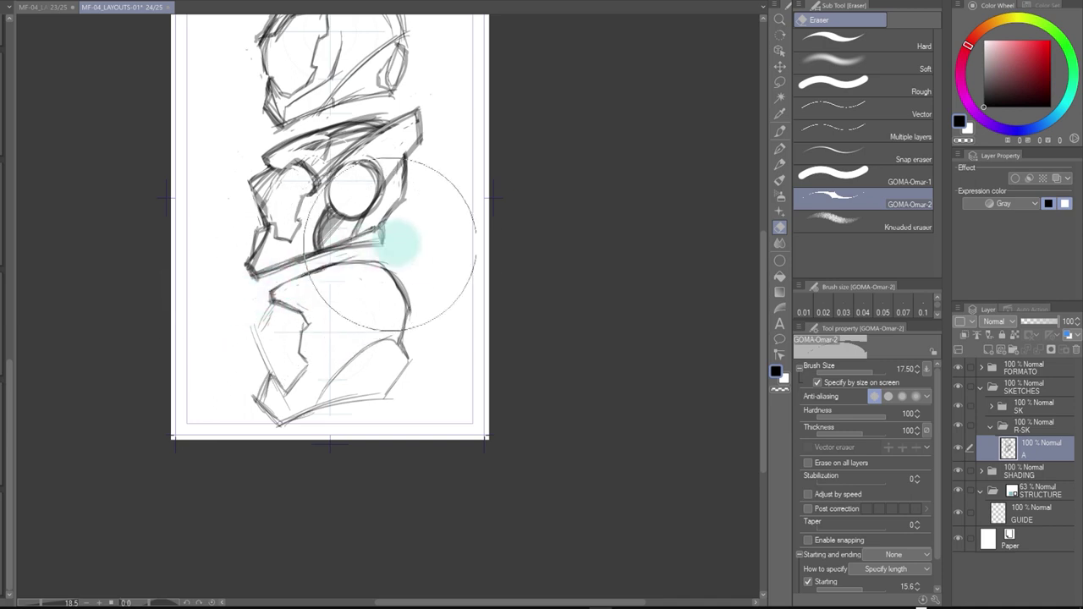
key("p")
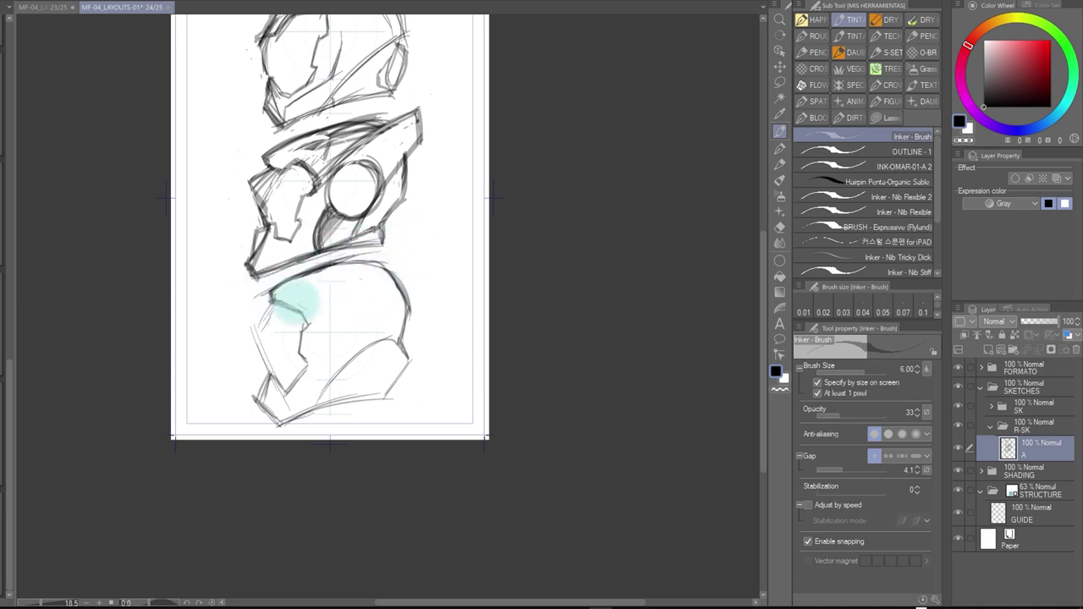
key("e")
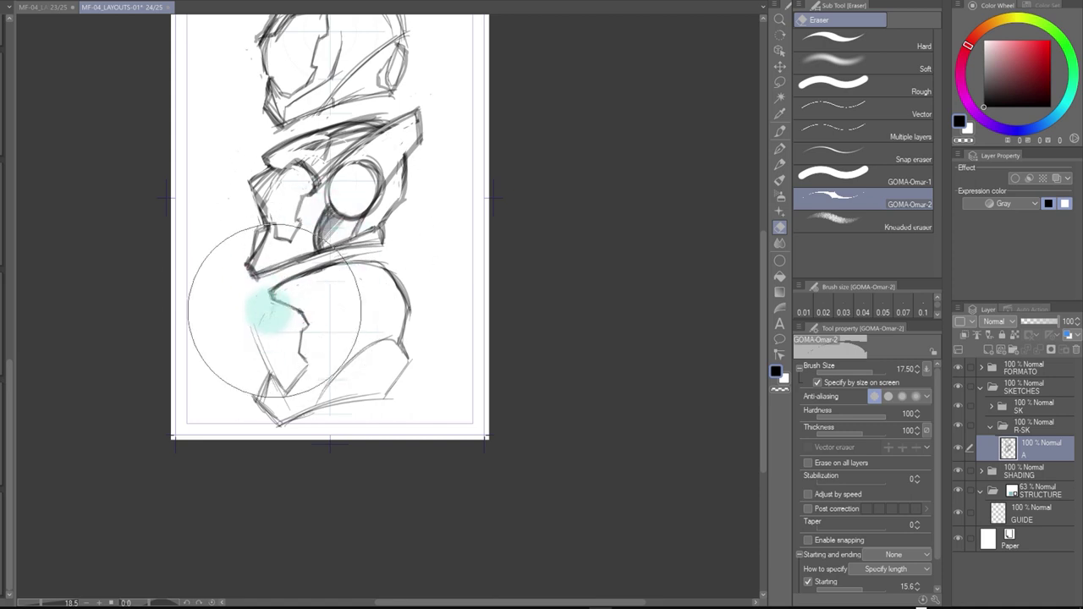
key("p")
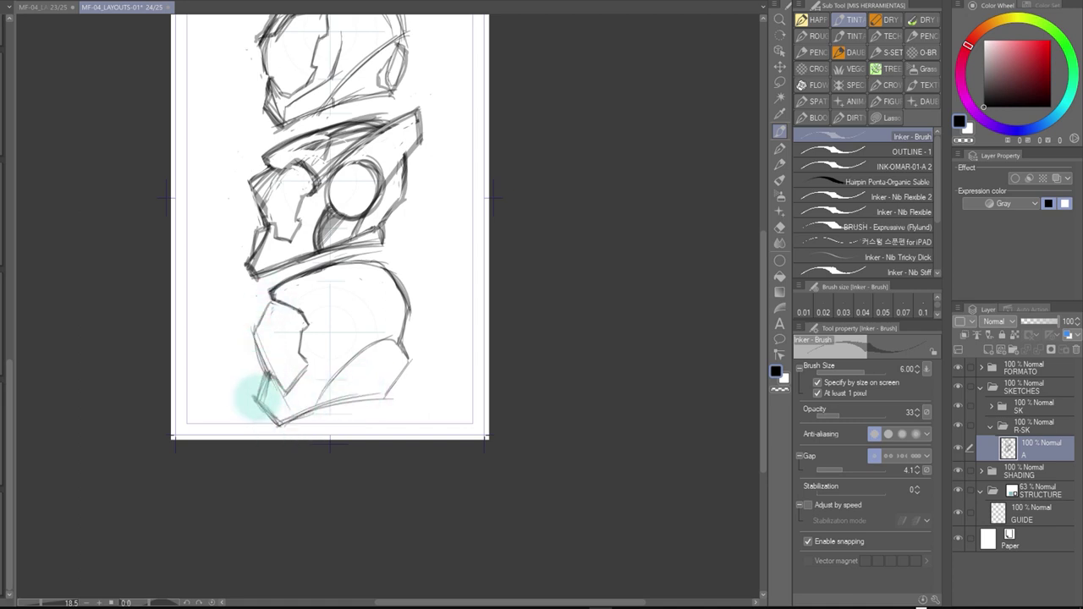
Sketch a circular ear piece with a pointed upper tab and small inner notch on the third helmet
mouse_move(346, 302)
left_mouse_down()
mouse_move(370, 322)
mouse_move(322, 342)
mouse_move(330, 316)
mouse_move(356, 343)
mouse_move(330, 326)
left_mouse_up()
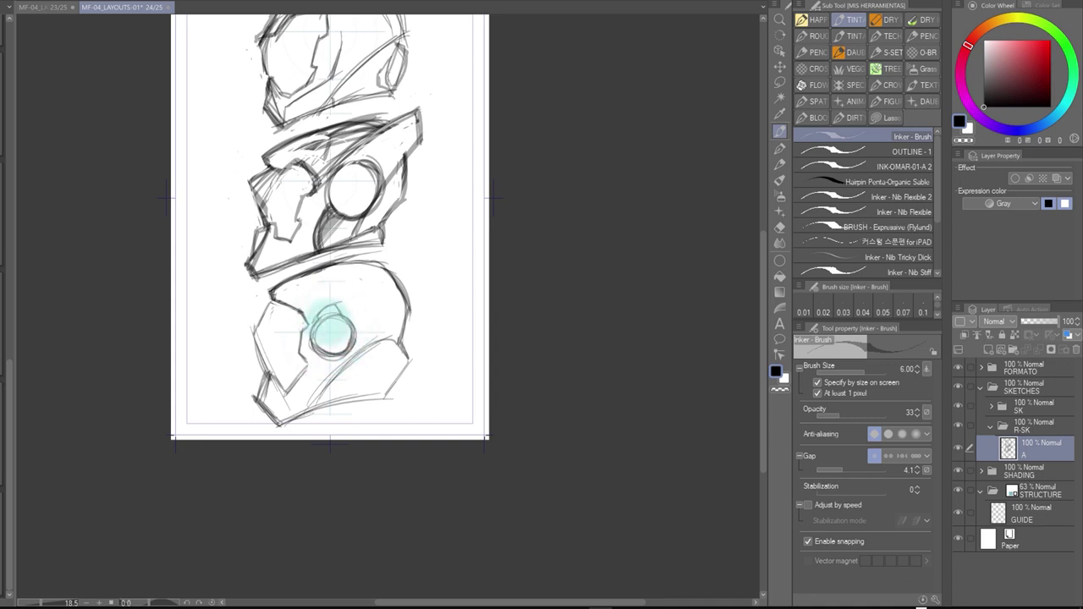
key("e")
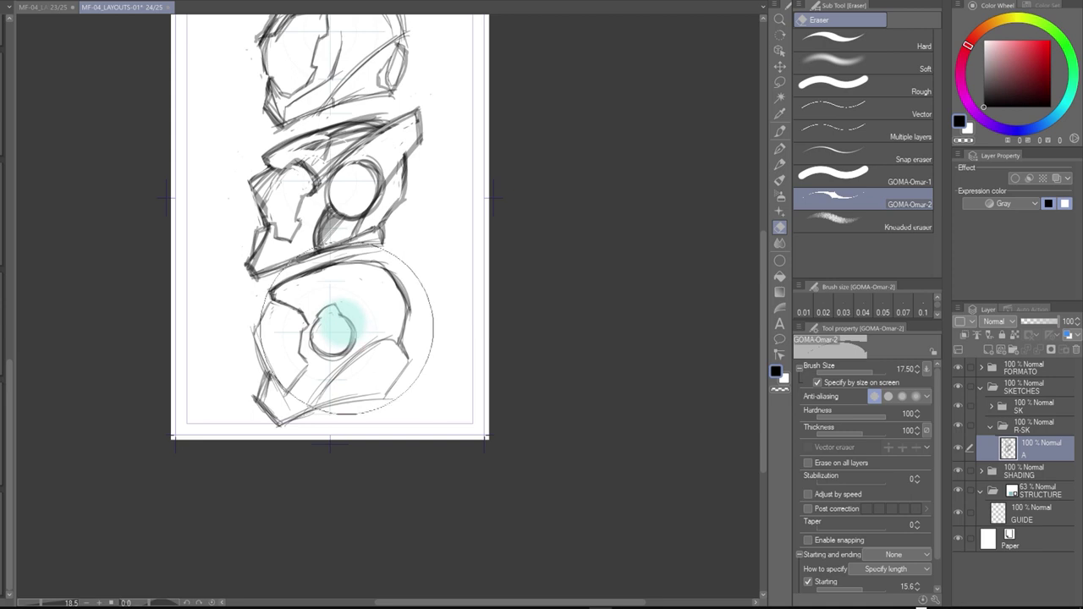
key("p")
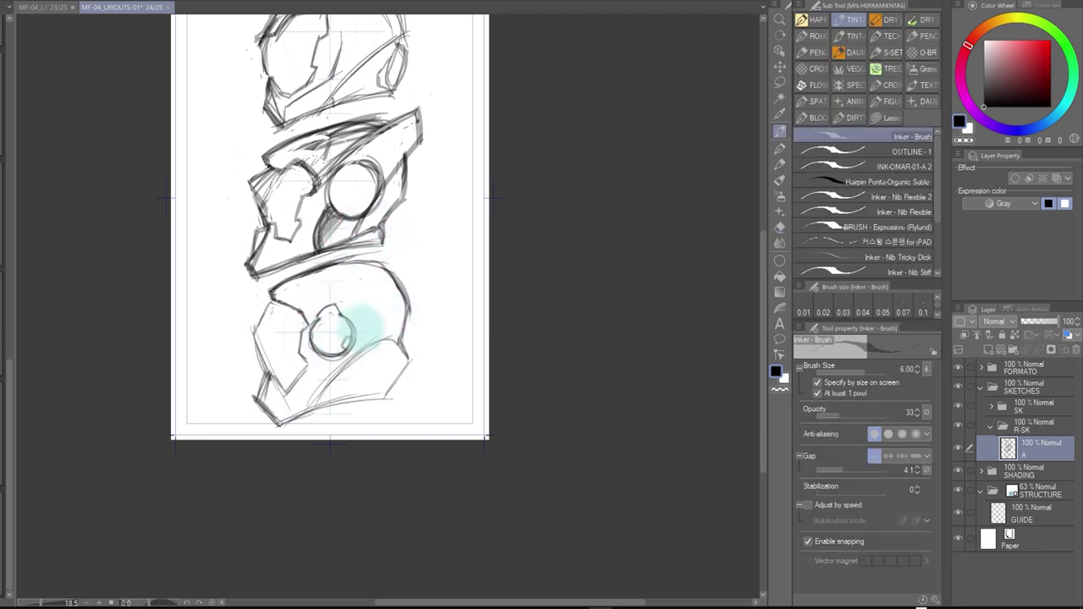
Redraw the third helmet's stepped visor edge farther forward of the ear piece and add a curved panel line above it
key("e")
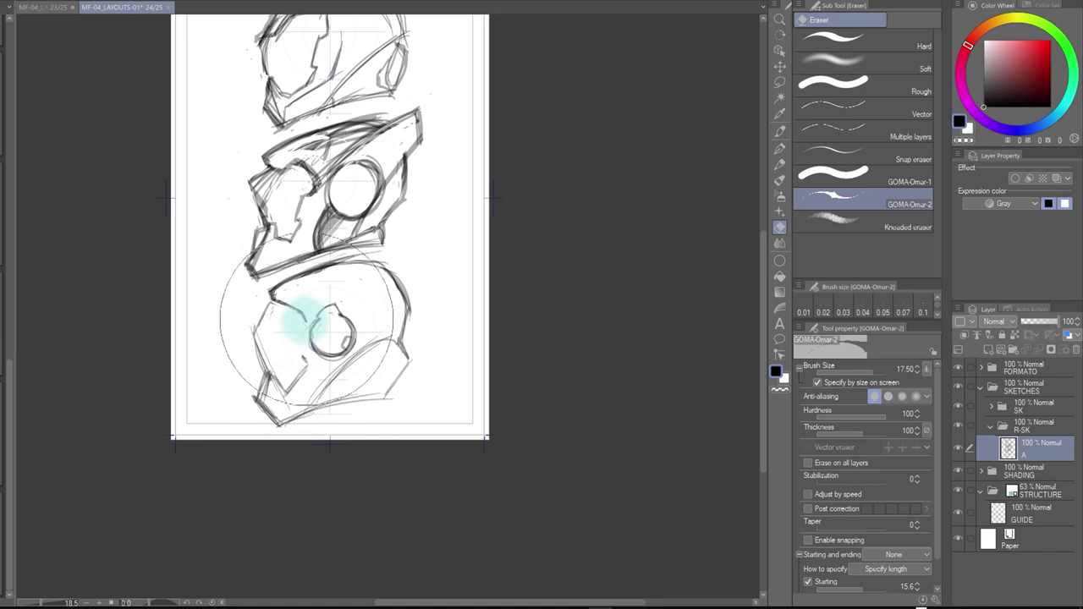
key("p")
left_click_drag(295, 332, 289, 356)
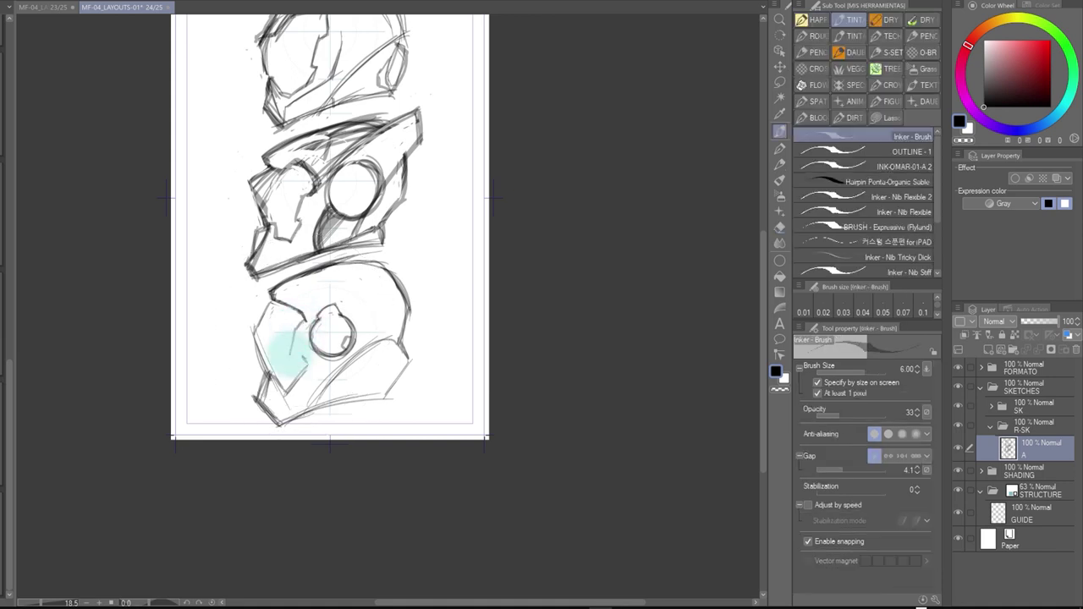
key("e")
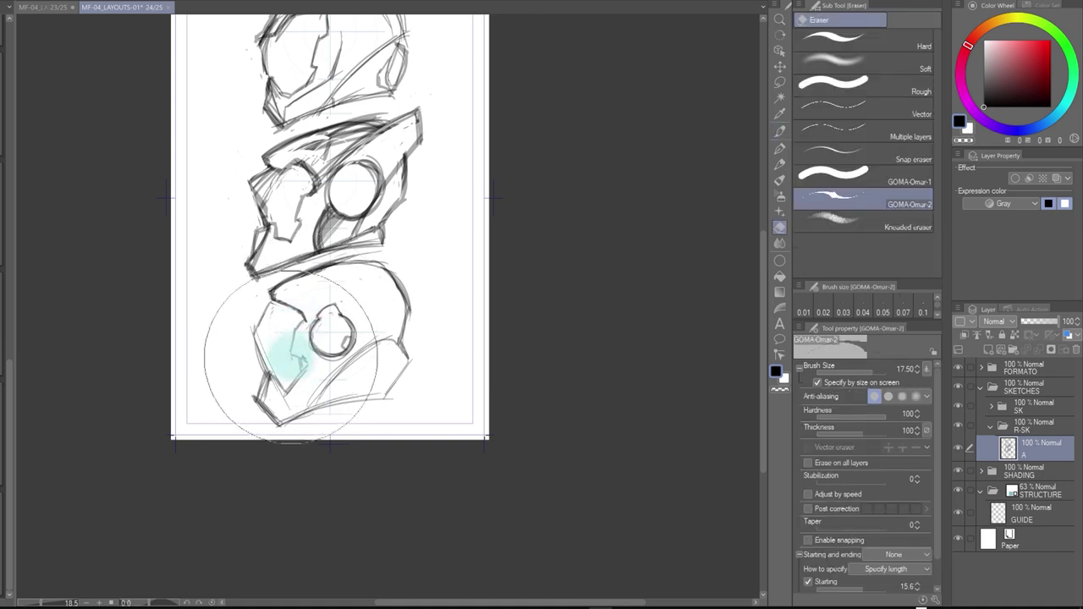
key("p")
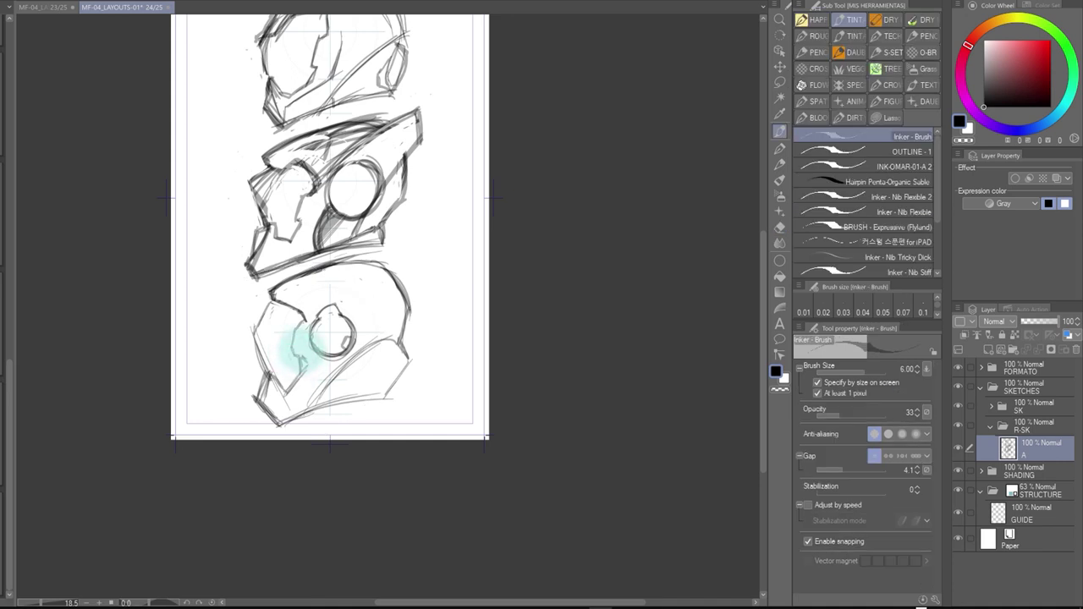
key("e")
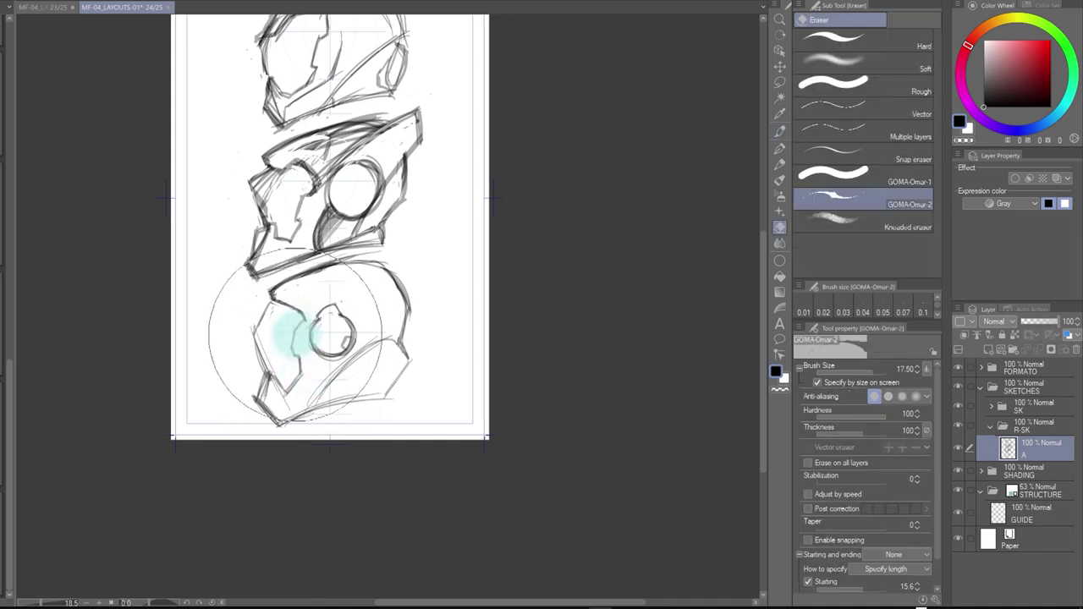
key("p")
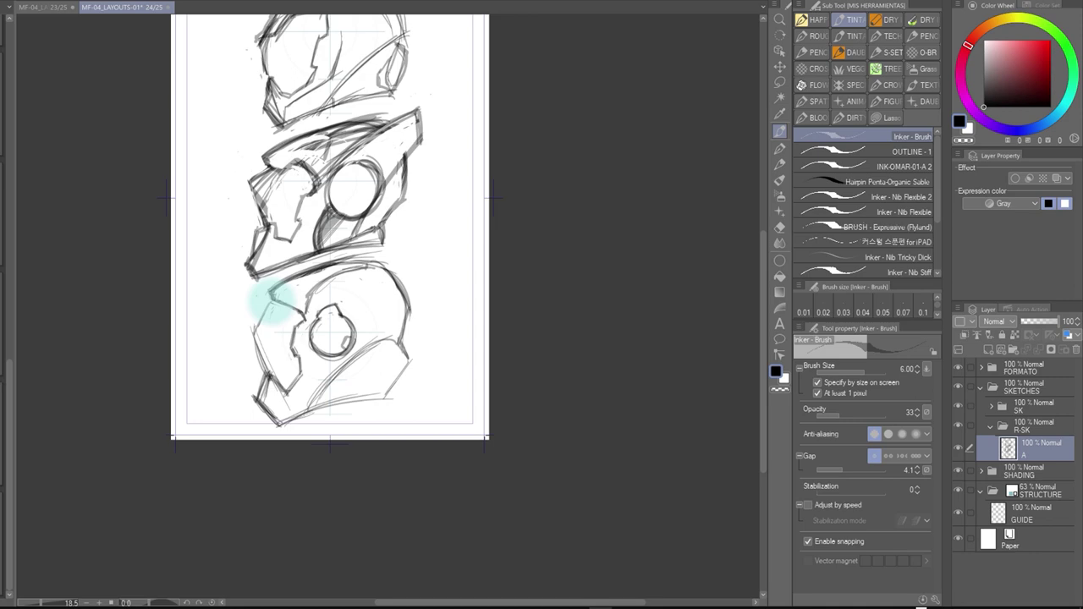
Erase the first helmet's loose inner cheek line and draw a panel line behind the visor down to the jaw
key("r")
left_click_drag(490, 282, 483, 346)
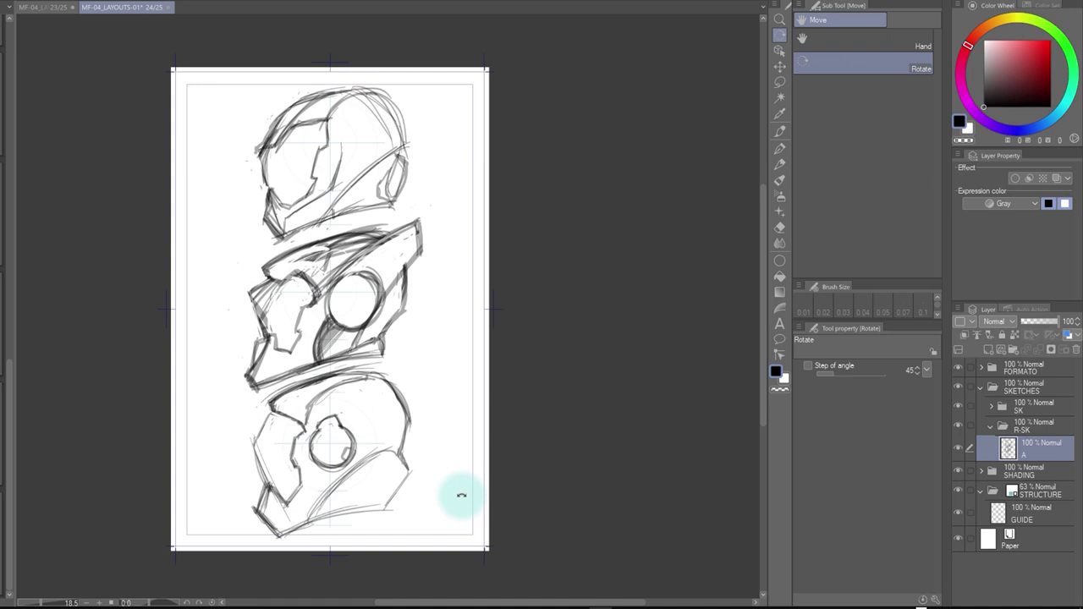
key("e")
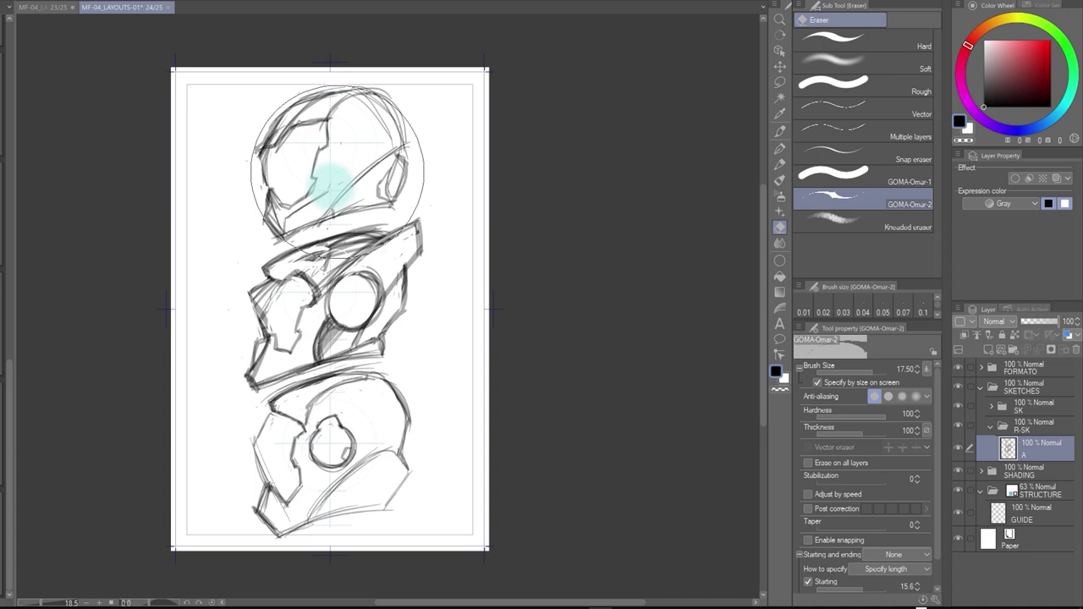
key("p")
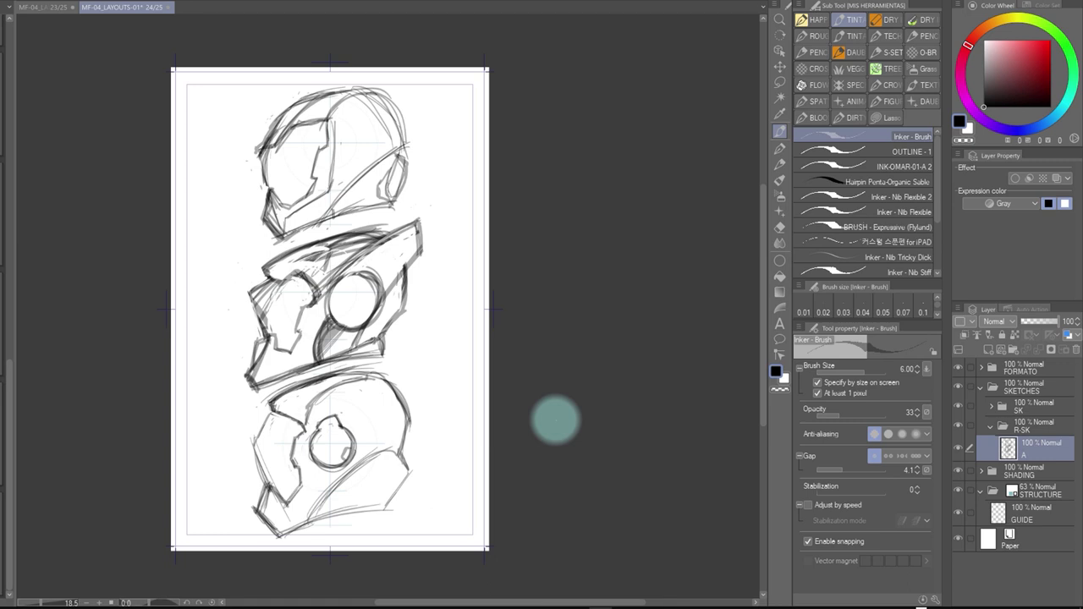
mouse_move(363, 290)
left_mouse_down()
mouse_move(332, 293)
mouse_move(383, 314)
mouse_move(337, 310)
mouse_move(421, 304)
left_mouse_up()
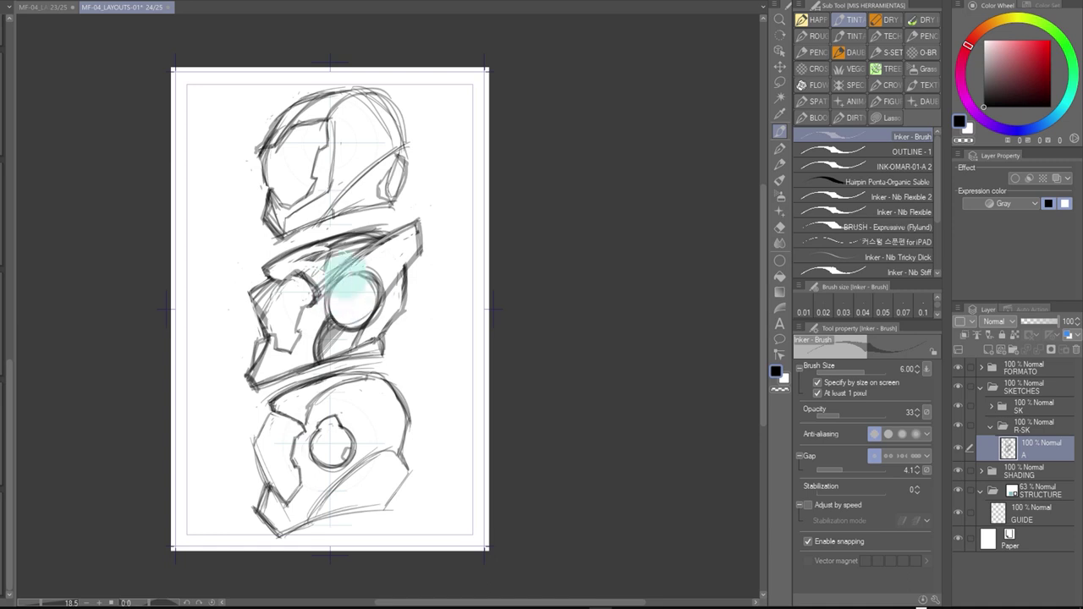
Reshape the first helmet's rear crown with a sharper upper corner and cleaner back contour, erasing the loose outer lines
key("ctrl+space")
mouse_move(382, 346)
left_mouse_down()
mouse_move(406, 346)
mouse_move(390, 372)
mouse_move(394, 346)
left_mouse_up()
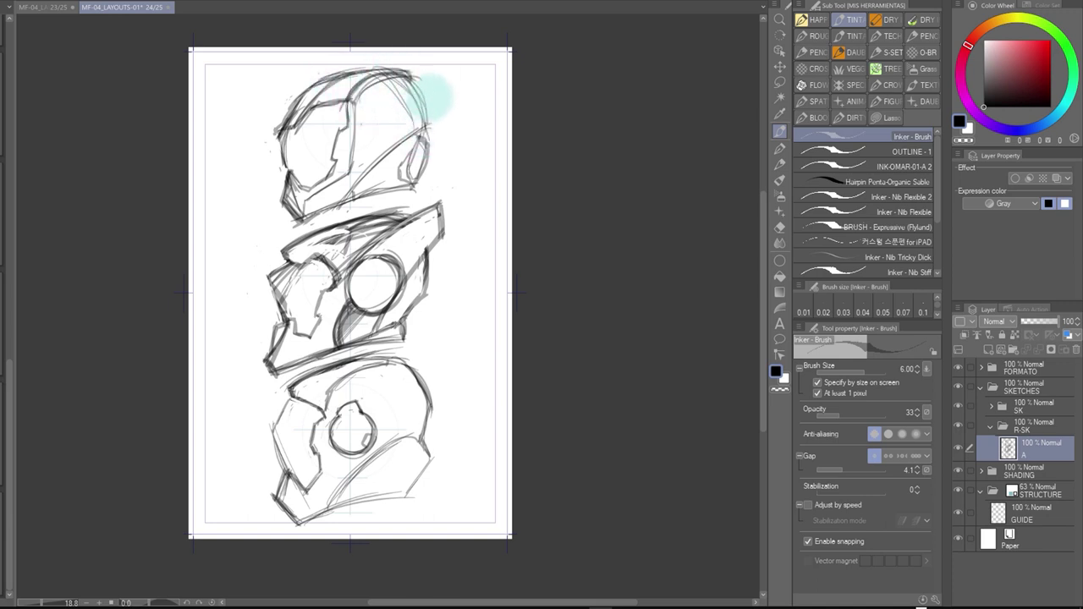
key("e")
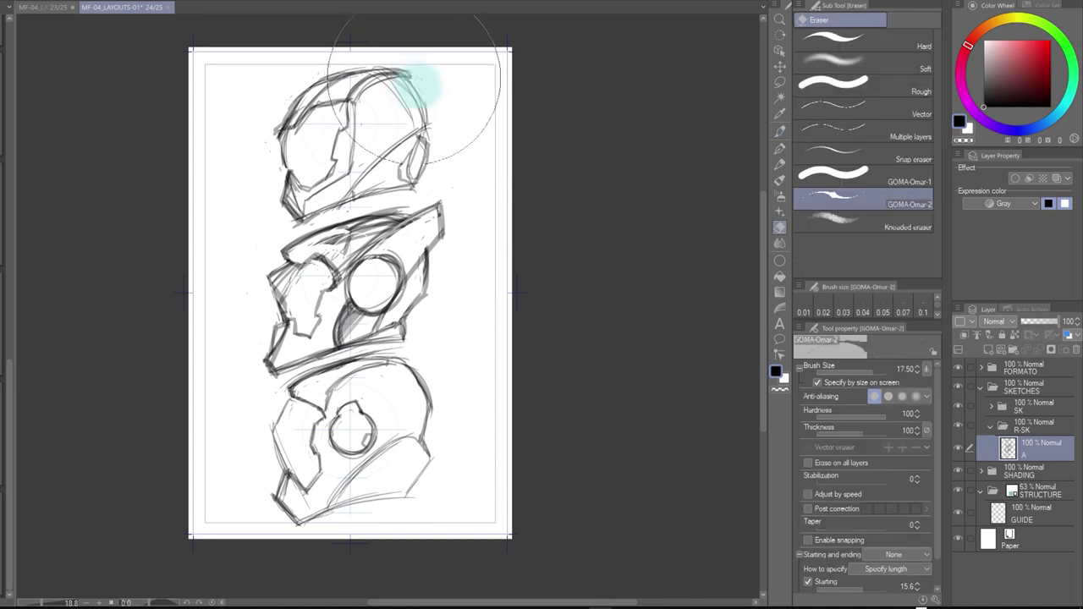
key("p")
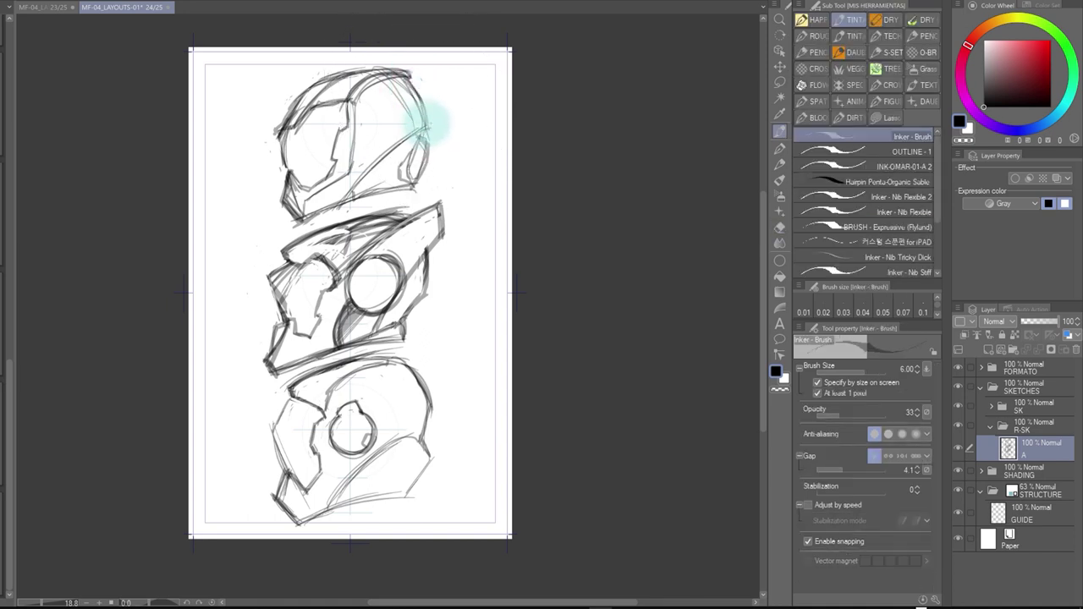
key("e")
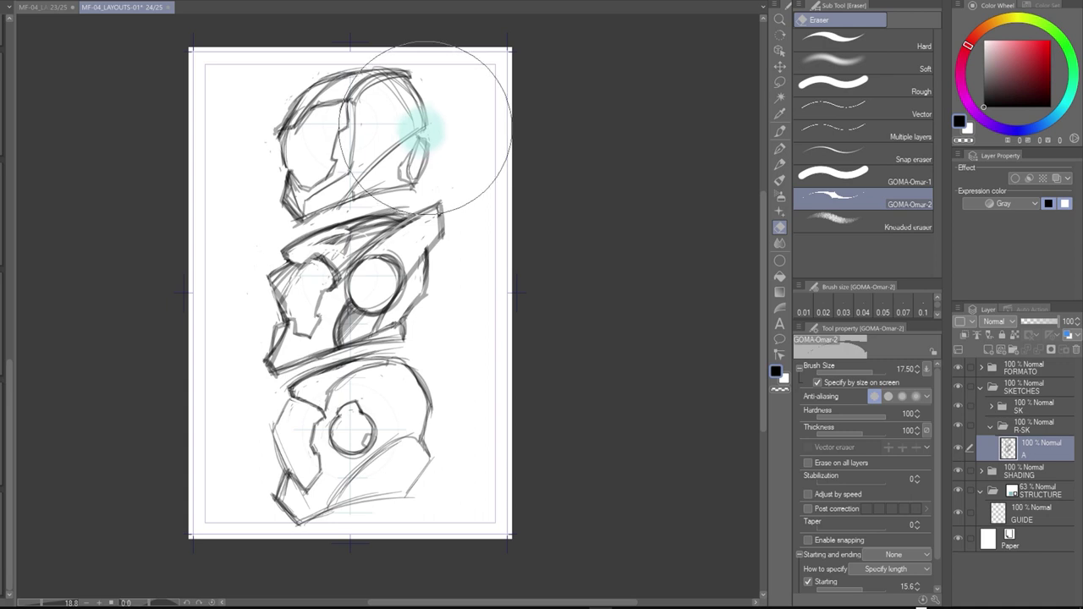
key("p")
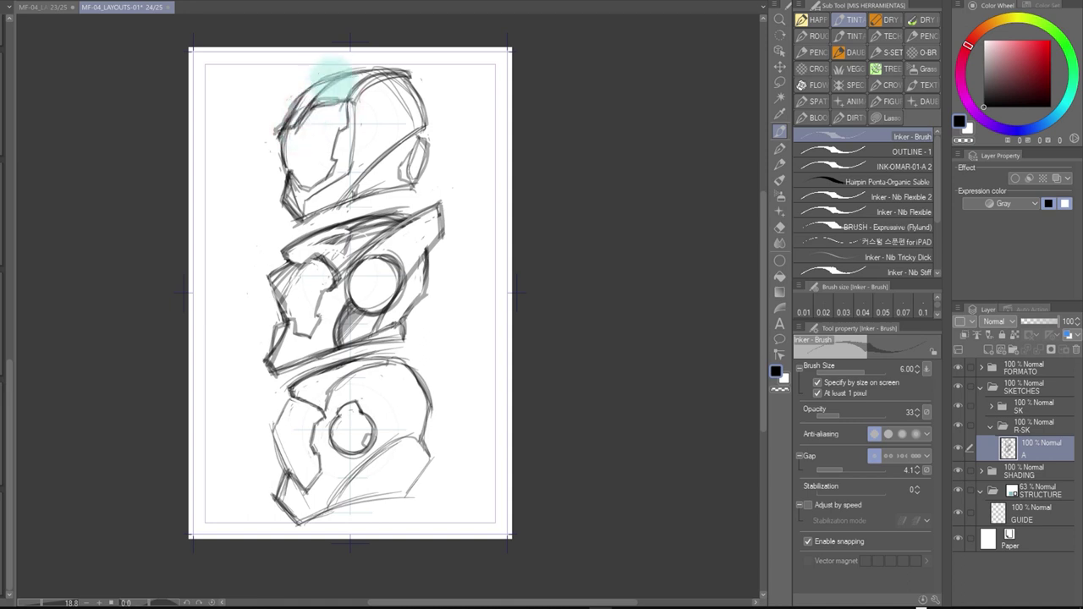
Clean the first helmet's front brow and sketch a raised angular crest plate over the forehead
key("e")
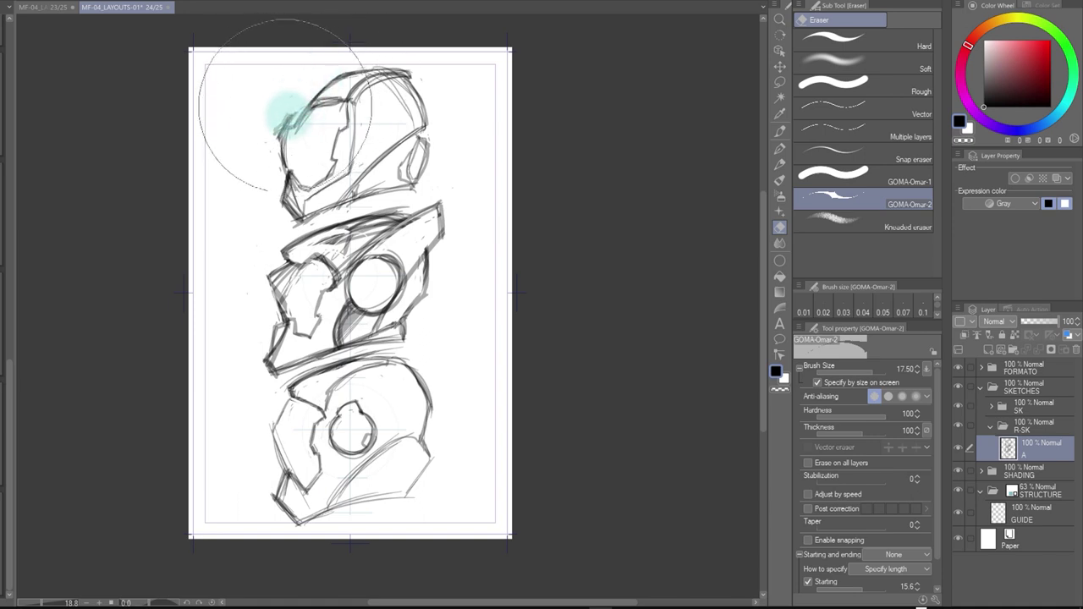
key("p")
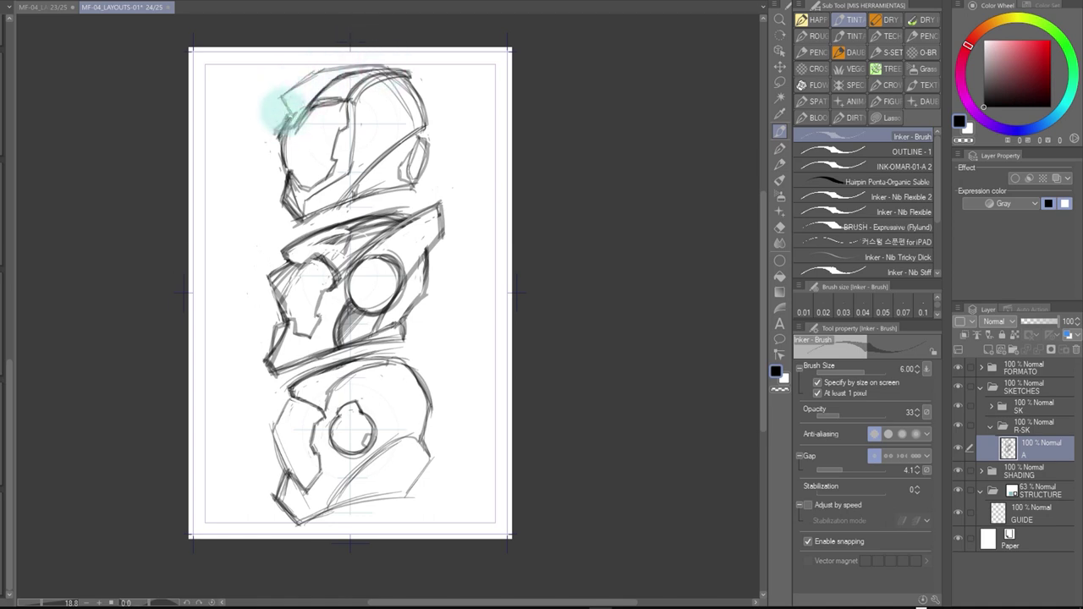
key("e")
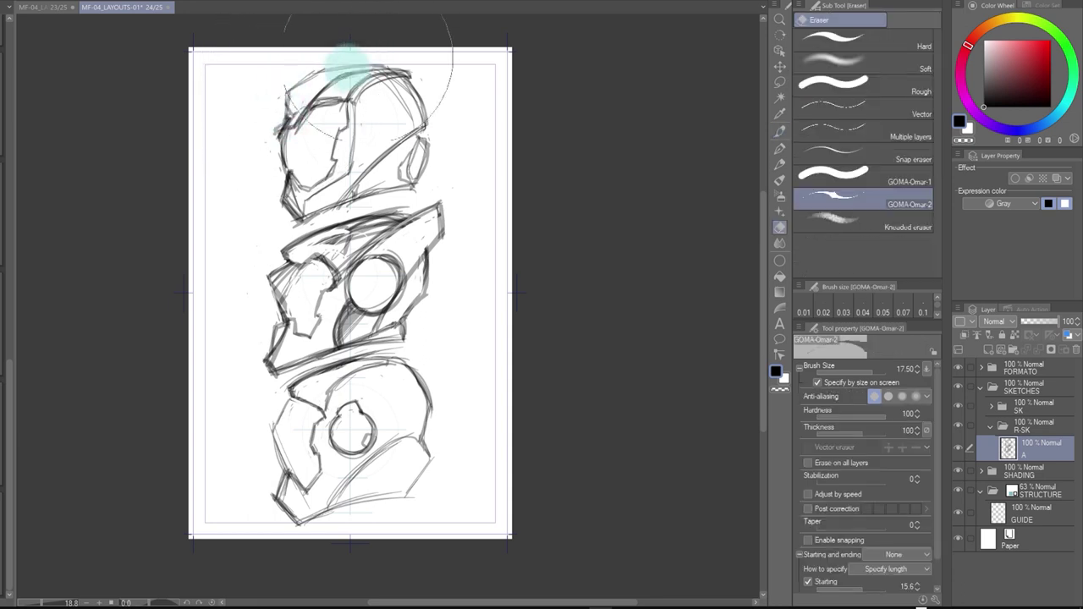
key("p")
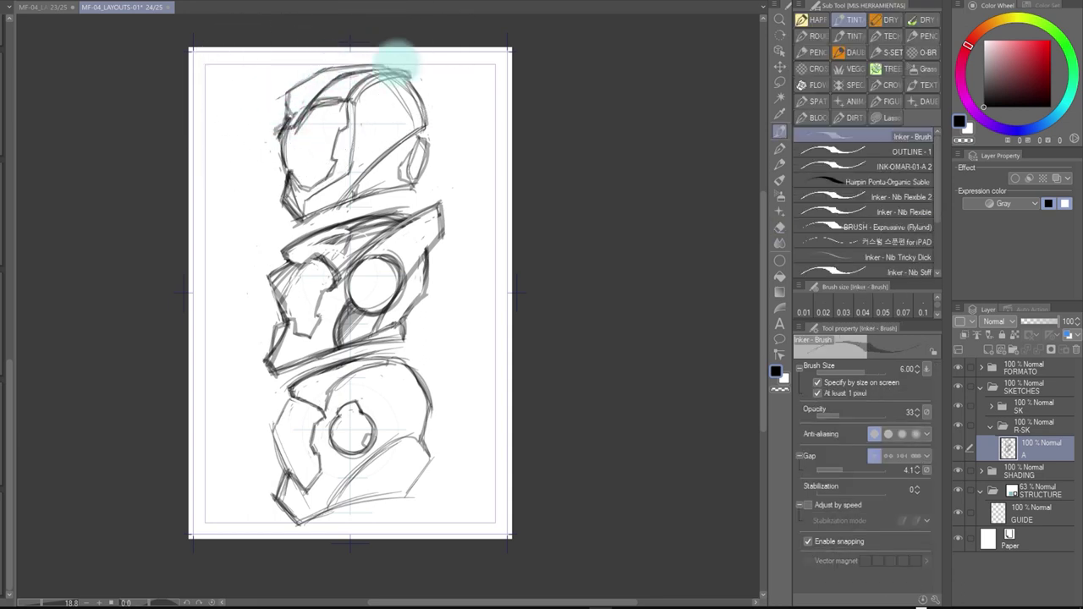
key("e")
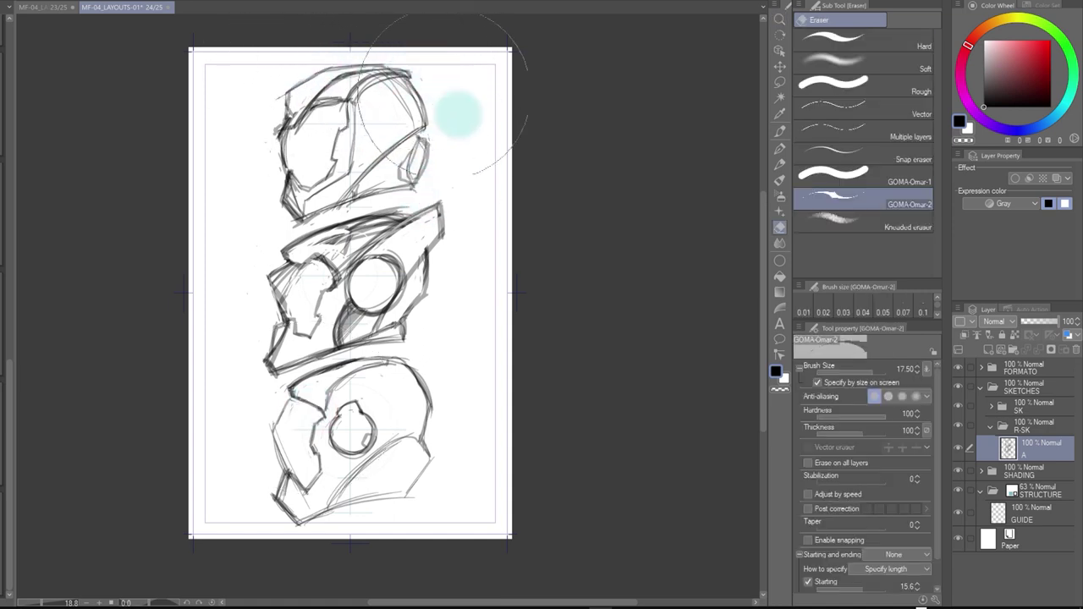
Refine the second helmet's front visor edge and erase stray marks beside it
key("ctrl+space")
left_click_drag(450, 243, 458, 356)
key("shift+space")
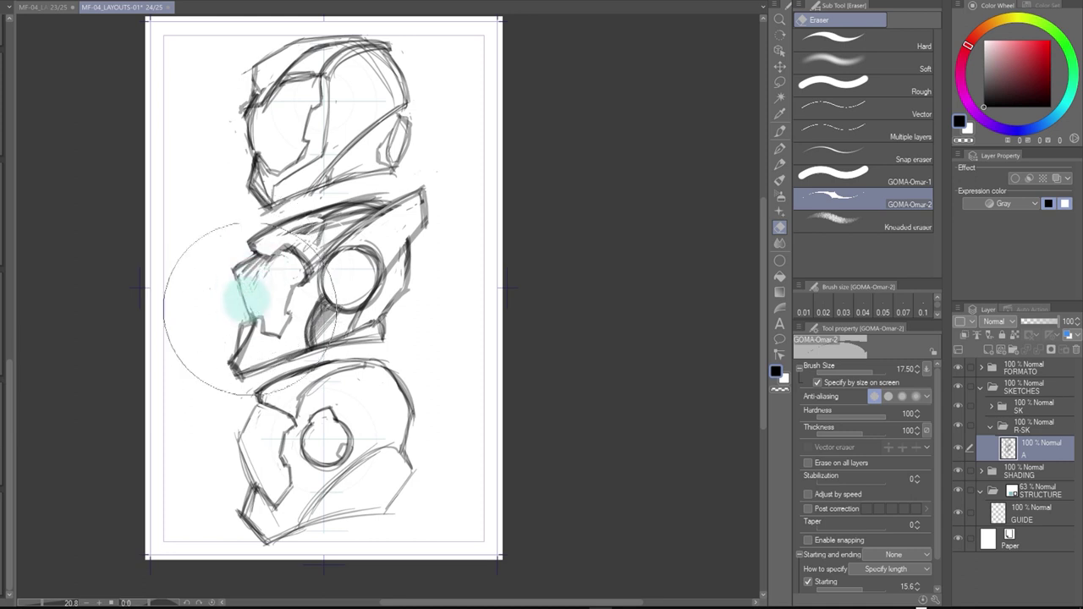
key("p")
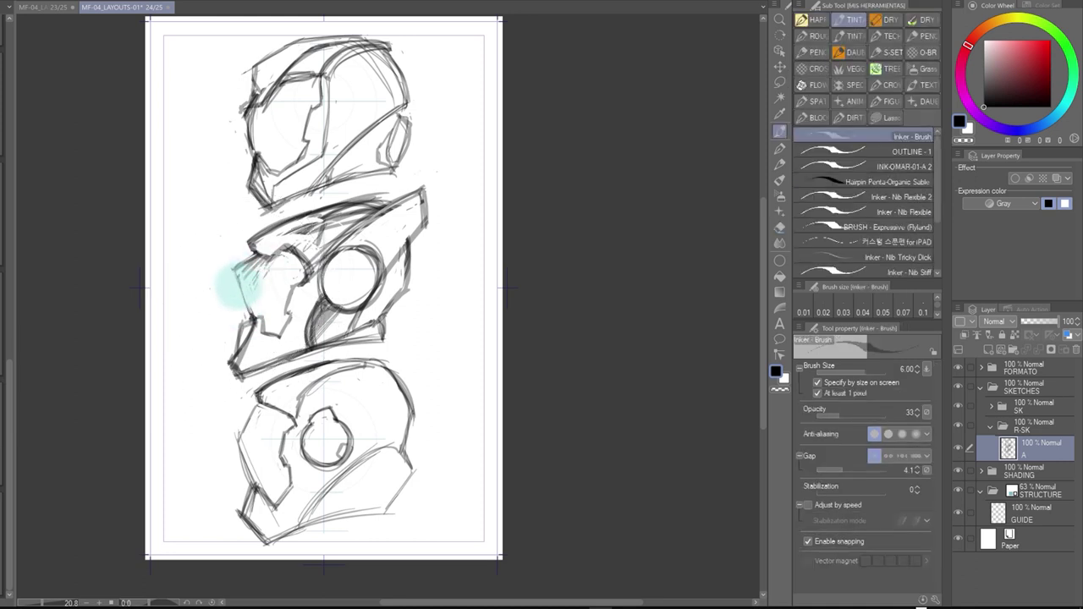
key("/")
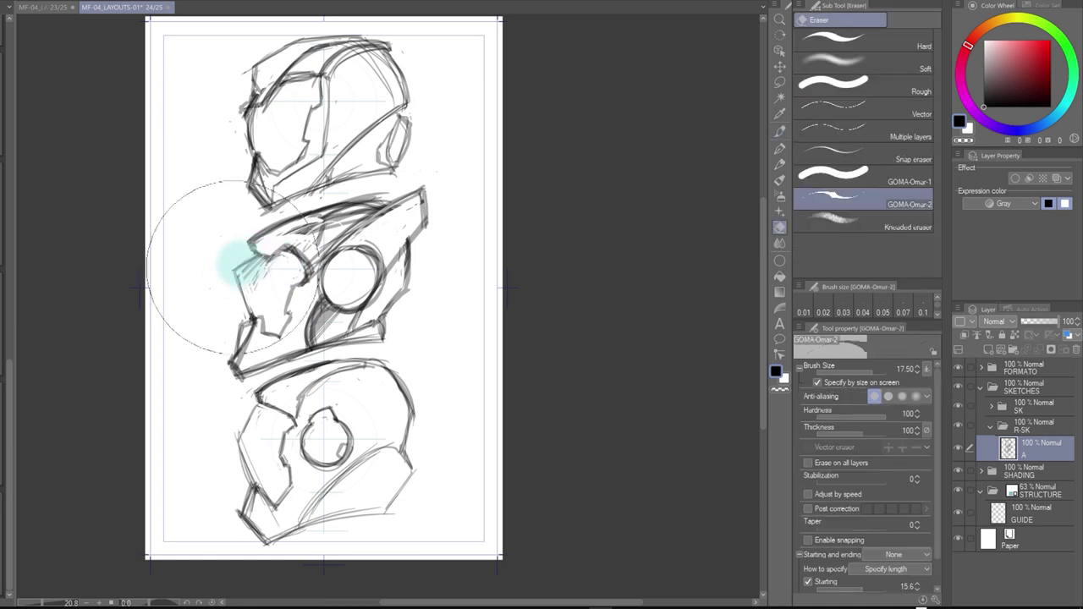
scroll(457, 332, "down", 1)
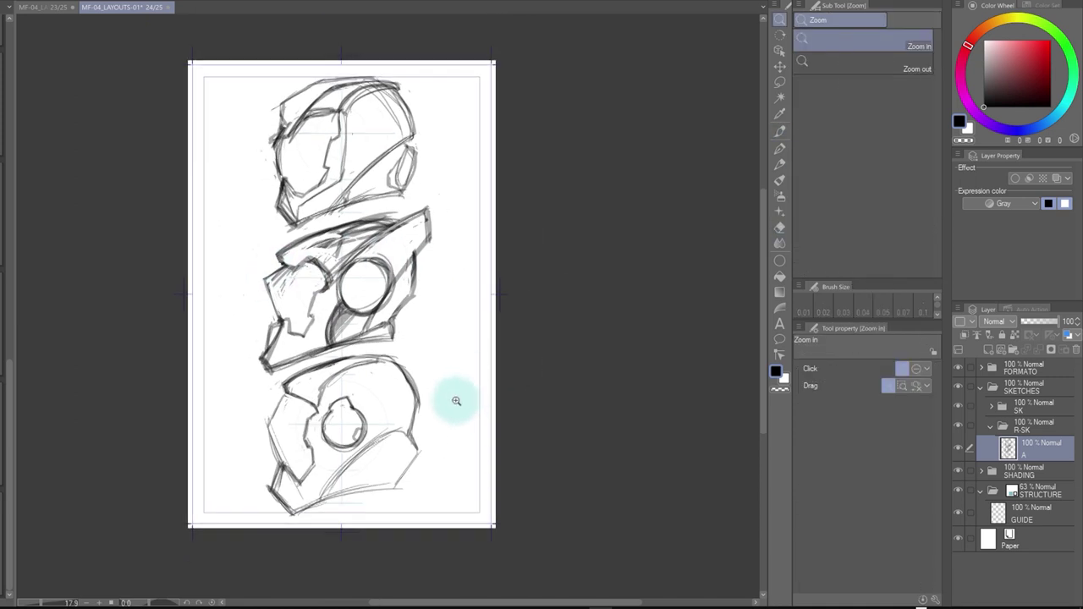
Draw a panel line on the third helmet from below the ear disc down to the jaw, and tidy the surrounding lines
key("p")
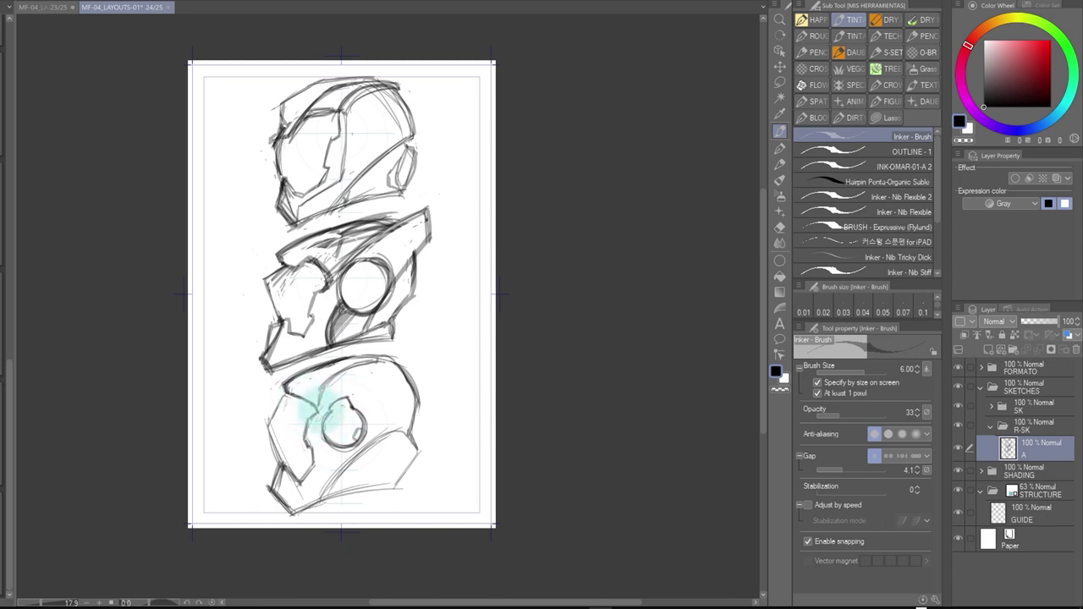
left_click_drag(339, 430, 333, 360)
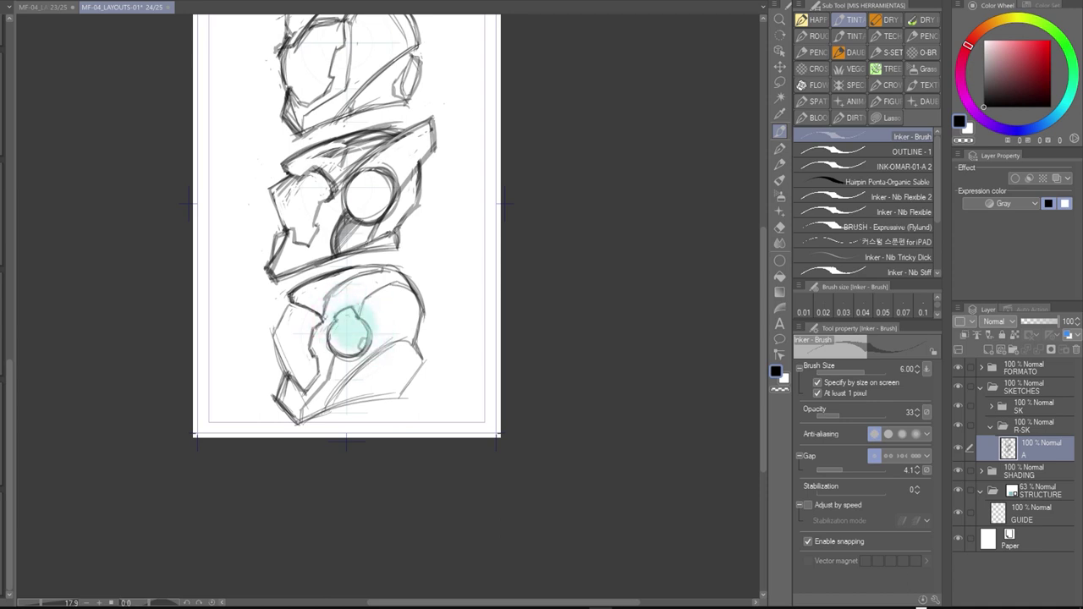
key("e")
scroll(351, 358, "up", 1)
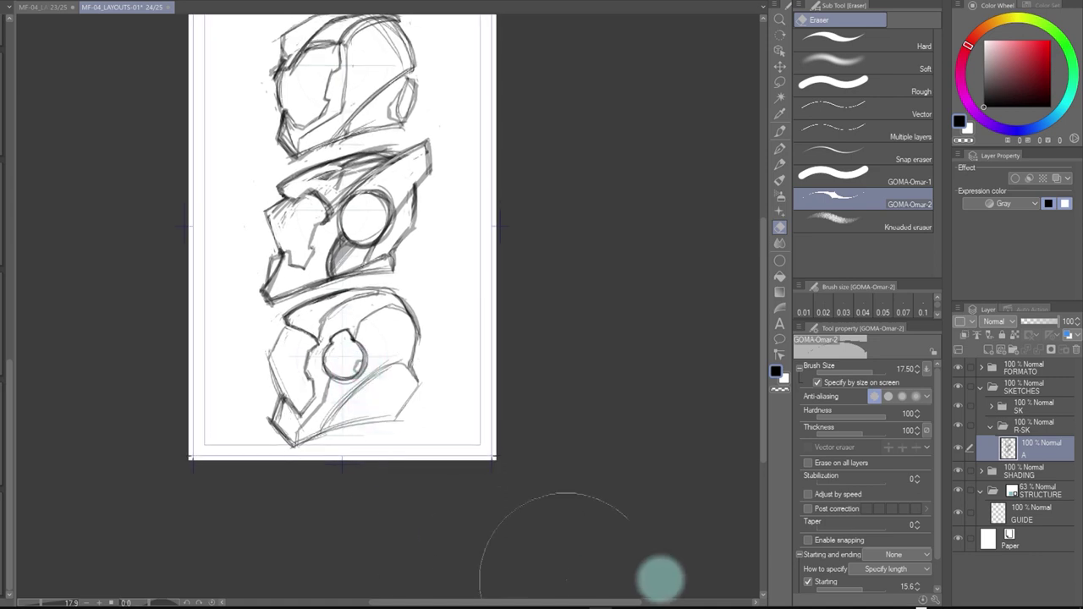
key("p")
scroll(428, 269, "up", 1)
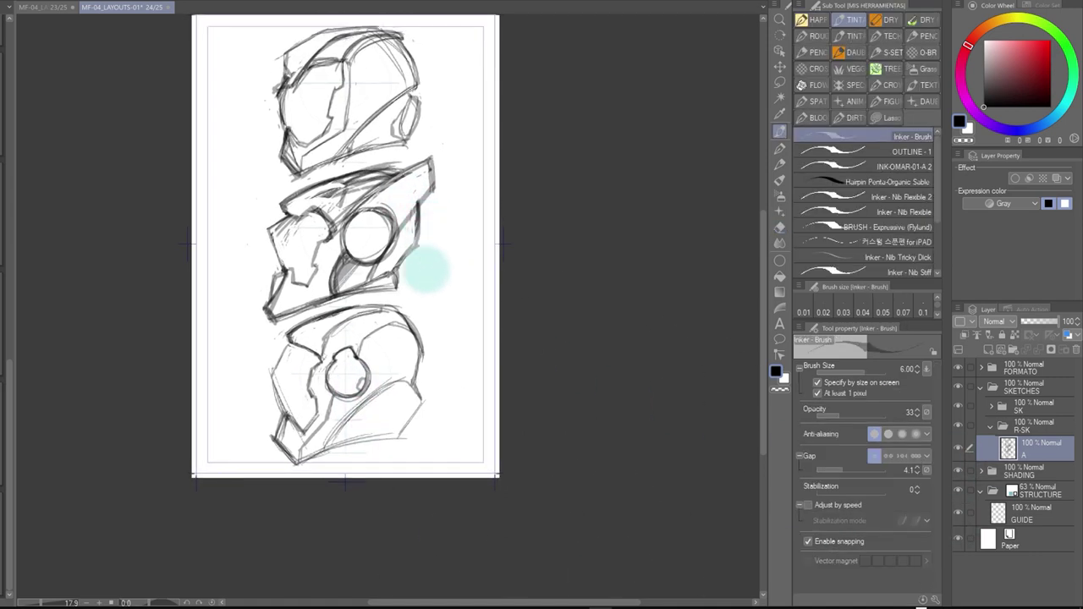
scroll(399, 358, "up", 2)
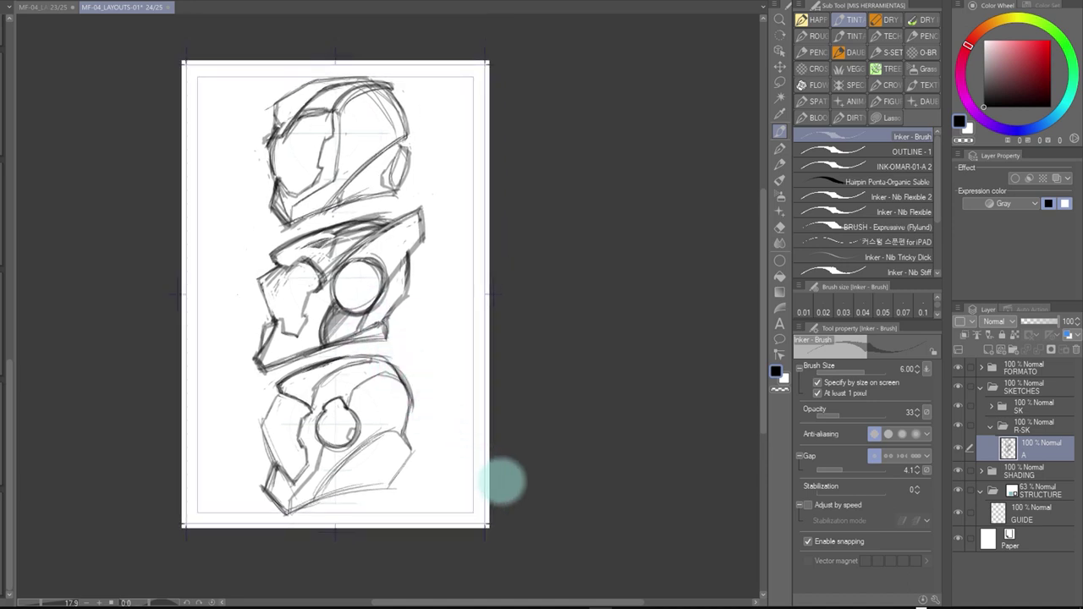
Mark the first and third helmets with small crosses and link the two marks with a long curved stroke
left_click_drag(241, 399, 236, 380)
left_click_drag(275, 459, 321, 495)
left_click_drag(240, 119, 242, 132)
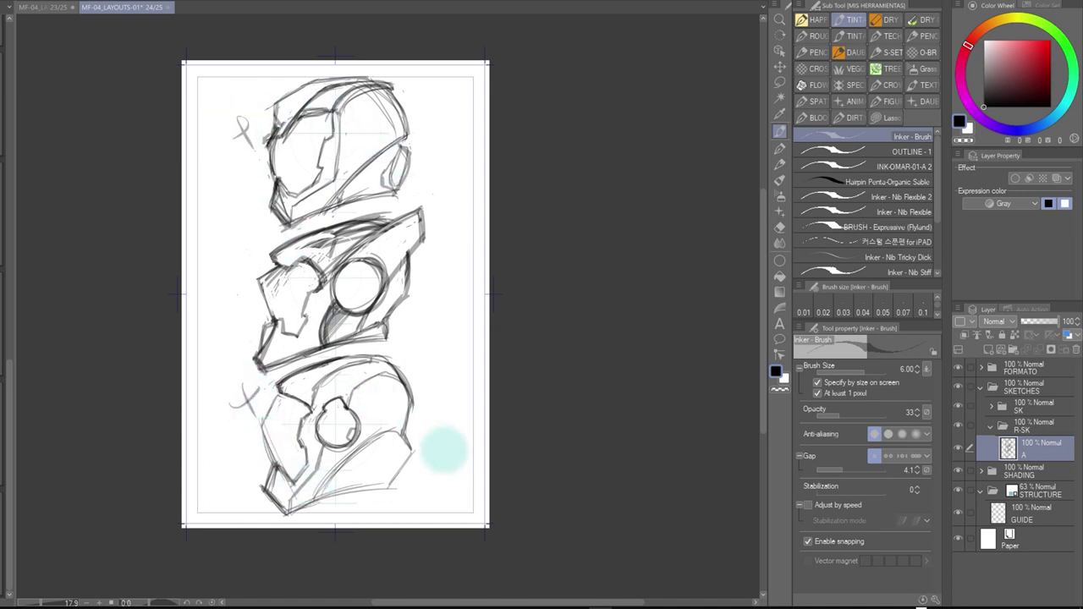
left_click_drag(247, 179, 192, 305)
left_click_drag(195, 357, 243, 430)
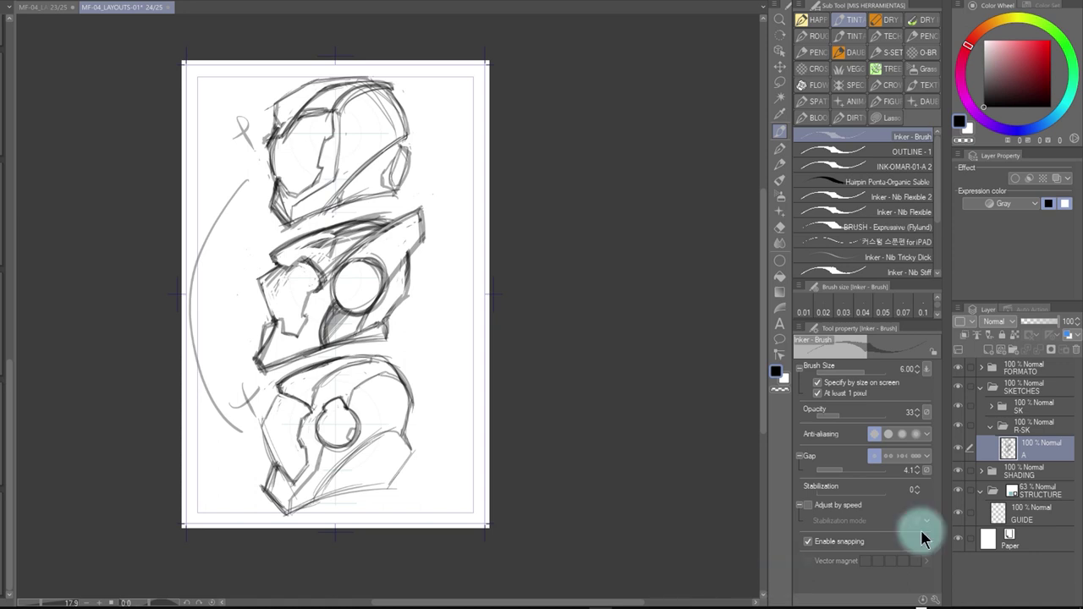
Hide and reshow the rough sketch layer to examine the bare construction guides
left_click(958, 449)
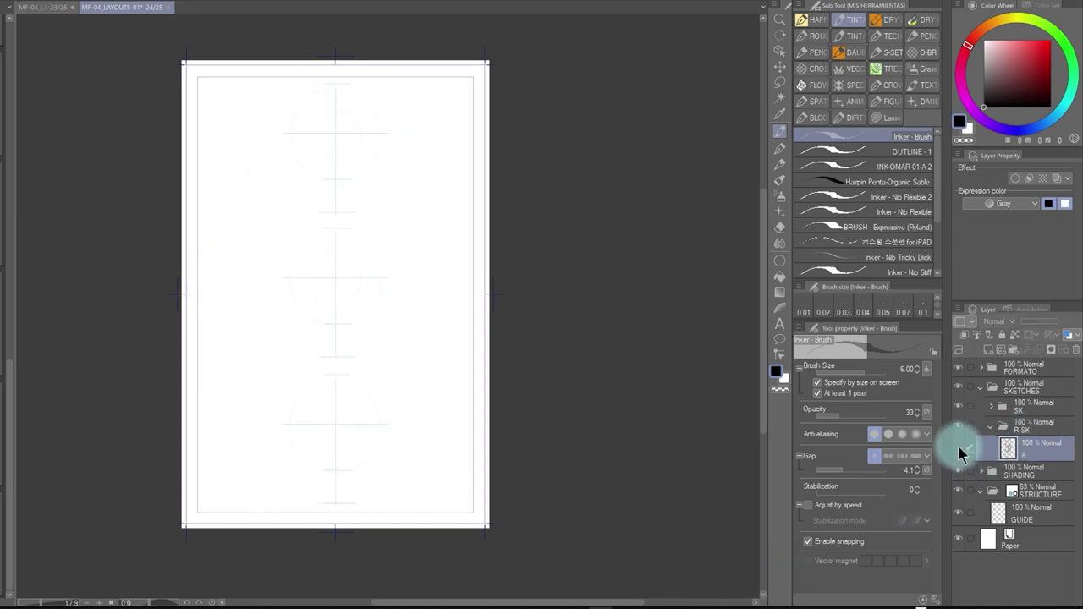
key("slash")
left_click(369, 121)
scroll(198, 276, "up", 2)
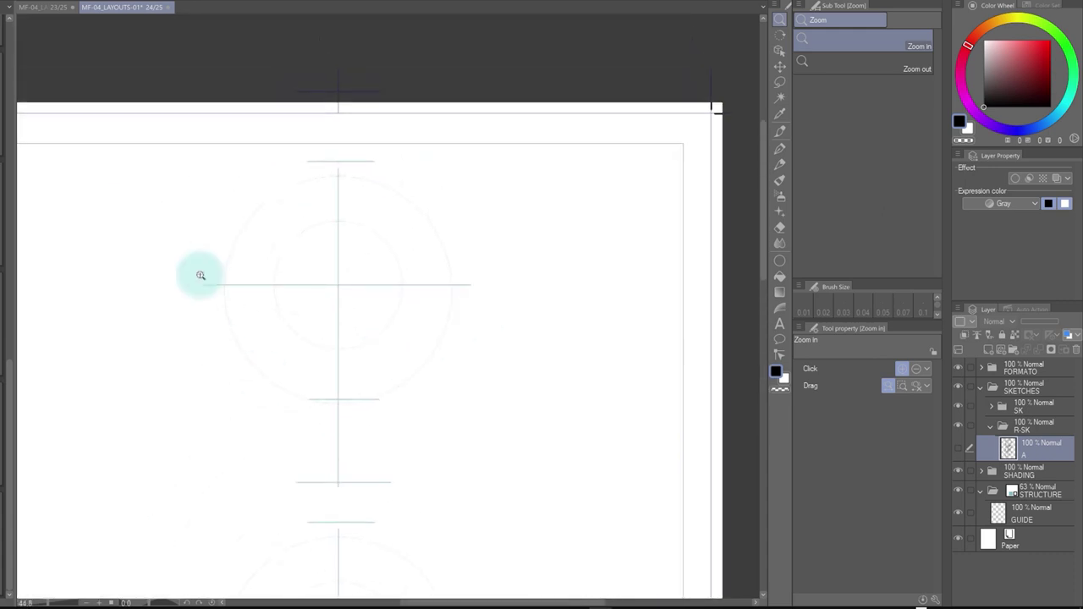
key("ctrl+0")
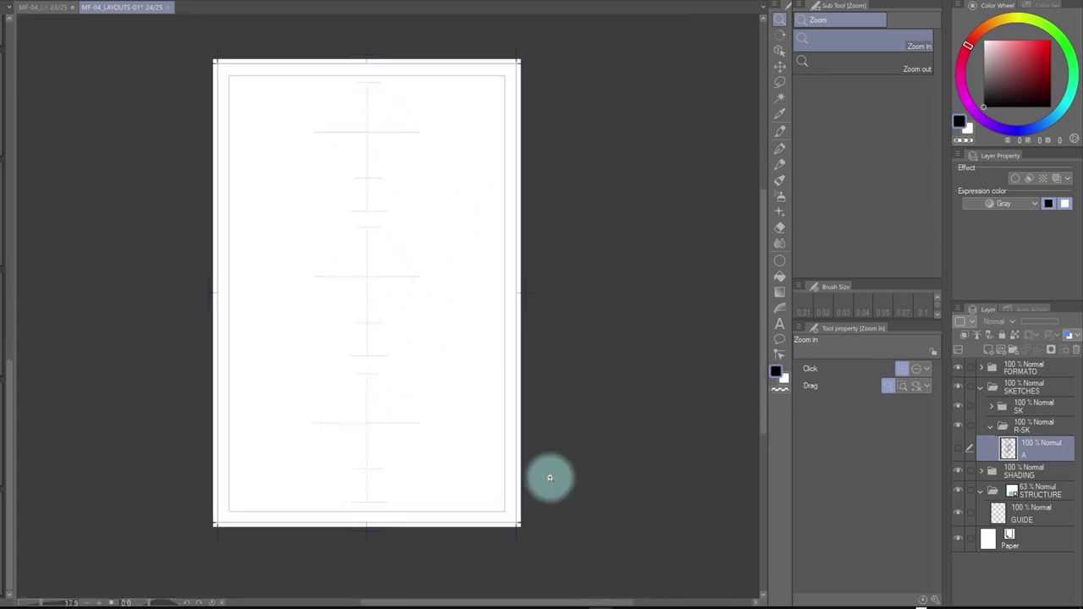
left_click(963, 451)
left_click(1028, 461)
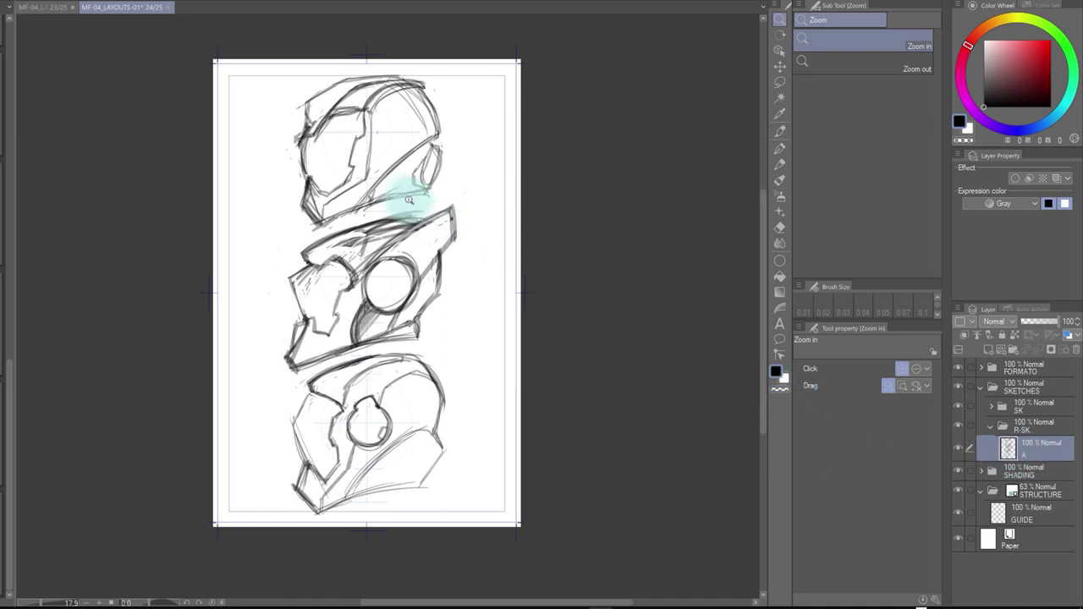
Lasso the first and third helmets, copy them onto a new layer, and keep the original sketch layer hidden
key("m")
mouse_move(325, 66)
left_mouse_down()
mouse_move(273, 148)
mouse_move(289, 233)
mouse_move(439, 206)
mouse_move(476, 127)
mouse_move(397, 59)
mouse_move(372, 56)
left_mouse_up()
mouse_move(335, 366)
left_mouse_down()
mouse_move(268, 425)
mouse_move(348, 538)
mouse_move(490, 451)
mouse_move(434, 342)
mouse_move(338, 360)
left_mouse_up()
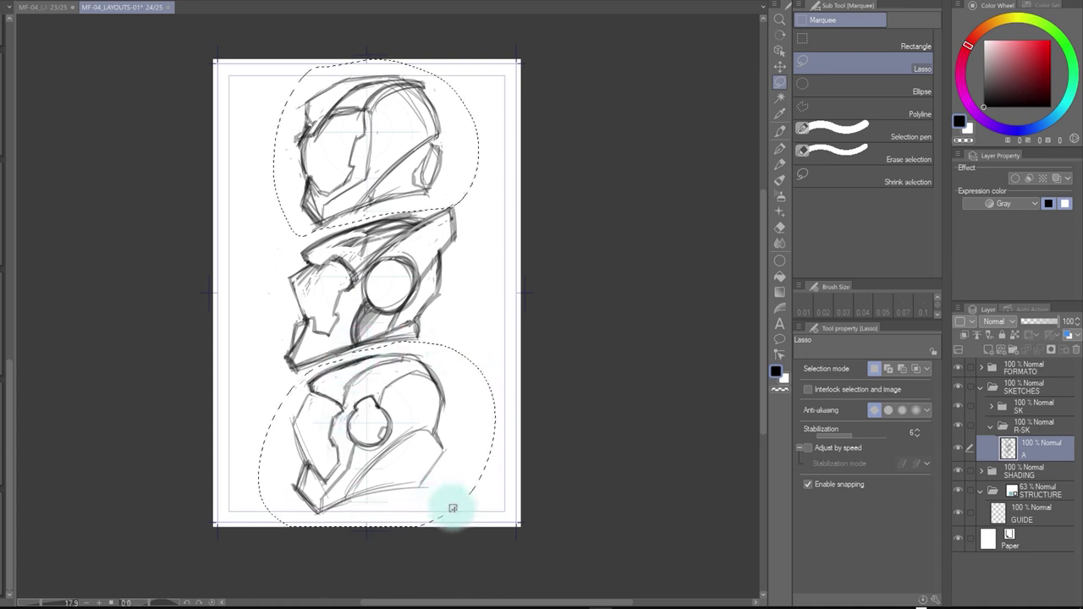
left_click(957, 449)
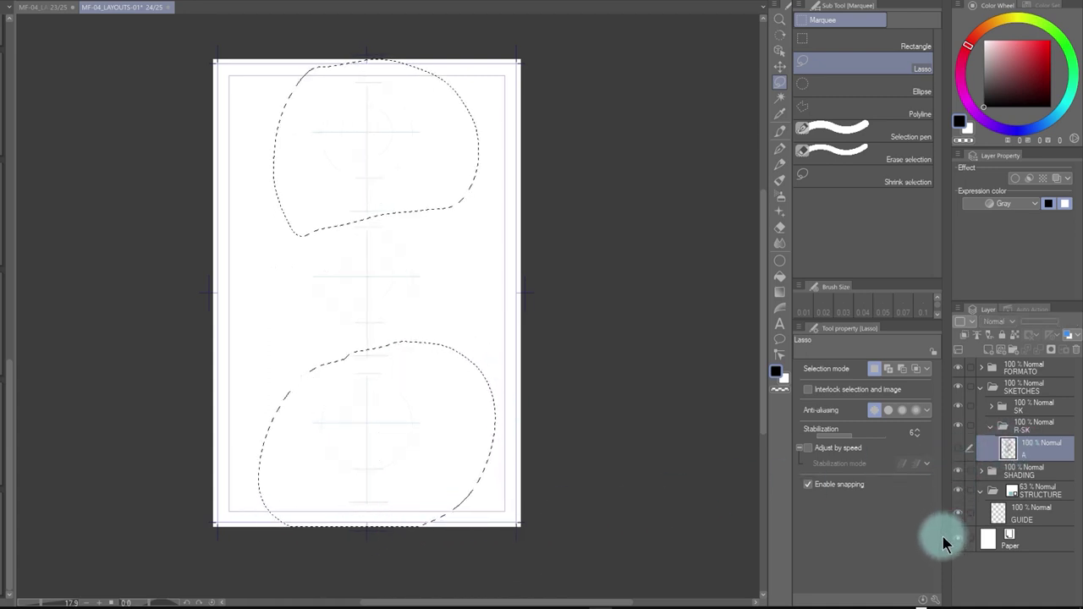
key("ctrl+c")
key("ctrl+v")
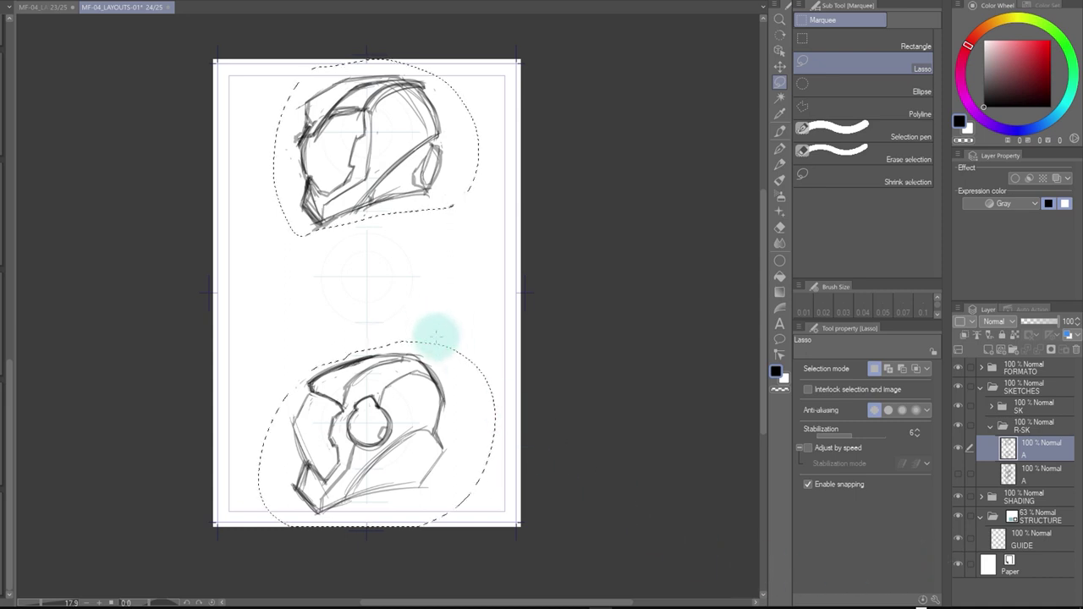
Lasso the copied third helmet, then cut and paste it onto its own layer
scroll(454, 358, "down", 1)
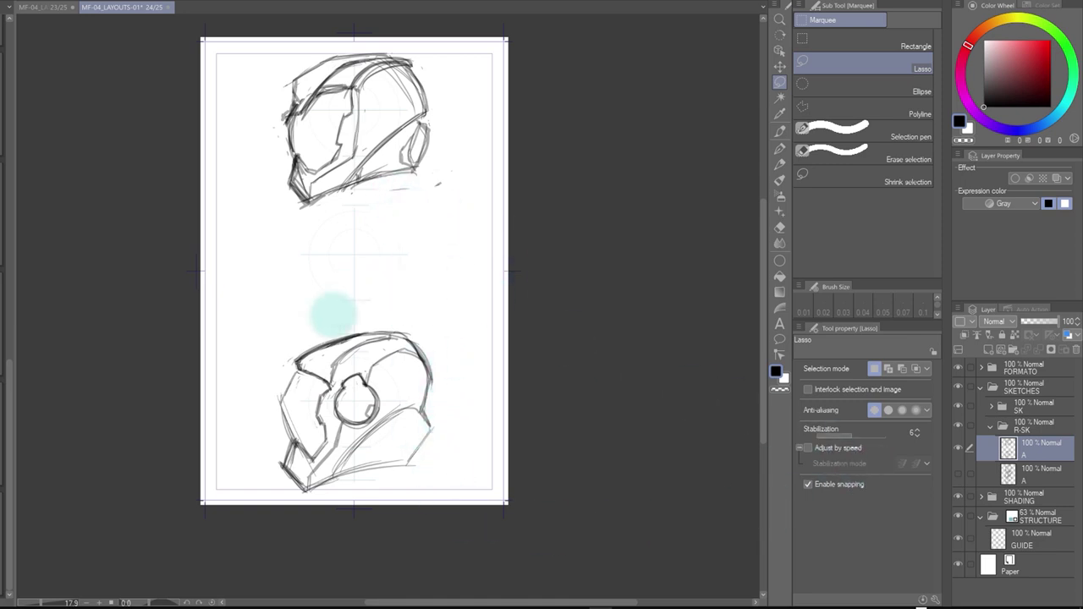
mouse_move(339, 314)
left_mouse_down()
mouse_move(467, 465)
mouse_move(330, 312)
left_mouse_up()
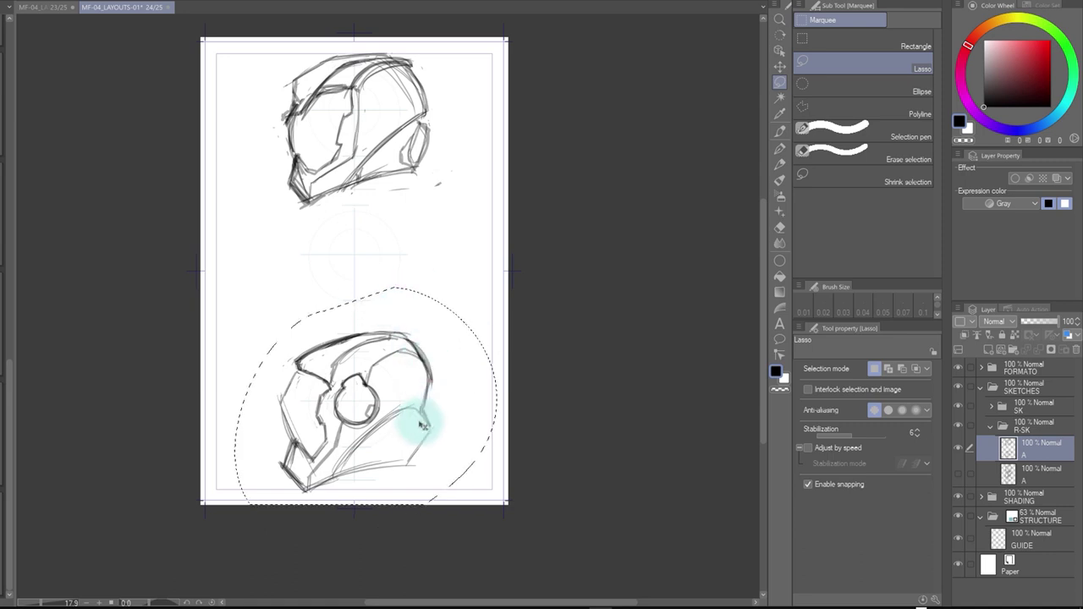
key("ctrl+x")
key("ctrl+v")
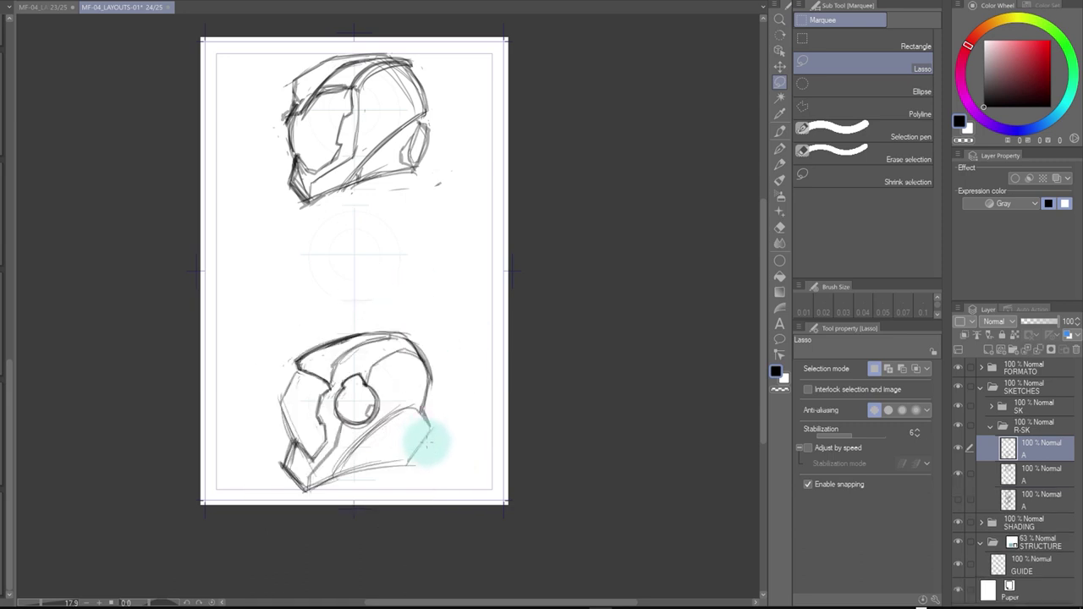
Move the third and first helmet copies onto the page's middle guide so that they overlap
key("p")
mouse_move(428, 438)
left_mouse_down()
mouse_move(423, 290)
mouse_move(424, 300)
left_mouse_up()
left_click_drag(1034, 434, 1027, 481)
mouse_move(418, 181)
left_mouse_down()
mouse_move(387, 242)
mouse_move(440, 295)
mouse_move(418, 327)
left_mouse_up()
Rotate the first helmet's copy slightly to line it up with the overlapping third helmet
key("ctrl+space")
left_click(418, 326)
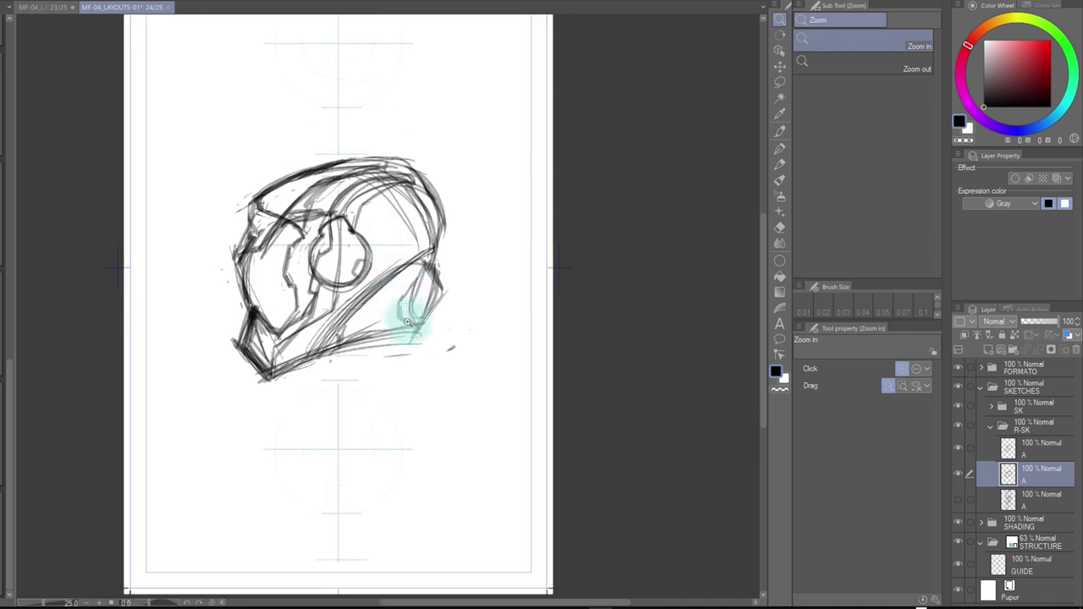
left_click(419, 328)
left_click(420, 333)
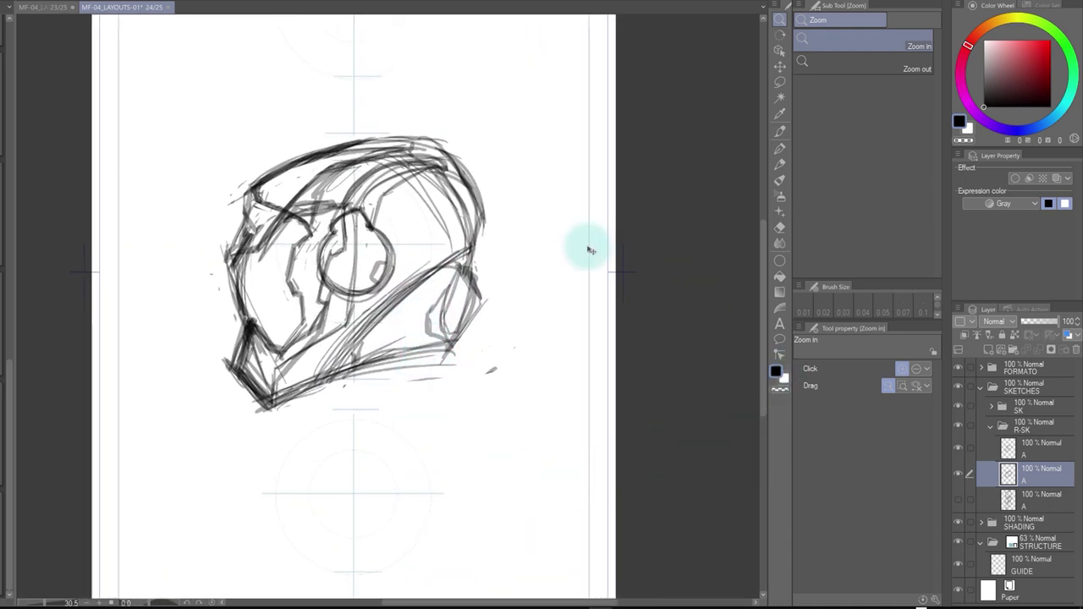
key("ctrl+t")
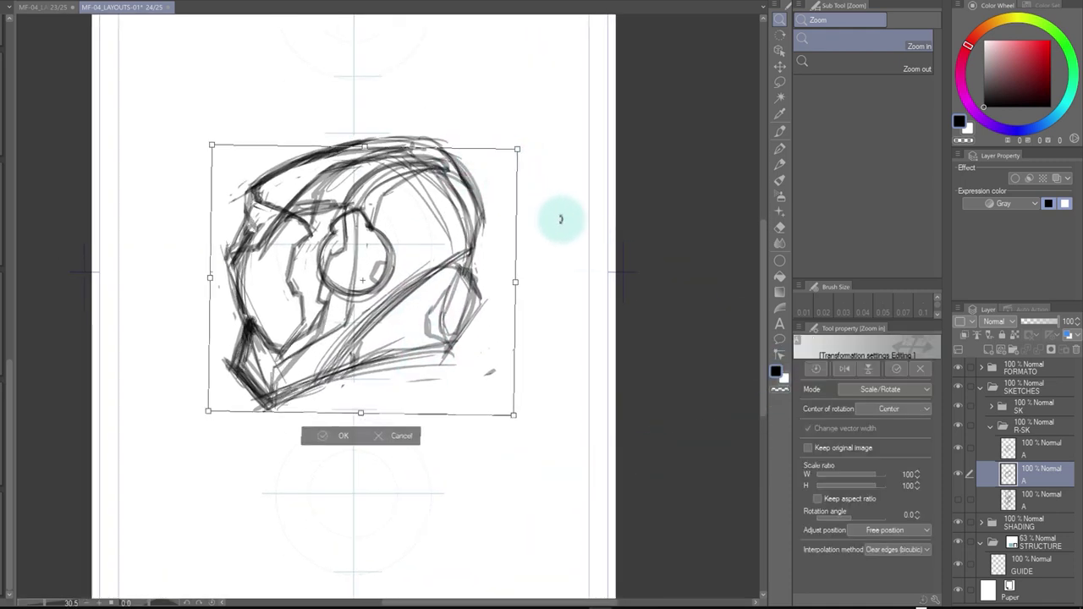
key("Return")
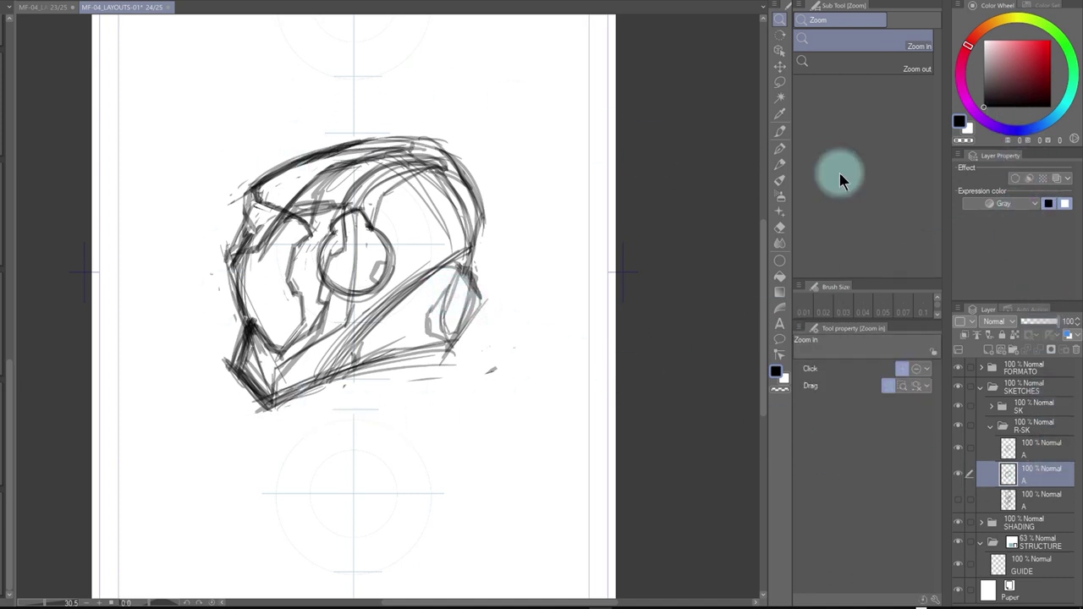
Tint the first helmet's layer red and the third helmet's layer blue using layer color
left_click(1065, 336)
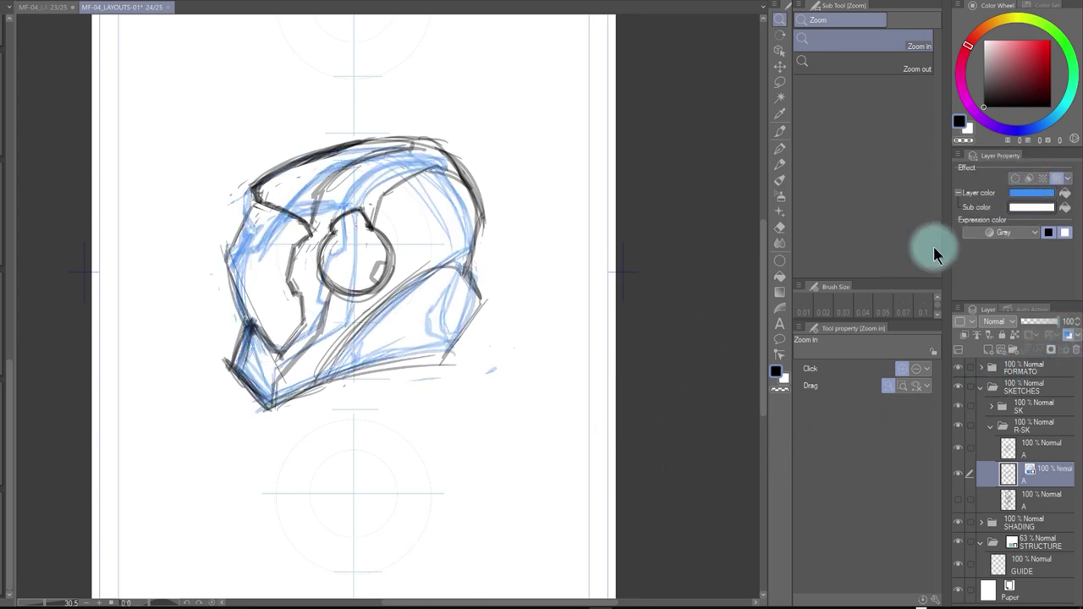
left_click(1032, 193)
left_click(439, 343)
left_click(665, 290)
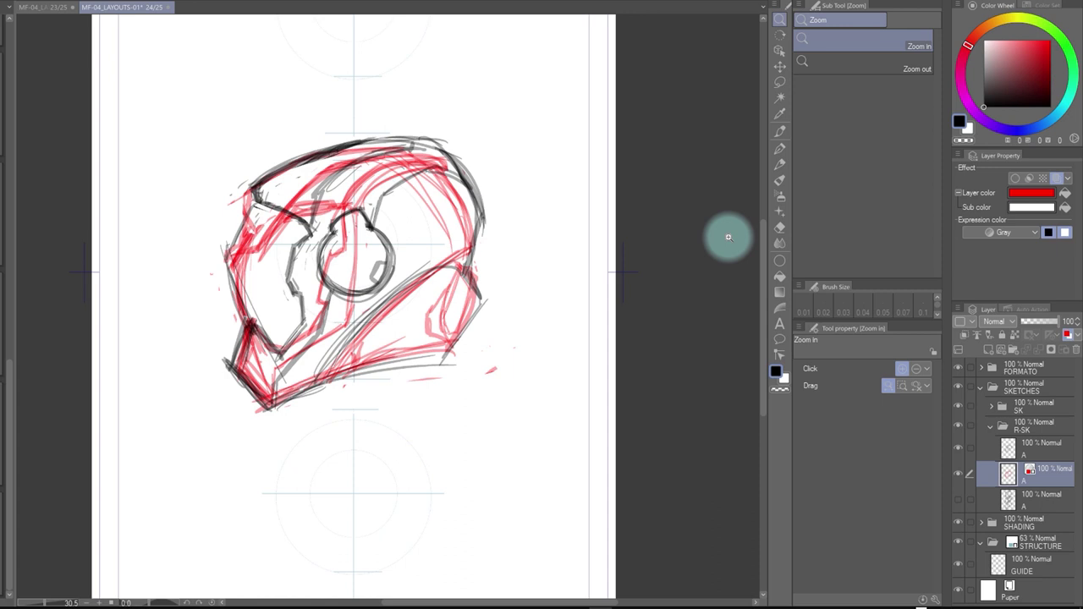
left_click(1032, 450)
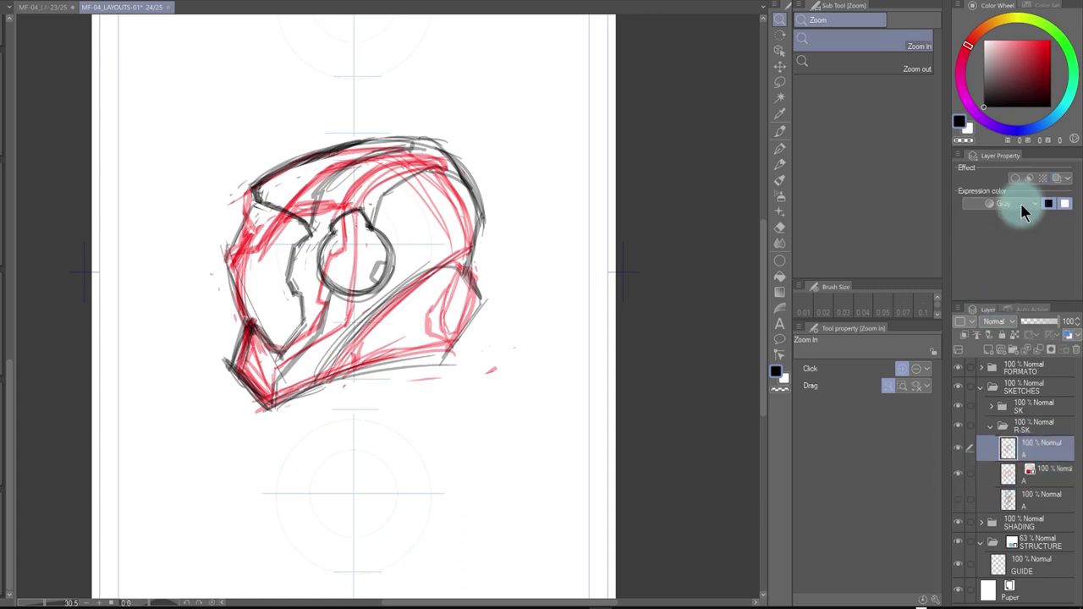
left_click(1070, 335)
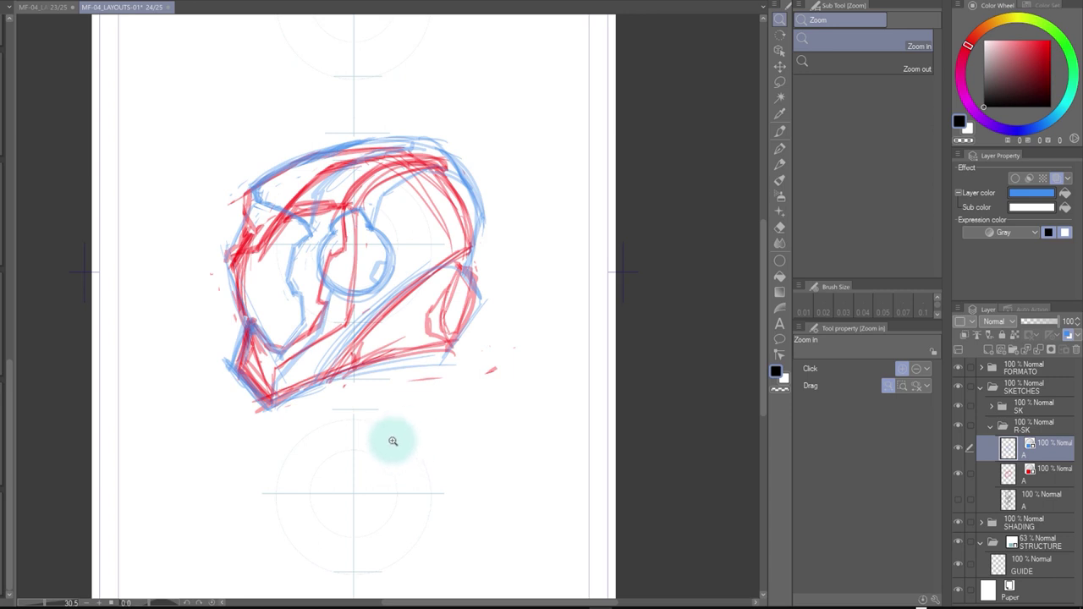
Expand the SK folder and lower the R-SK folder's opacity to 23%
left_click(1036, 431)
scroll(406, 389, "down", 2)
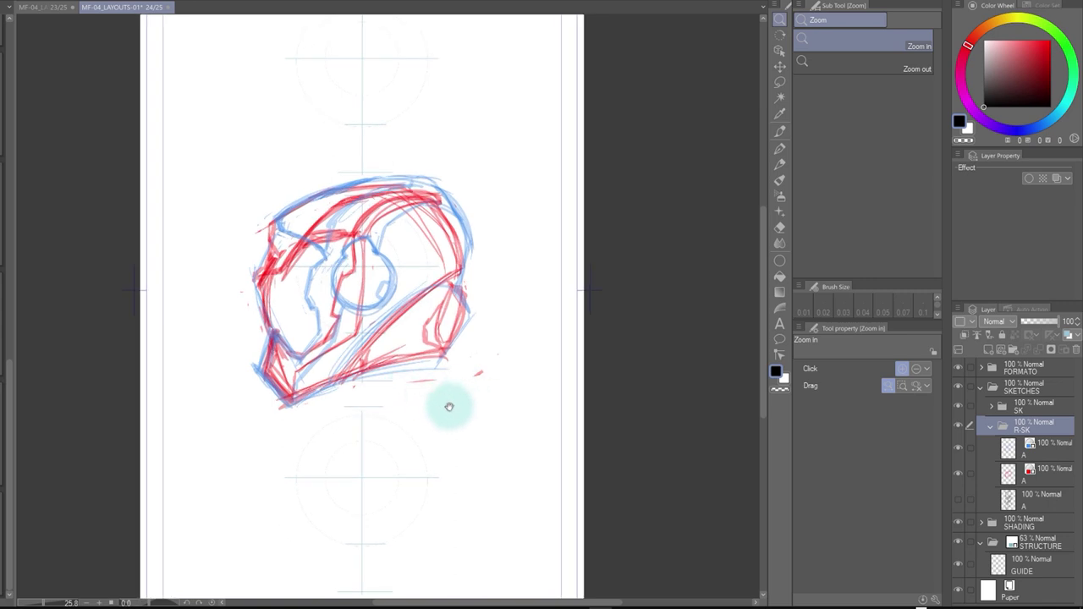
scroll(404, 372, "up", 1)
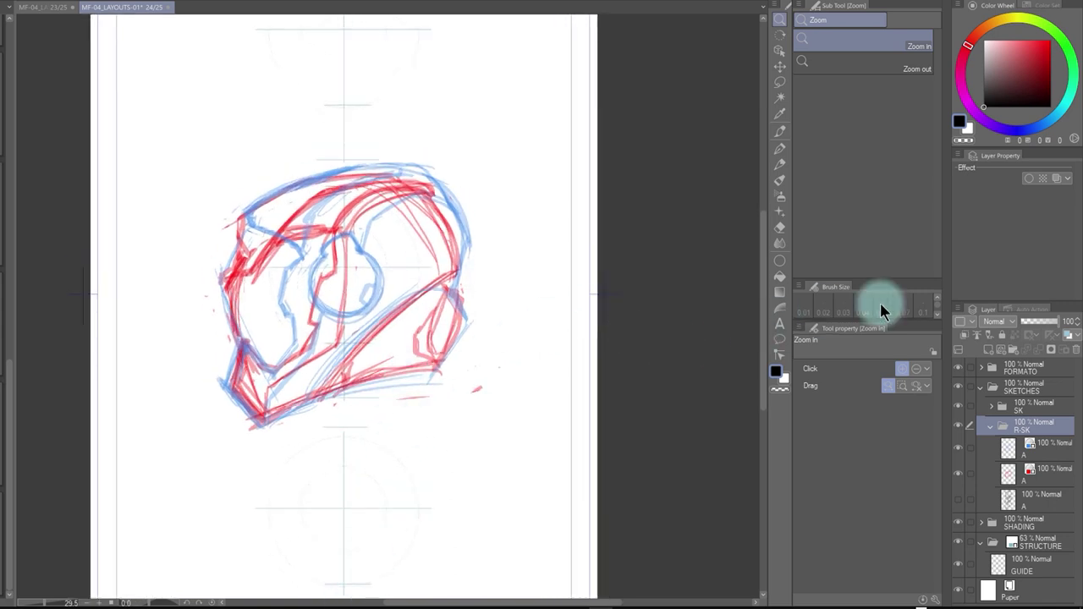
left_click(993, 407)
left_click(1044, 434)
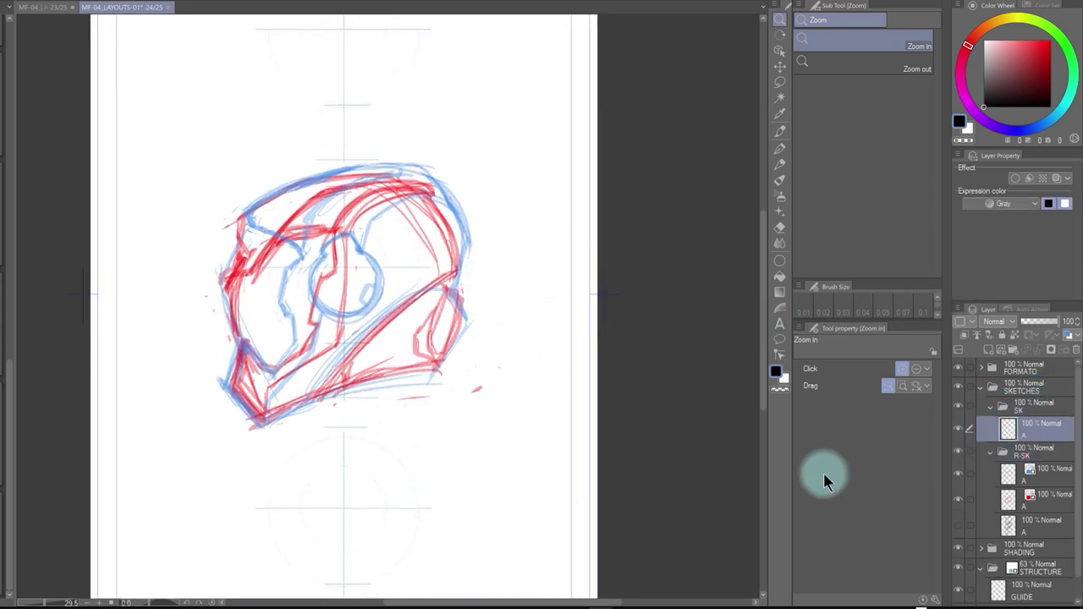
left_click(1034, 445)
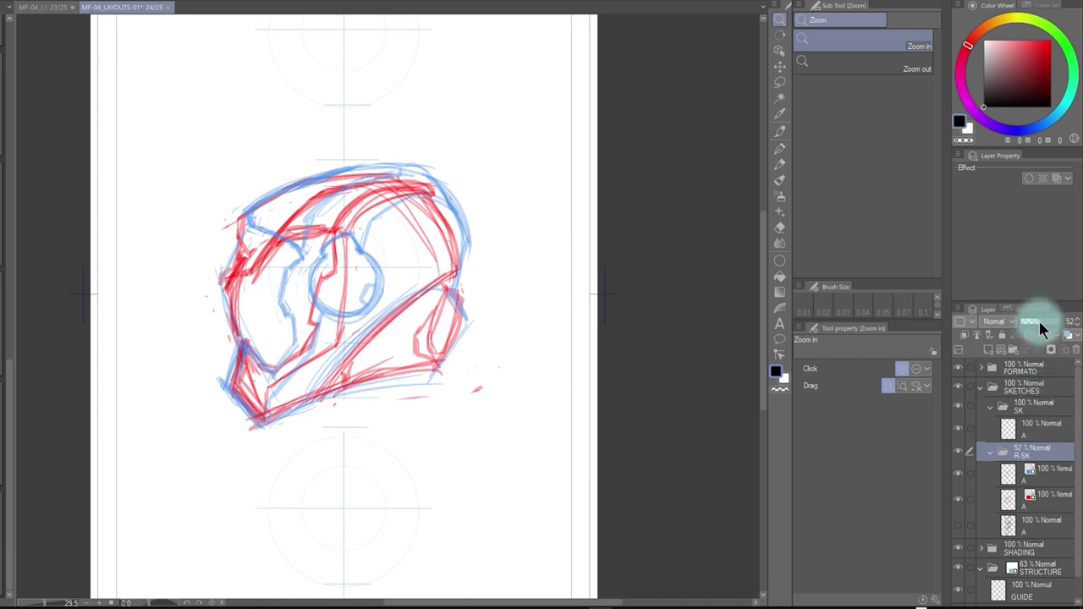
left_click(1035, 321)
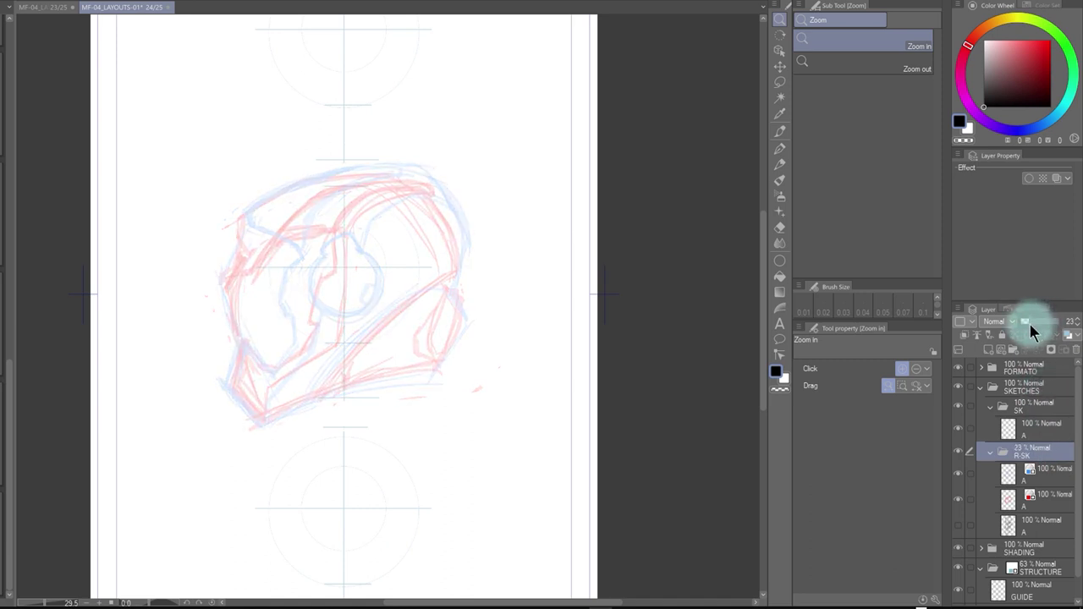
On layer A in the SK folder, sketch the face opening's upper and rear edges and the round ear piece with Inker - Brush
left_click(1028, 425)
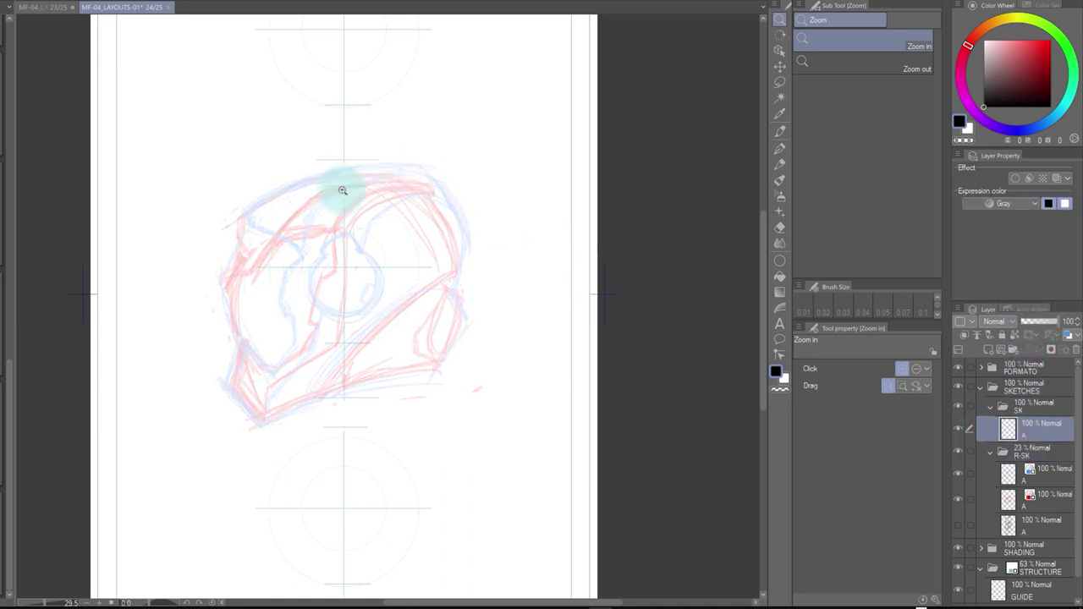
key("p")
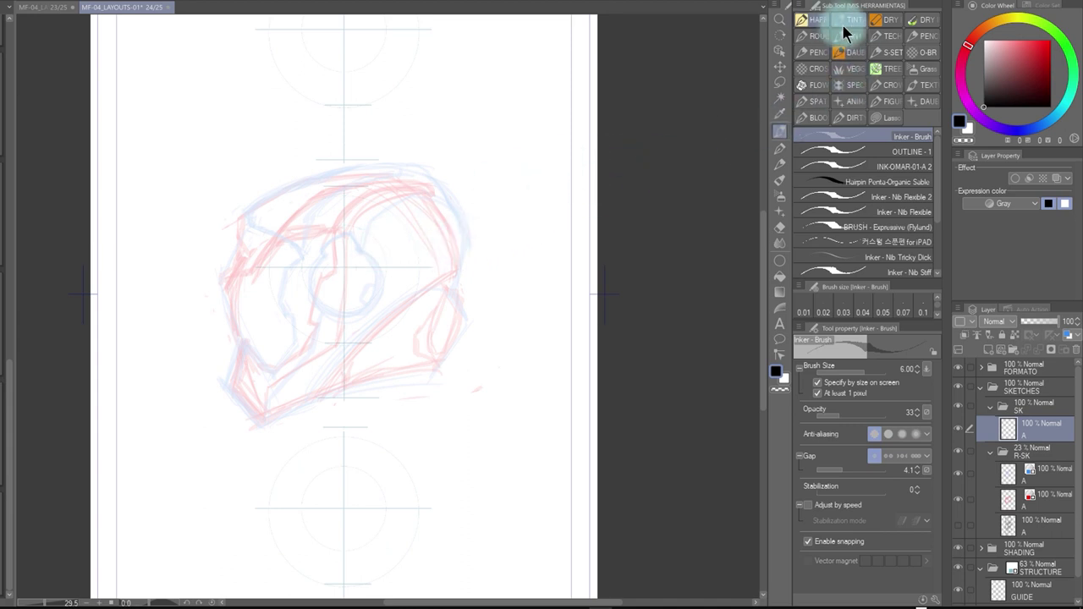
key("/")
left_click_drag(515, 277, 398, 314)
key("p")
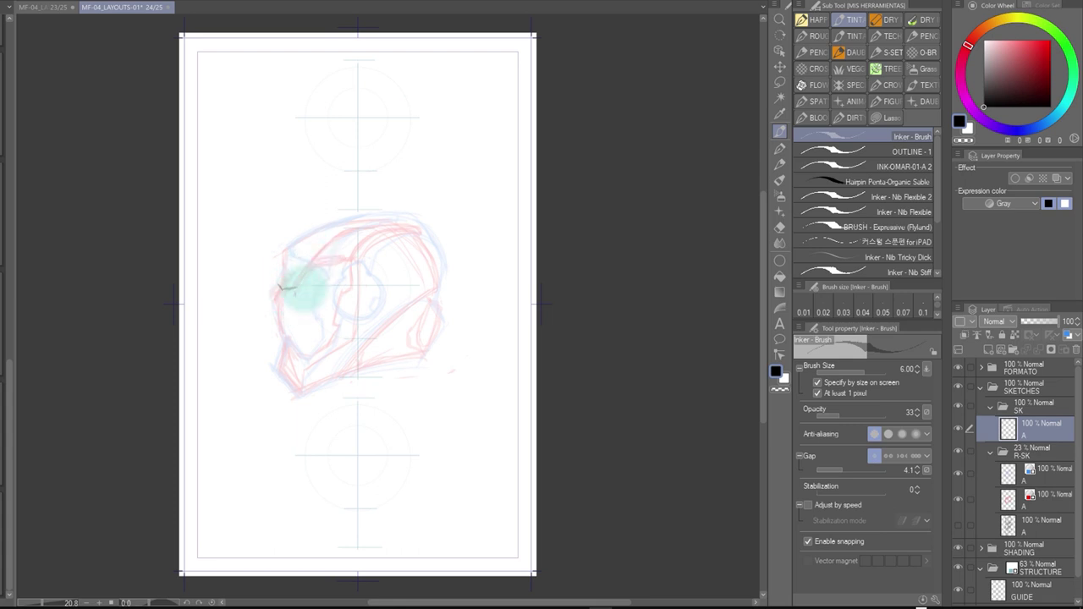
mouse_move(290, 287)
left_mouse_down()
mouse_move(316, 255)
mouse_move(312, 264)
mouse_move(337, 262)
left_mouse_up()
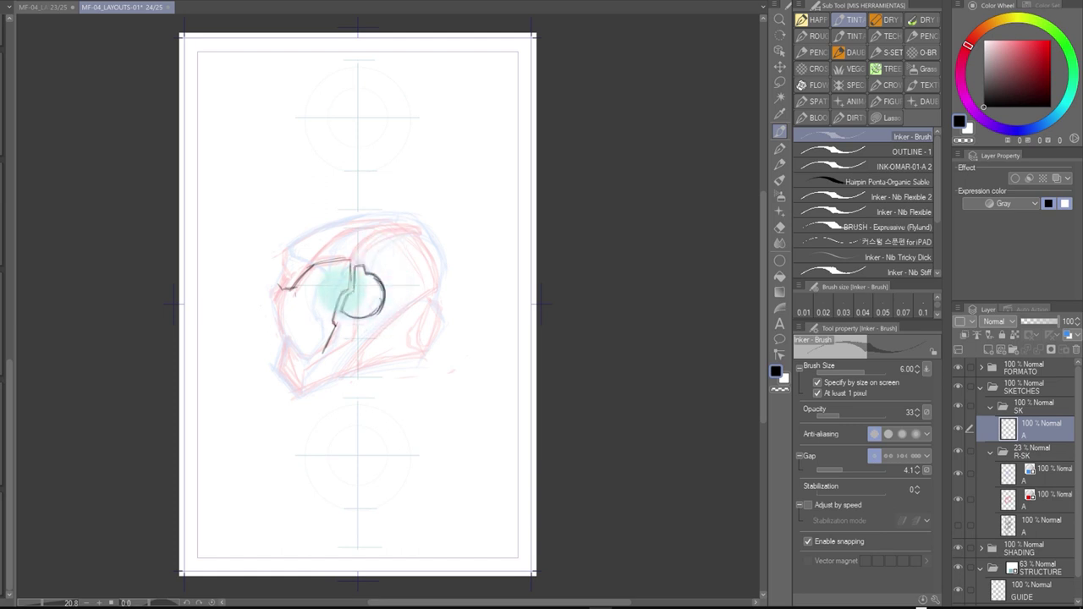
Clean up the lines beside the ear piece and sketch the visor's front curve with the face profile inside it
key("e")
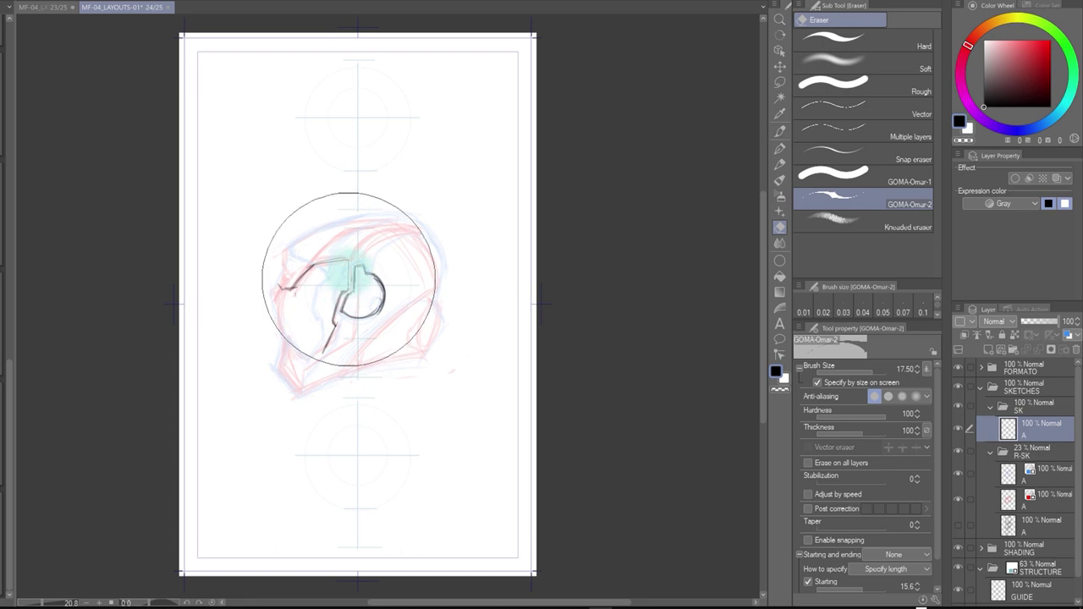
key("p")
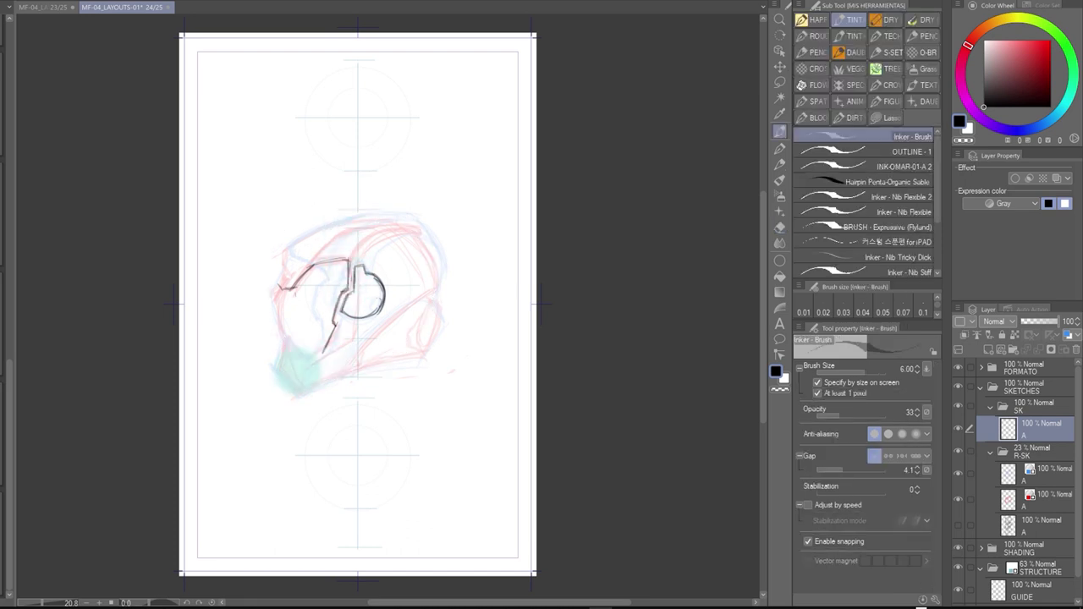
left_click_drag(280, 292, 292, 347)
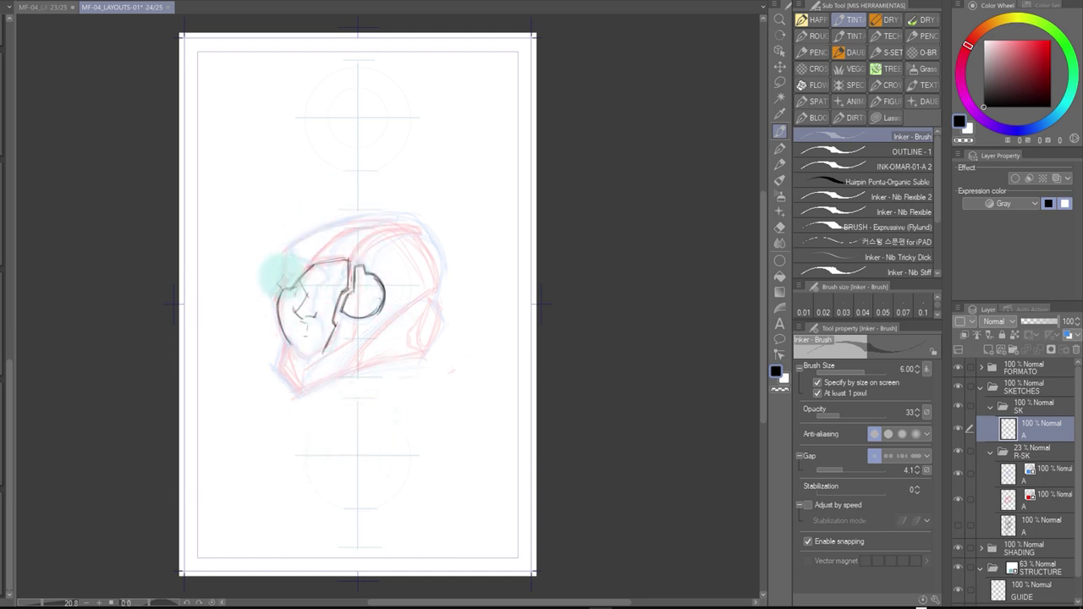
Set the brush stabilization to 12 and sketch the helmet's outer crown outline from the forehead peak to the back of the head
mouse_move(282, 252)
left_mouse_down()
mouse_move(327, 223)
mouse_move(391, 215)
left_mouse_up()
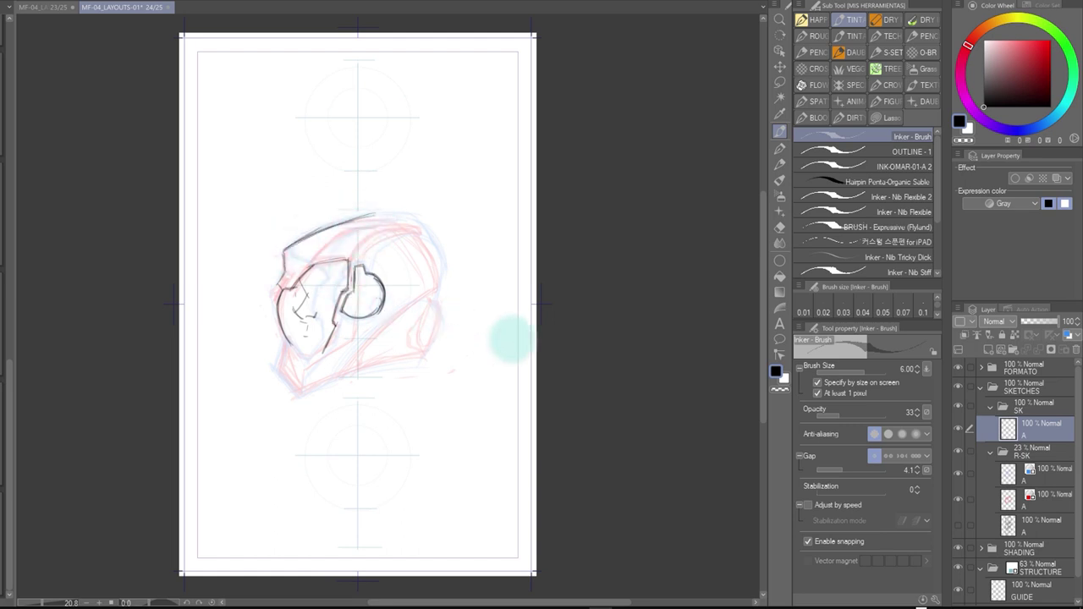
left_click(862, 493)
left_click_drag(745, 465, 568, 198)
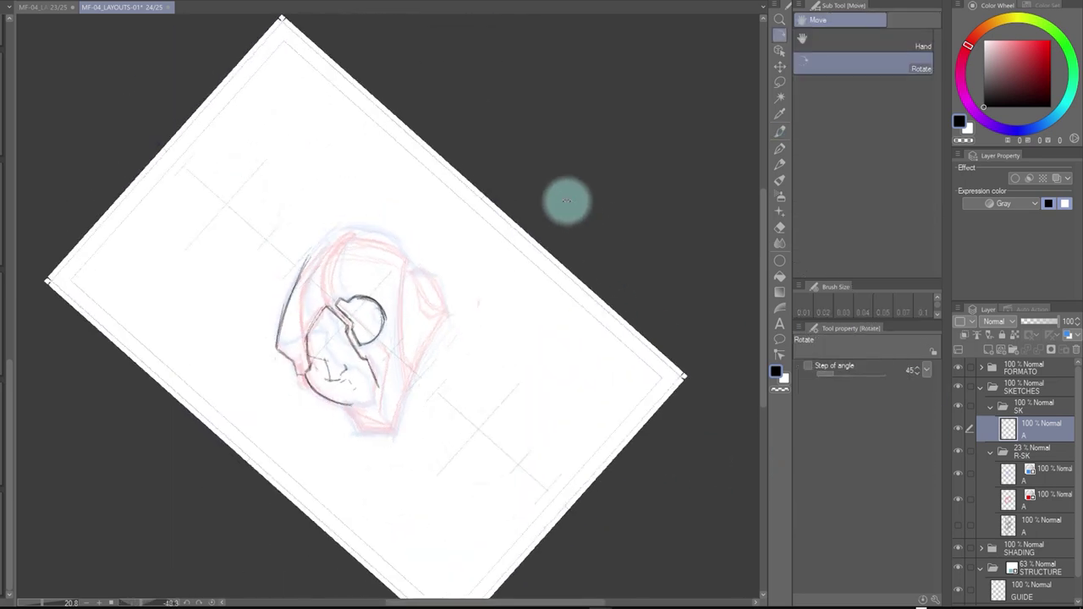
key("e")
key("p")
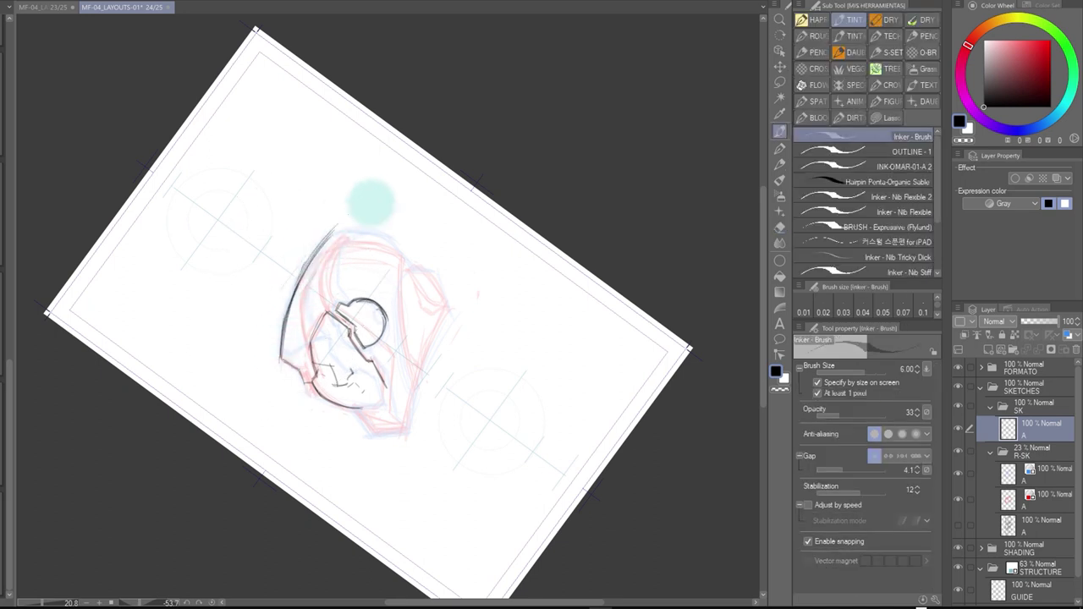
key("ctrl+@")
key("e")
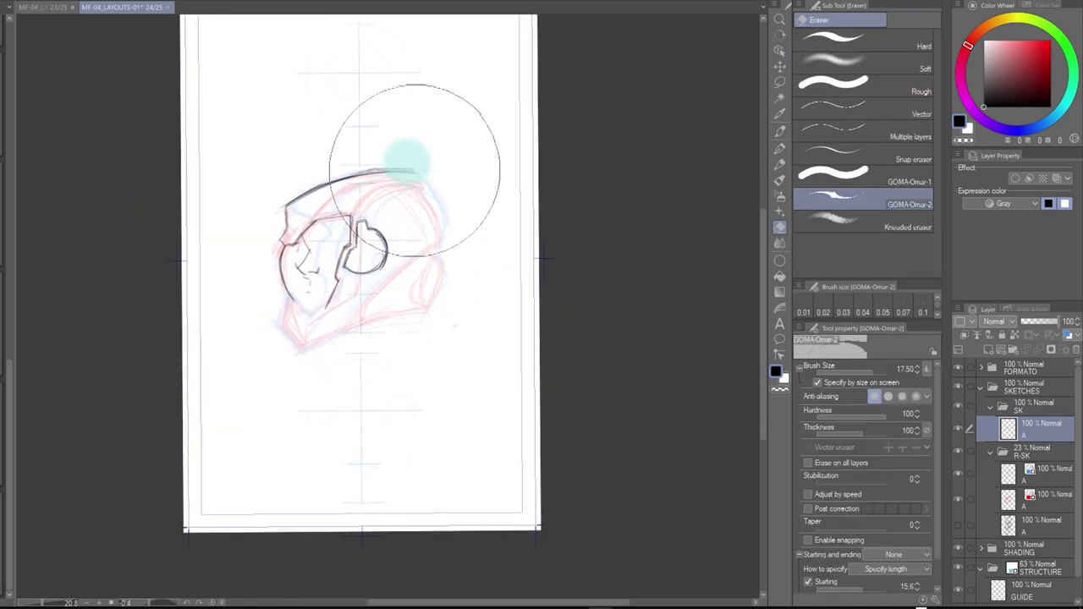
key("p")
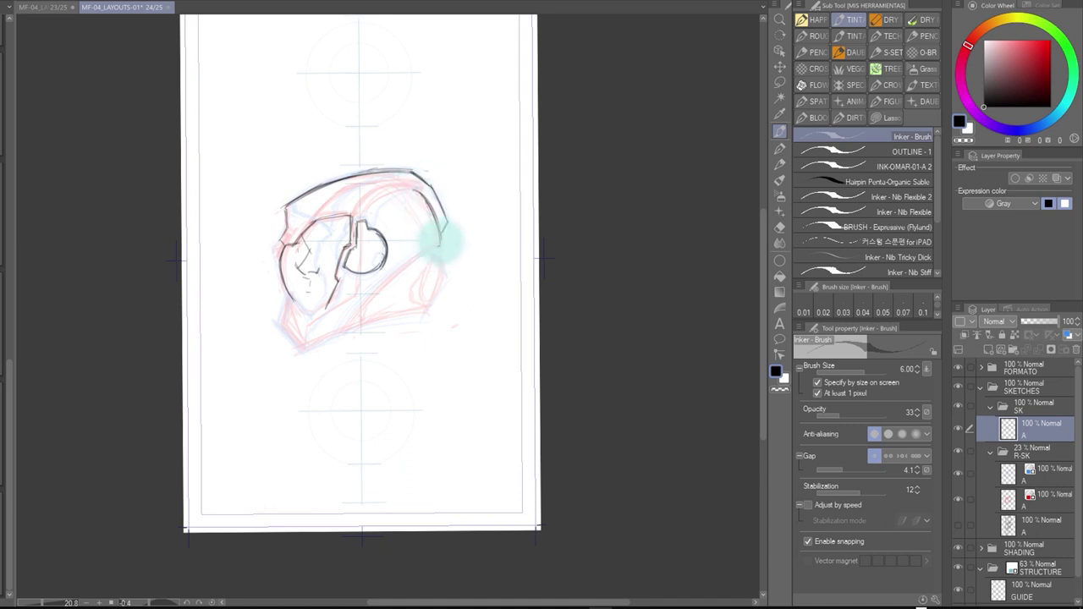
Clean up the crown's back edge and sketch the diagonal jaw band with the small wedge beneath it
key("e")
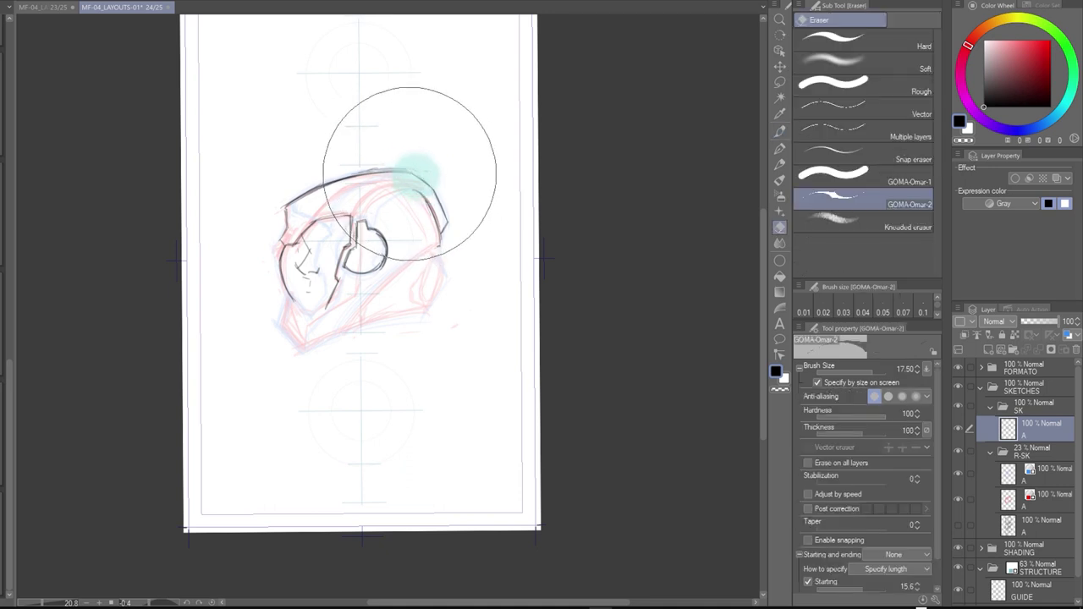
key("p")
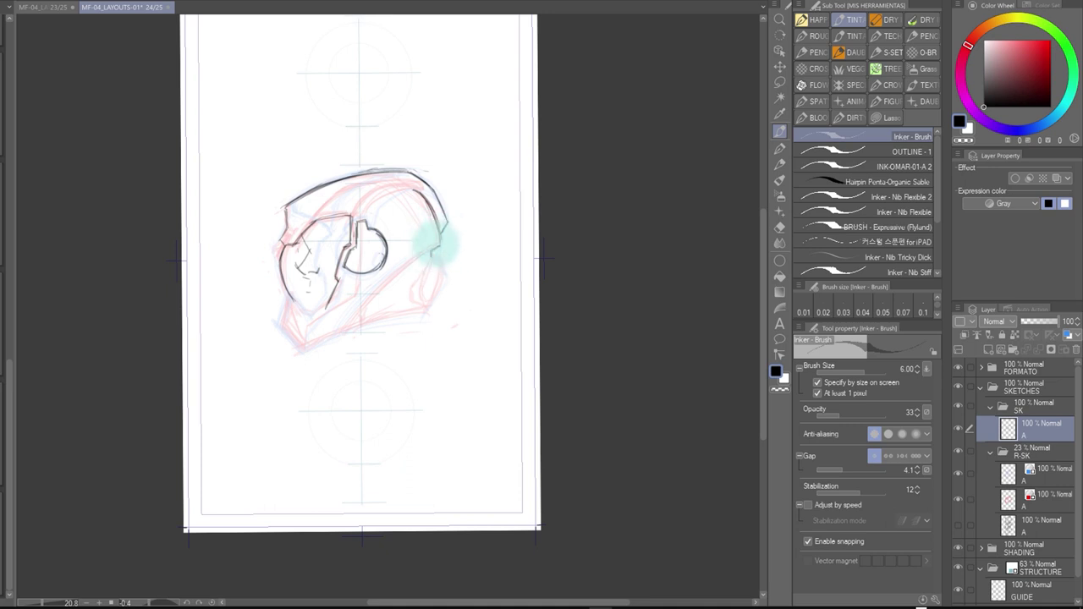
left_click_drag(353, 310, 428, 248)
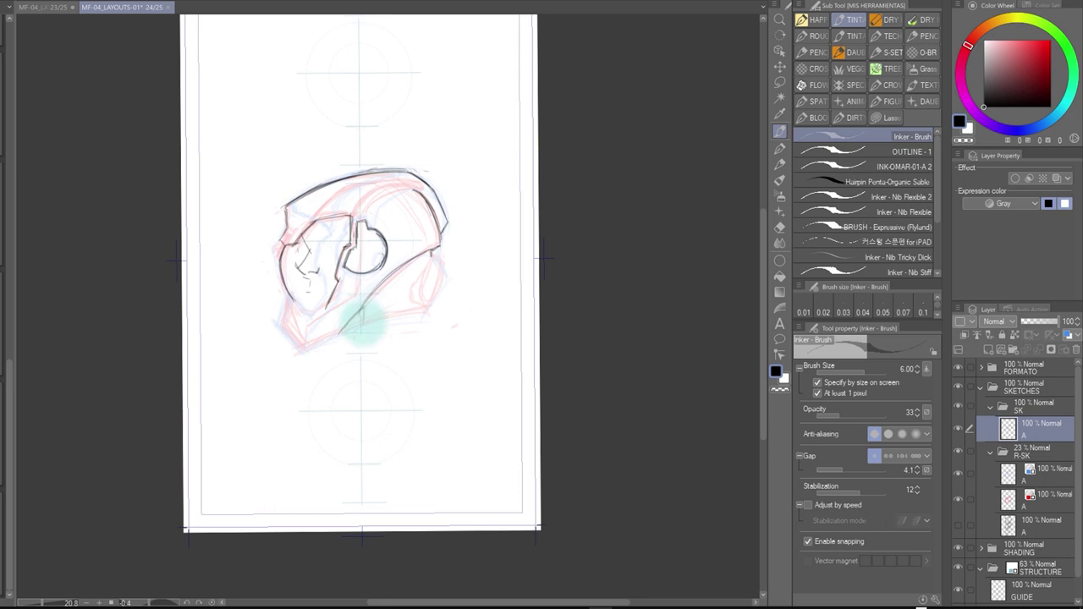
left_click_drag(342, 331, 364, 310)
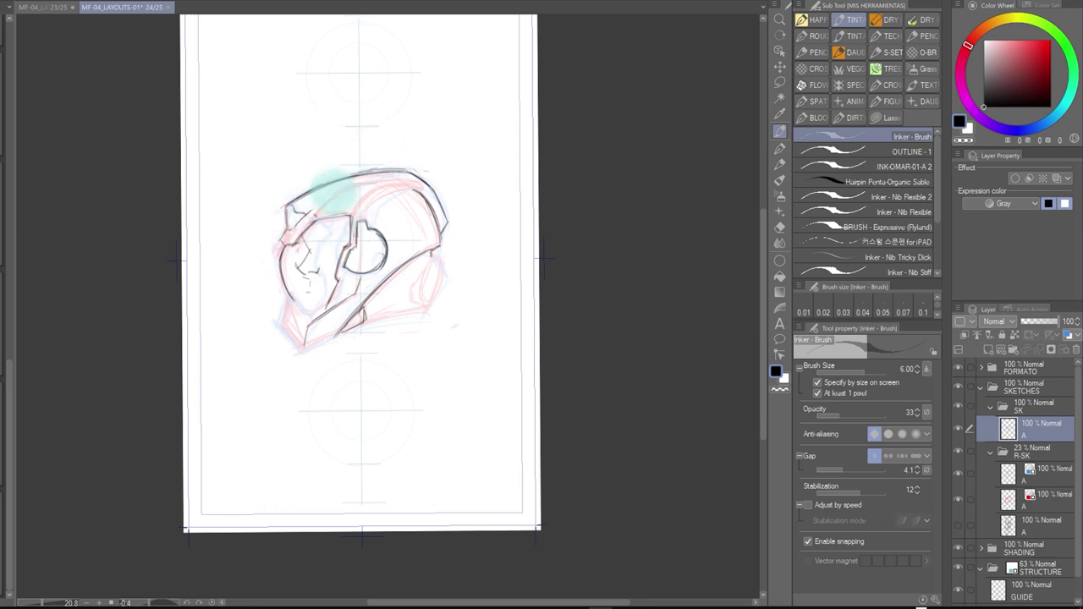
Sketch the crest's inner line from the forehead over the crown, parallel to the outer outline
key("r")
mouse_move(442, 251)
left_mouse_down()
mouse_move(605, 203)
mouse_move(288, 237)
left_mouse_up()
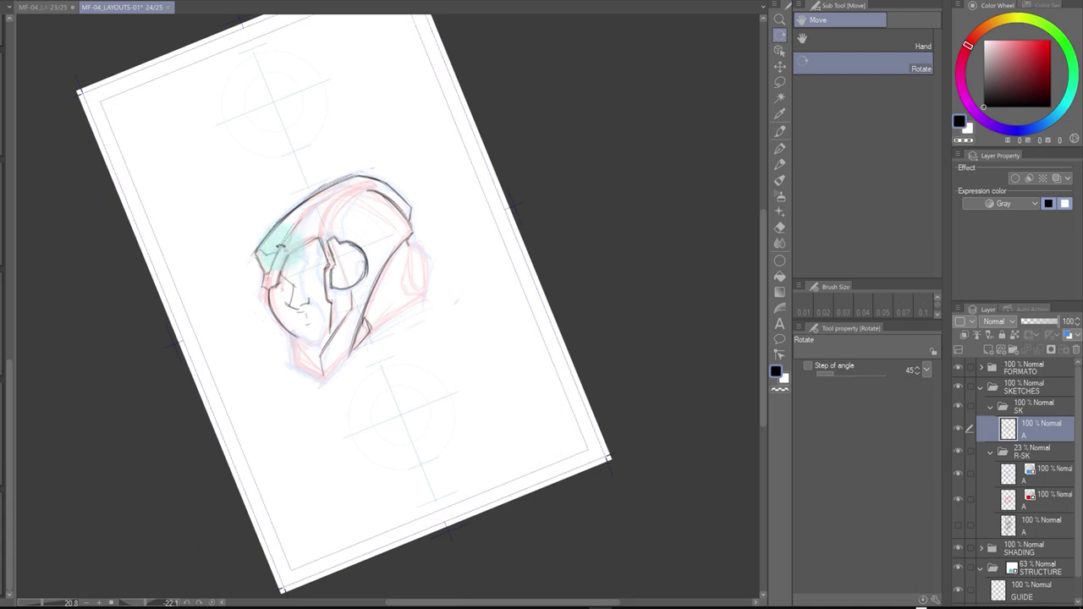
key("b")
key("e")
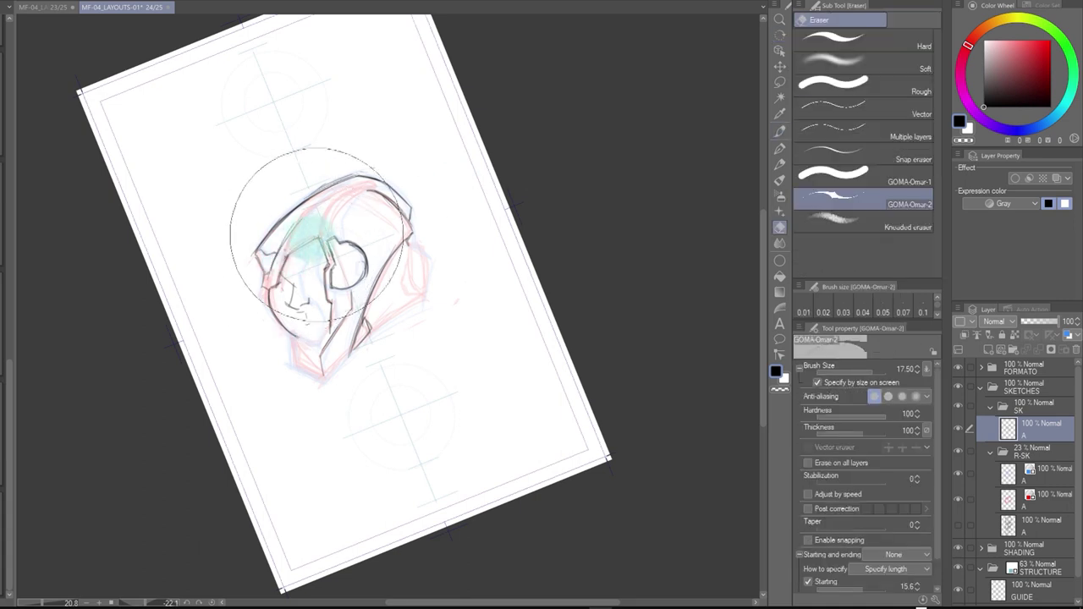
key("b")
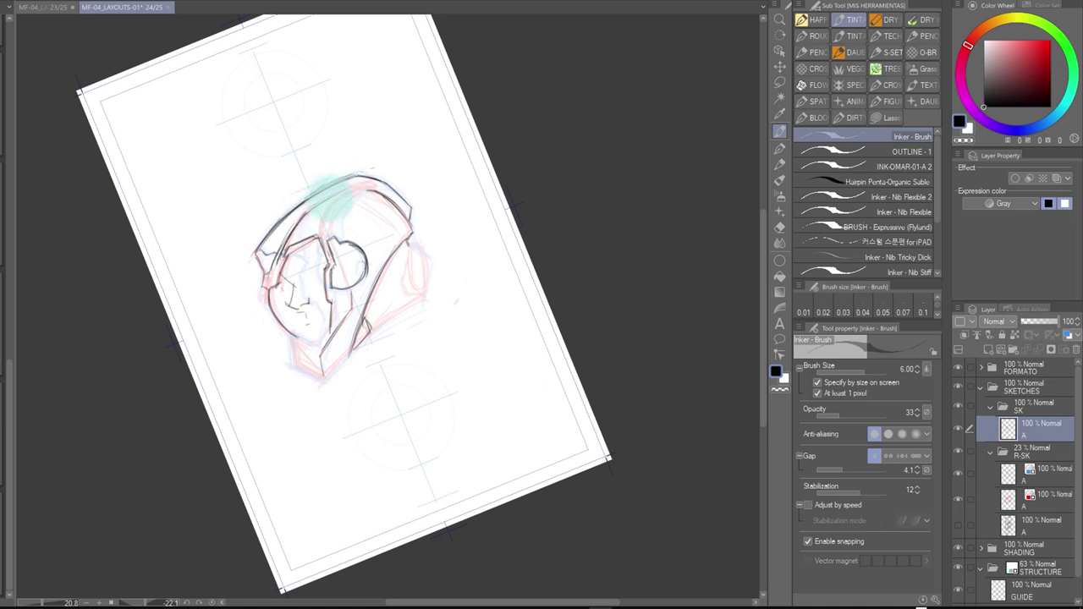
Erase and redraw the front of the crest band above the forehead to clean up its lines
key("shift+space")
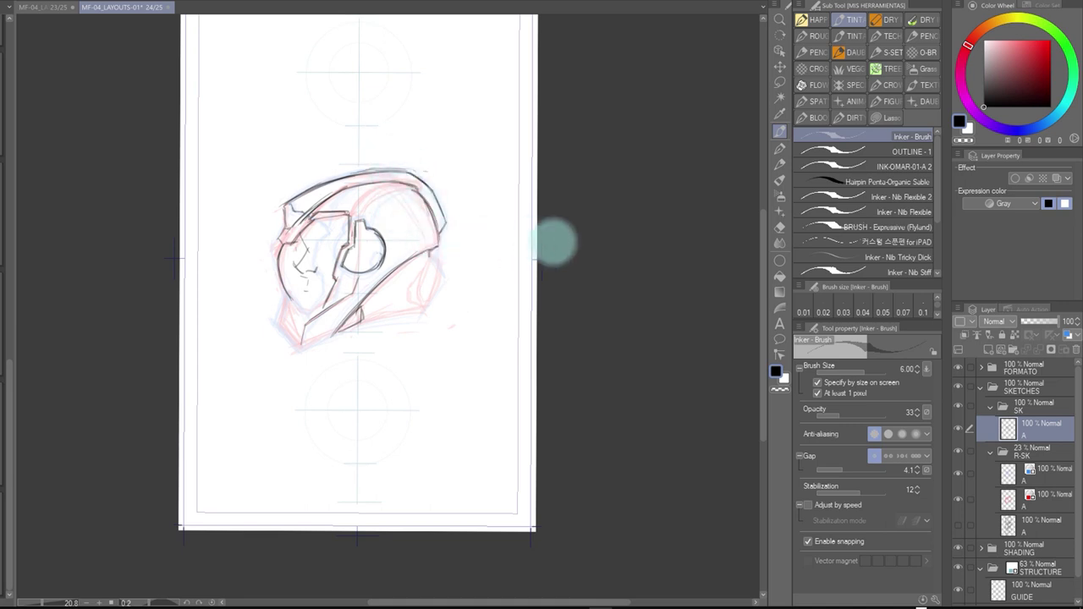
left_click_drag(554, 243, 552, 160)
key("e")
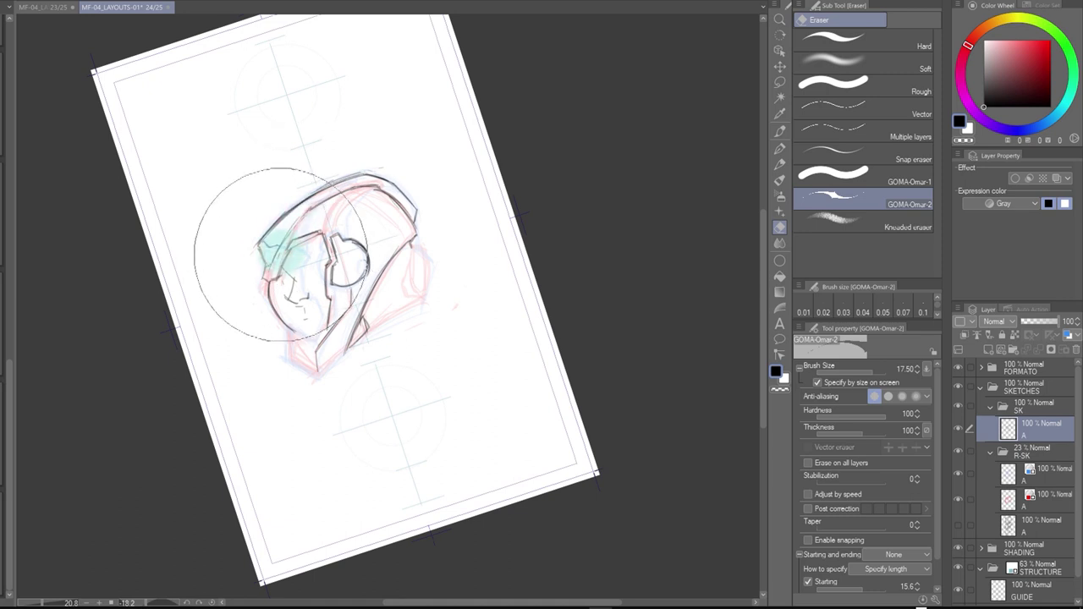
key("p")
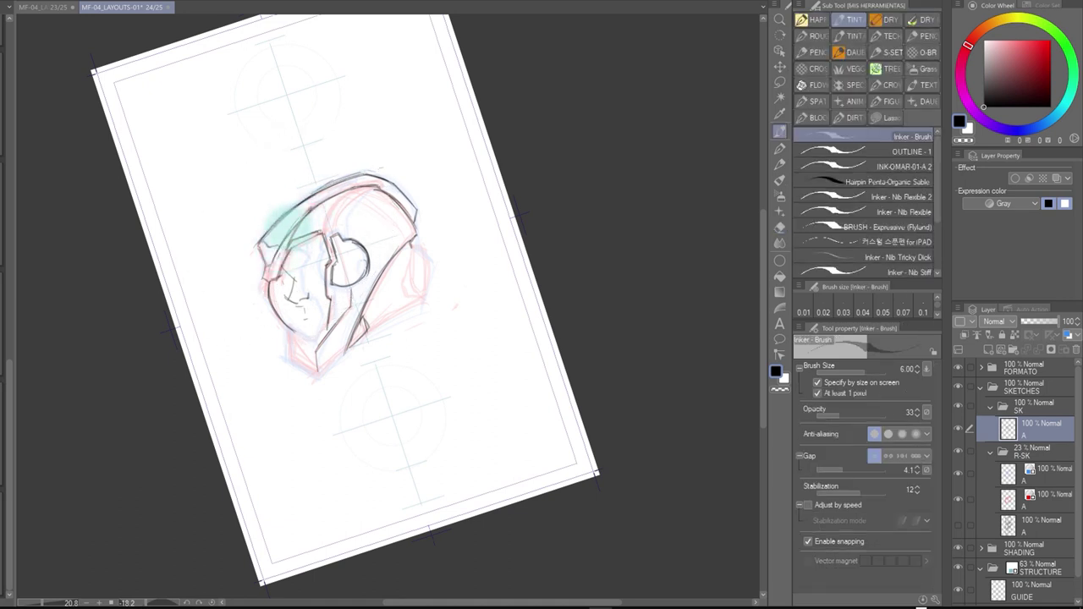
key("e")
key("p")
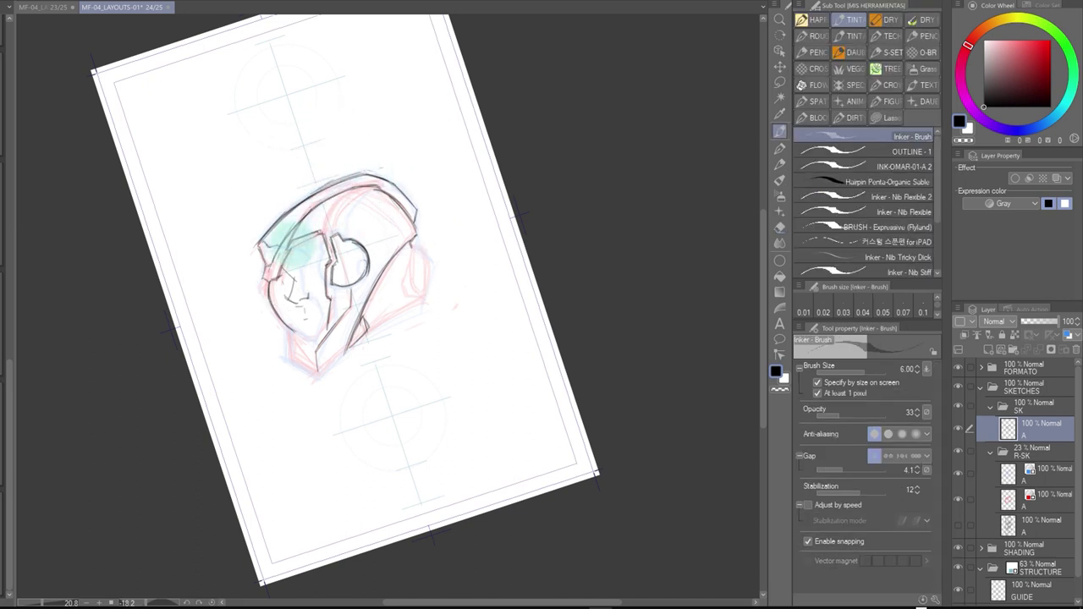
Sketch the curved side panel line from the crown's back down toward the face opening, erasing and redrawing it until clean
left_click_drag(328, 206, 331, 251)
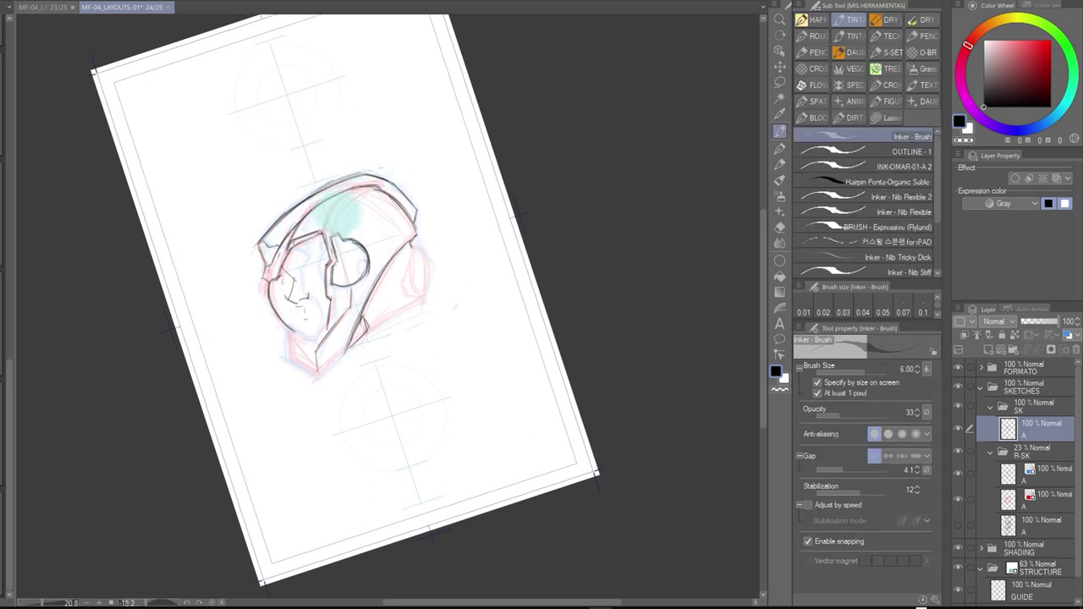
key("r")
left_click_drag(621, 242, 500, 143)
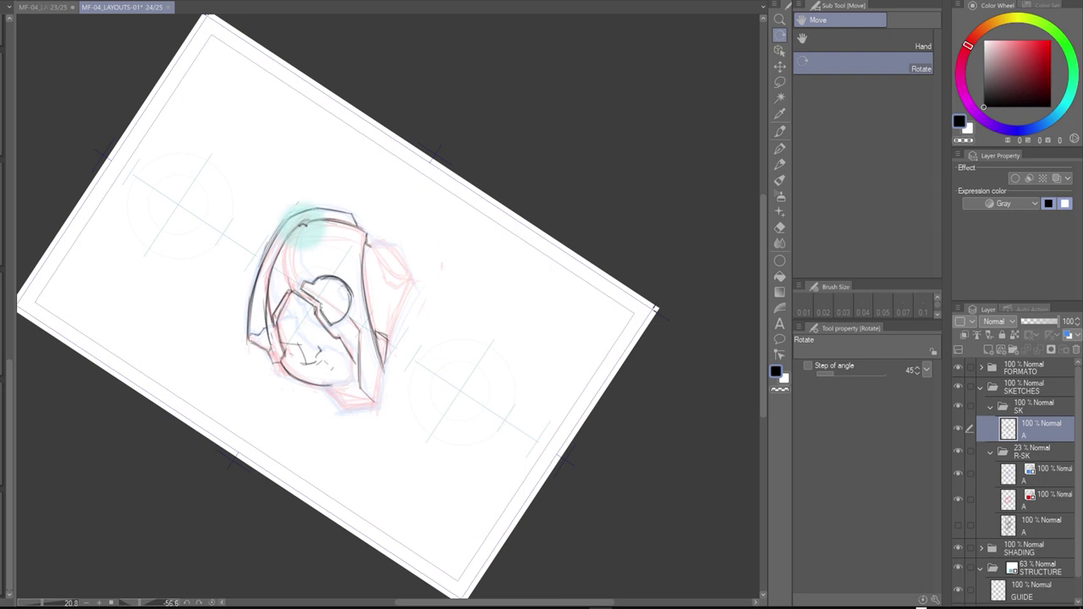
key("p")
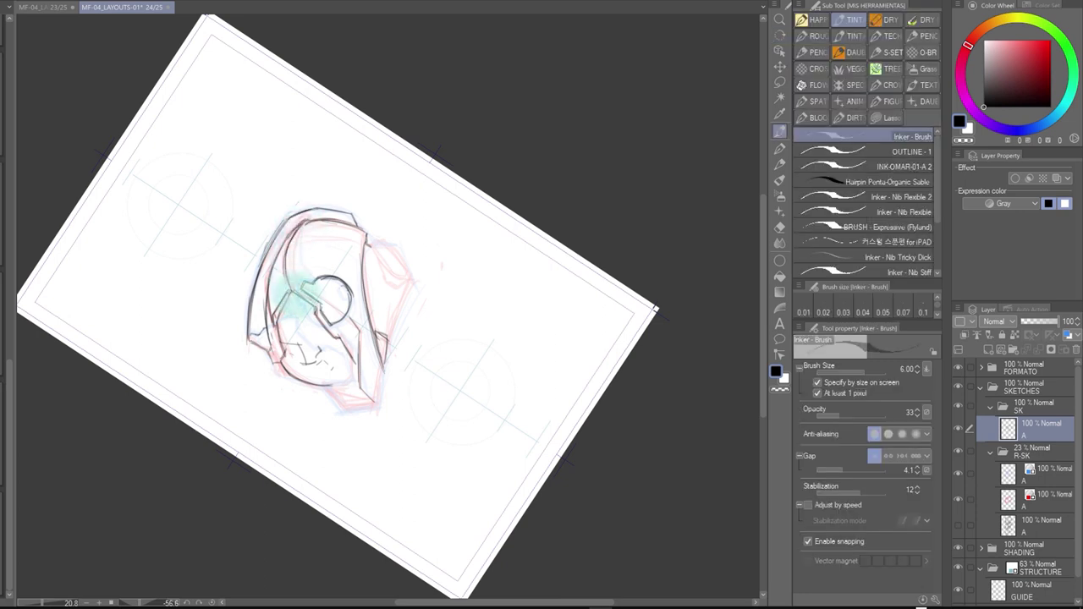
left_click_drag(543, 121, 604, 126)
key("e")
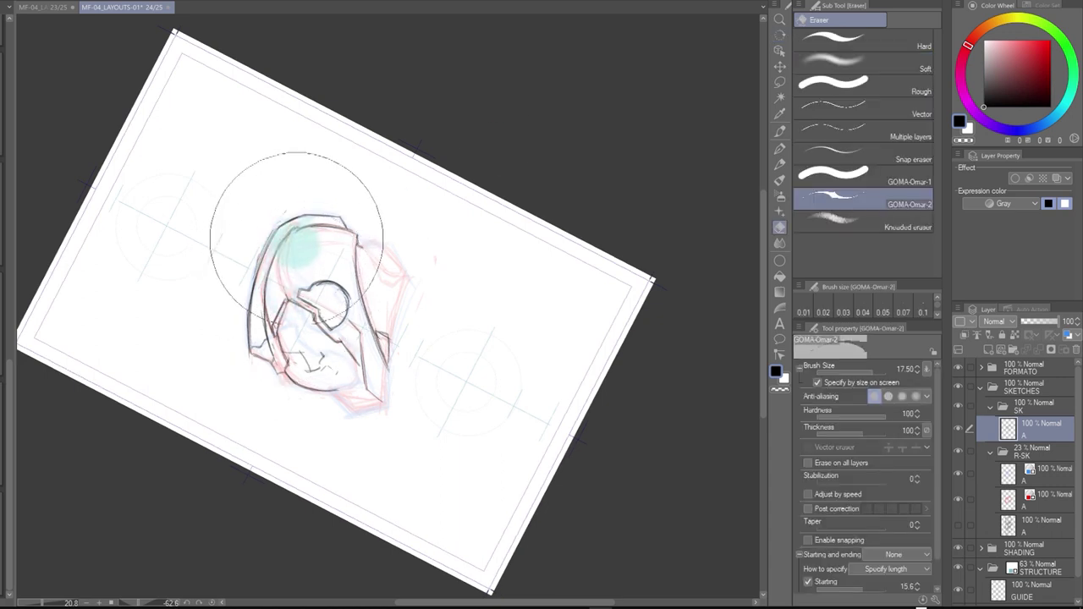
key("p")
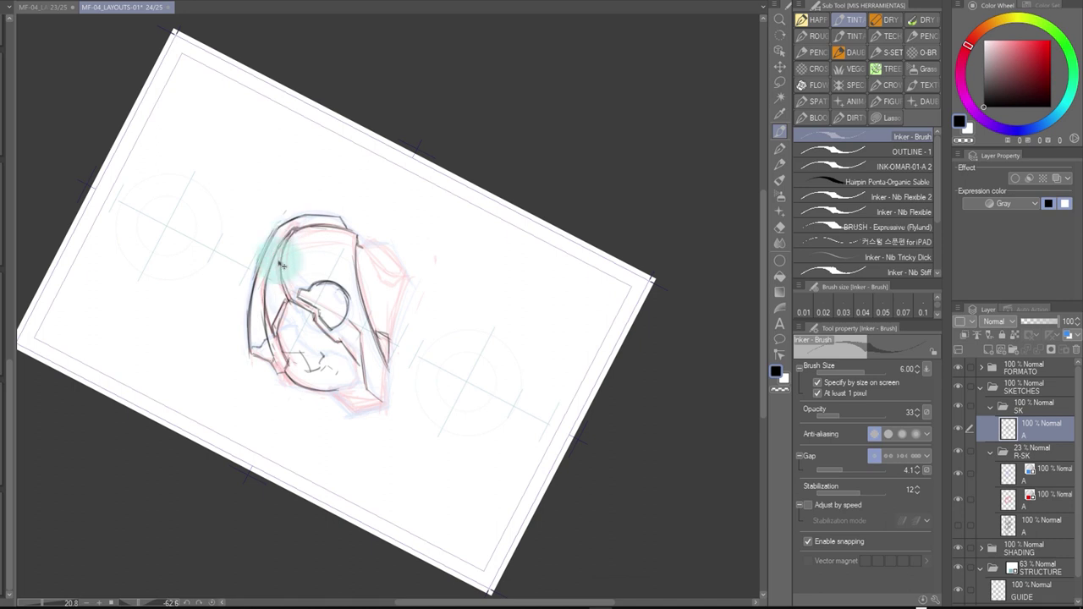
key("e")
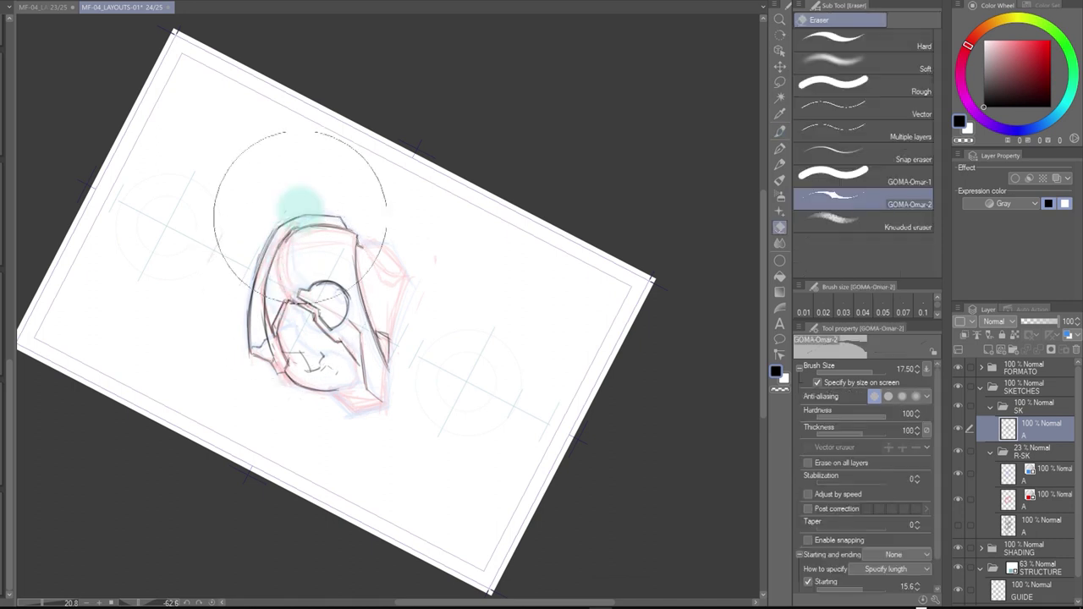
key("p")
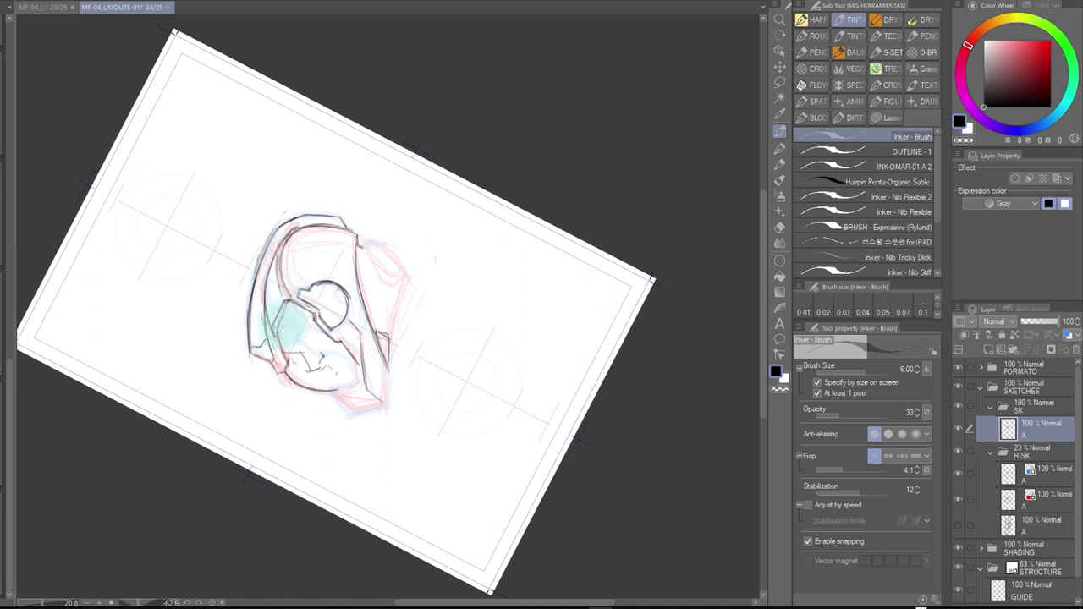
Straighten the canvas and refine the forehead piece where the crest band meets the visor
left_click_drag(617, 194, 508, 367)
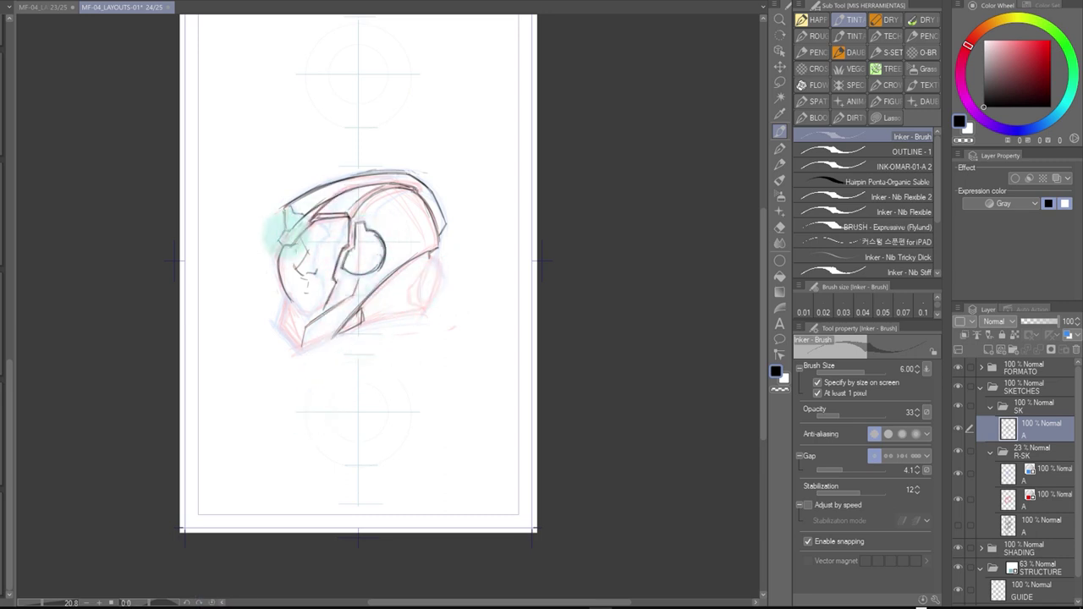
key("e")
key("p")
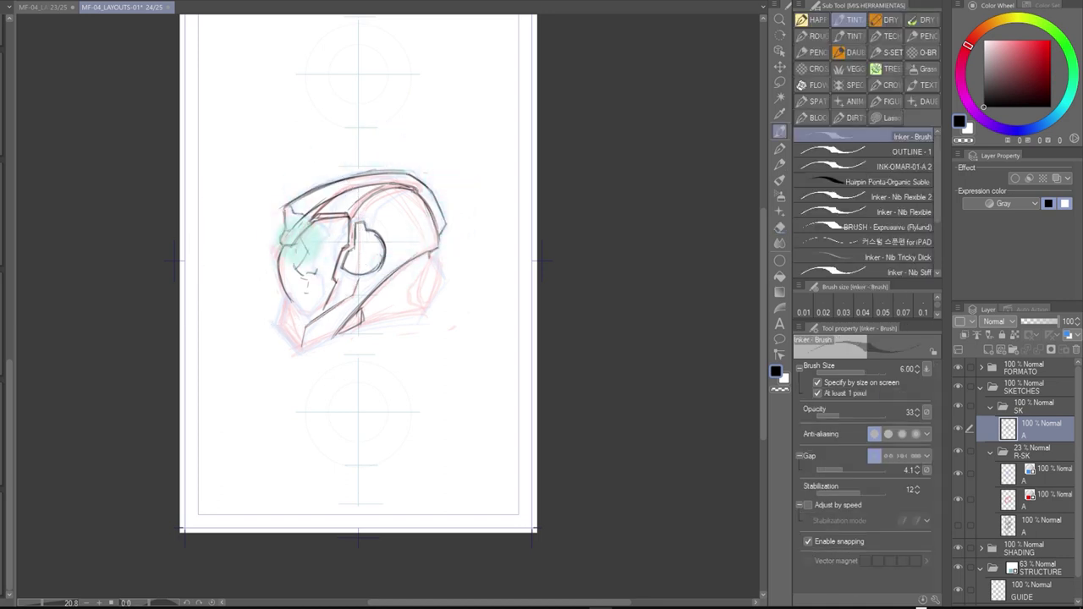
Sketch the eyebrow and eye inside the visor and outline the angular chin guard at the front of the jaw
left_click_drag(287, 251, 293, 263)
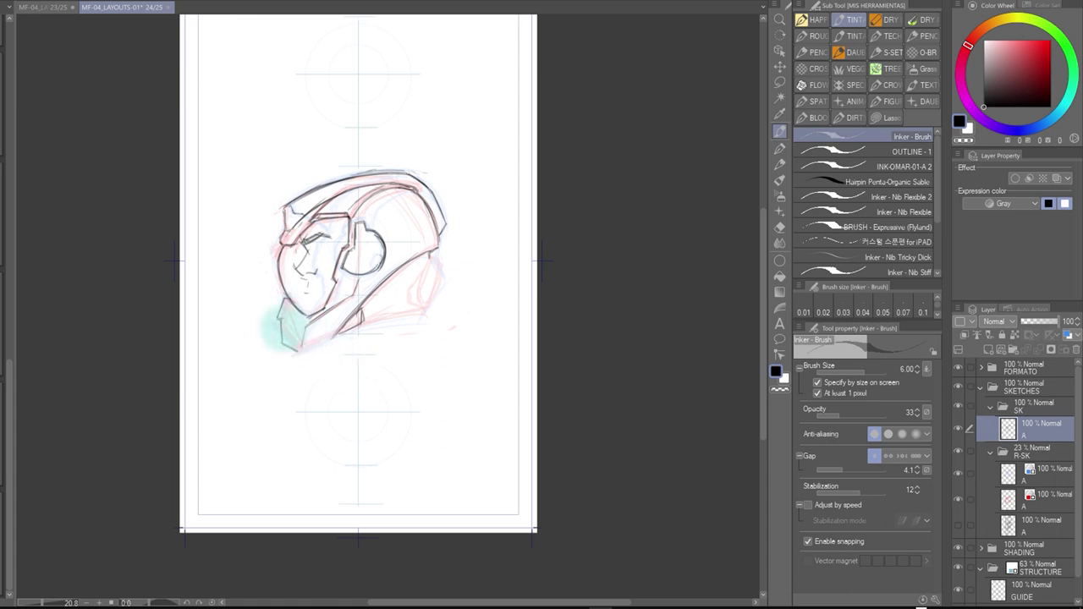
key("e")
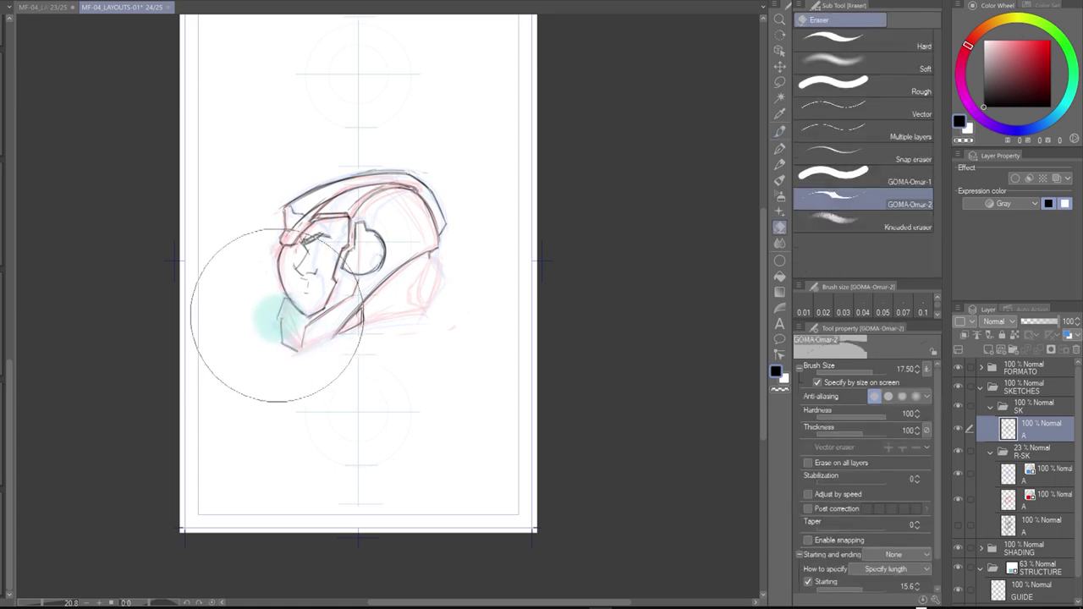
key("p")
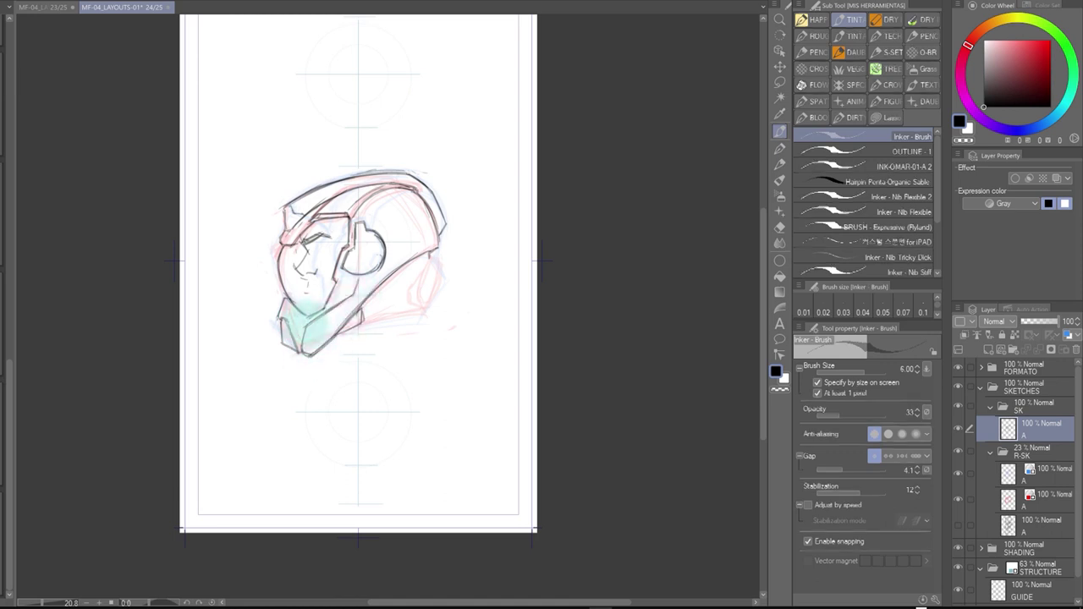
Sketch the helmet's lower neck edge and the angular rear neck piece with a small round detail
key("e")
key("p")
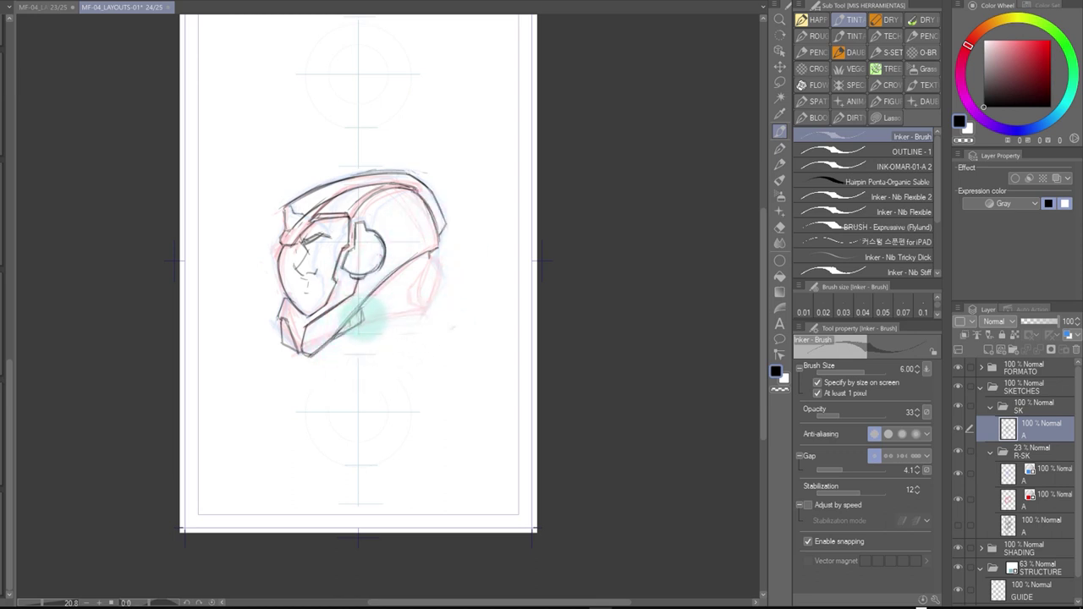
left_click_drag(357, 321, 415, 310)
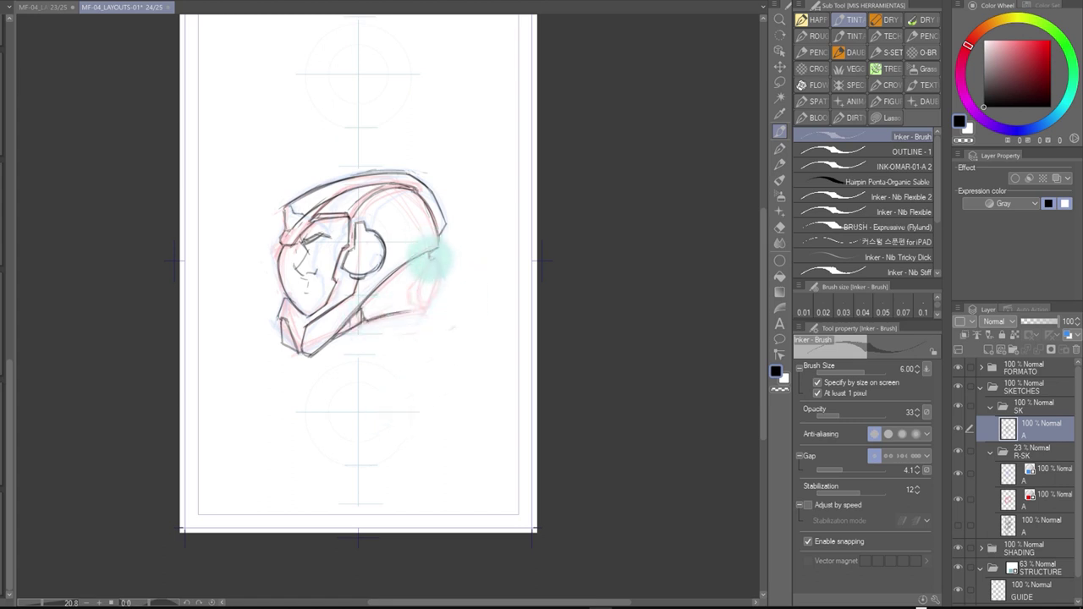
left_click_drag(437, 259, 430, 299)
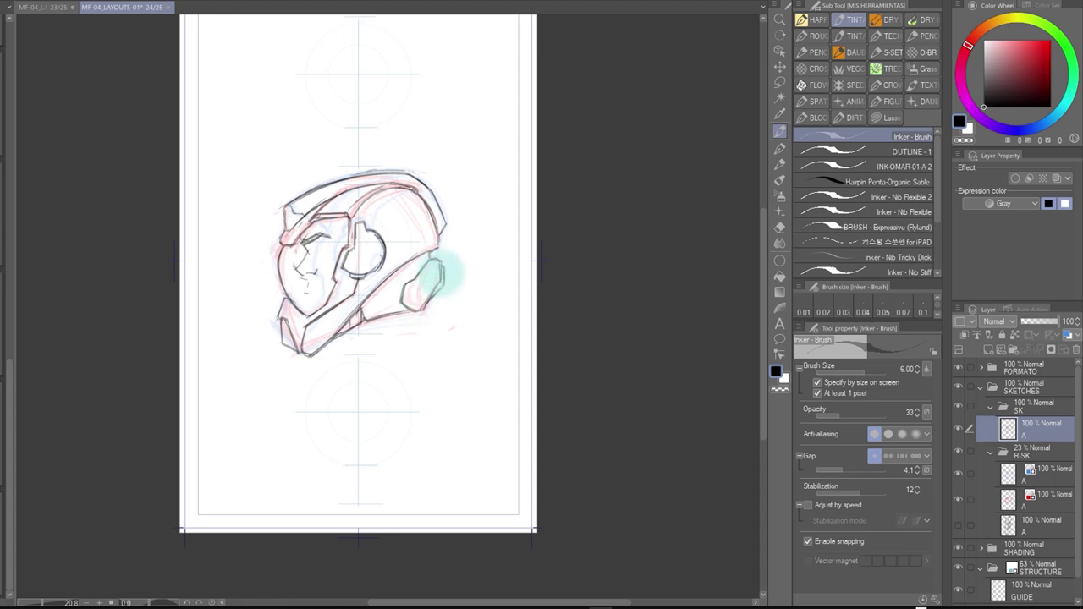
key("e")
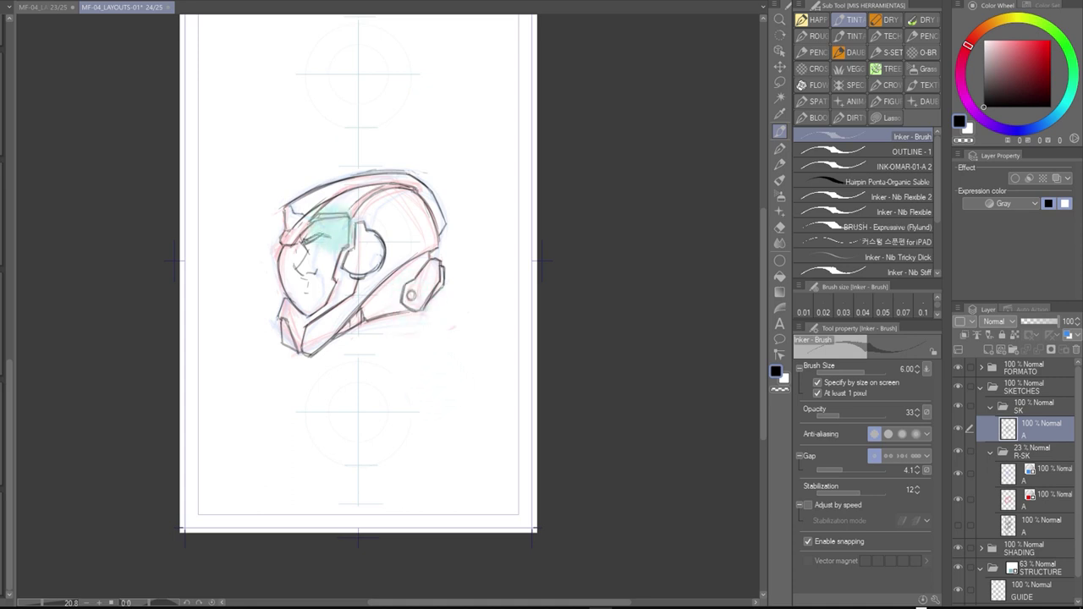
Refine the face inside the visor with the eye, nose, lips and chin profile, and touch up the forehead piece
key("e")
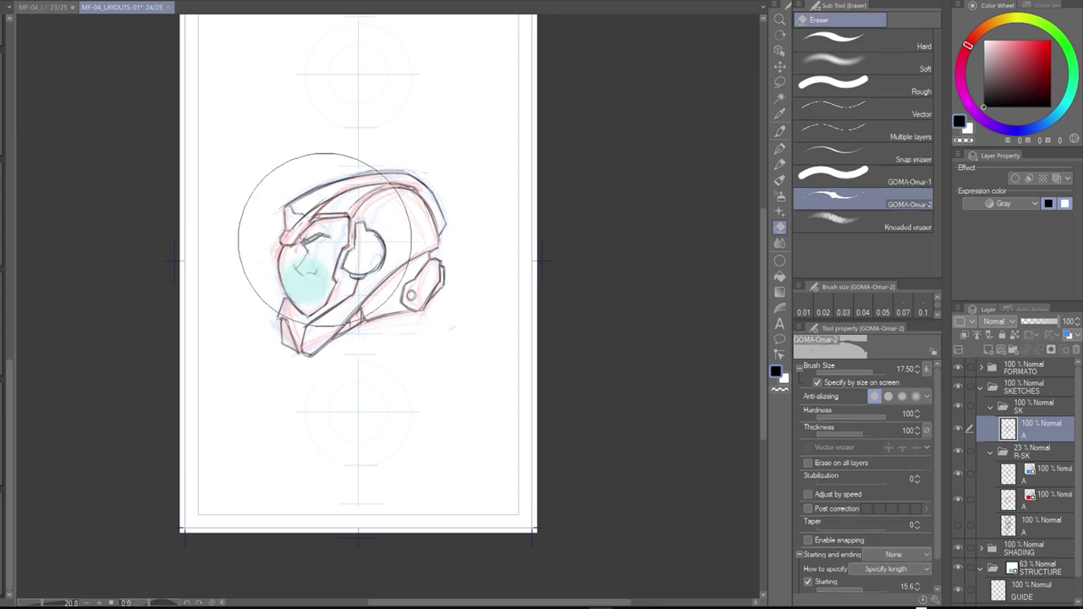
key("p")
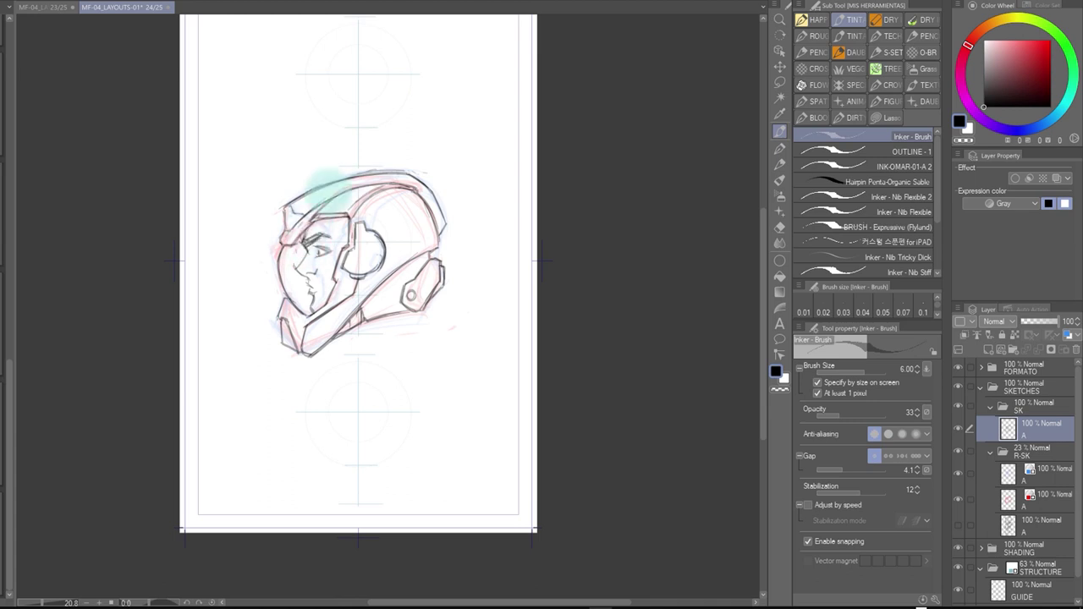
key("e")
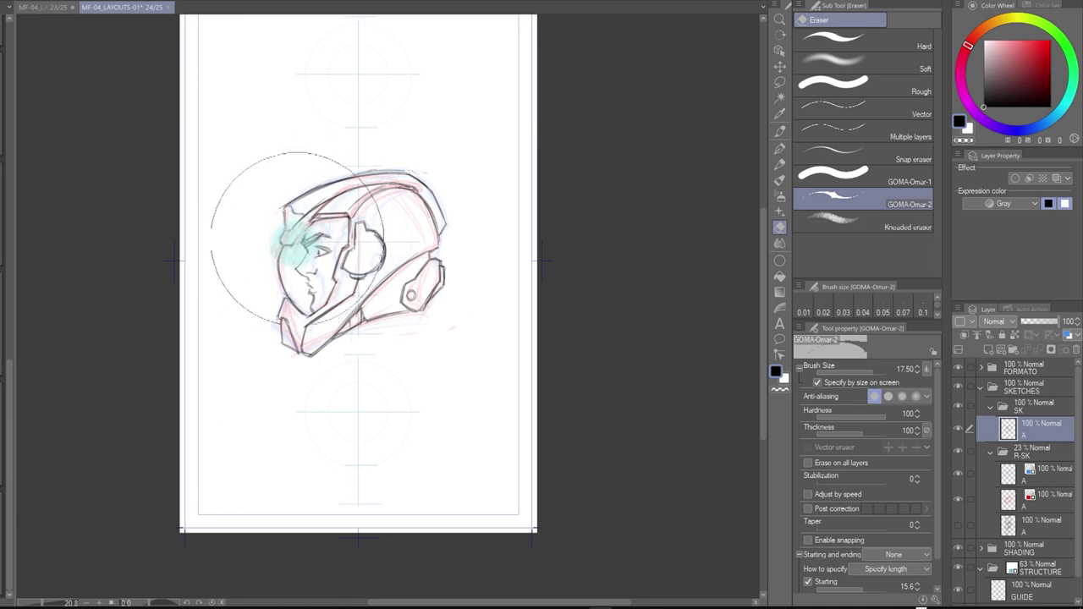
key("p")
mouse_move(305, 220)
left_mouse_down()
mouse_move(302, 205)
mouse_move(290, 234)
mouse_move(295, 205)
mouse_move(272, 234)
left_mouse_up()
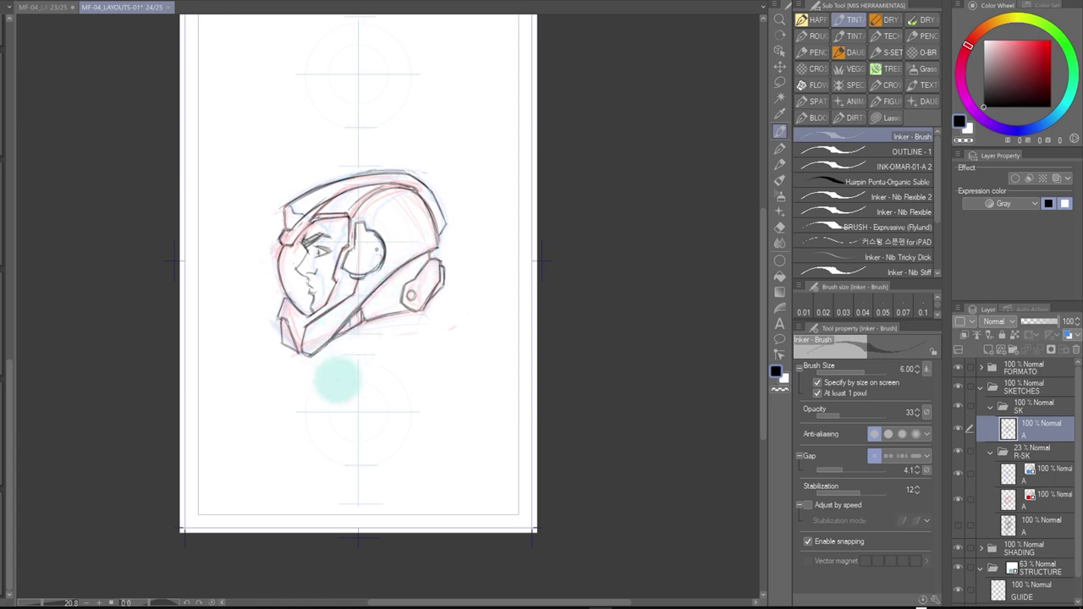
Touch up the neck joint behind the jaw and clean up the rear end of the crest band
mouse_move(362, 307)
left_mouse_down()
mouse_move(341, 332)
mouse_move(363, 340)
mouse_move(326, 340)
mouse_move(362, 337)
left_mouse_up()
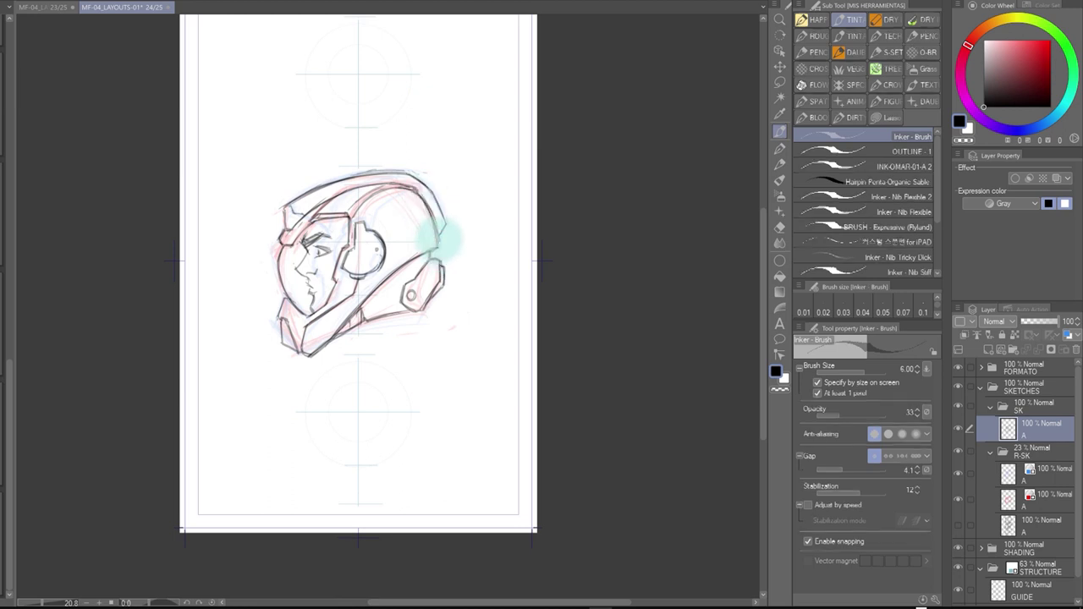
key("e")
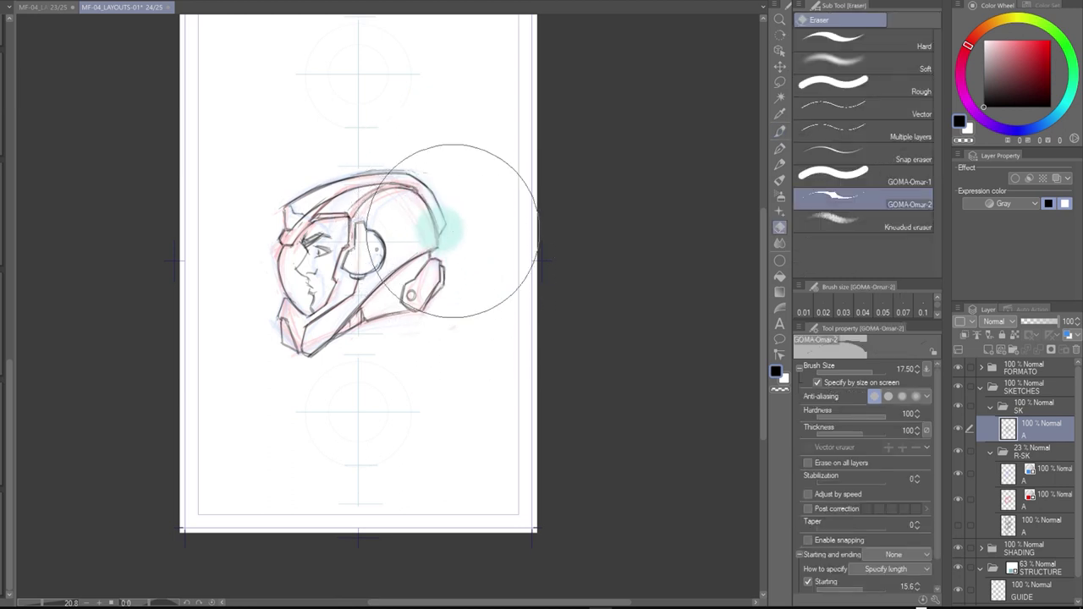
key("p")
Strengthen the eyebrow and refine the facial lines inside the visor
key("slash")
left_click(423, 338)
left_click(488, 382, "alt")
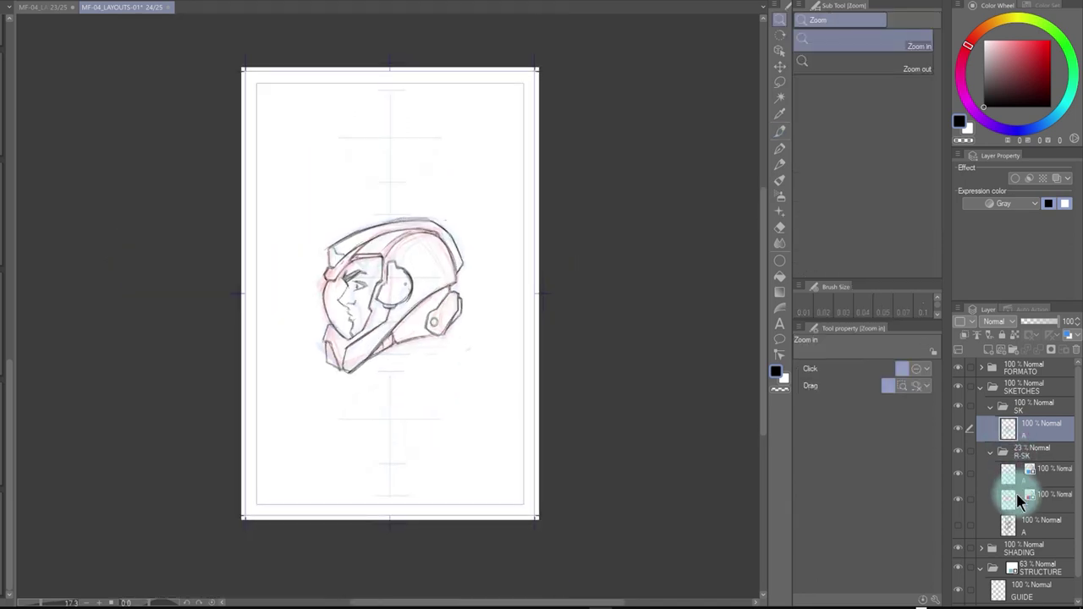
left_click(415, 314)
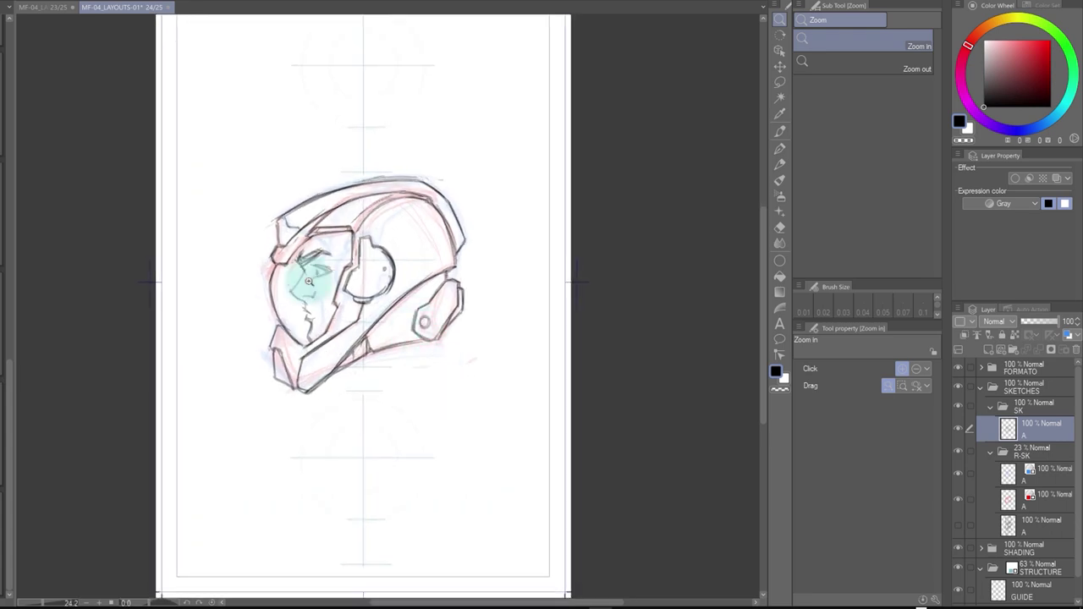
key("p")
left_click_drag(297, 258, 328, 254)
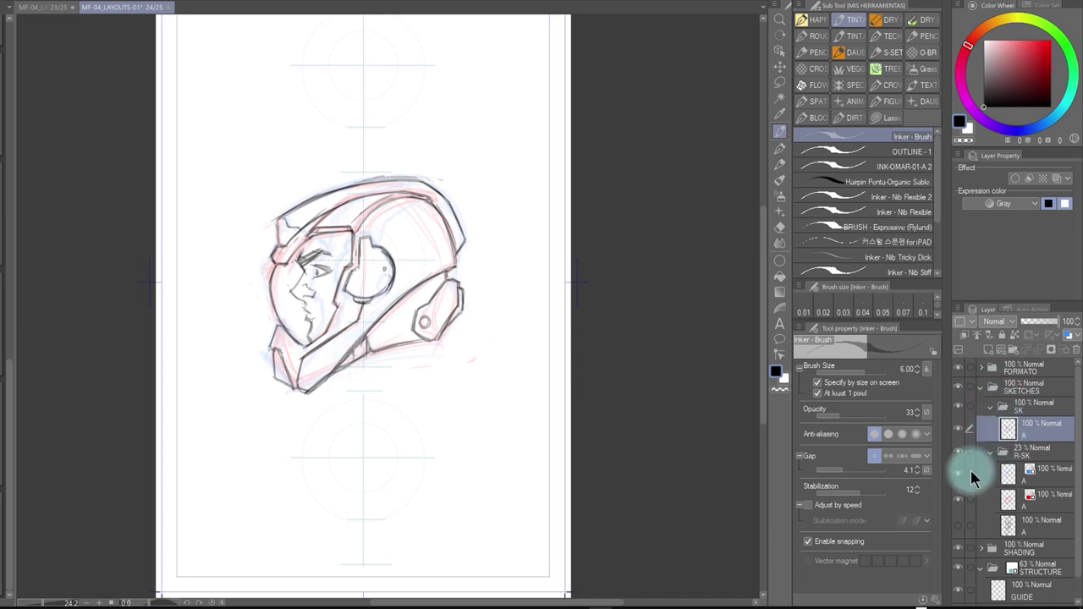
Lower the R-SK folder's opacity to 0% to view the refined helmet sketch on its own
left_click(1026, 452)
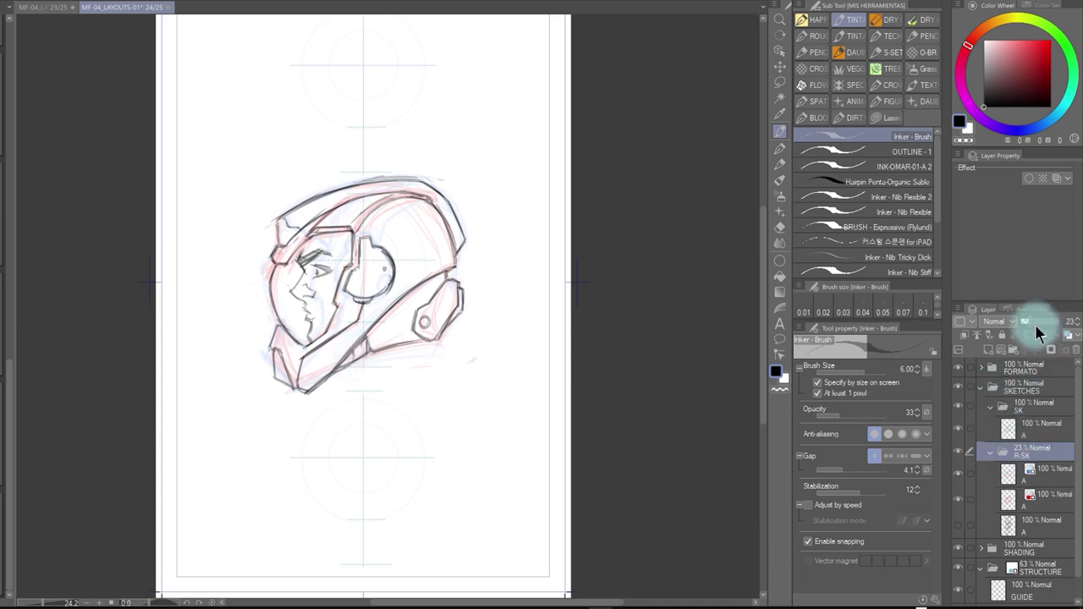
left_click(993, 453)
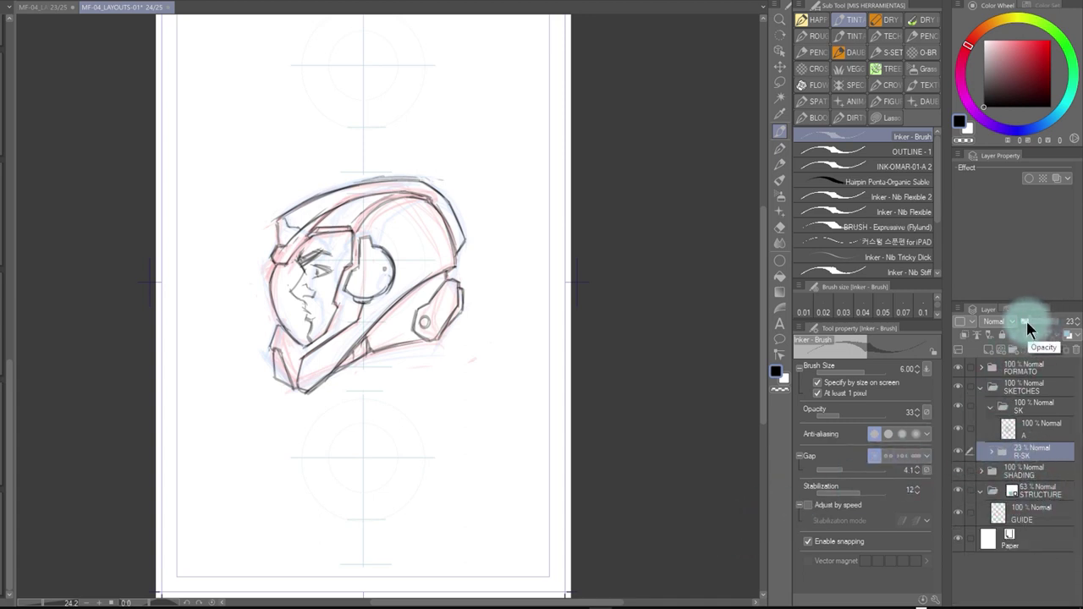
left_click_drag(1027, 322, 967, 314)
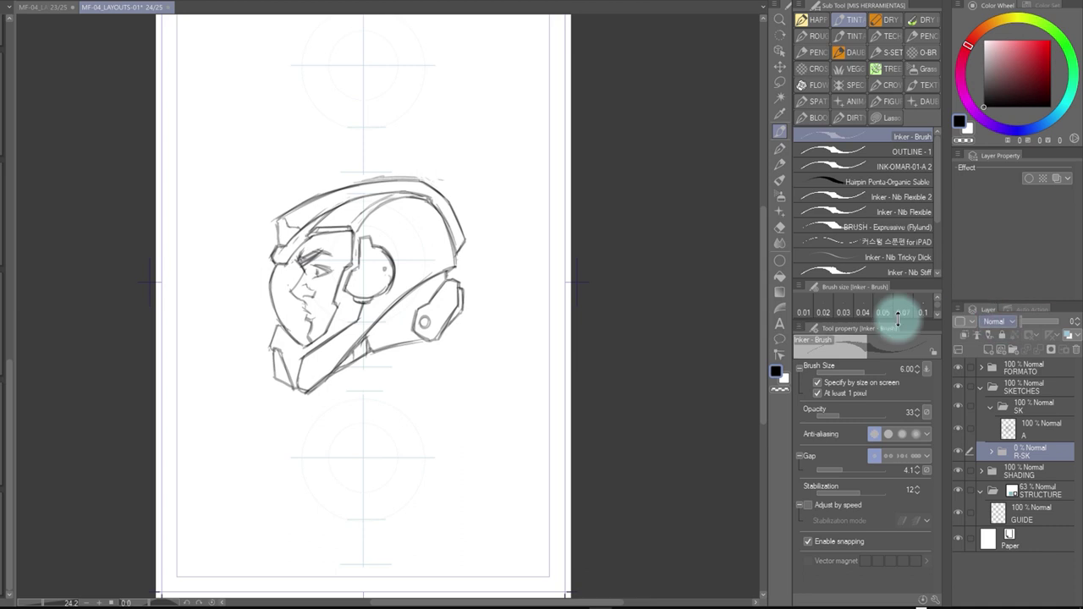
key("ctrl+space")
left_click_drag(435, 331, 445, 524)
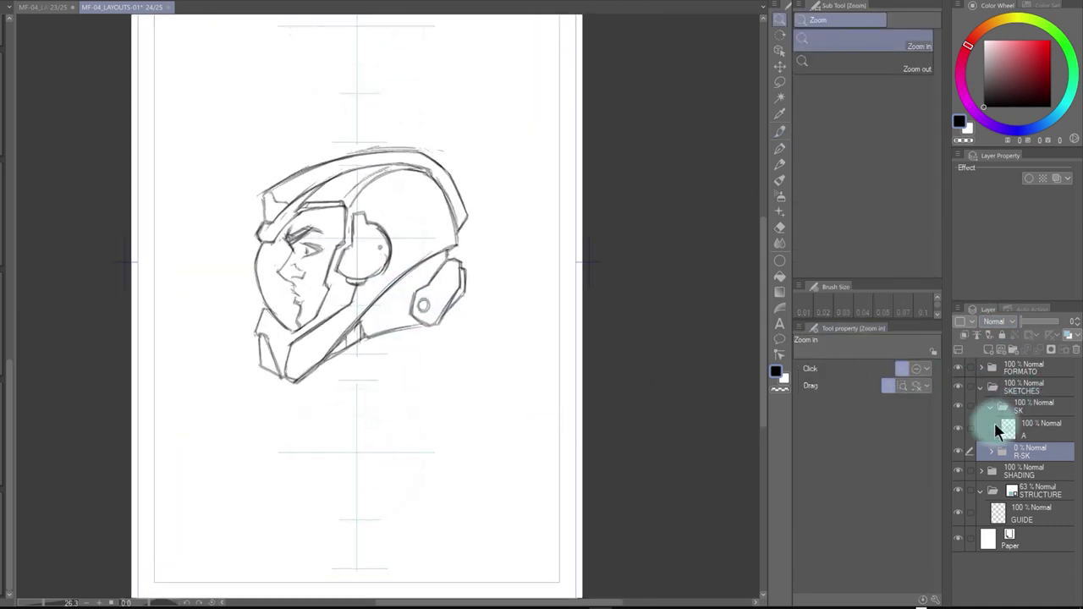
Set the R-SK folder's opacity to 63% and view the underlays separately, leaving both hidden and the refined sketch visible
left_click_drag(1037, 326, 1052, 328)
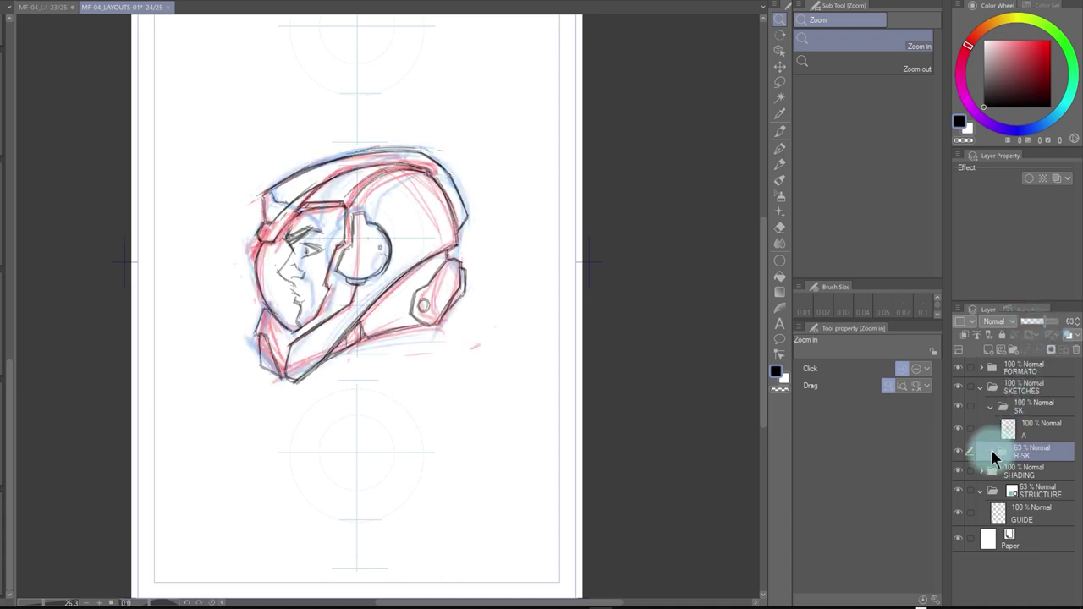
left_click(991, 451)
left_click(960, 430)
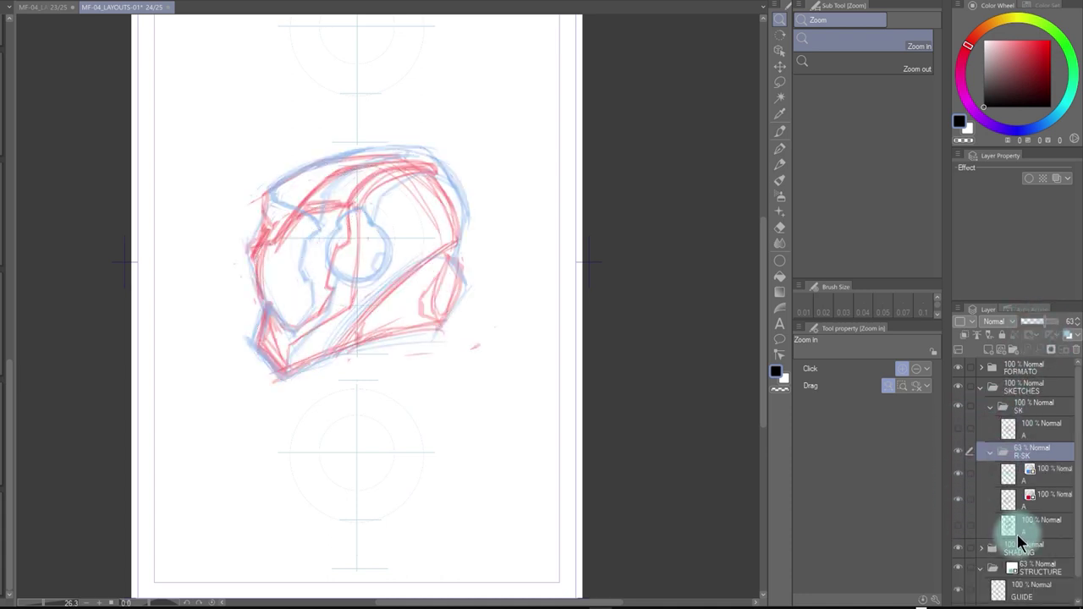
left_click(959, 474)
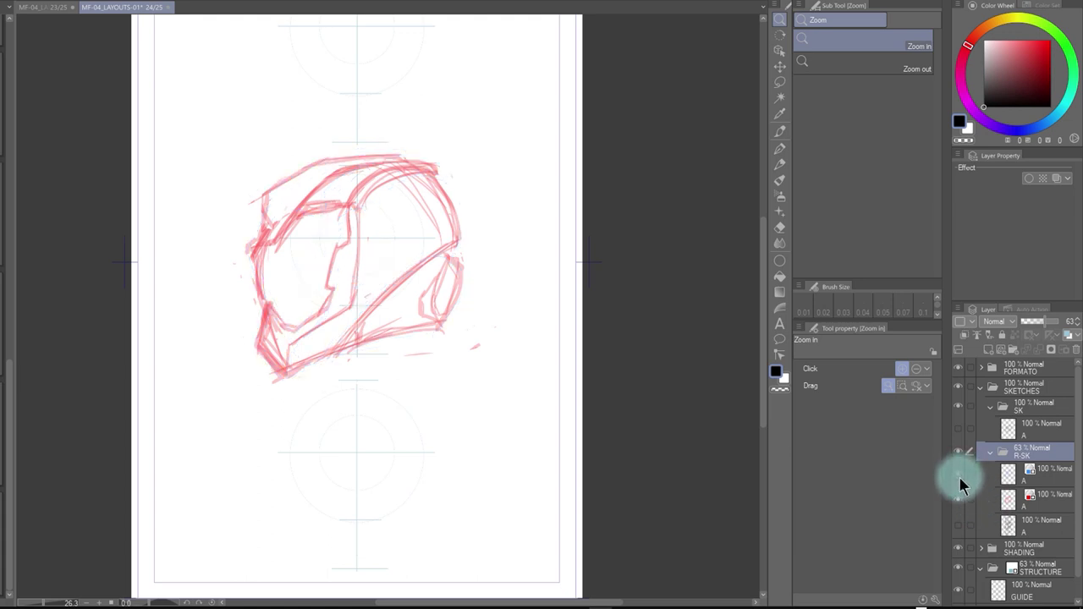
left_click(959, 479)
left_click(960, 499)
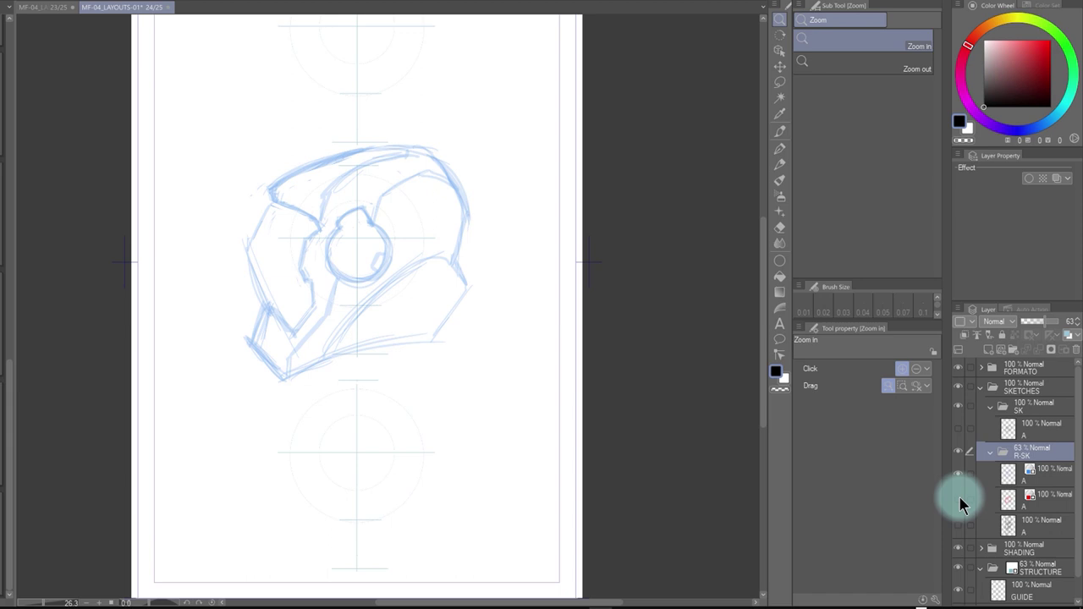
left_click(959, 474)
left_click(959, 430)
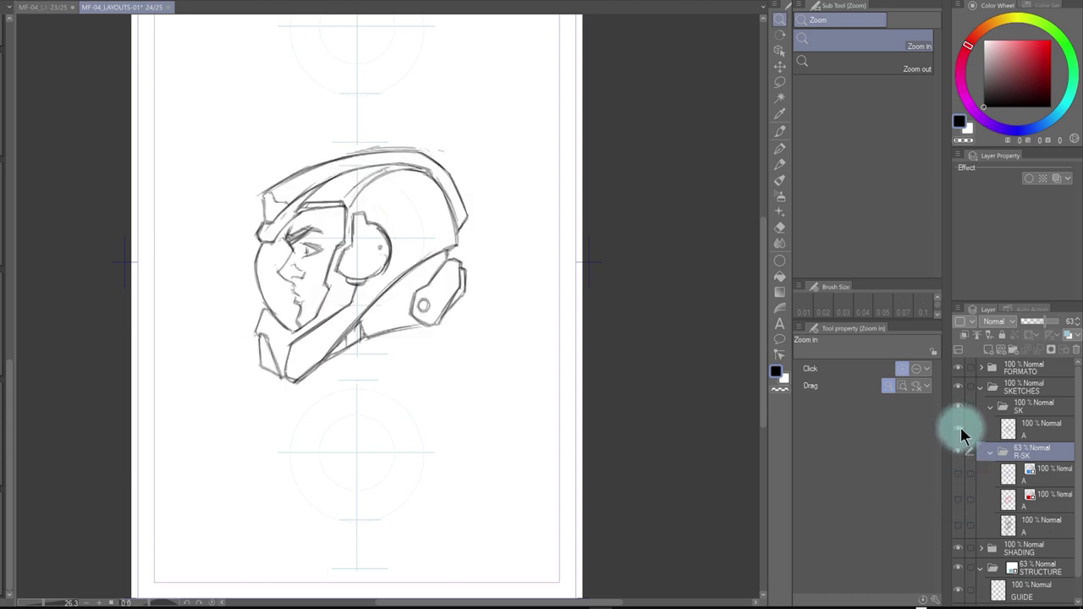
Compare the blue underlay, the red underlay and the refined helmet sketch by showing each one alone
left_click(961, 432)
left_click(959, 475)
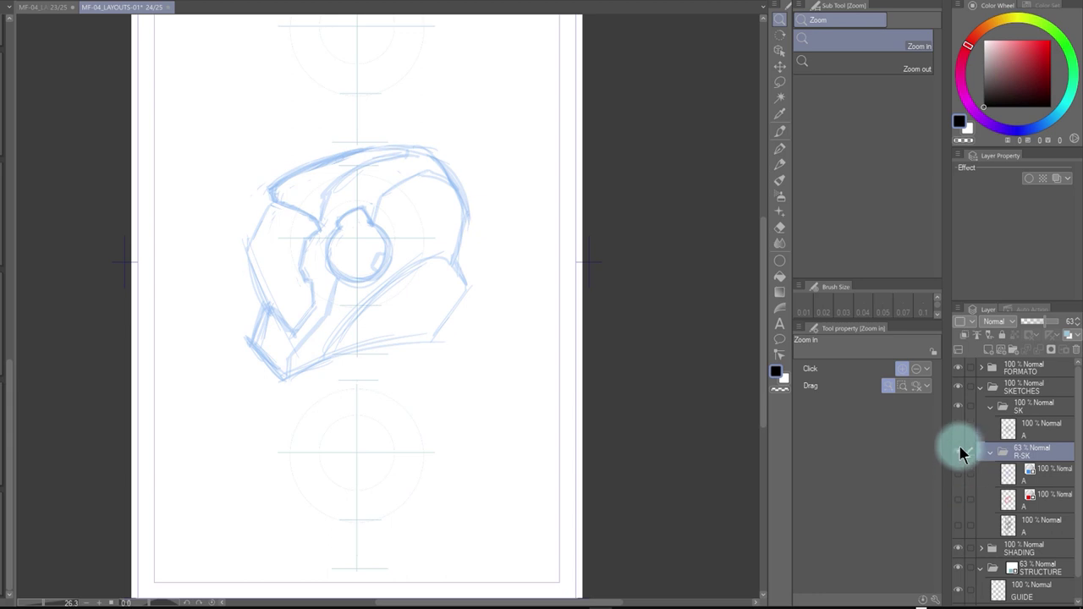
left_click(960, 453)
left_click(961, 432)
left_click(960, 433)
left_click(960, 502)
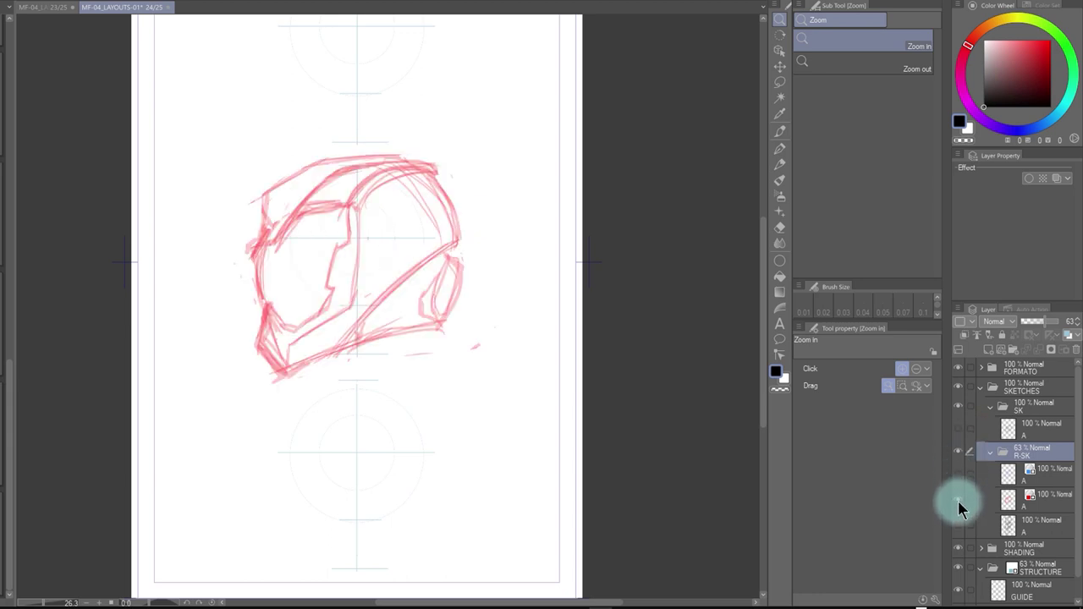
left_click(961, 503)
left_click(961, 476)
left_click(960, 476)
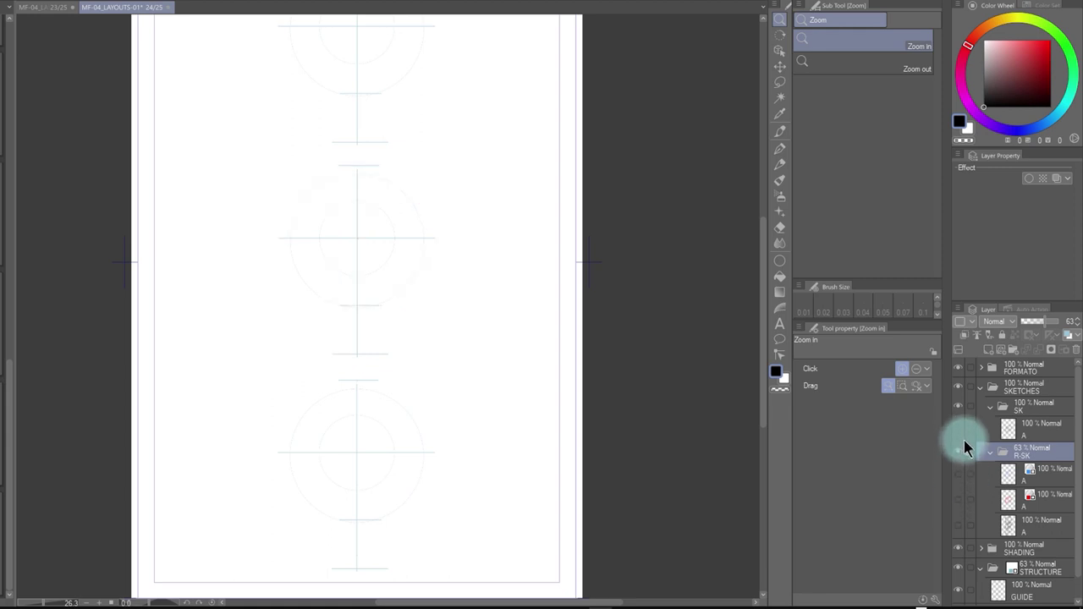
left_click(962, 431)
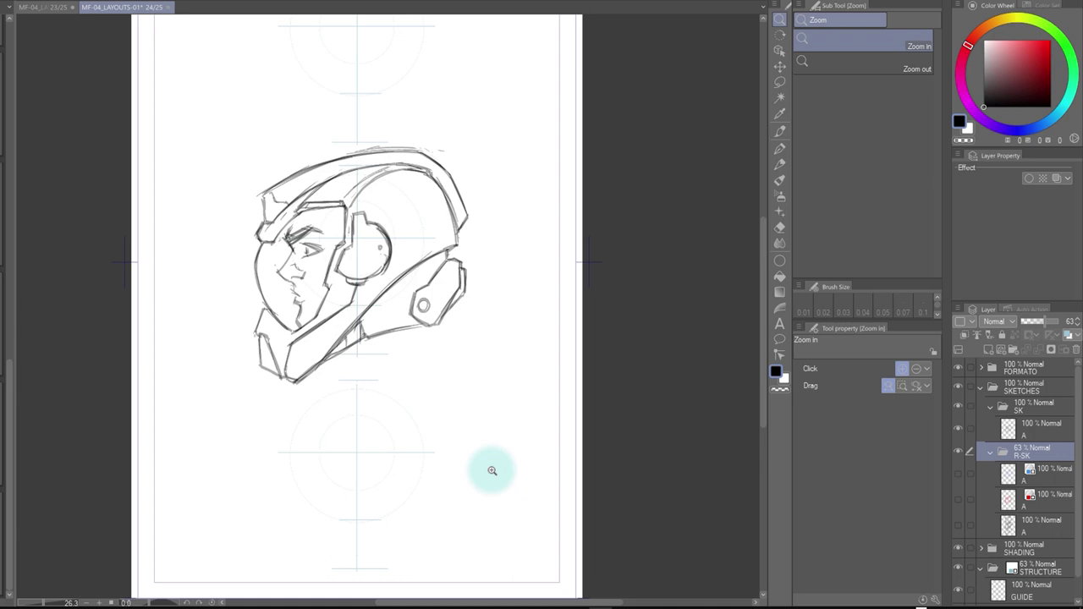
Collapse the R-SK and SK folders and create a new raster layer above the SK folder
left_click(990, 452)
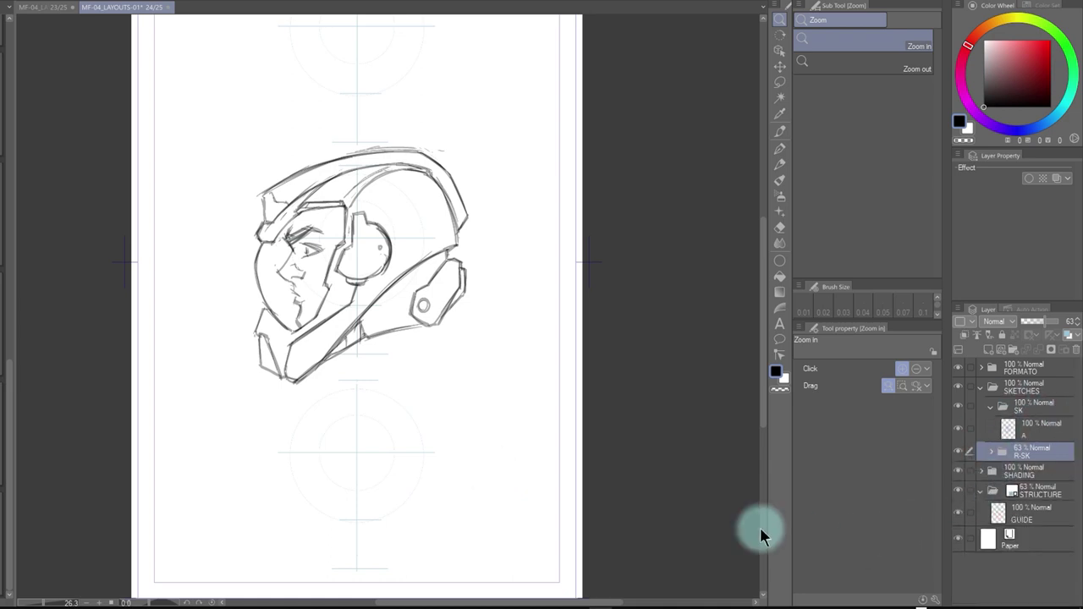
scroll(386, 333, "down", 1)
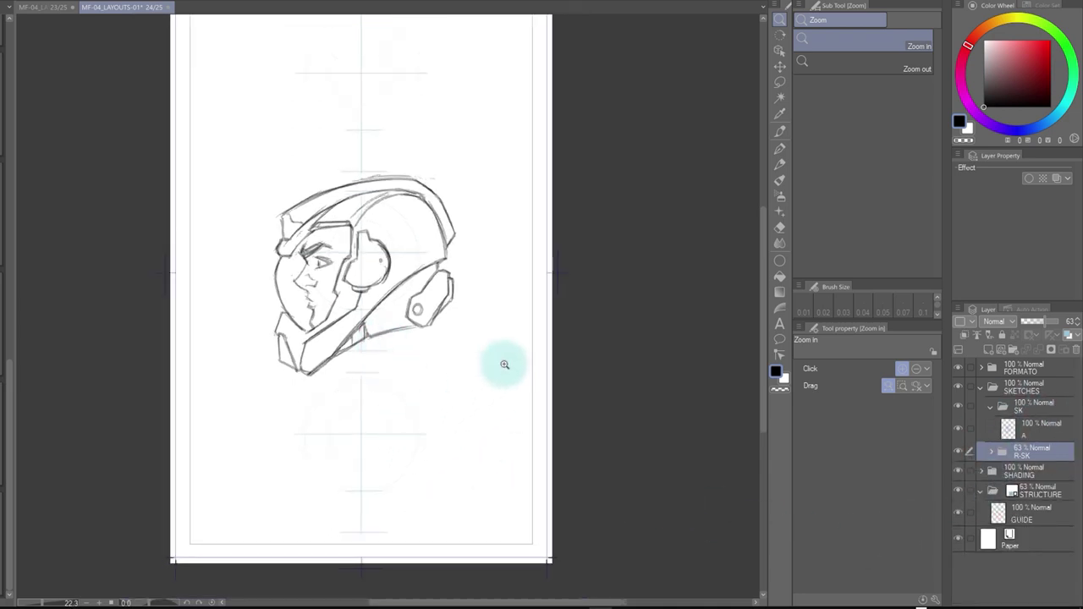
left_click(1034, 430)
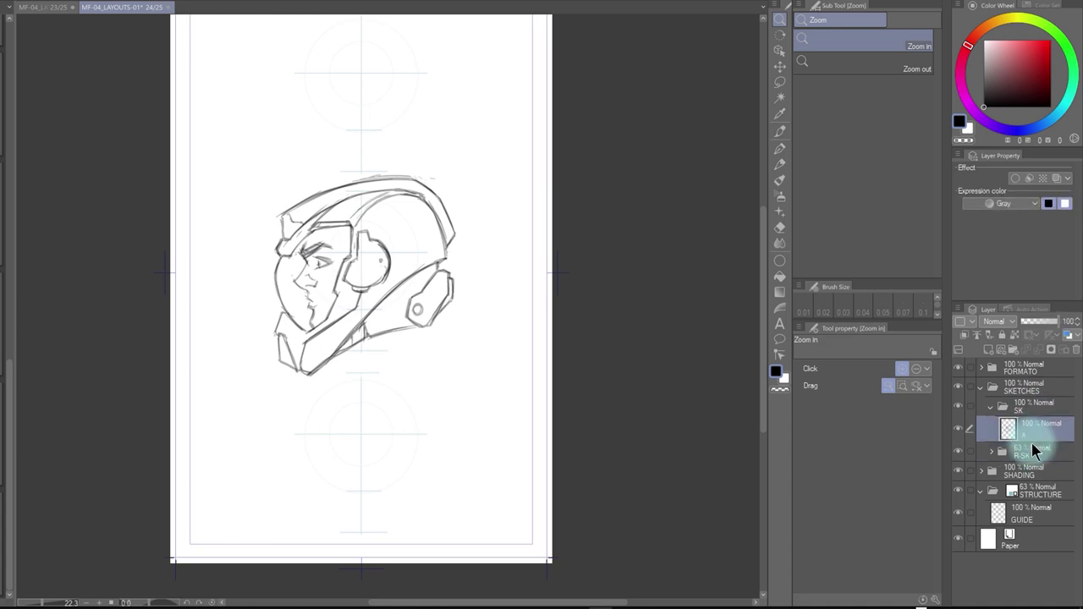
left_click(993, 408)
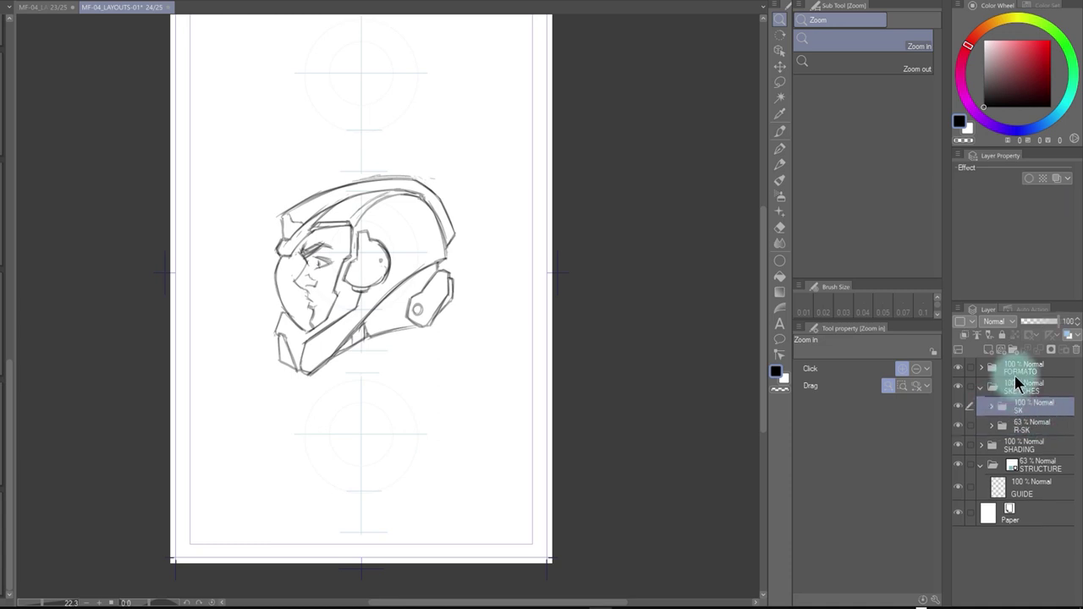
key("ctrl+shift+n")
Apply the light blue layer color to the SK folder so the sketch serves as an underlay
scroll(338, 269, "up", 1)
left_click_drag(347, 266, 278, 261)
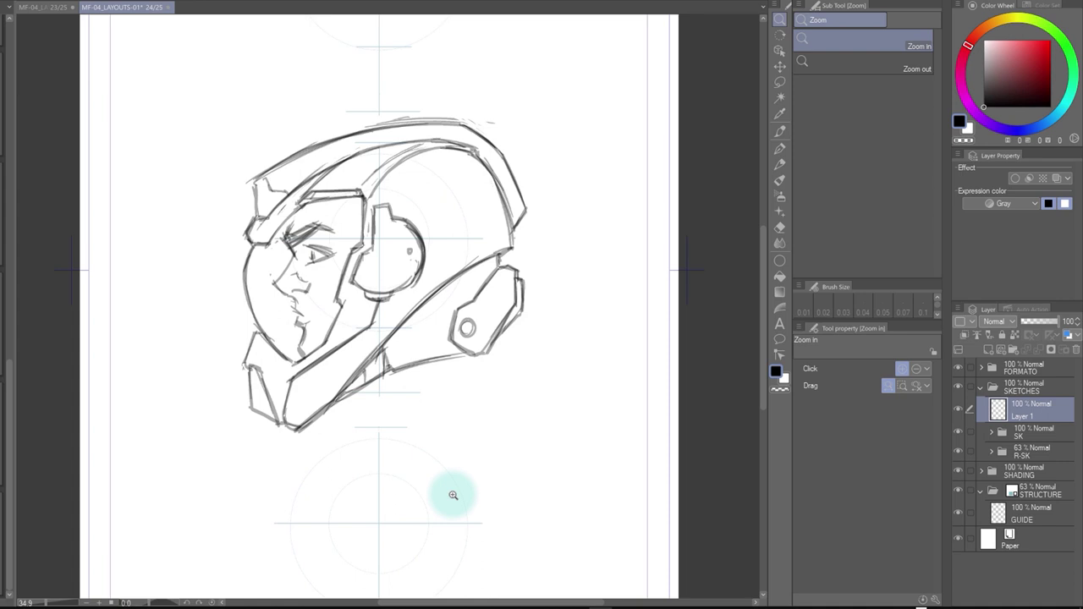
left_click(1033, 434)
left_click(1068, 336)
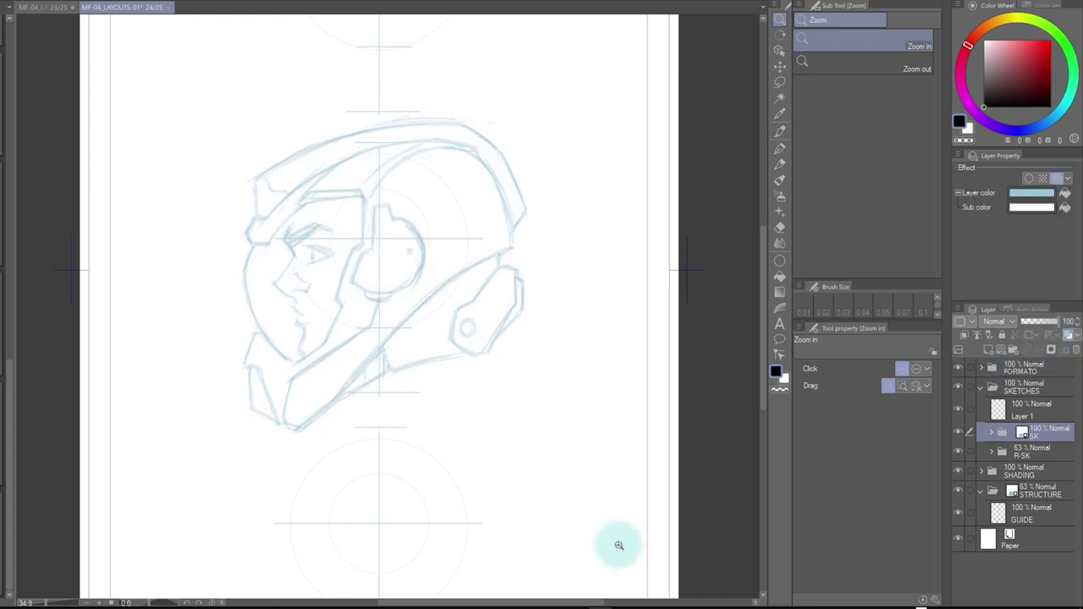
Hide the GUIDE layer and make the new blank layer above the SK folder active
scroll(406, 311, "down", 1)
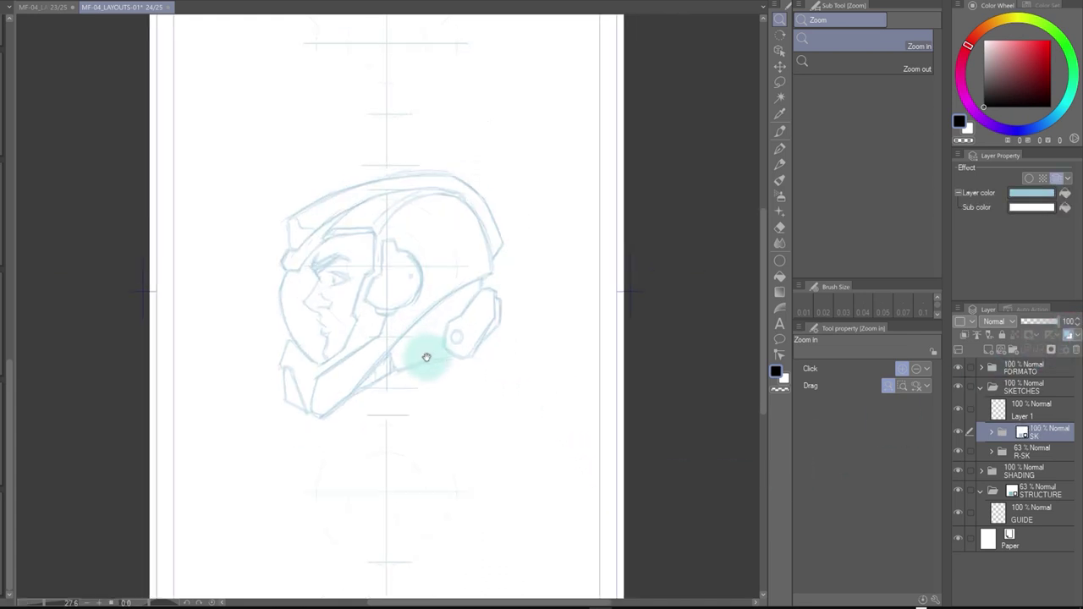
left_click(959, 512)
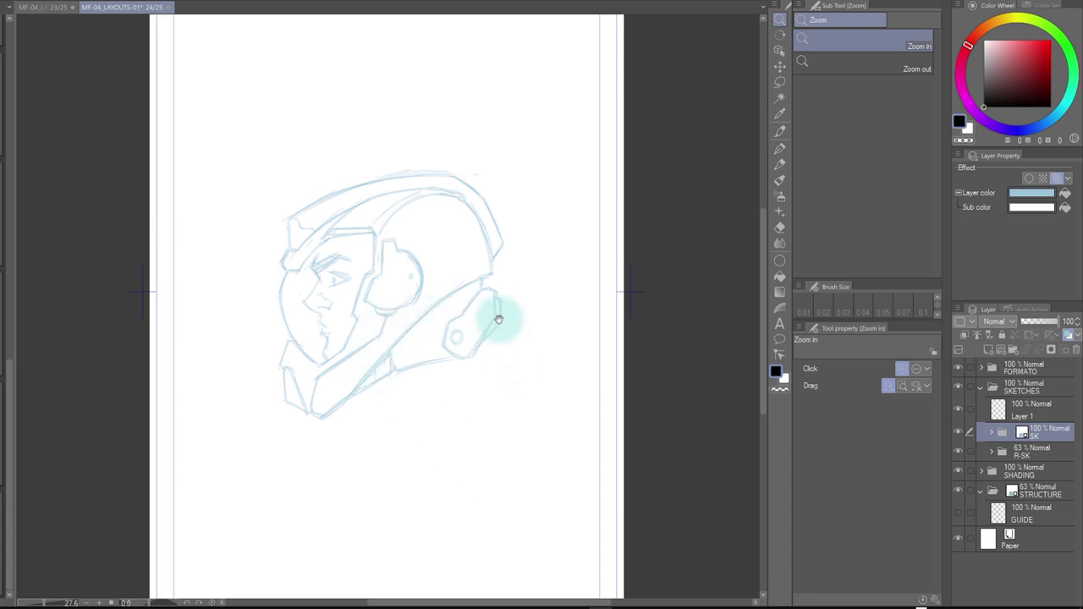
left_click(443, 285)
left_click(988, 412)
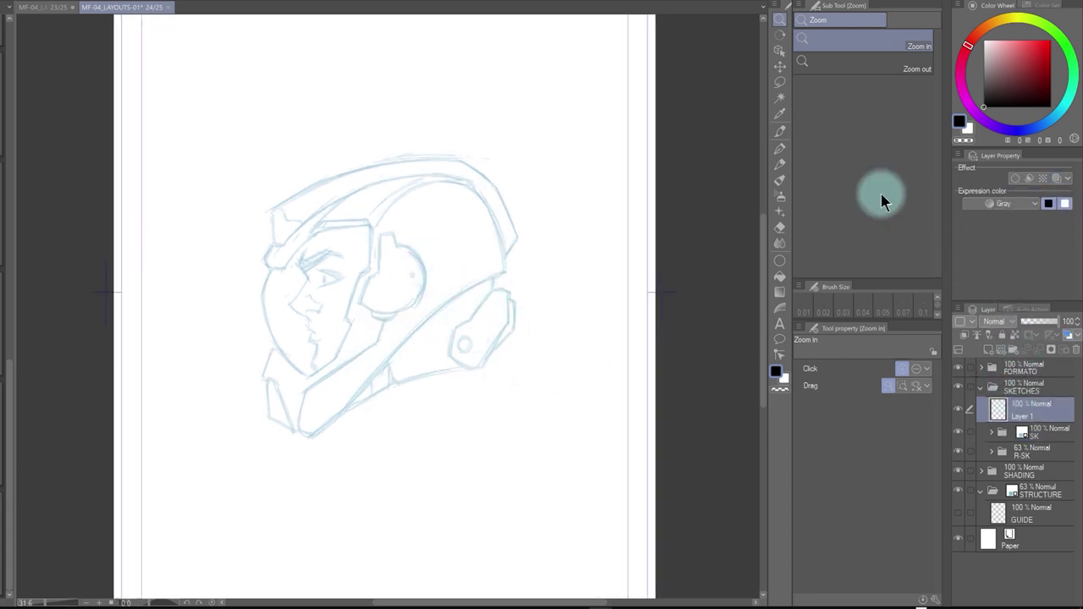
Ink the jaw strap's edges, the neck guard and the rear hinge plate with its round bolt on the new layer, using Inker - Brush
key("p")
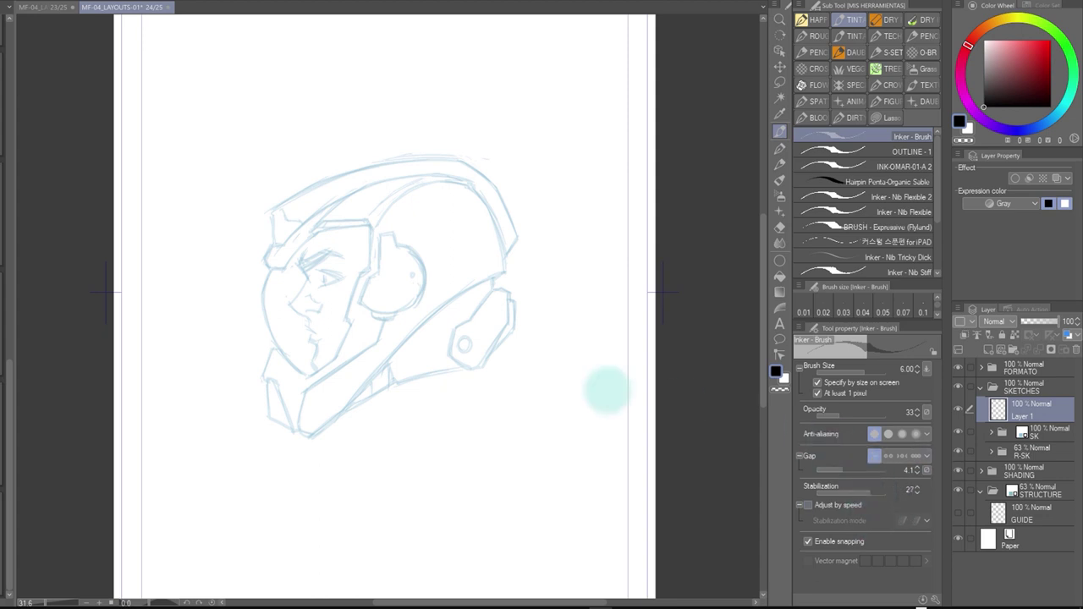
key("shift+space")
mouse_move(551, 344)
left_mouse_down()
mouse_move(497, 261)
mouse_move(459, 242)
mouse_move(421, 327)
mouse_move(391, 453)
left_mouse_up()
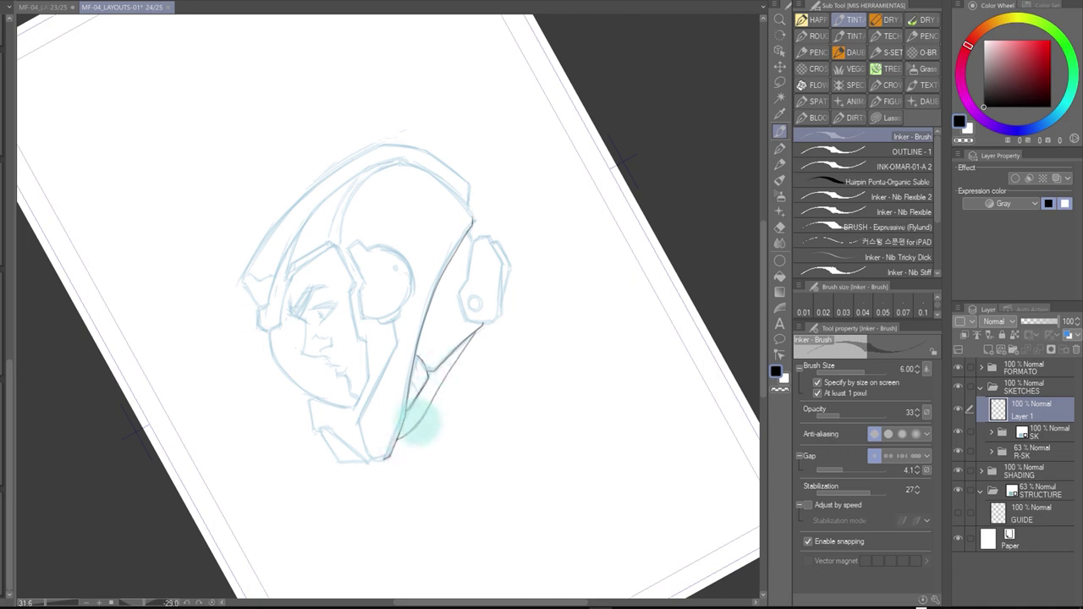
key("shift+space")
left_click_drag(580, 271, 457, 331)
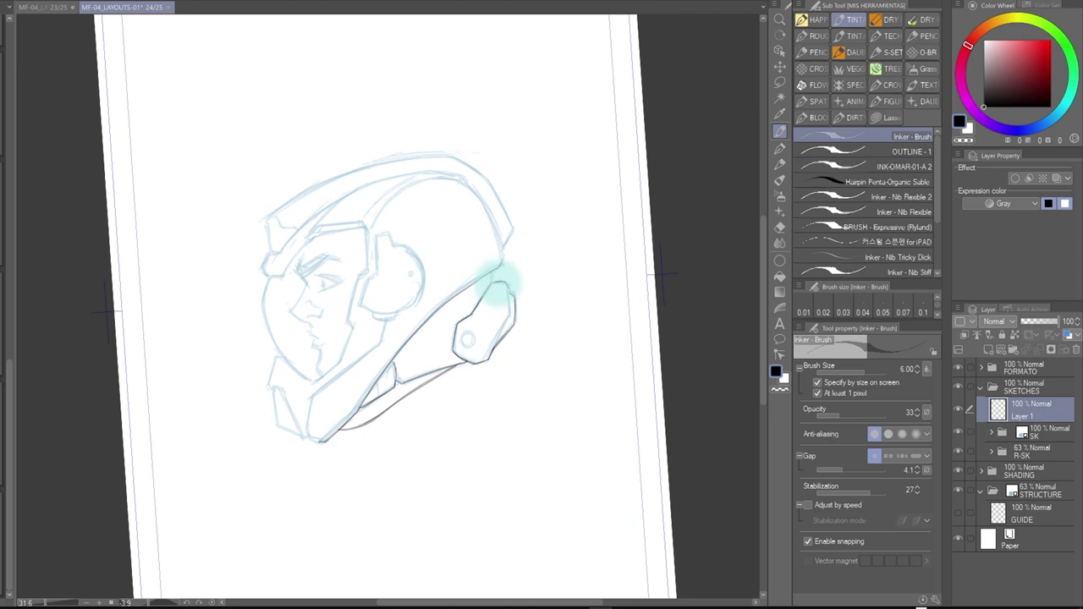
key("e")
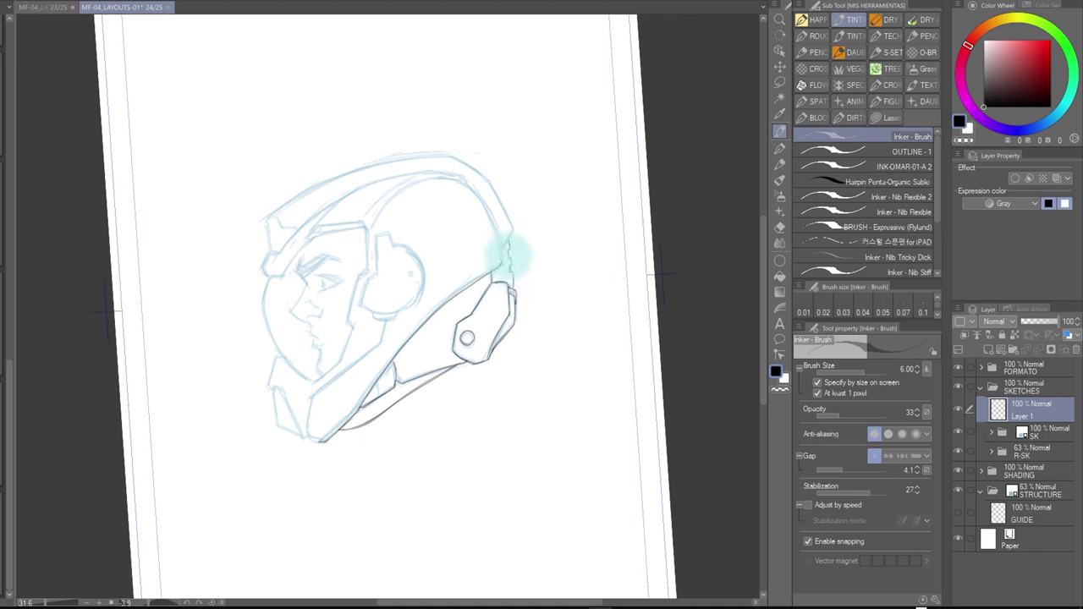
left_click_drag(338, 164, 492, 142)
mouse_move(550, 201)
left_mouse_down()
mouse_move(516, 253)
mouse_move(541, 310)
mouse_move(369, 453)
left_mouse_up()
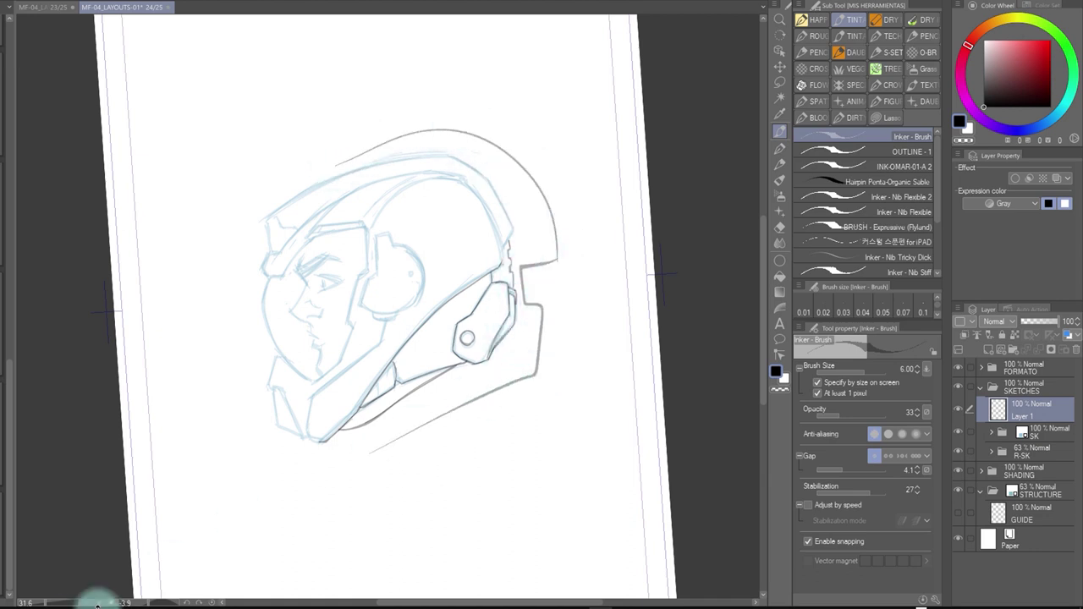
key("ctrl+z")
key("ctrl+z")
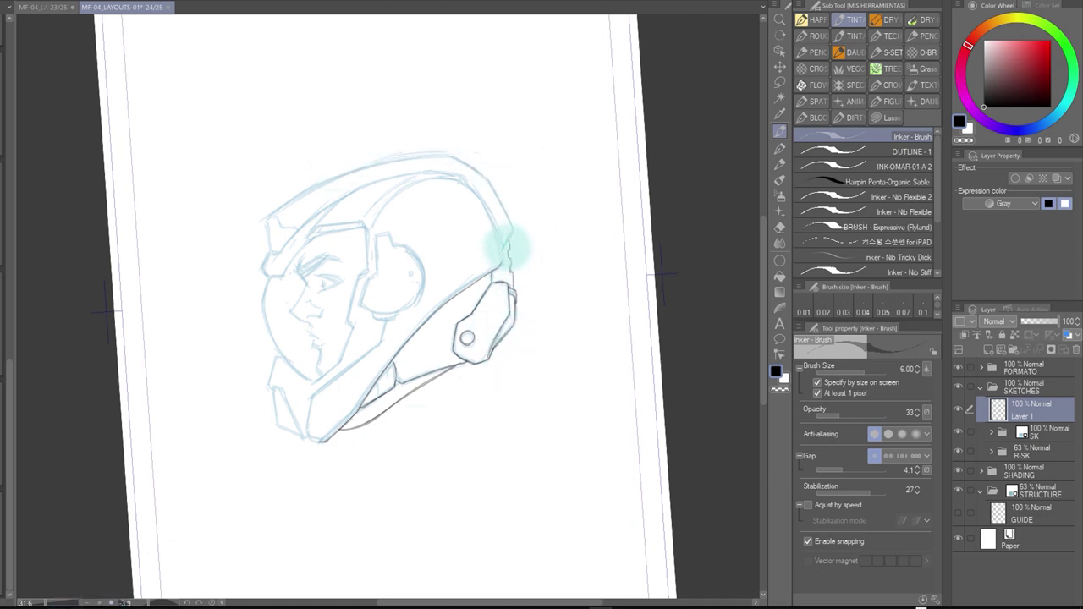
Erase the jagged line at the back of the helmet and replace it with one smooth curve above the hinge plate
key("e")
left_click_drag(489, 229, 513, 281)
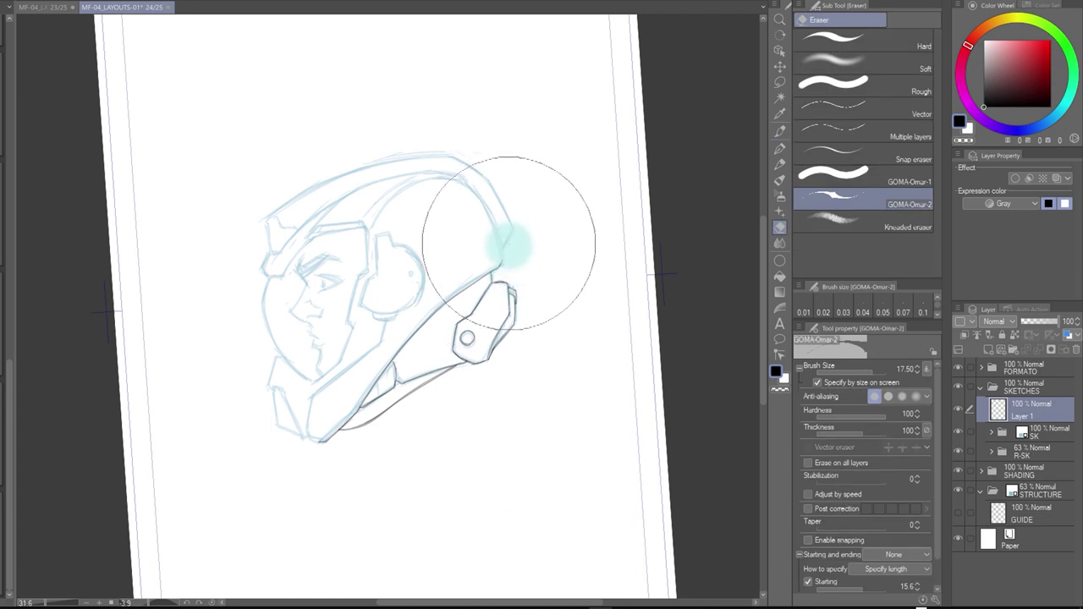
key("p")
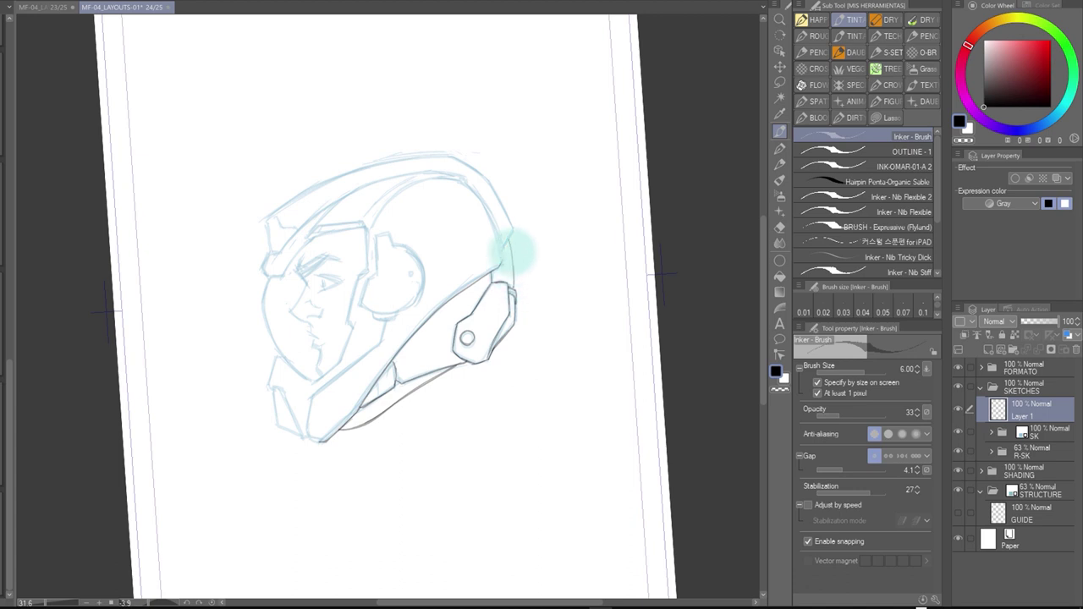
mouse_move(528, 354)
left_mouse_down()
mouse_move(536, 159)
mouse_move(222, 242)
left_mouse_up()
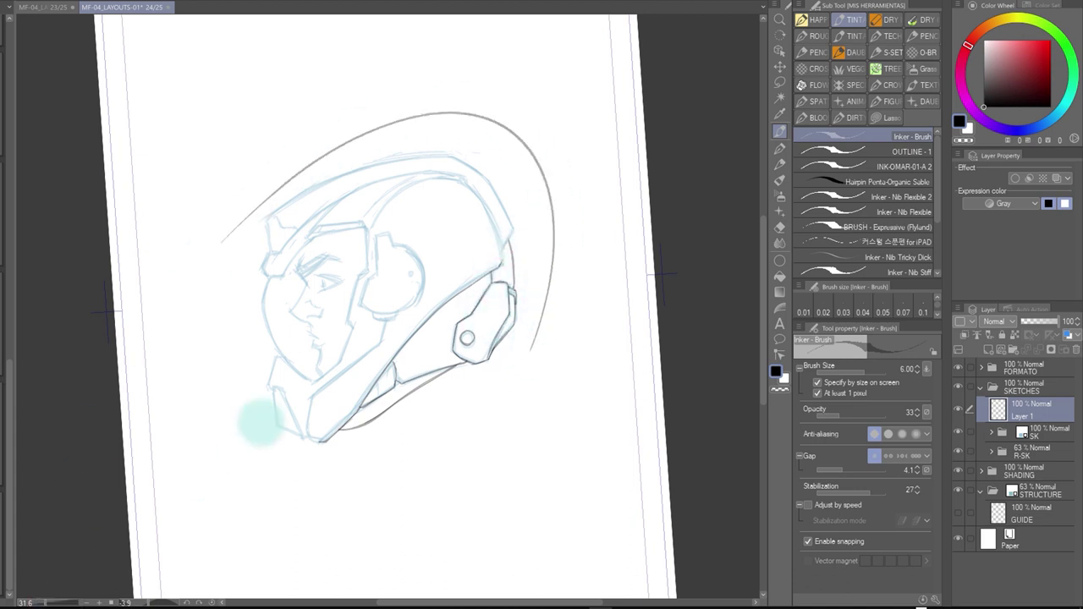
mouse_move(269, 153)
left_mouse_down()
mouse_move(242, 235)
mouse_move(261, 460)
mouse_move(434, 401)
left_mouse_up()
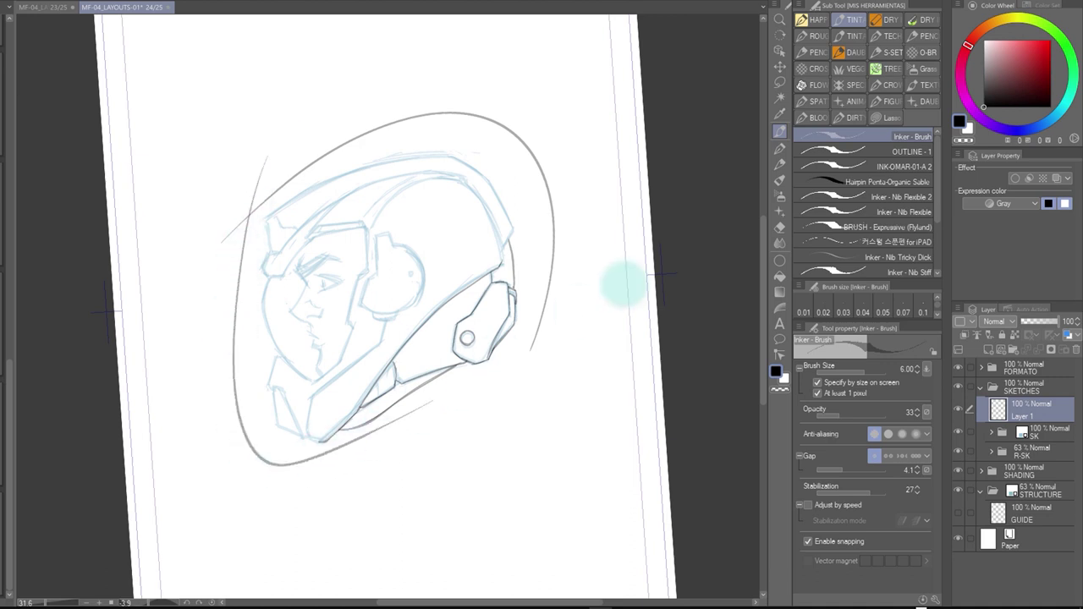
mouse_move(278, 145)
left_mouse_down()
mouse_move(270, 175)
mouse_move(238, 184)
left_mouse_up()
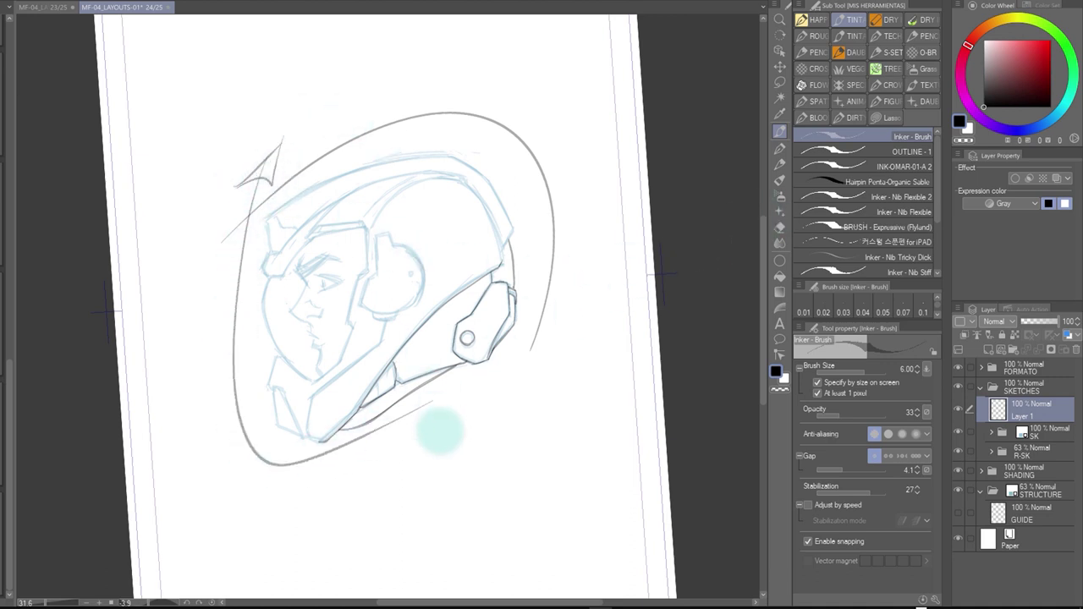
left_click_drag(419, 421, 449, 391)
mouse_move(525, 332)
left_mouse_down()
mouse_move(527, 362)
mouse_move(558, 335)
left_mouse_up()
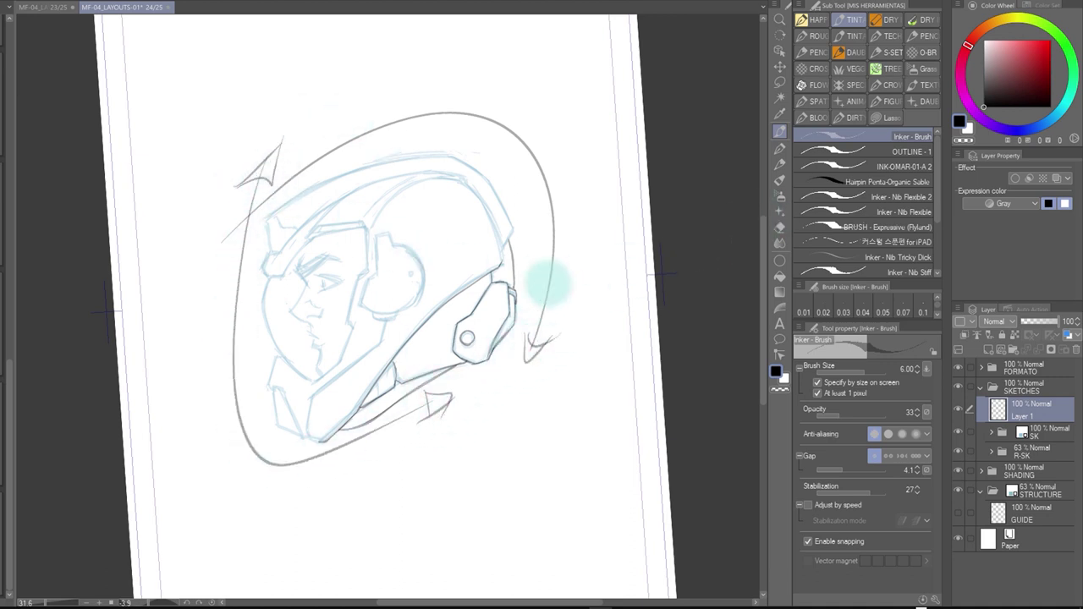
left_click_drag(226, 206, 251, 235)
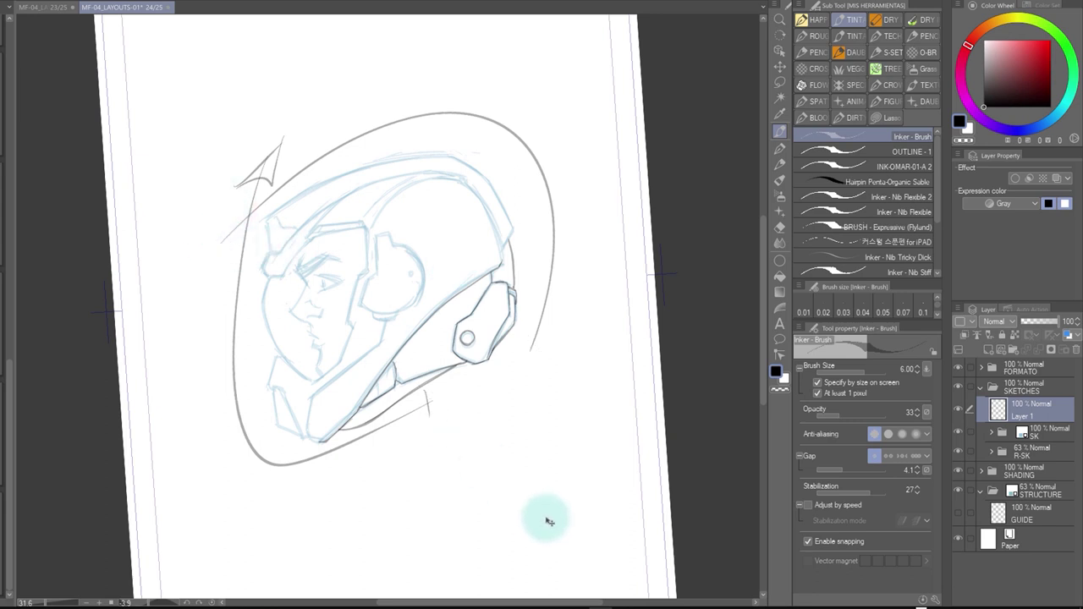
key("Delete")
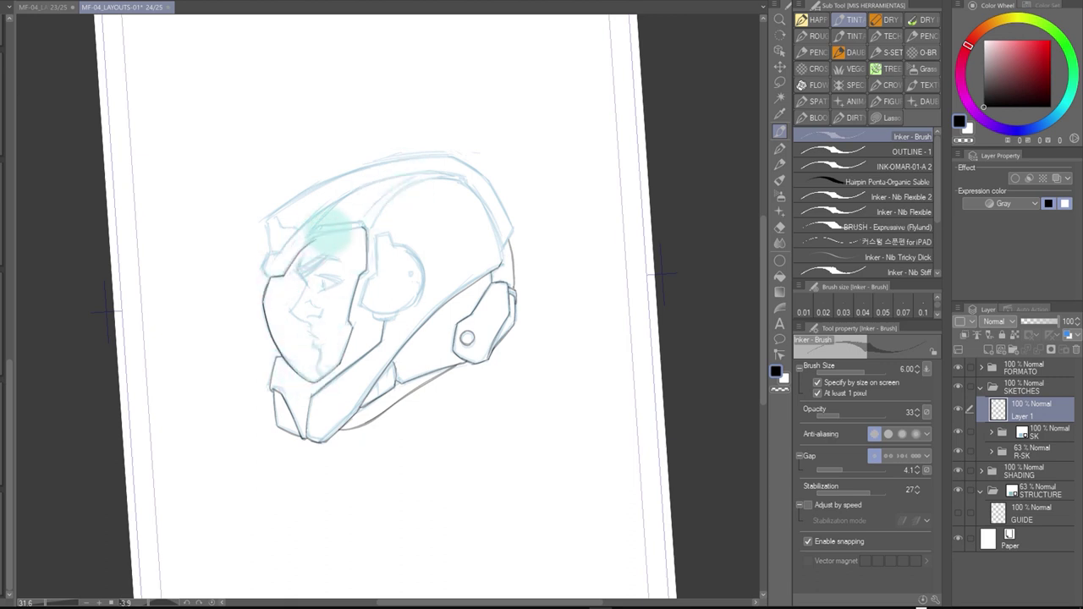
Ink the angular front tip of the helmet's crest above the visor
key("r")
left_click_drag(567, 327, 459, 205)
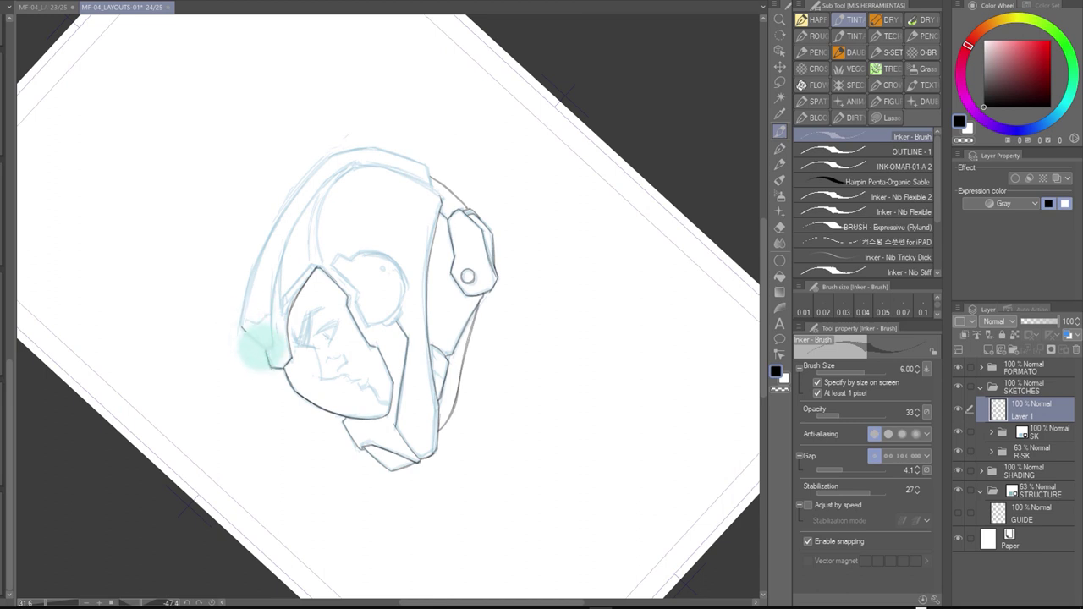
mouse_move(242, 325)
left_mouse_down()
mouse_move(265, 237)
mouse_move(337, 154)
mouse_move(289, 199)
mouse_move(251, 264)
mouse_move(304, 200)
mouse_move(324, 155)
mouse_move(268, 235)
mouse_move(239, 314)
left_mouse_up()
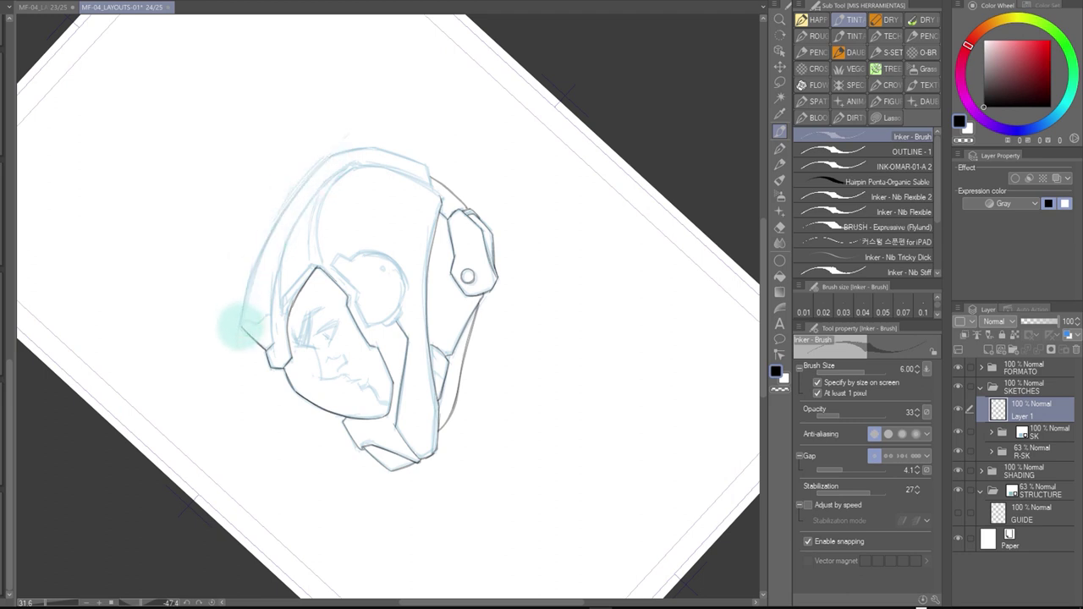
Ink the crest's long outer contour over the top of the helmet and down its back edge
key("r")
mouse_move(535, 162)
left_mouse_down()
mouse_move(544, 326)
mouse_move(532, 210)
left_mouse_up()
key("p")
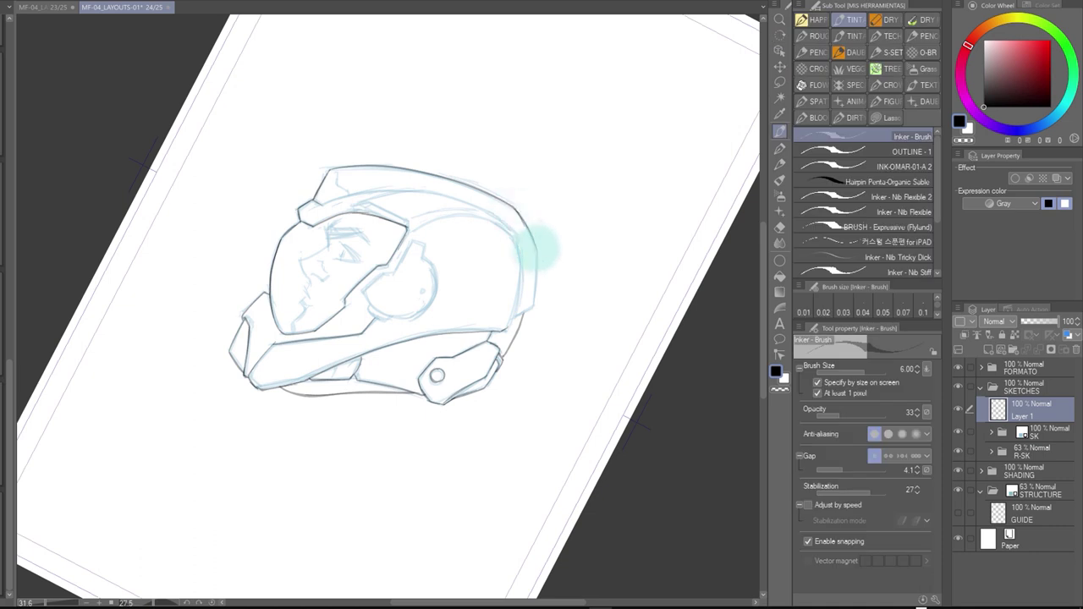
left_click(526, 228)
left_click_drag(524, 218, 537, 290)
mouse_move(537, 249)
left_mouse_down()
mouse_move(535, 302)
mouse_move(539, 280)
mouse_move(517, 324)
mouse_move(536, 300)
mouse_move(517, 323)
mouse_move(532, 302)
mouse_move(516, 232)
mouse_move(511, 316)
left_mouse_up()
Ink the crest's inner edge and the narrow brow plate above the visor, cleaning stray lines with the eraser
key("r")
mouse_move(633, 309)
left_mouse_down()
mouse_move(443, 121)
mouse_move(517, 153)
mouse_move(375, 181)
left_mouse_up()
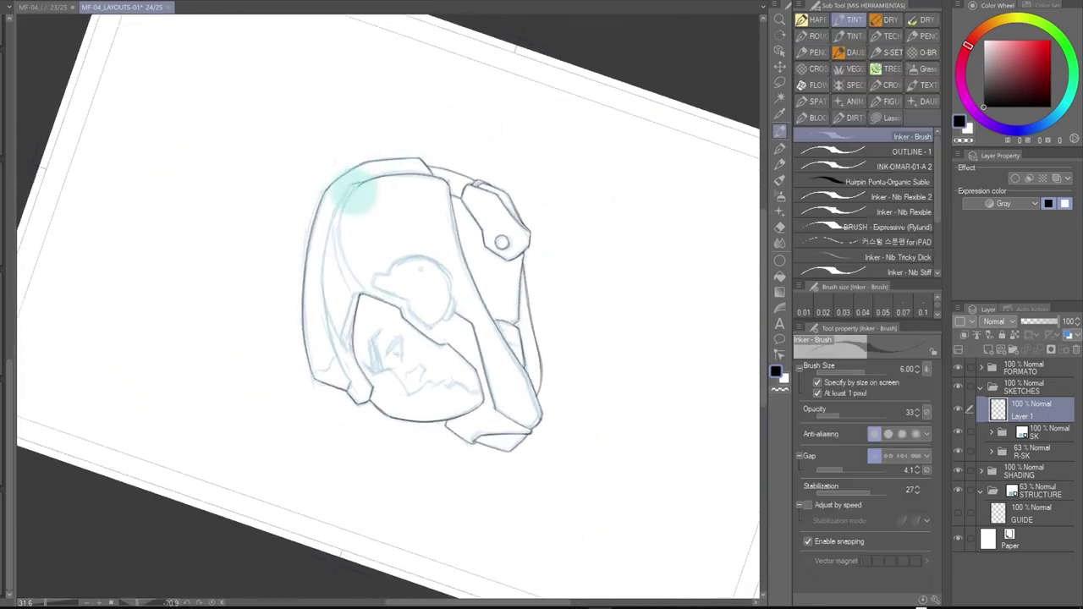
key("e")
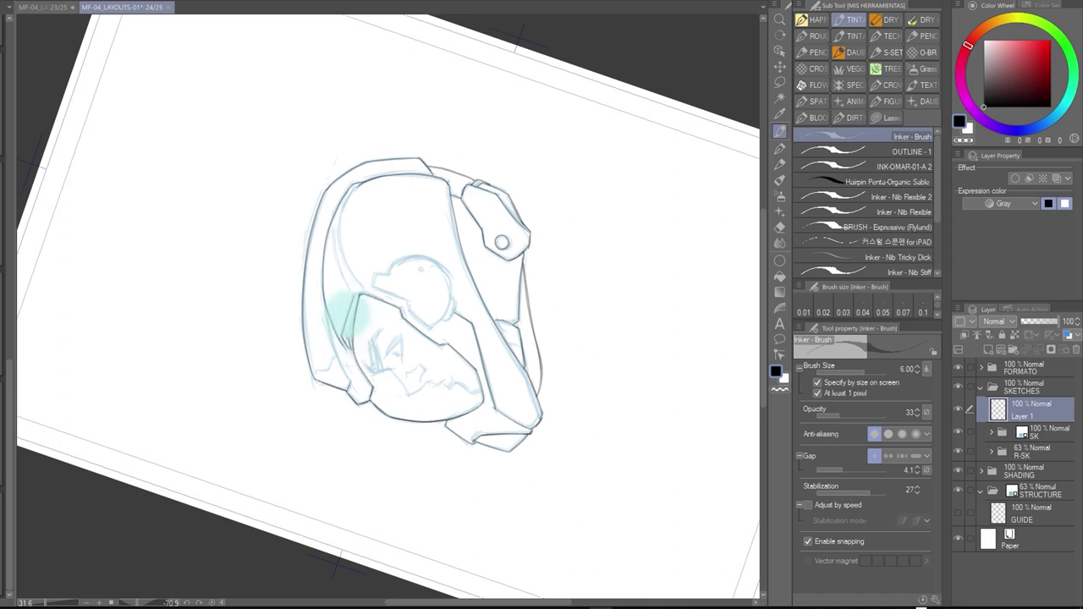
key("shift+space")
mouse_move(423, 194)
left_mouse_down()
mouse_move(556, 333)
mouse_move(394, 249)
left_mouse_up()
key("e")
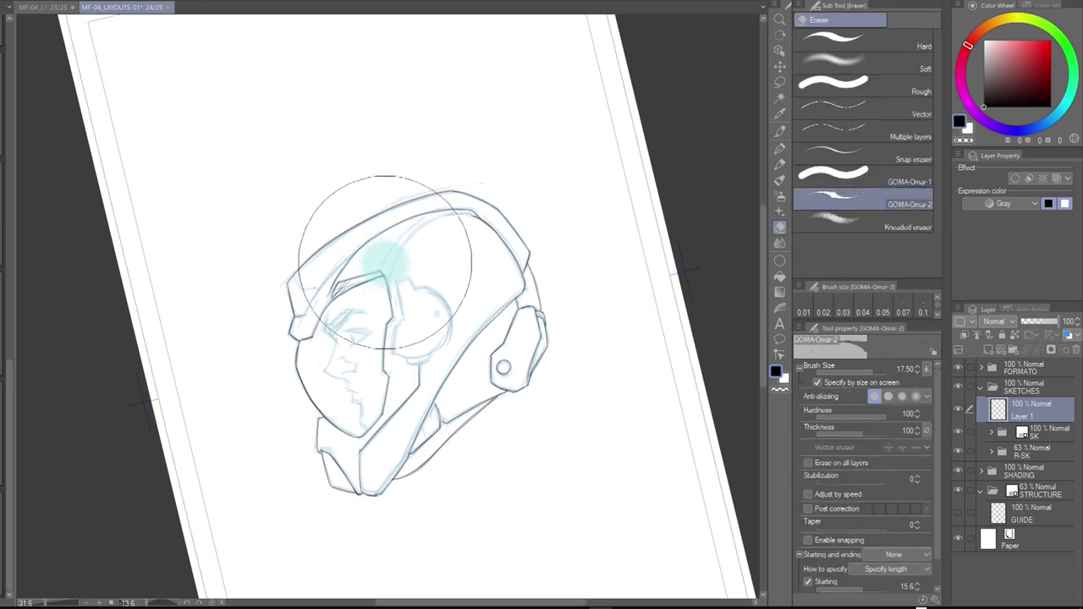
Ink the curved seam from the crown to the visor's upper corner and clean up the overlapping lines at the brow plate
key("p")
key("shift+space")
left_click_drag(617, 213, 417, 134)
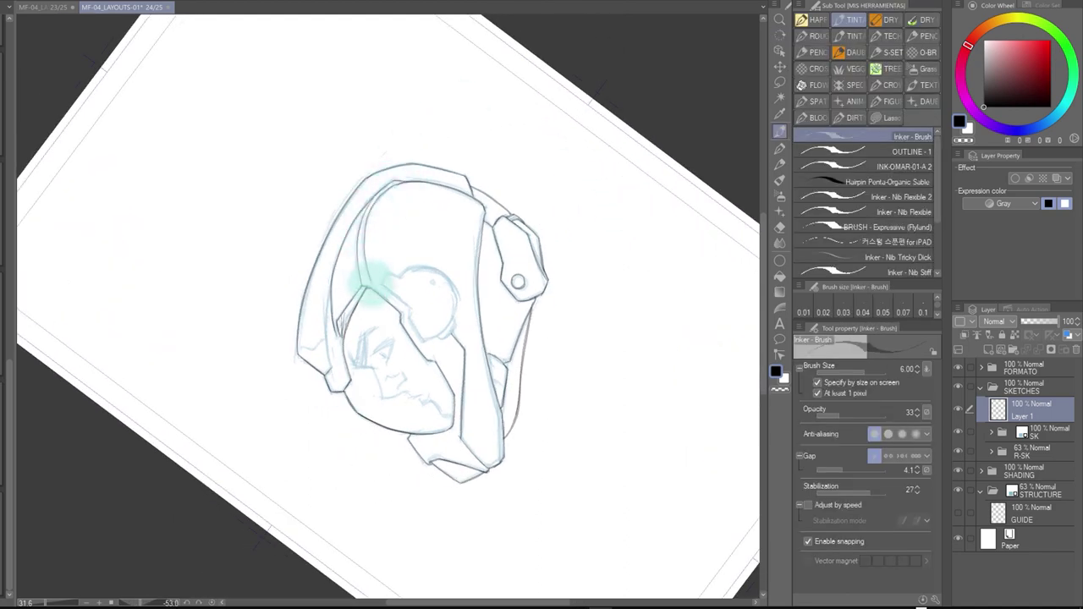
key("shift+space")
left_click_drag(581, 158, 550, 363)
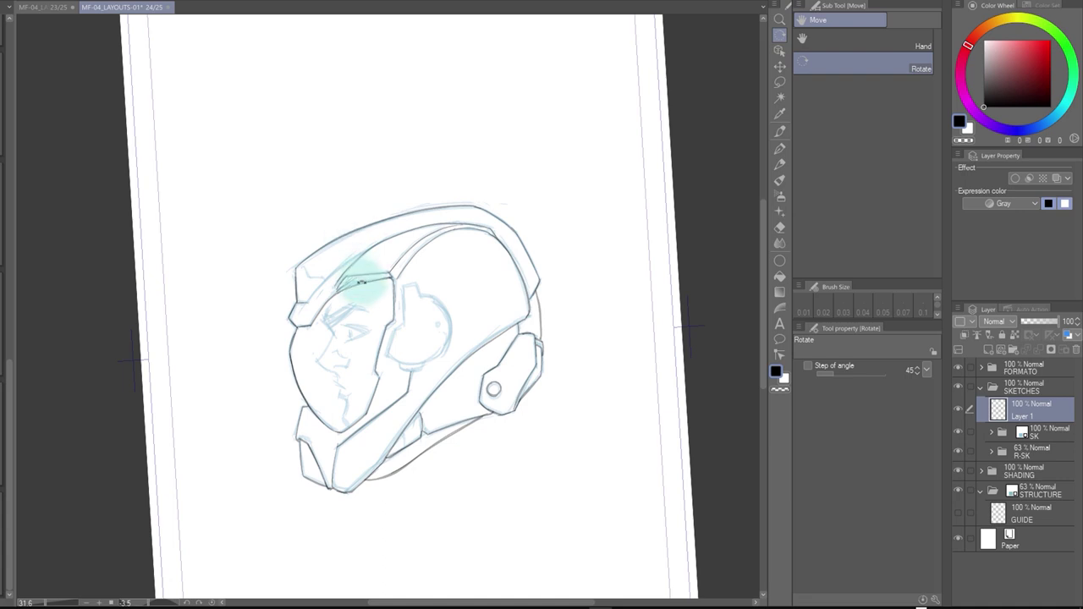
key("e")
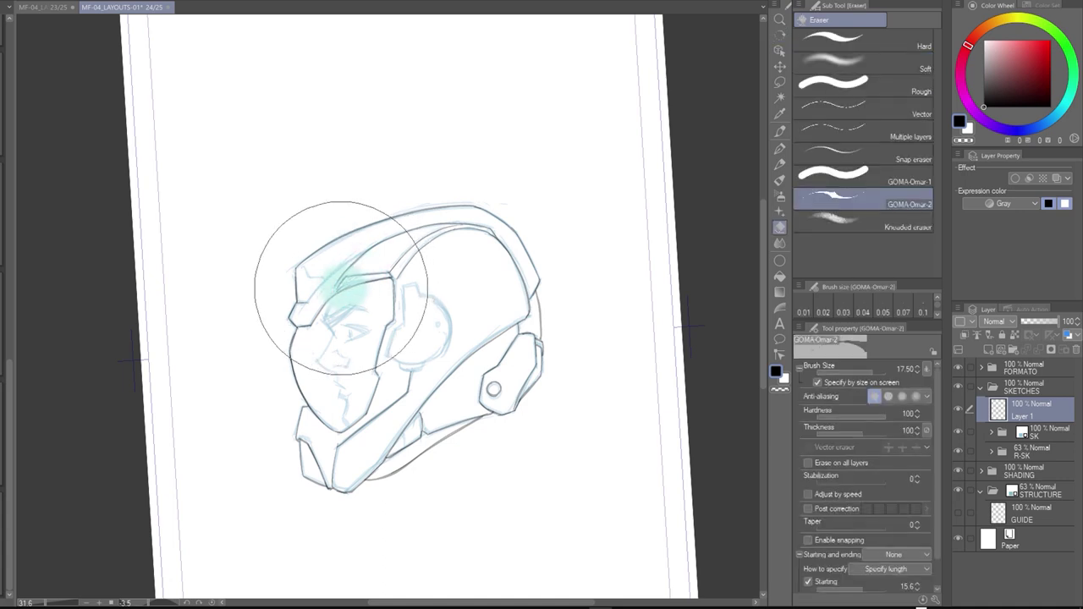
Ink the round ear cup and the face inside the visor, including eyebrow, eye, nose, mouth and chin
key("p")
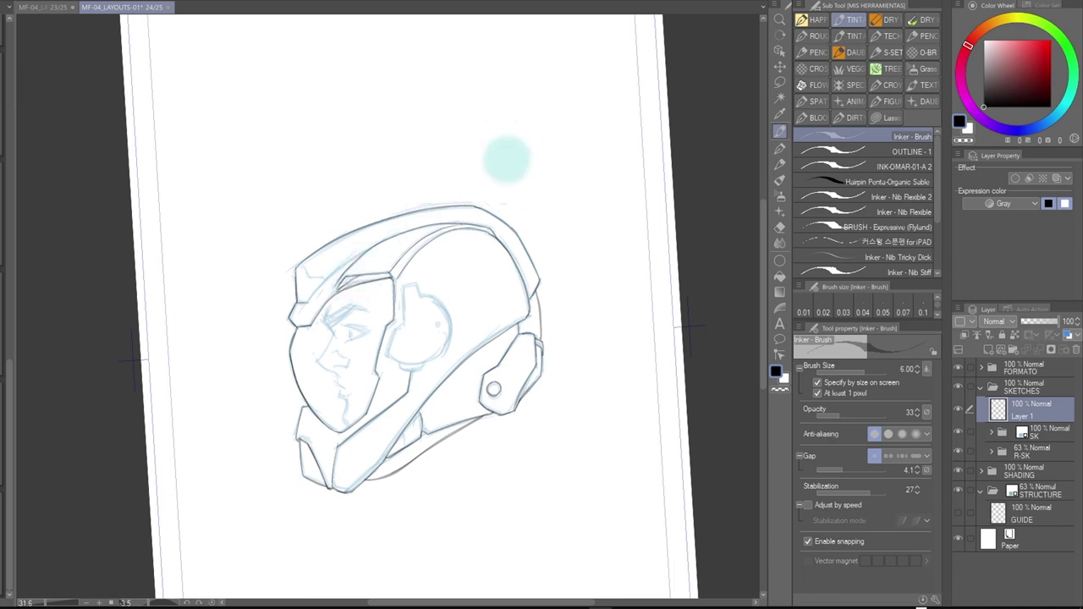
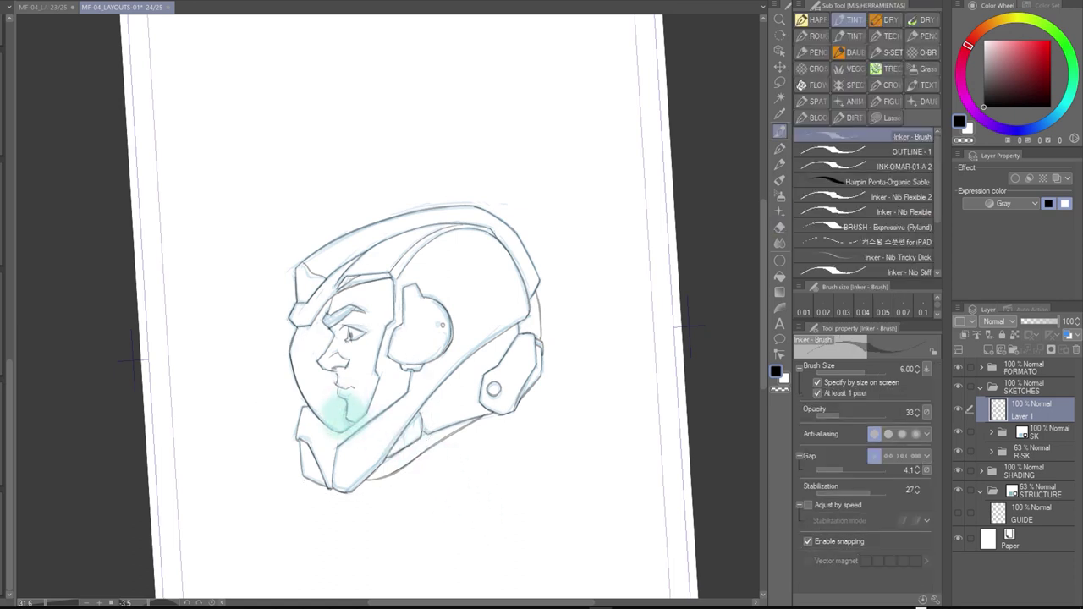
mouse_move(499, 501)
left_mouse_down()
mouse_move(490, 445)
mouse_move(474, 448)
left_mouse_up()
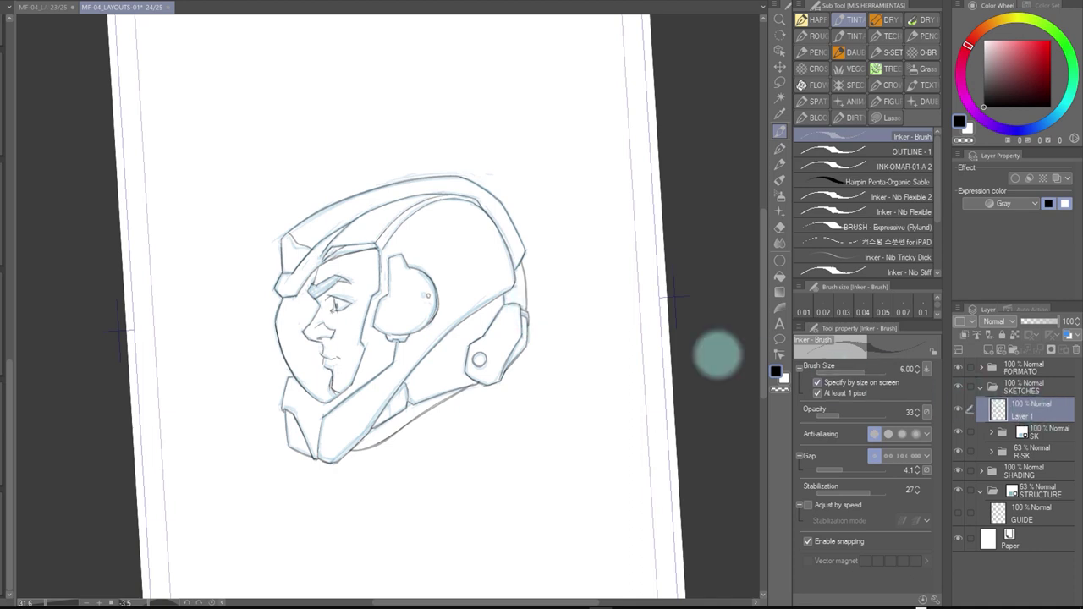
Lasso the inked face, cut and paste it onto its own layer above the helmet lines, and clear the selection
key("m")
mouse_move(314, 249)
left_mouse_down()
mouse_move(303, 281)
mouse_move(295, 357)
mouse_move(326, 401)
mouse_move(349, 372)
mouse_move(357, 323)
mouse_move(360, 276)
mouse_move(342, 254)
left_mouse_up()
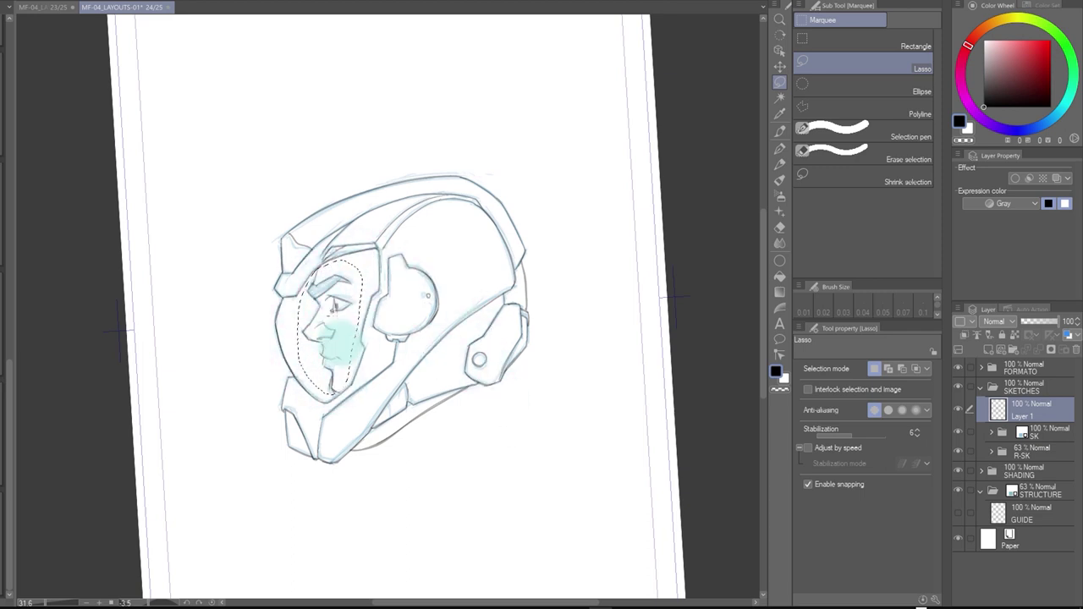
left_click_drag(468, 456, 390, 381)
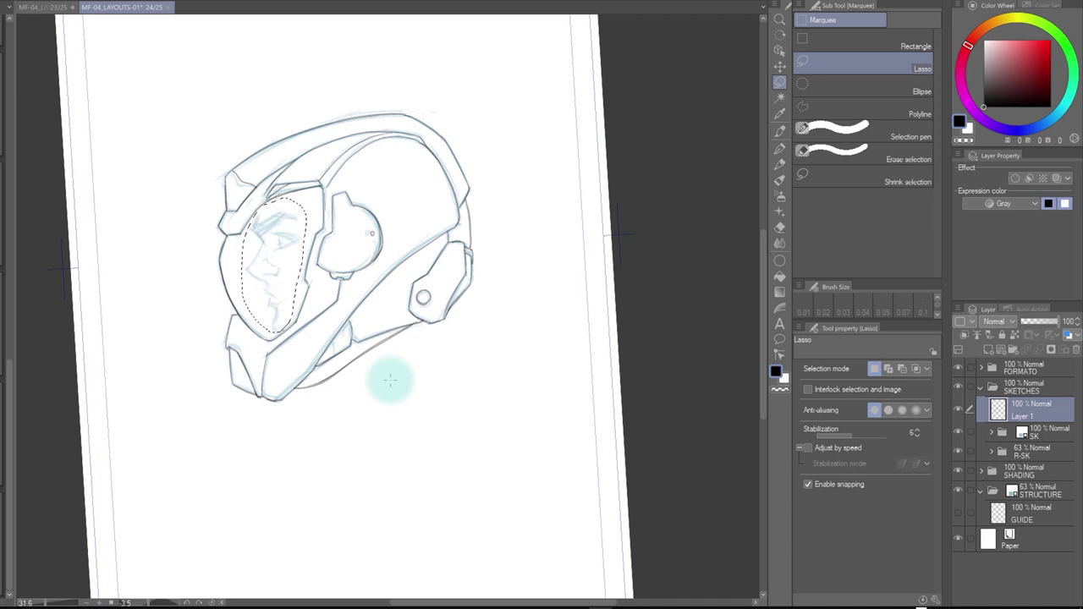
key("ctrl+v")
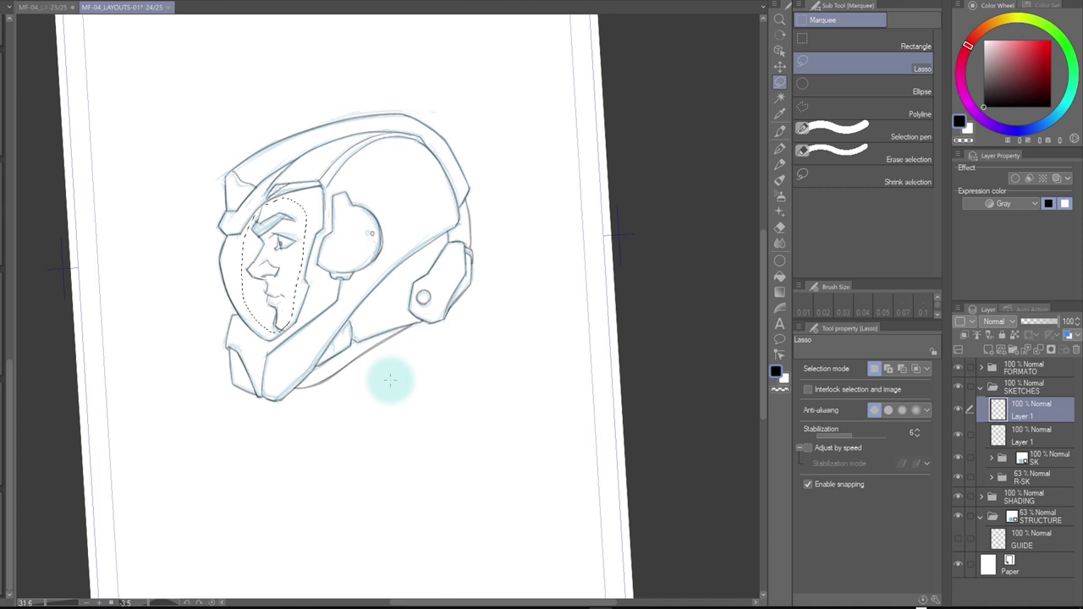
key("ctrl+d")
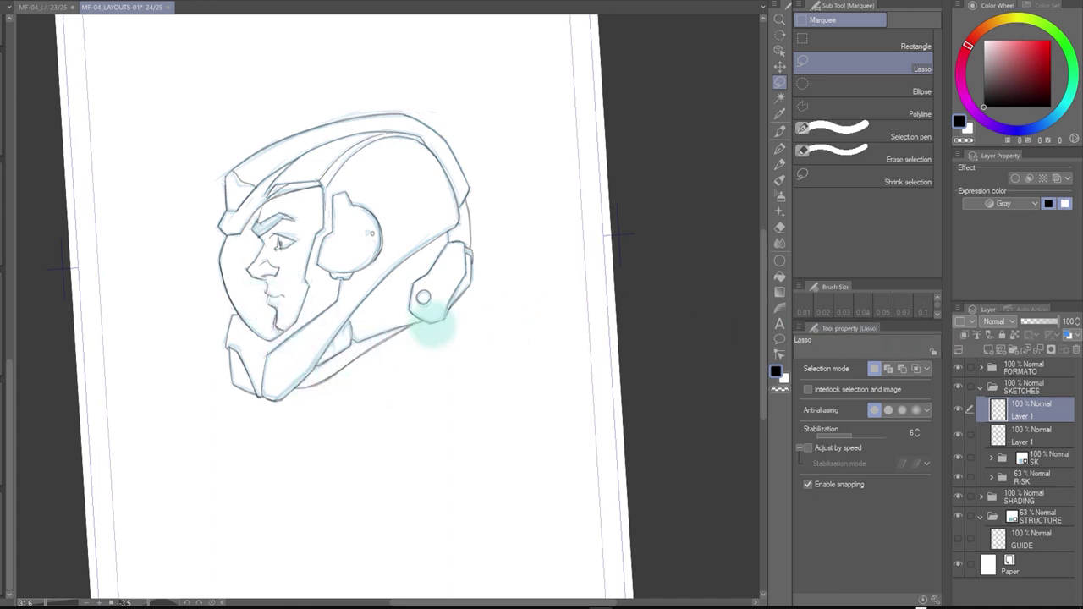
Scale the helmet line layer to about 98% width and 97% height and rotate it about 6.8° around the face
left_click(1026, 433)
key("ctrl+t")
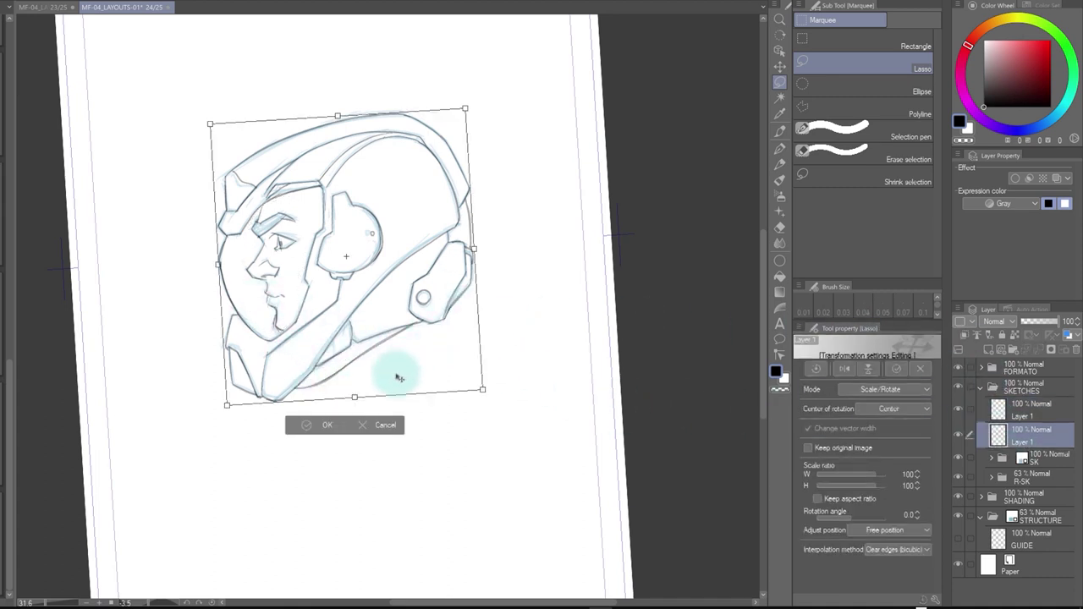
left_click_drag(230, 392, 238, 390)
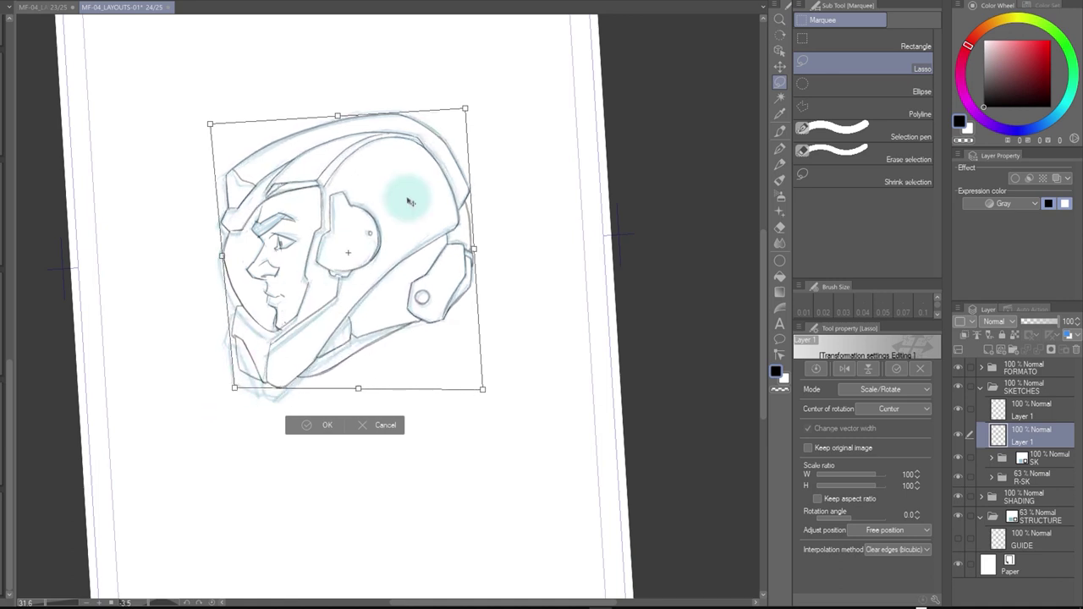
left_click_drag(466, 107, 466, 111)
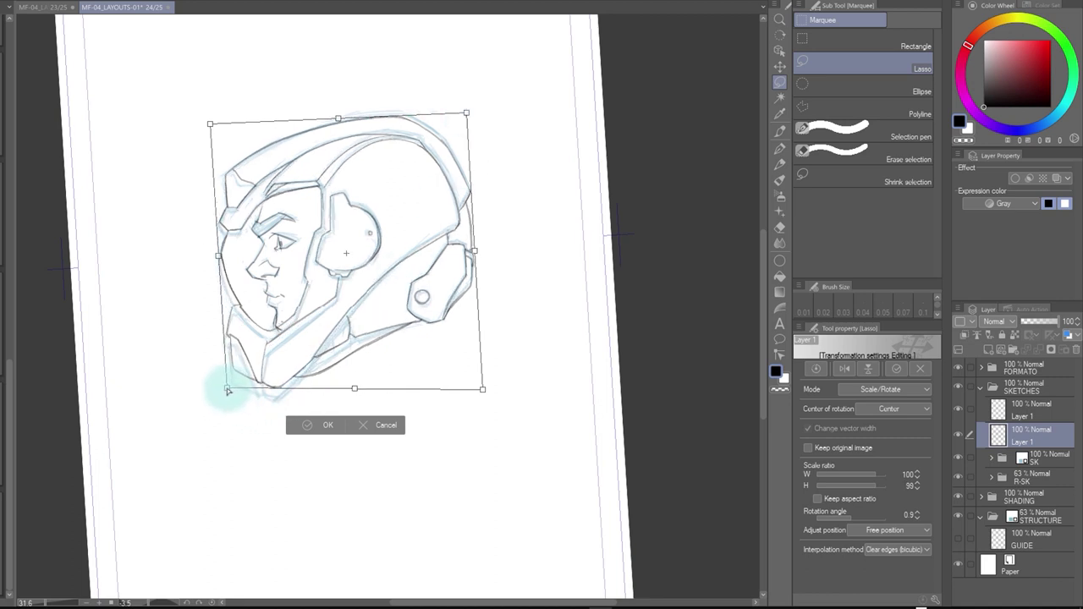
left_click_drag(231, 390, 232, 391)
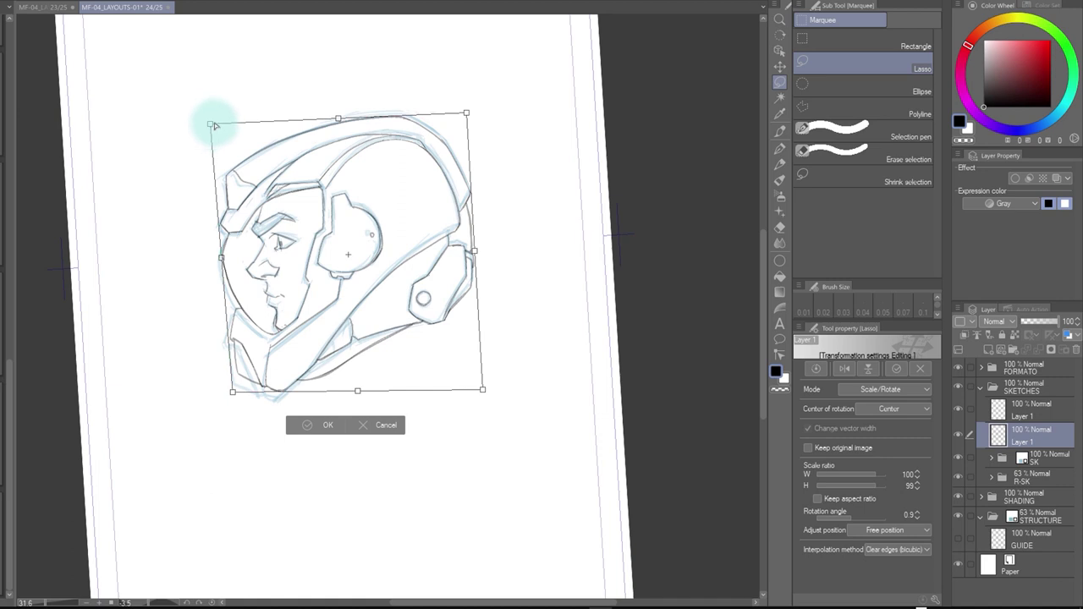
left_click_drag(211, 123, 216, 127)
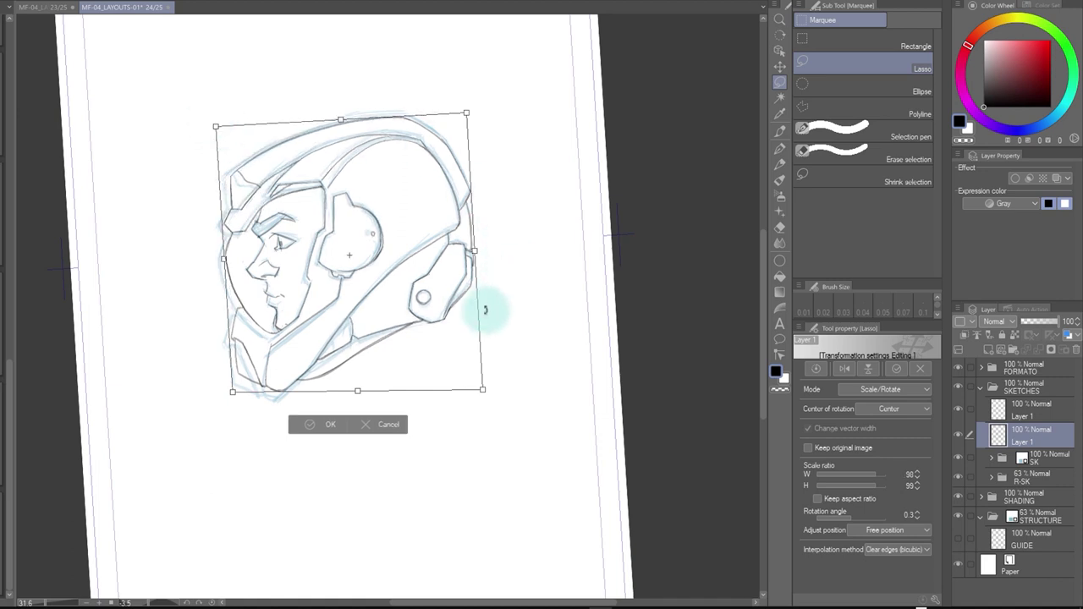
mouse_move(524, 299)
left_mouse_down()
mouse_move(435, 314)
mouse_move(438, 327)
mouse_move(454, 310)
mouse_move(532, 295)
mouse_move(429, 341)
mouse_move(522, 282)
mouse_move(479, 288)
mouse_move(513, 280)
mouse_move(427, 327)
mouse_move(423, 314)
mouse_move(463, 294)
mouse_move(431, 312)
mouse_move(441, 350)
mouse_move(382, 251)
mouse_move(448, 264)
mouse_move(451, 305)
mouse_move(452, 261)
mouse_move(406, 363)
mouse_move(216, 387)
left_mouse_up()
left_click_drag(462, 410, 460, 406)
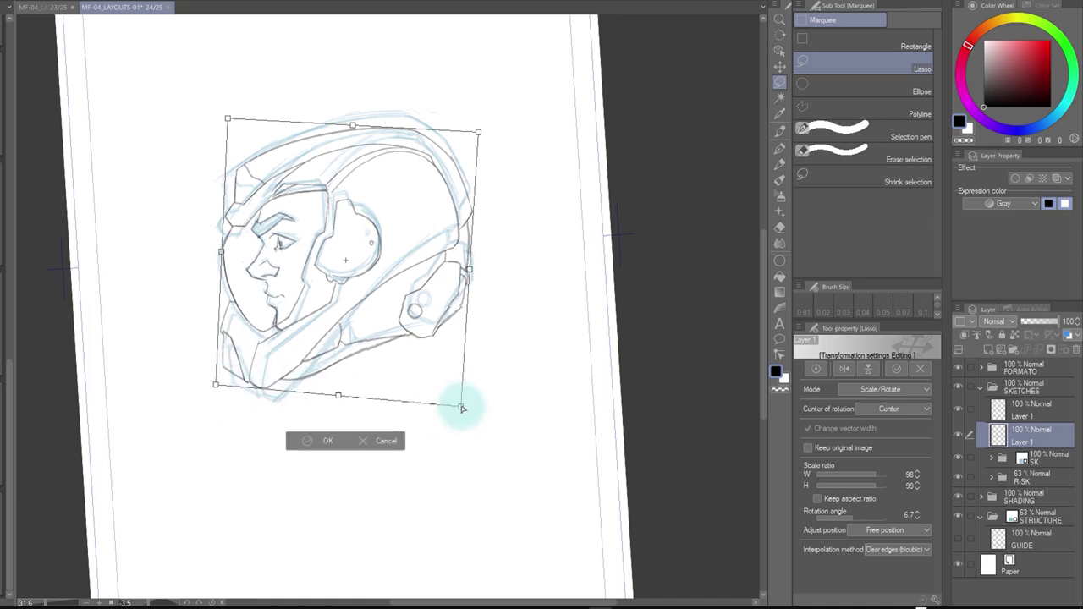
left_click_drag(231, 116, 229, 120)
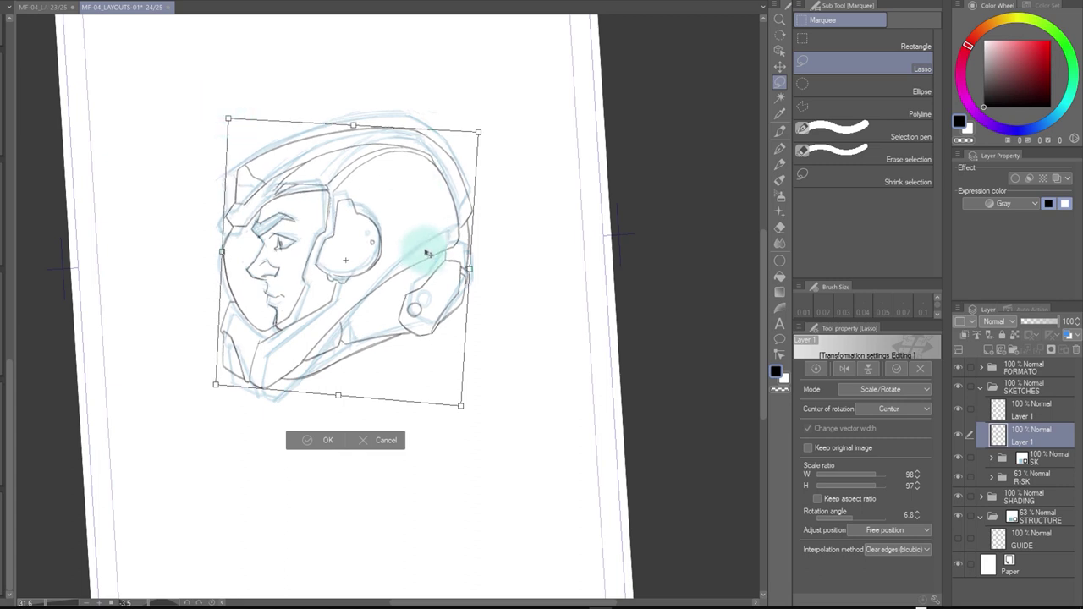
key("Return")
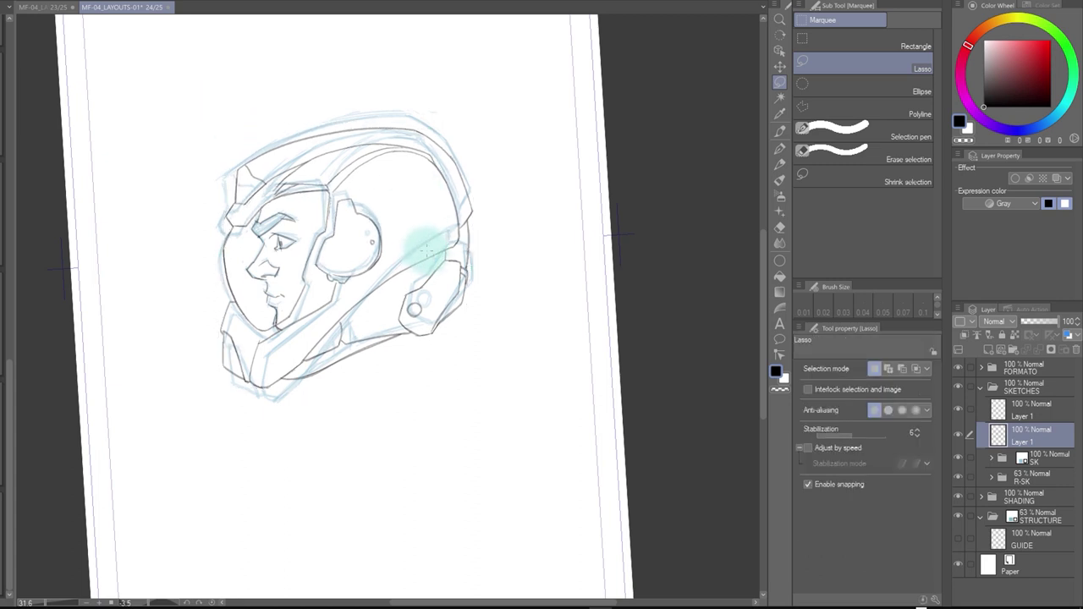
Hide the SK underlay folder and mesh-transform the helmet lines, pushing the chin guard outward and tucking in the lower back edge
left_click(959, 457)
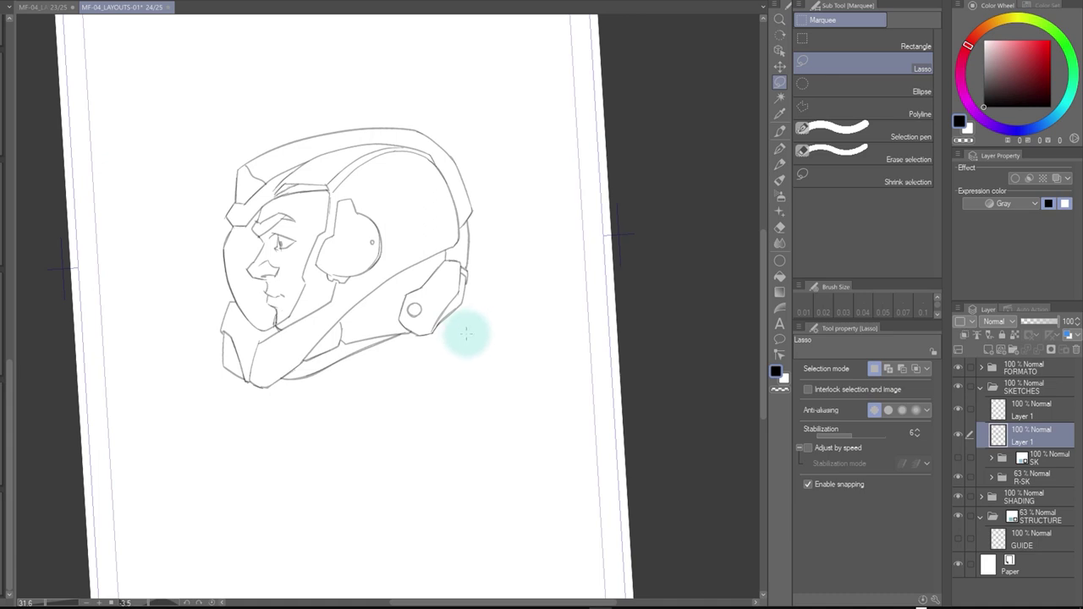
key("ctrl+shift+t")
left_click_drag(479, 294, 480, 271)
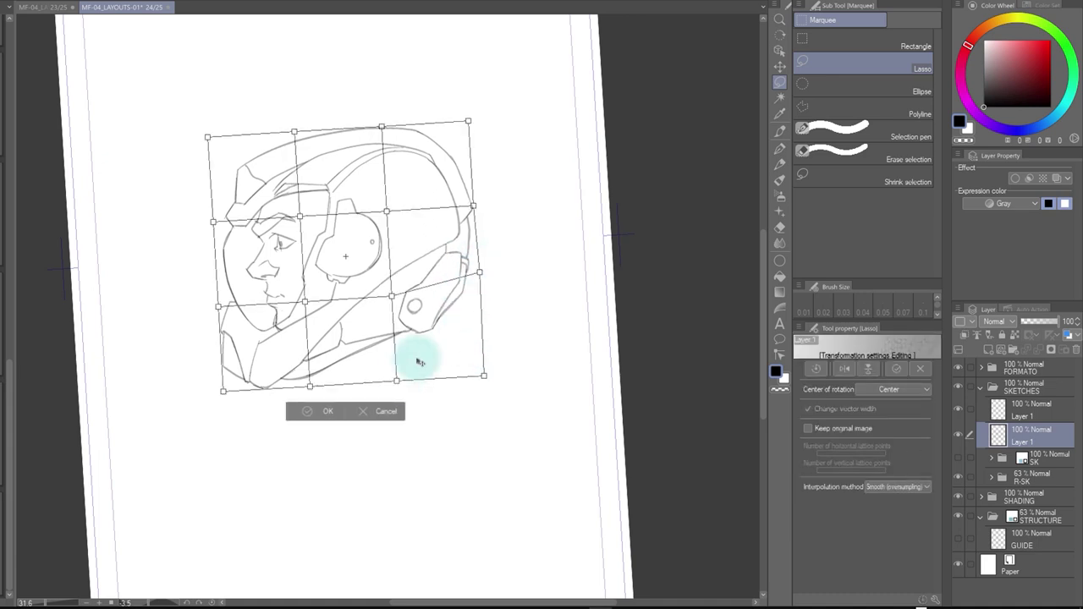
left_click_drag(396, 380, 394, 372)
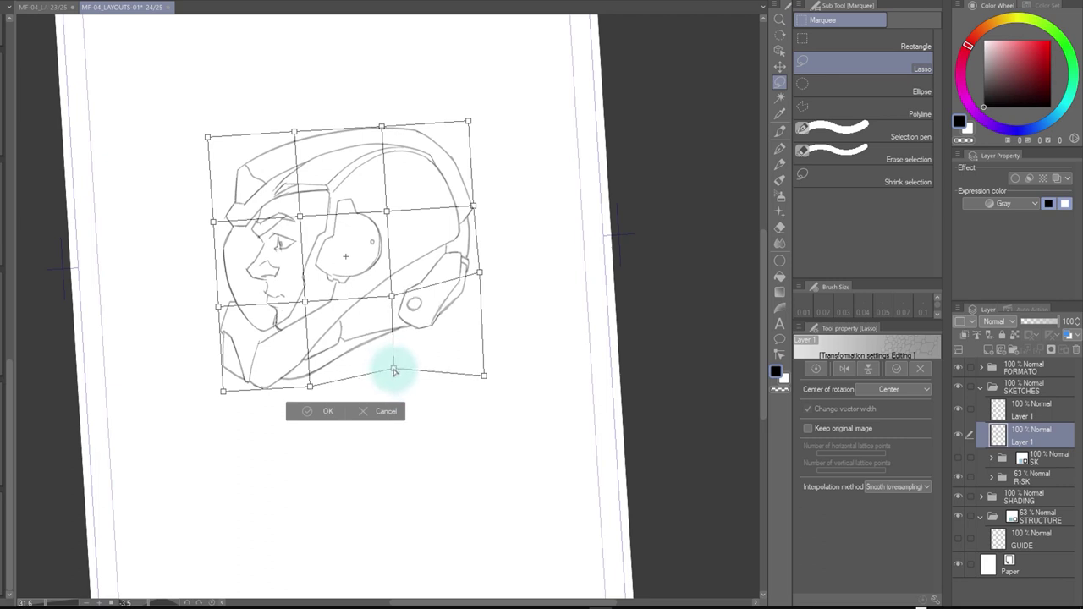
left_click_drag(480, 273, 474, 274)
left_click_drag(468, 121, 479, 125)
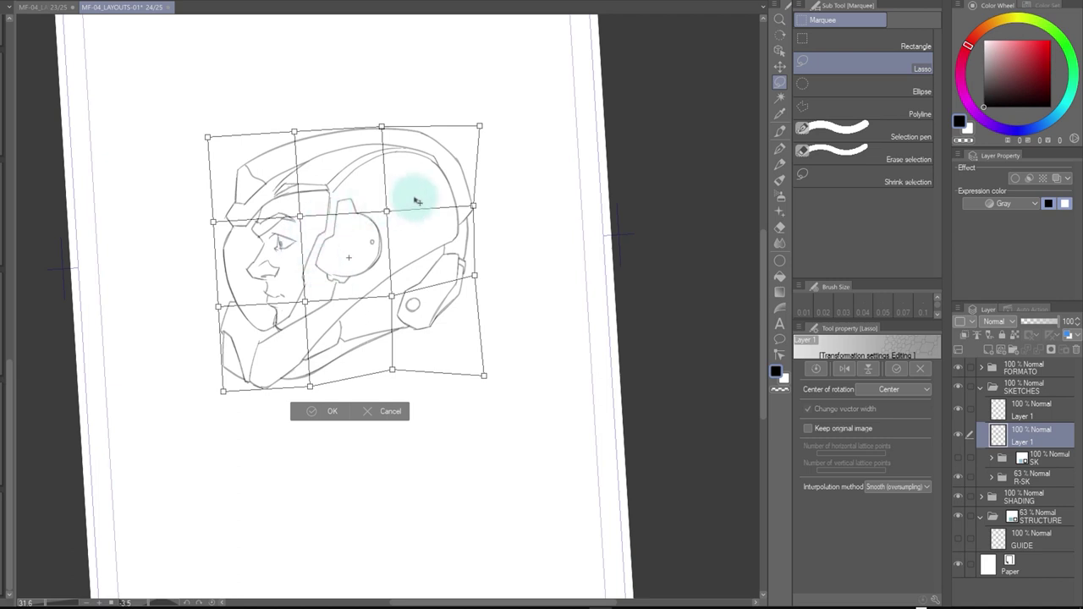
left_click_drag(309, 386, 294, 390)
left_click_drag(223, 391, 209, 381)
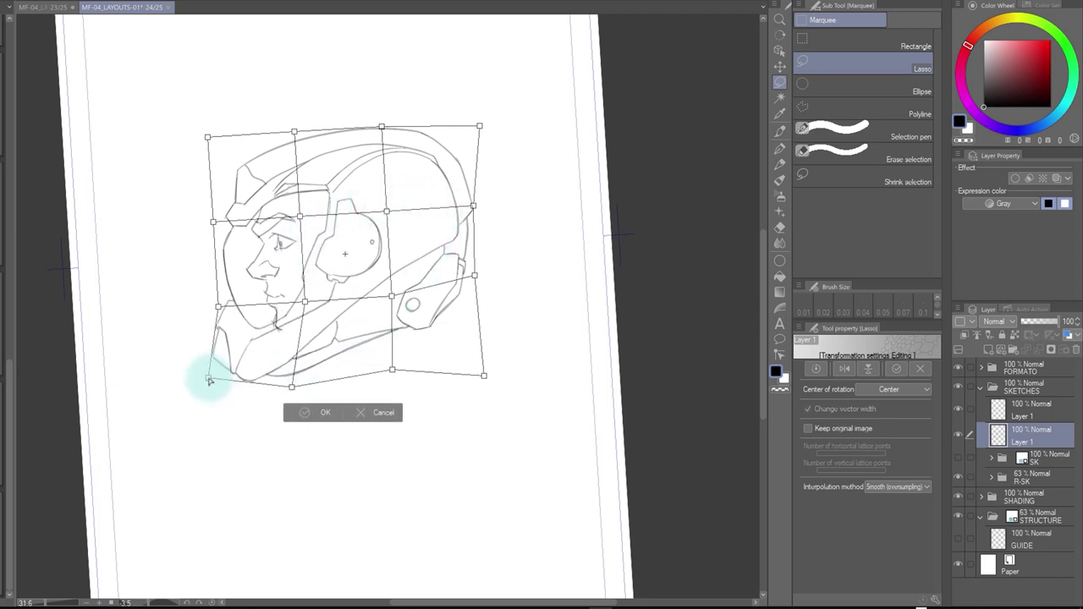
left_click_drag(395, 368, 391, 360)
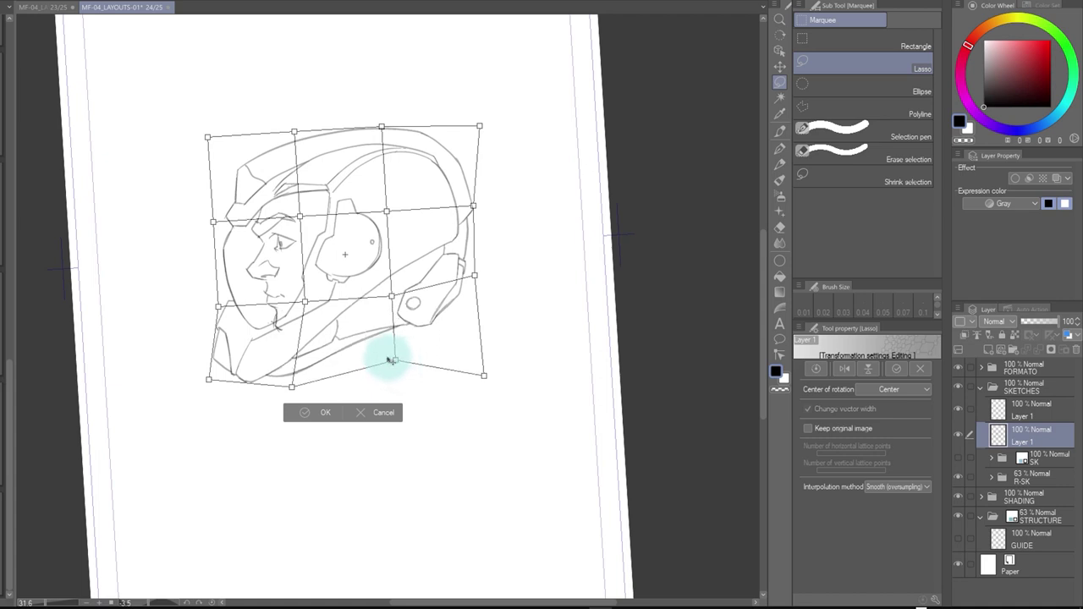
left_click_drag(291, 386, 288, 390)
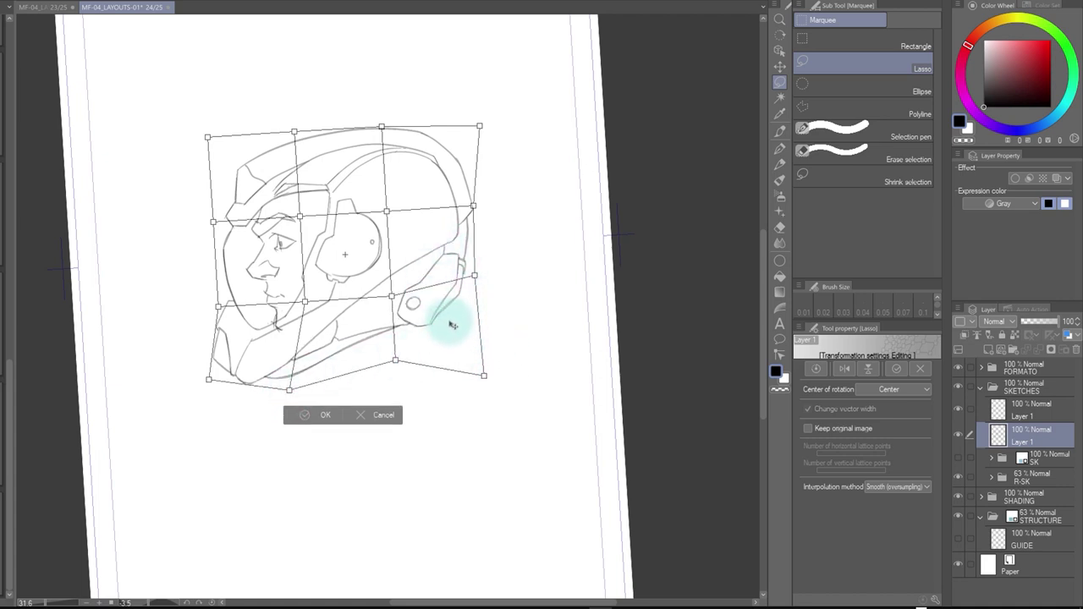
key("Return")
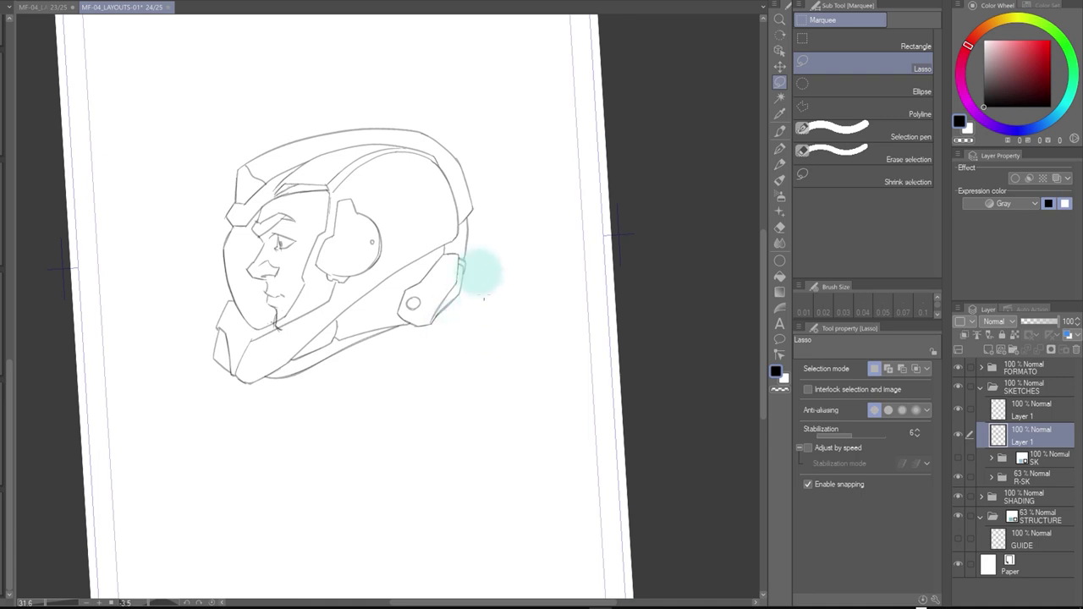
Ink a few hair strands on the forehead beneath the brow plate with the Inker - Brush
key("p")
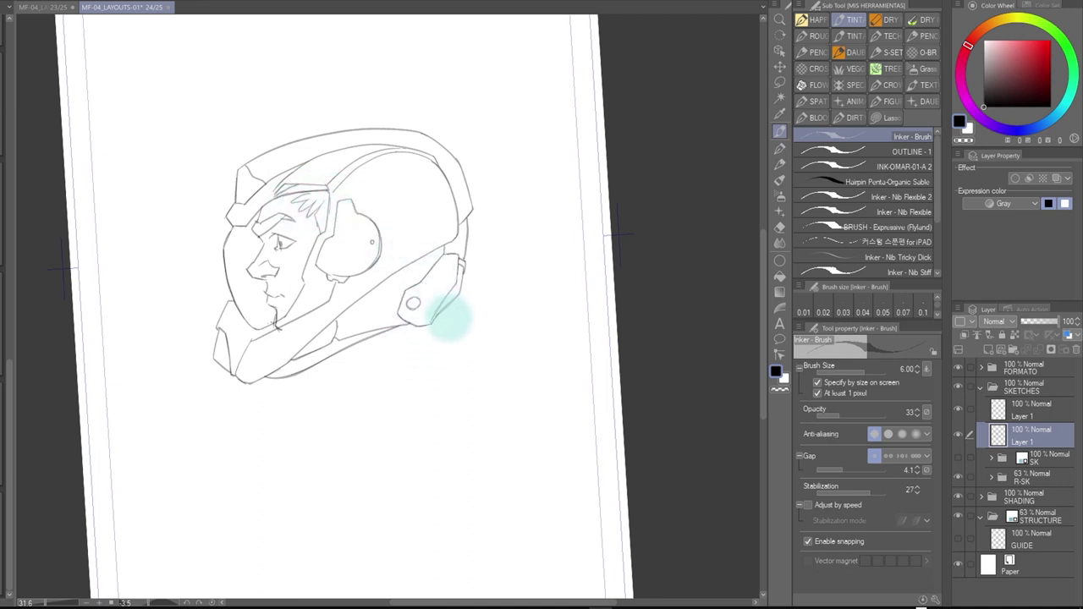
key("ctrl+space")
left_click_drag(477, 322, 411, 433)
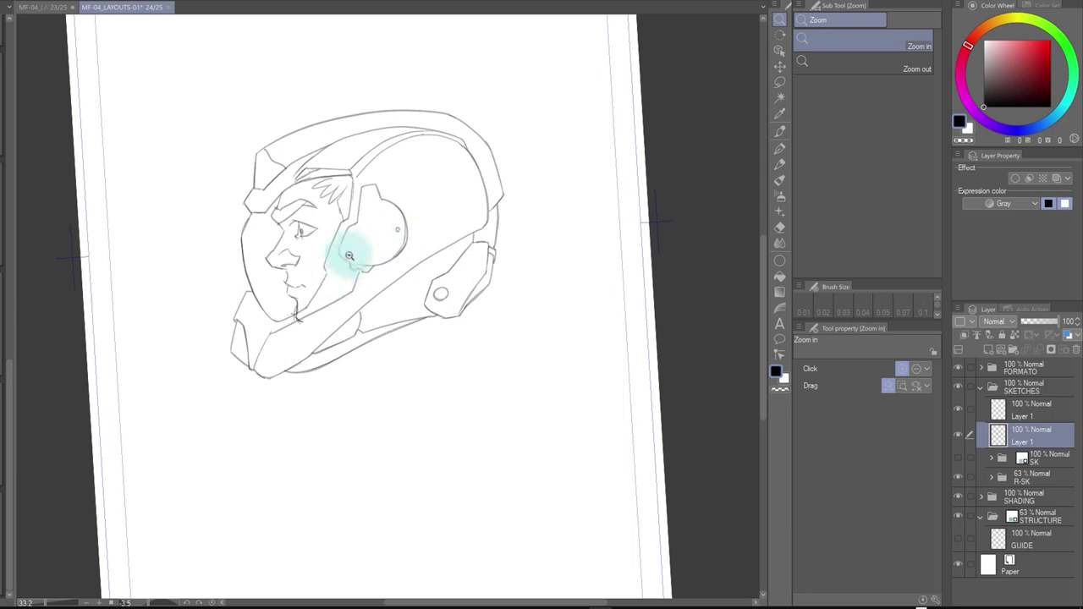
Erase and redraw uneven helmet lines around the ear cup, the crown's back curve and the visor's front edge
key("e")
key("p")
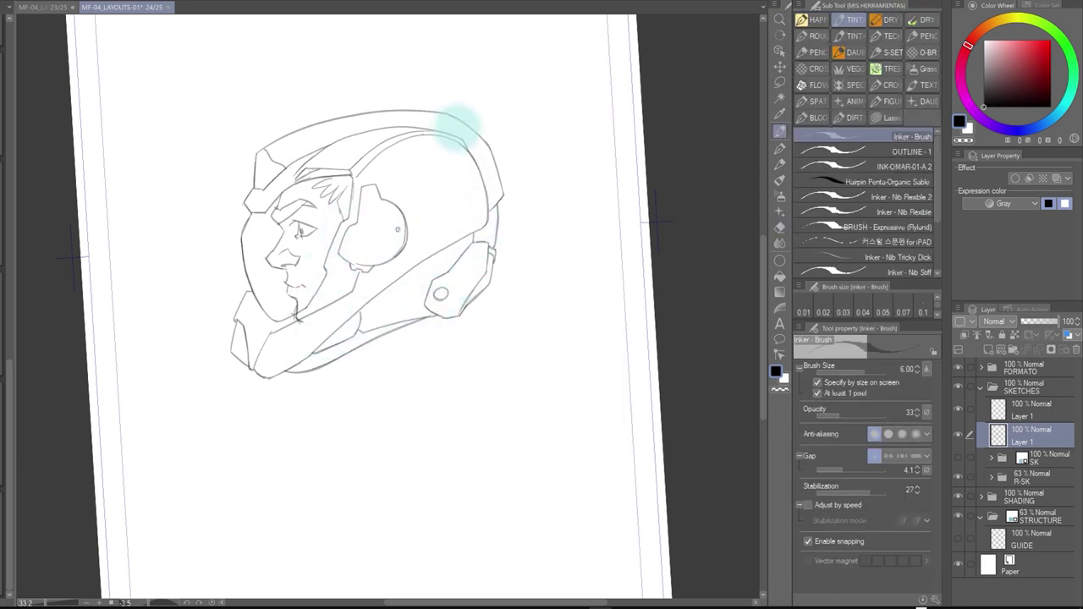
key("e")
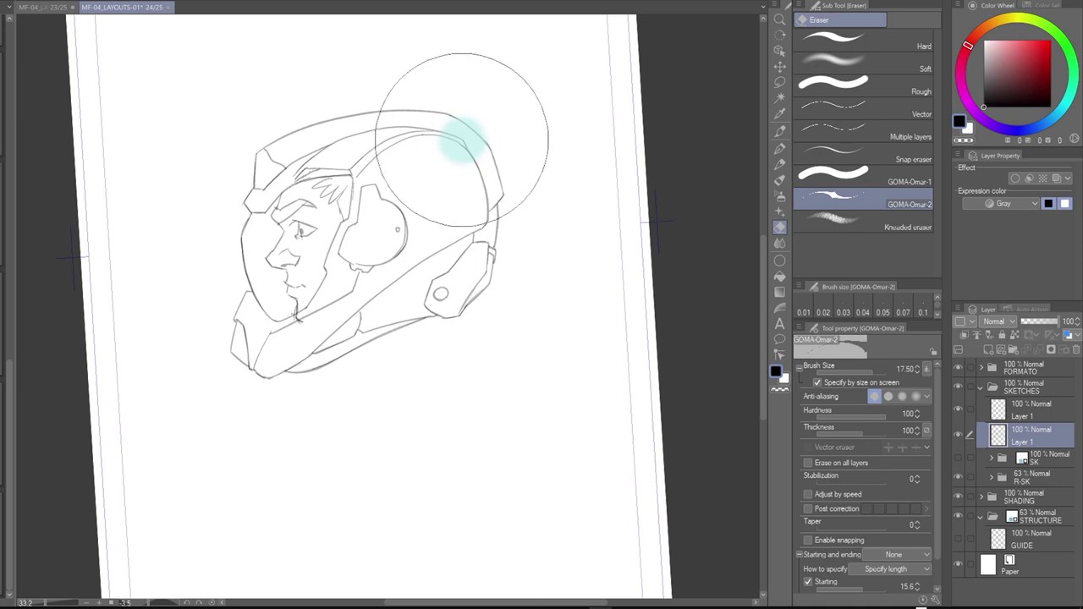
key("p")
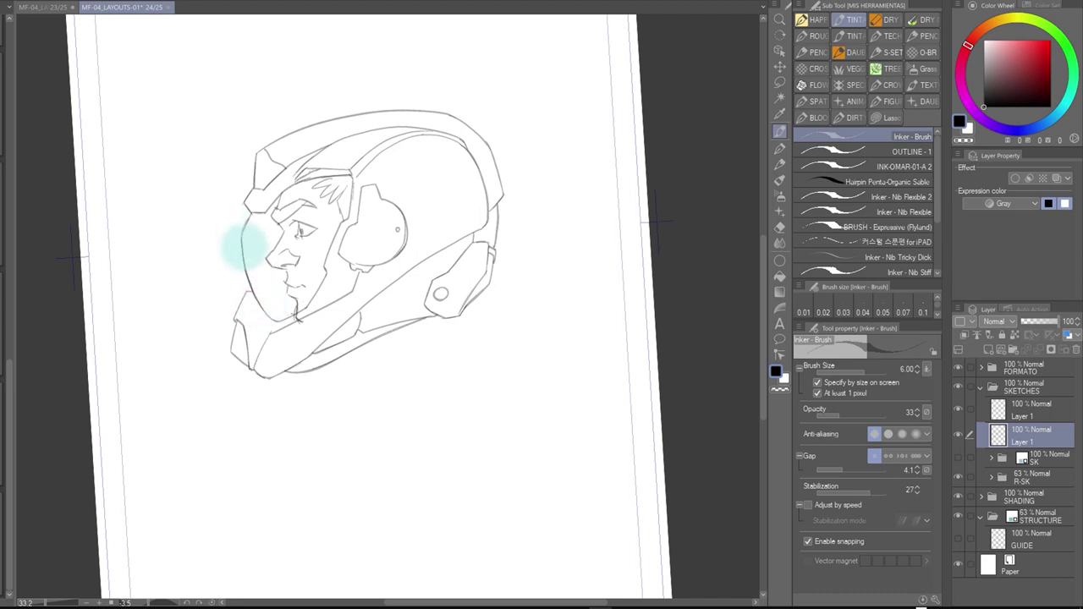
key("e")
key("p")
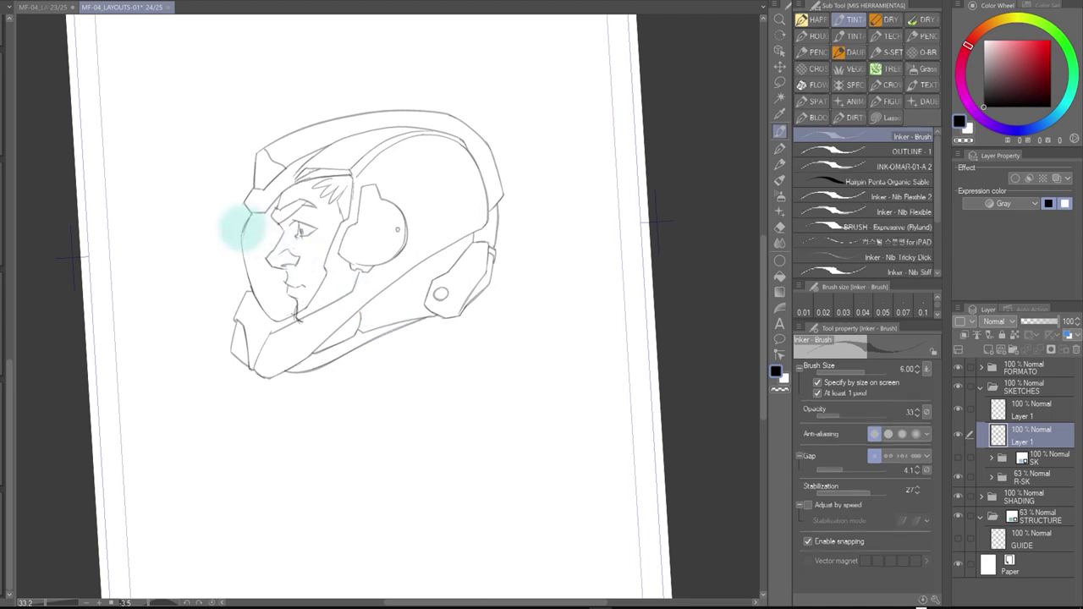
key("e")
key("ctrl+space")
left_click_drag(507, 295, 496, 297)
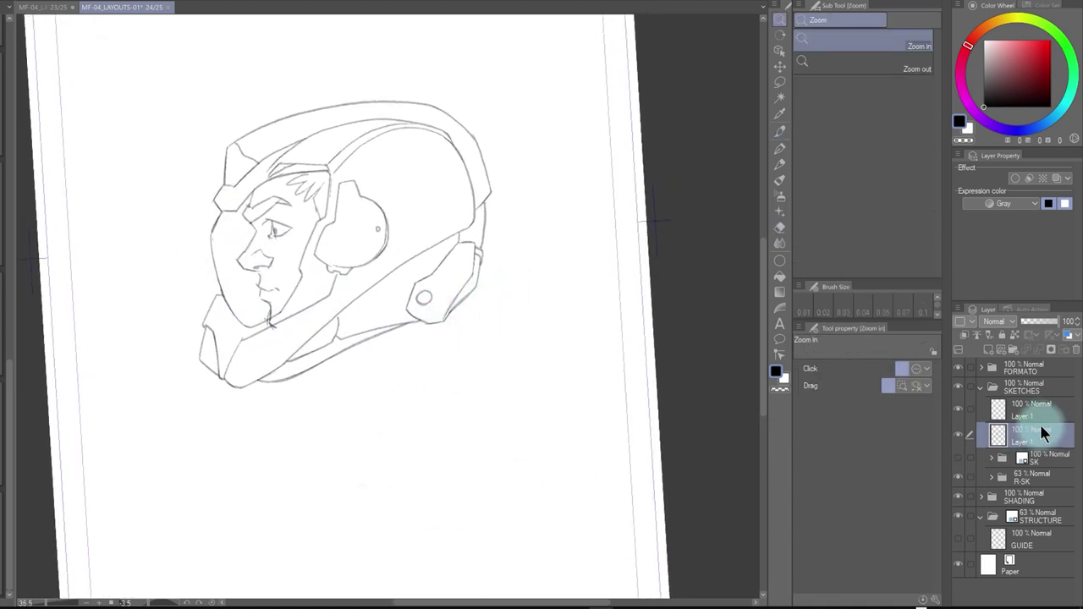
Lasso the hair strands, move them off the helmet layer onto their own layer, and merge that with the face layer
left_click(958, 411)
left_click(957, 412)
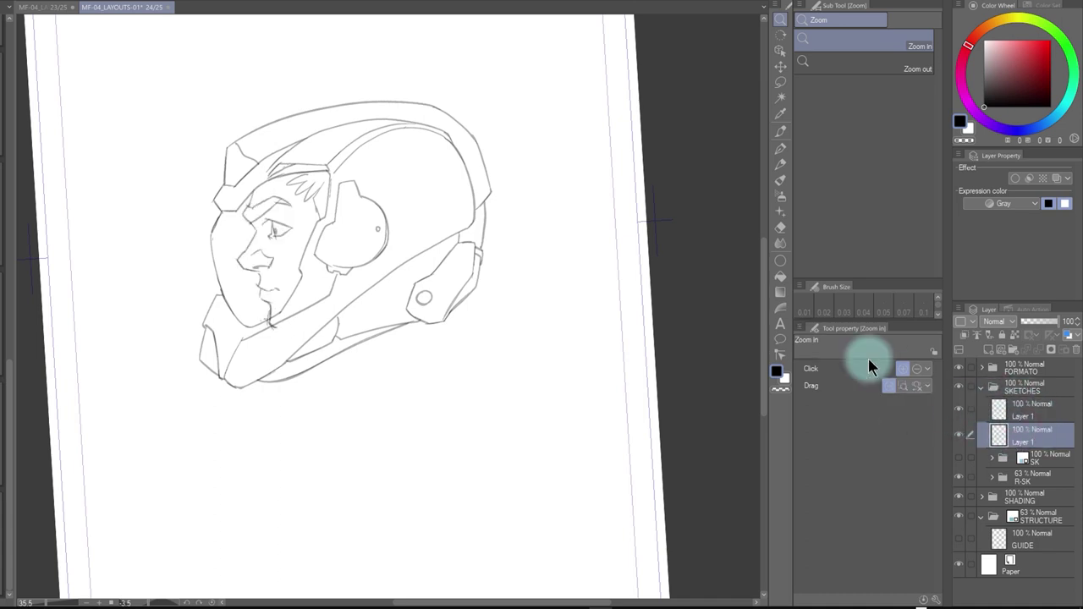
key("m")
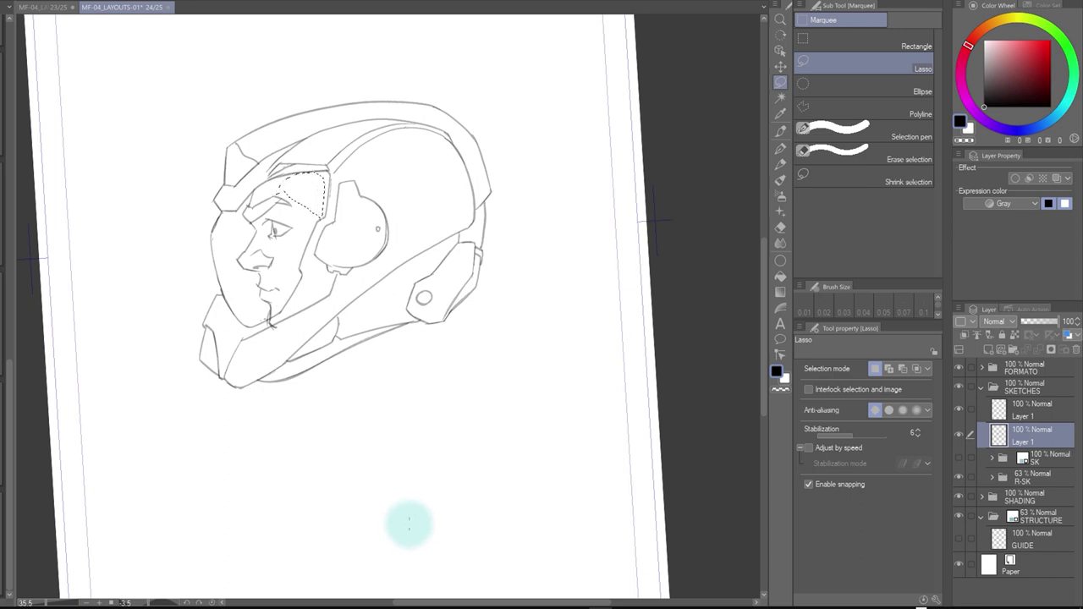
key("ctrl+v")
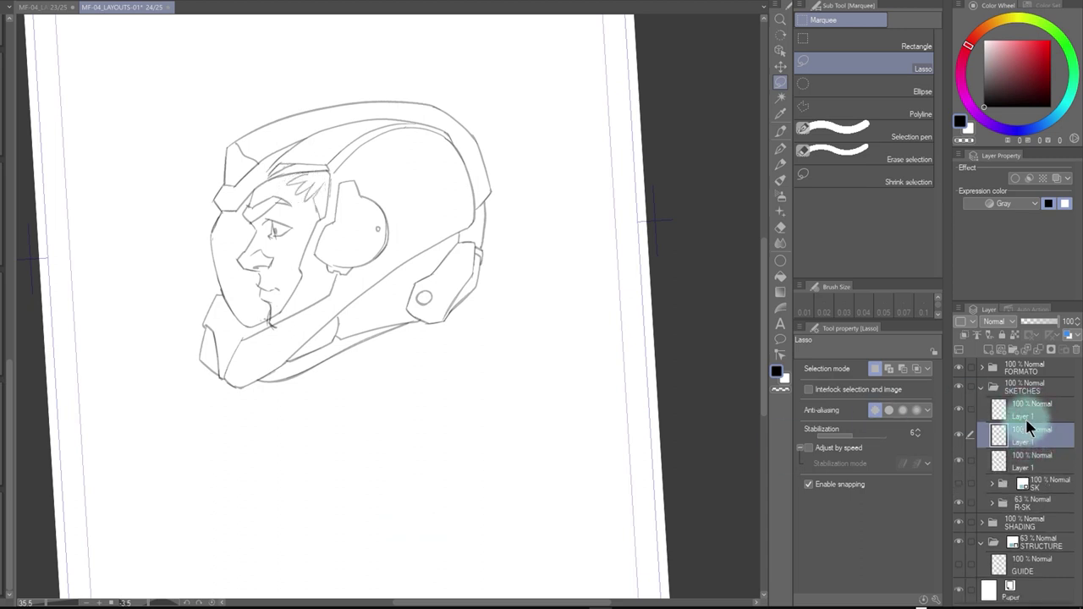
left_click(1025, 414, "ctrl")
key("ctrl+d")
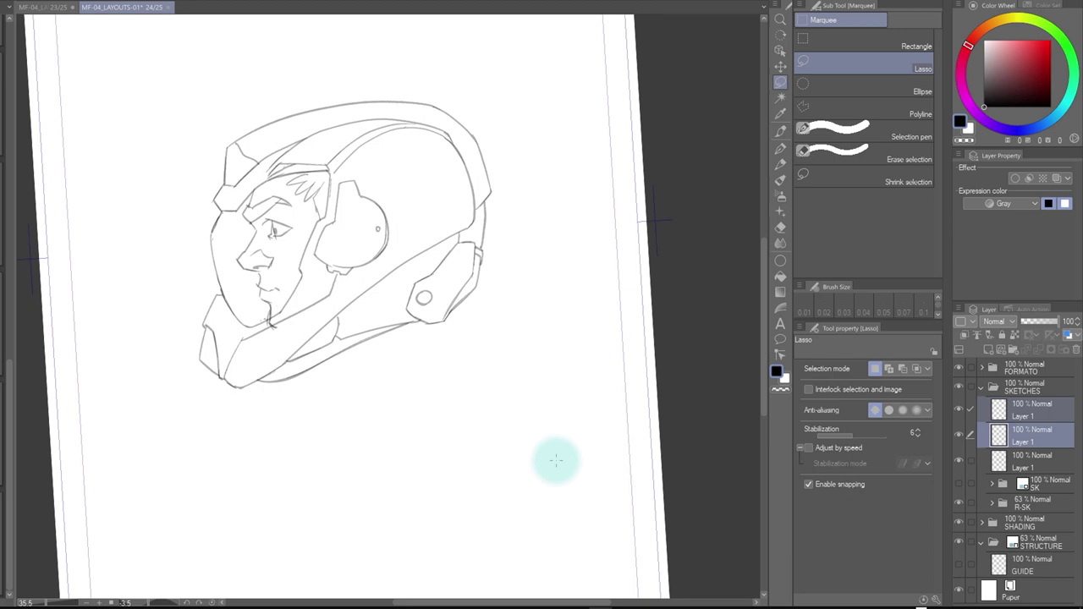
key("shift+alt+e")
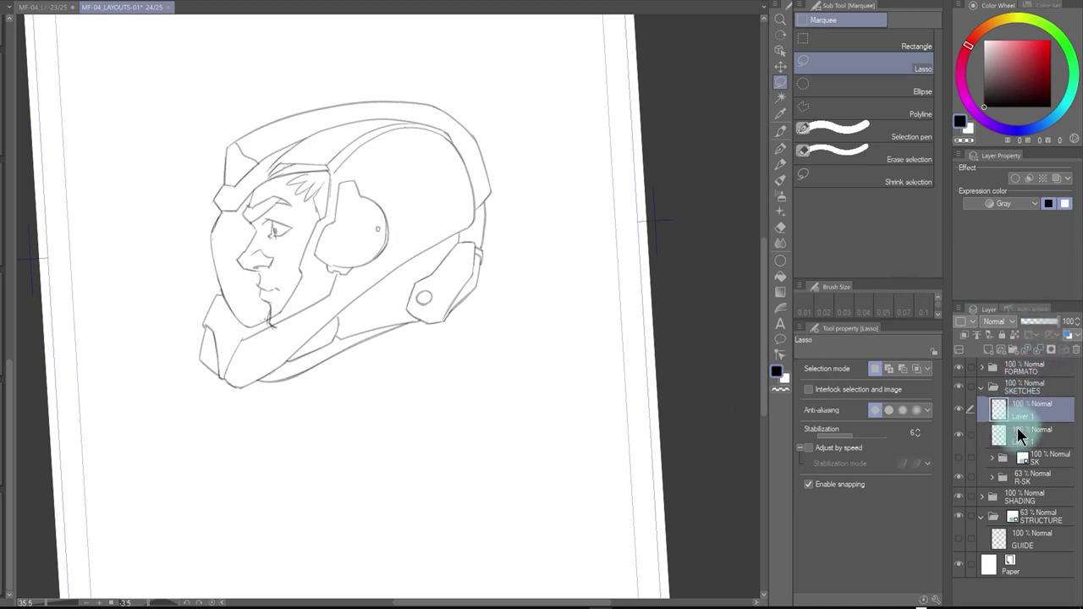
Reset the canvas rotation to 0 and save the page
left_click_drag(725, 454, 670, 445)
key("r")
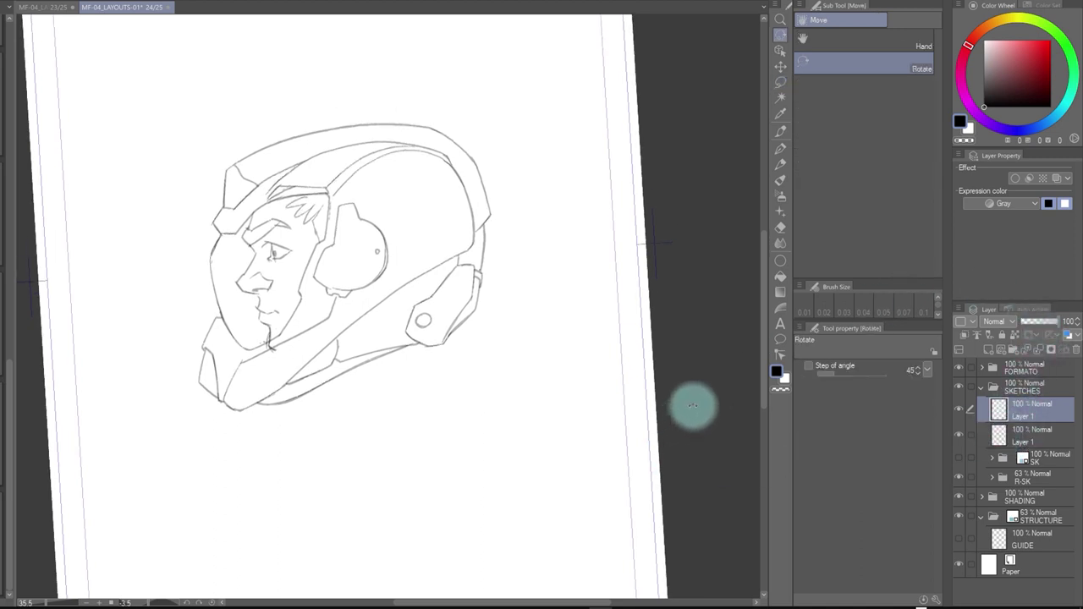
left_click_drag(694, 401, 692, 435)
key("ctrl+space")
left_click_drag(412, 322, 514, 375)
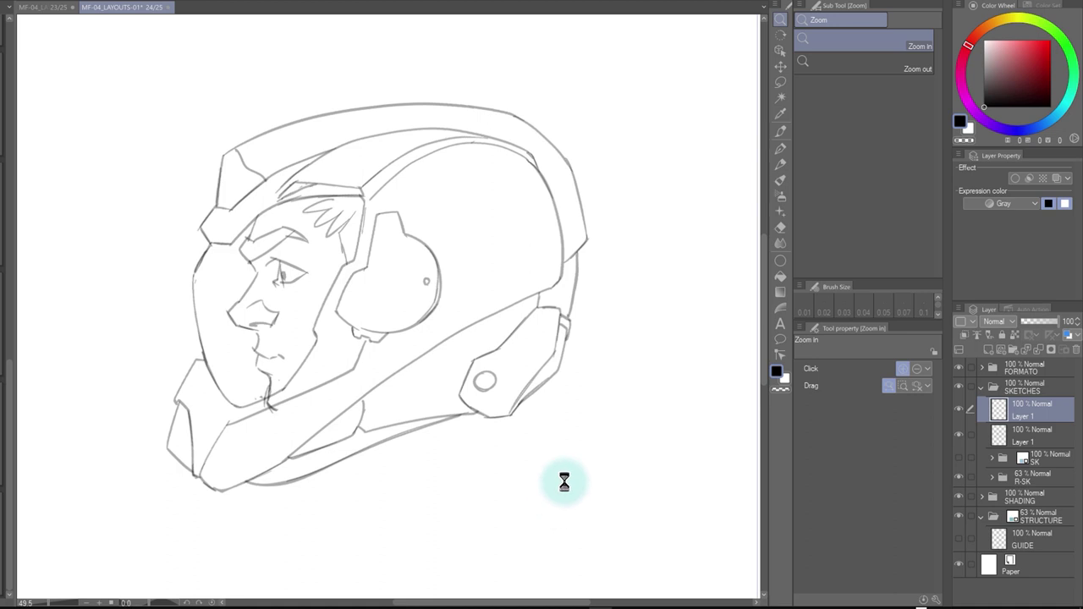
left_click_drag(580, 425, 512, 415)
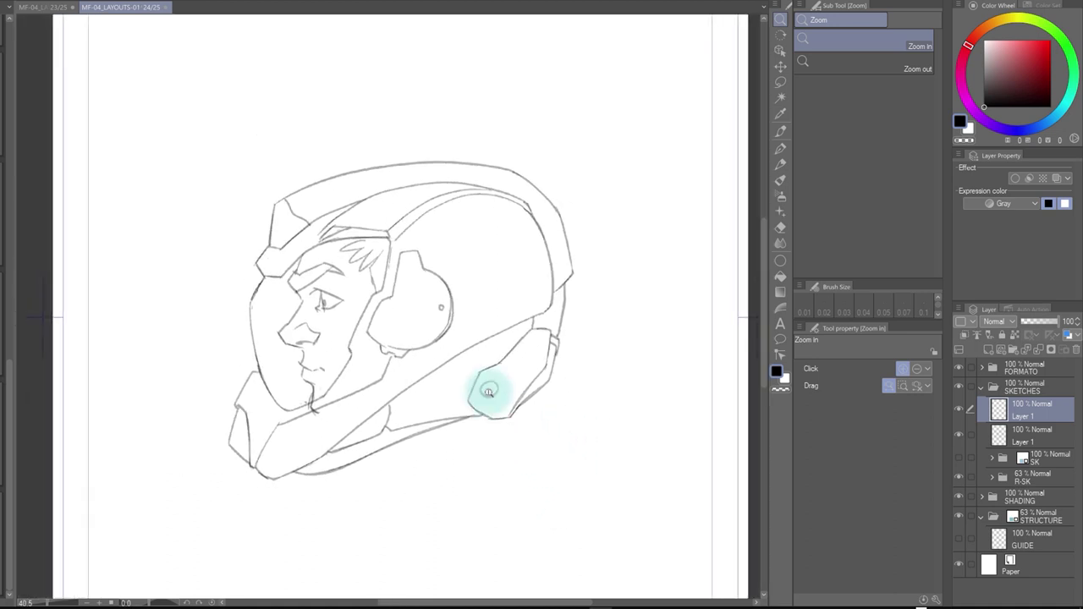
Switch to page 23 and give the STRUCTURE folder a muted teal-blue layer color from the MARS FRONTIER color set
left_click(45, 10)
left_click_drag(558, 382, 374, 206)
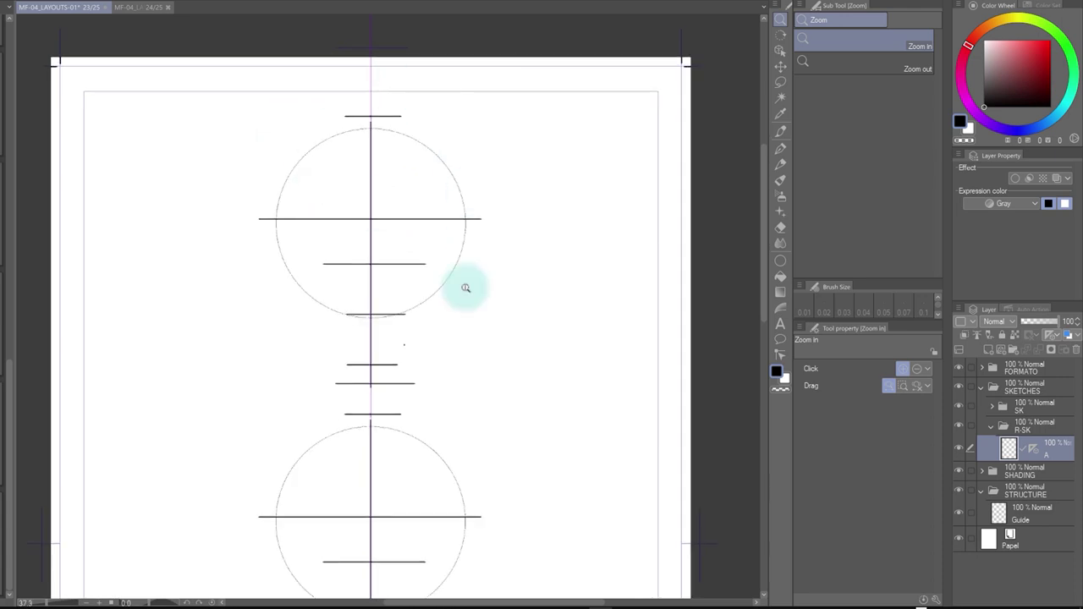
left_click(1040, 493)
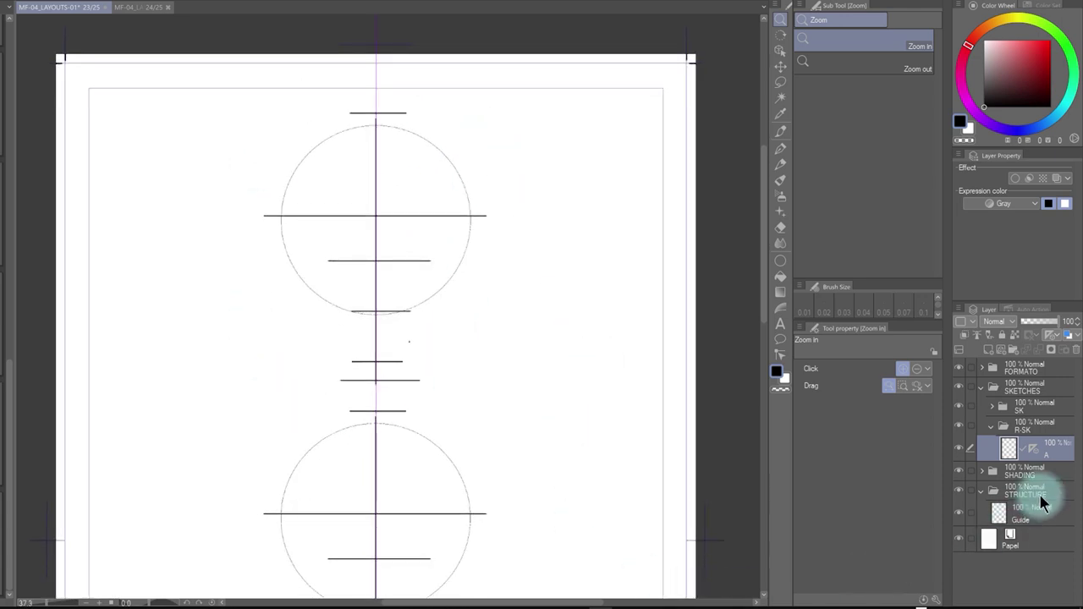
left_click(1068, 335)
left_click(1031, 194)
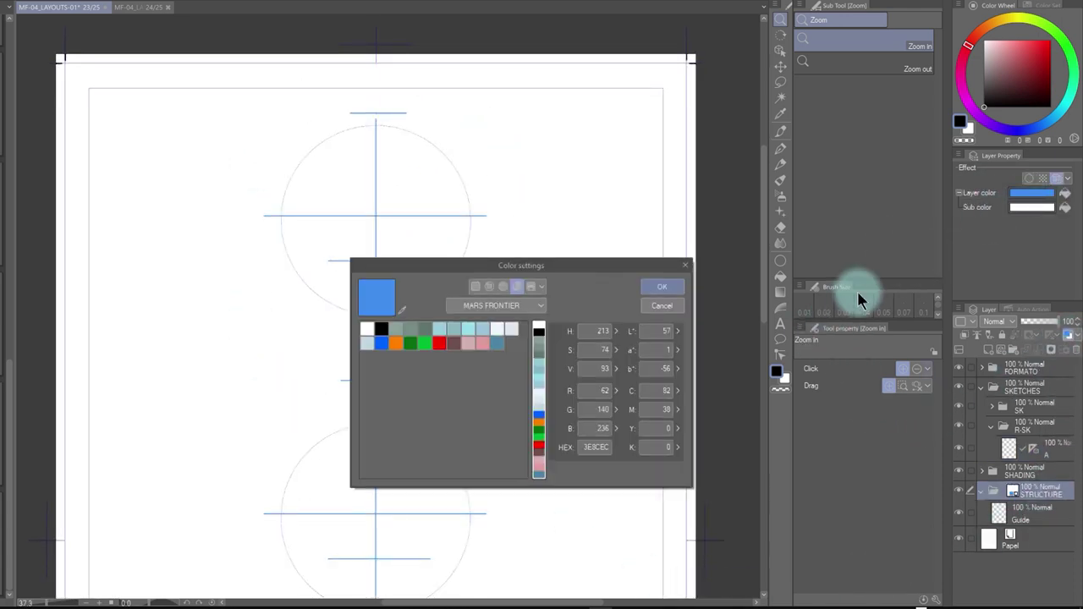
left_click(487, 344)
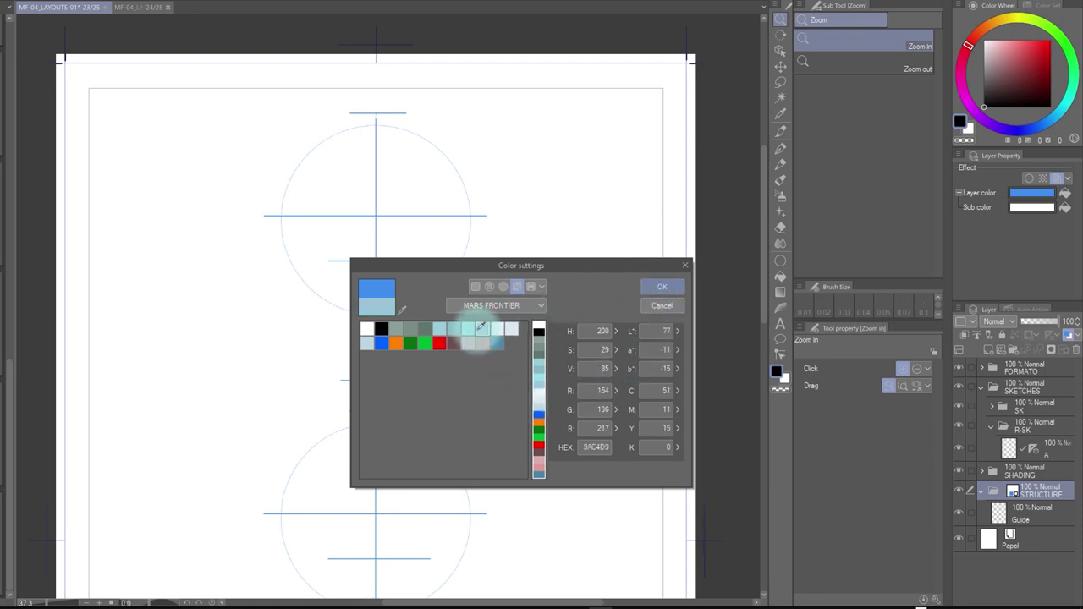
left_click(660, 287)
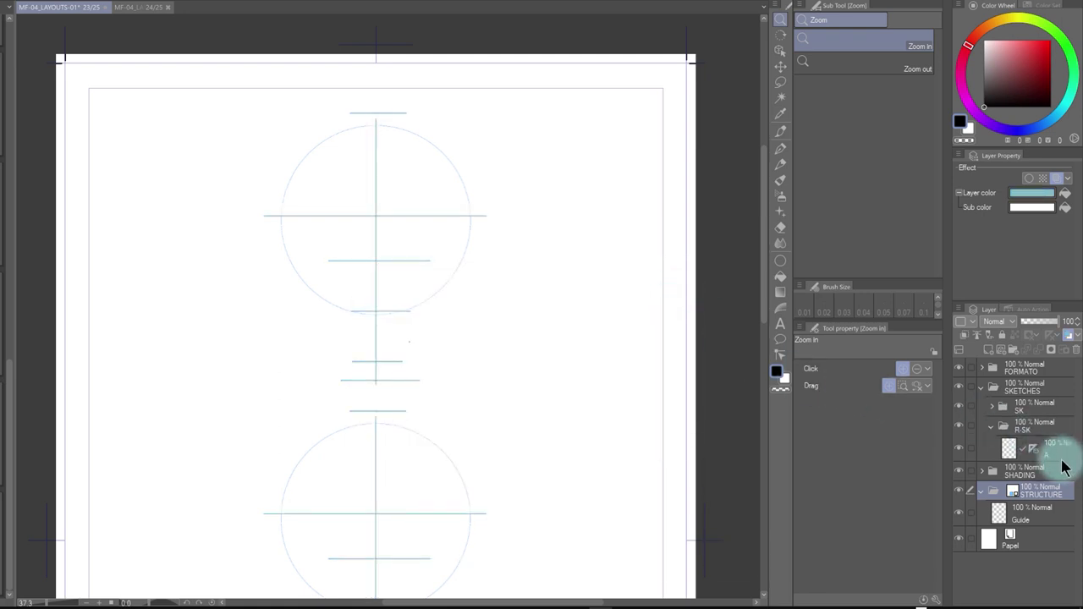
Lower the STRUCTURE folder's opacity to 62% and make the symmetry-ruler layer A in the R-SK folder active
left_click(1048, 329)
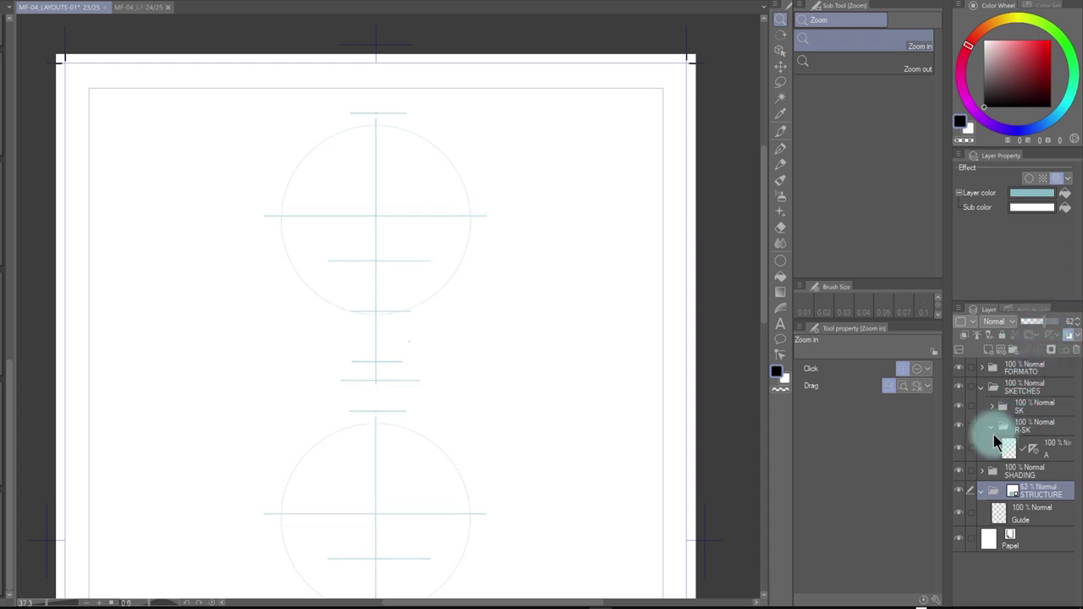
left_click(1038, 457)
scroll(367, 222, "down", 1)
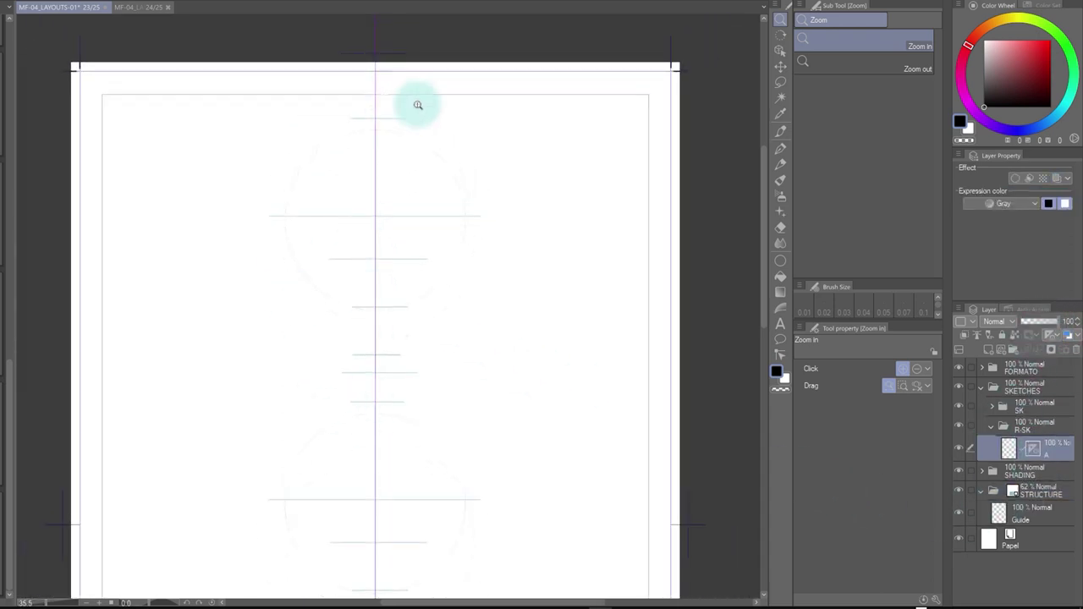
Sketch a symmetrical egg-shaped head outline around the upper guide circle with the Inker - Brush
key("p")
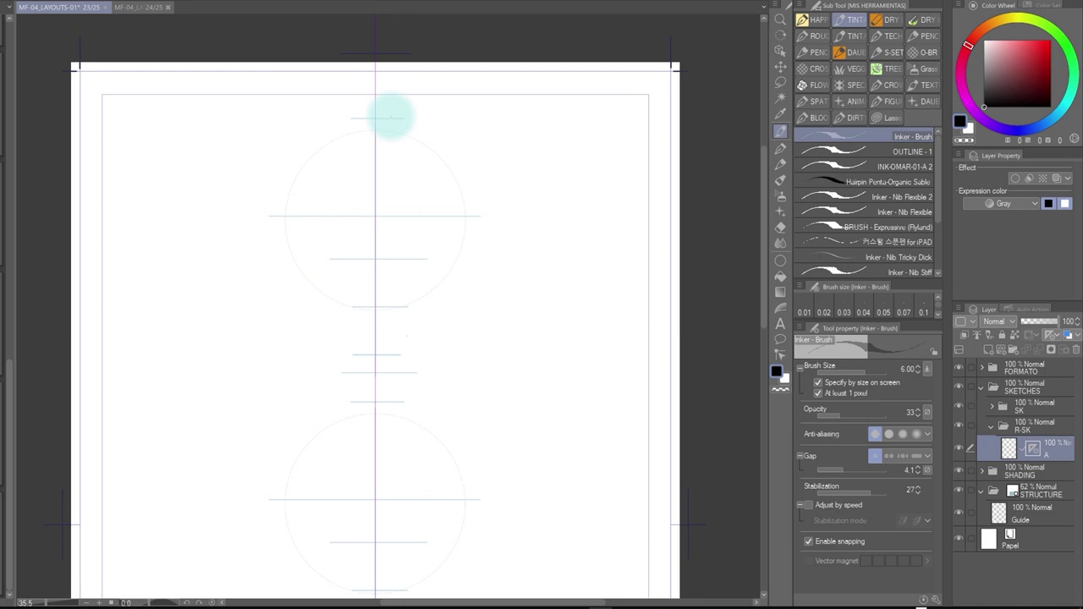
key("ctrl+space")
mouse_move(443, 249)
left_mouse_down()
mouse_move(442, 340)
mouse_move(421, 364)
left_mouse_up()
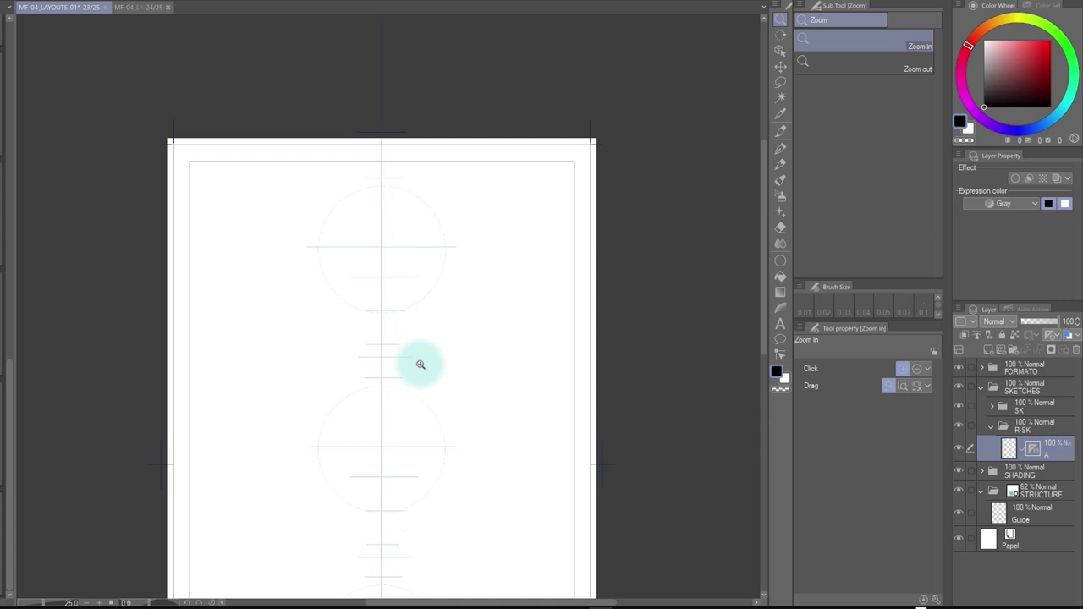
key("p")
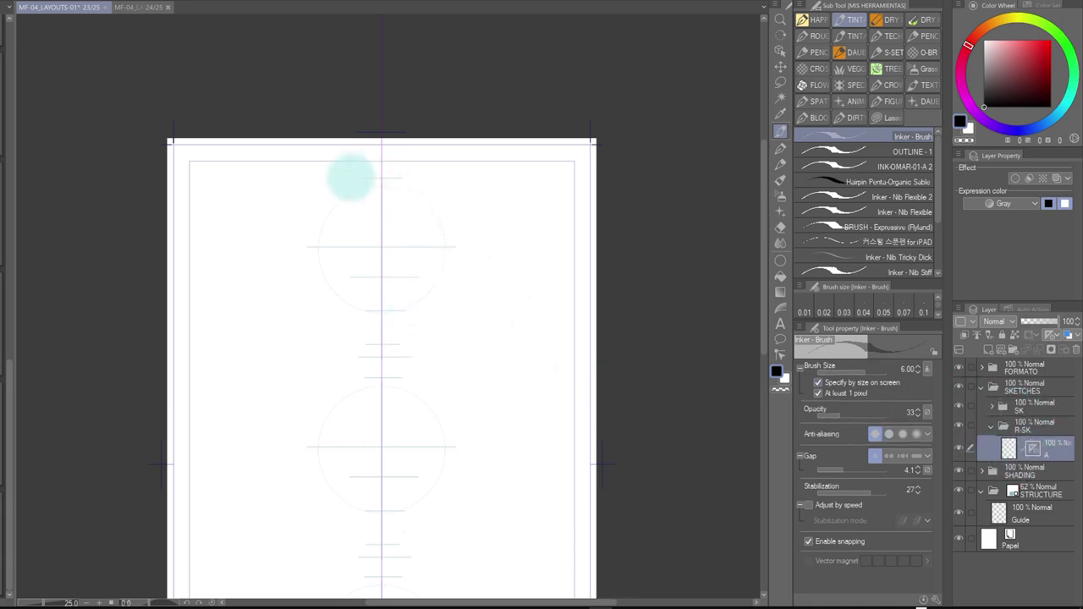
mouse_move(366, 180)
left_mouse_down()
mouse_move(325, 196)
mouse_move(438, 197)
left_mouse_up()
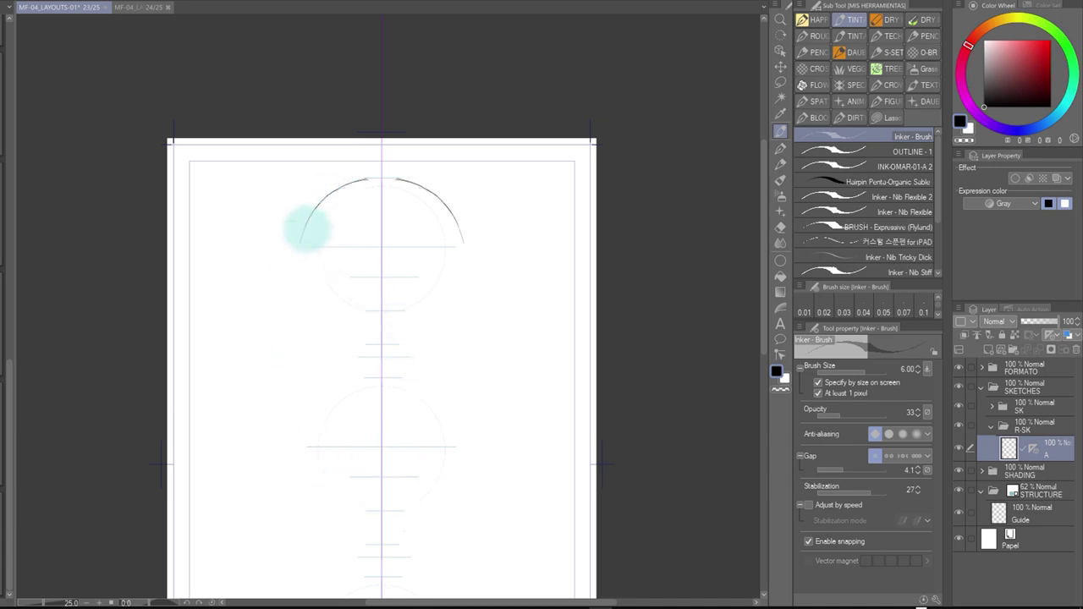
mouse_move(301, 244)
left_mouse_down()
mouse_move(336, 339)
mouse_move(303, 216)
mouse_move(322, 349)
mouse_move(368, 400)
mouse_move(345, 345)
mouse_move(310, 308)
mouse_move(336, 310)
mouse_move(324, 219)
mouse_move(344, 336)
mouse_move(315, 314)
mouse_move(355, 355)
left_mouse_up()
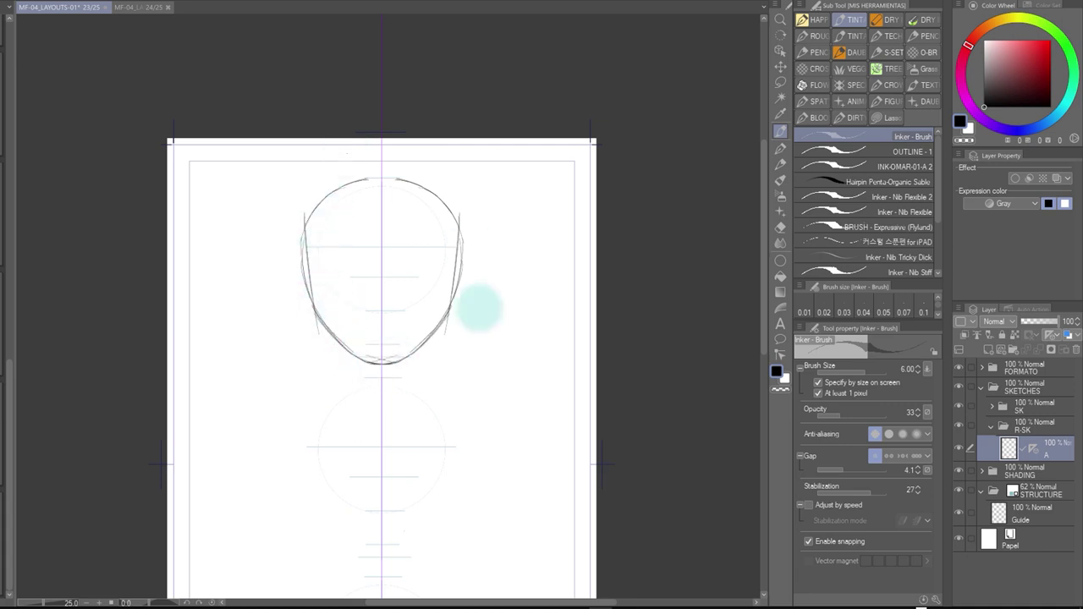
Sketch symmetrical cheek and jaw lines inside the upper guide circle, running down to the chin guide
key("ctrl+space")
left_click_drag(452, 409, 421, 292)
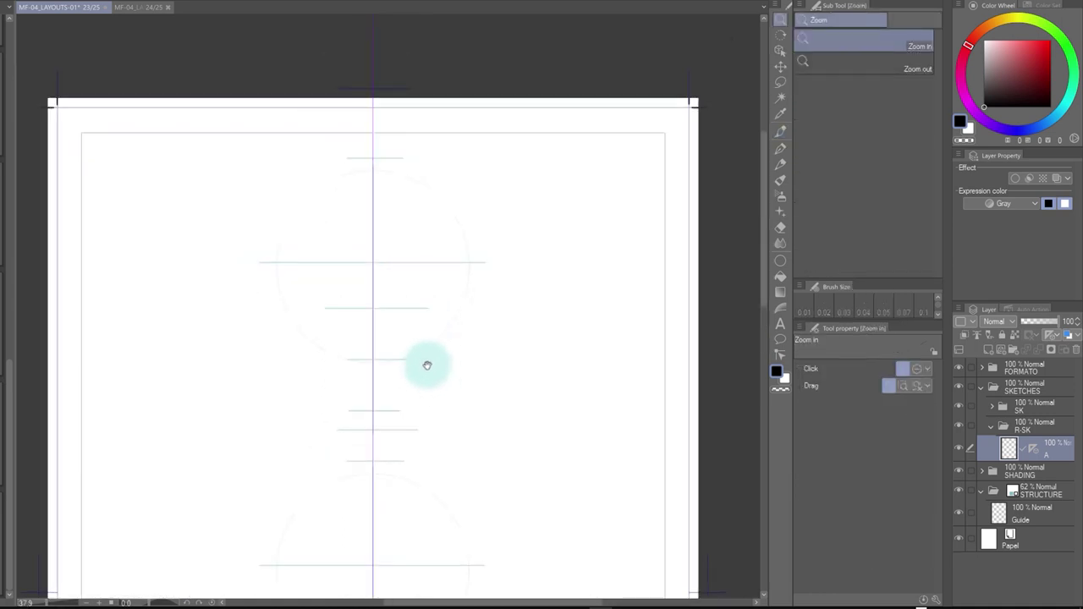
left_click_drag(381, 408, 412, 375)
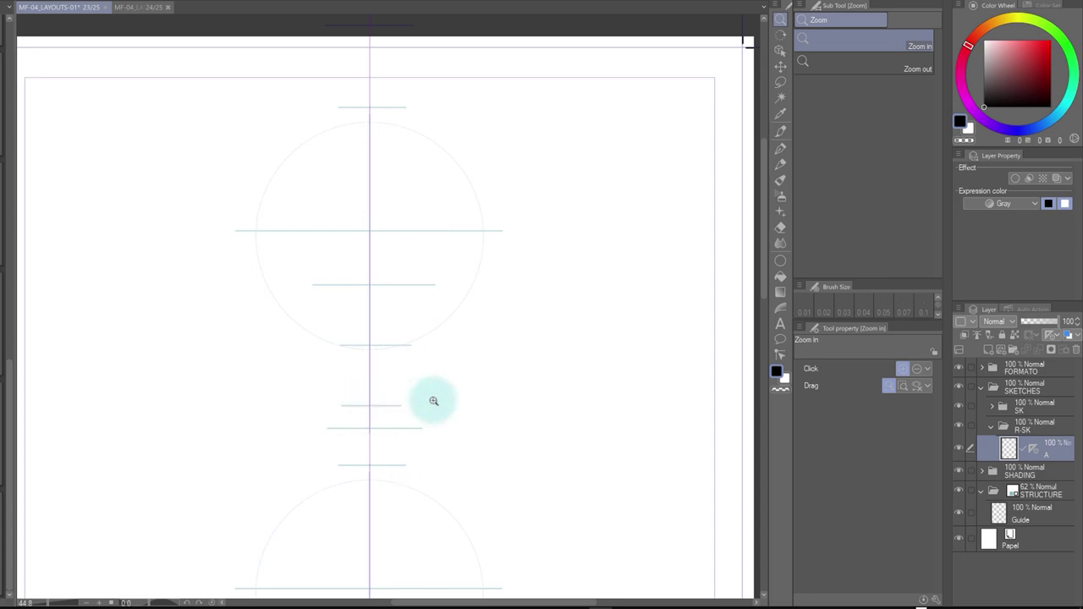
key("p")
mouse_move(266, 161)
left_mouse_down()
mouse_move(262, 222)
mouse_move(327, 389)
mouse_move(345, 405)
left_mouse_up()
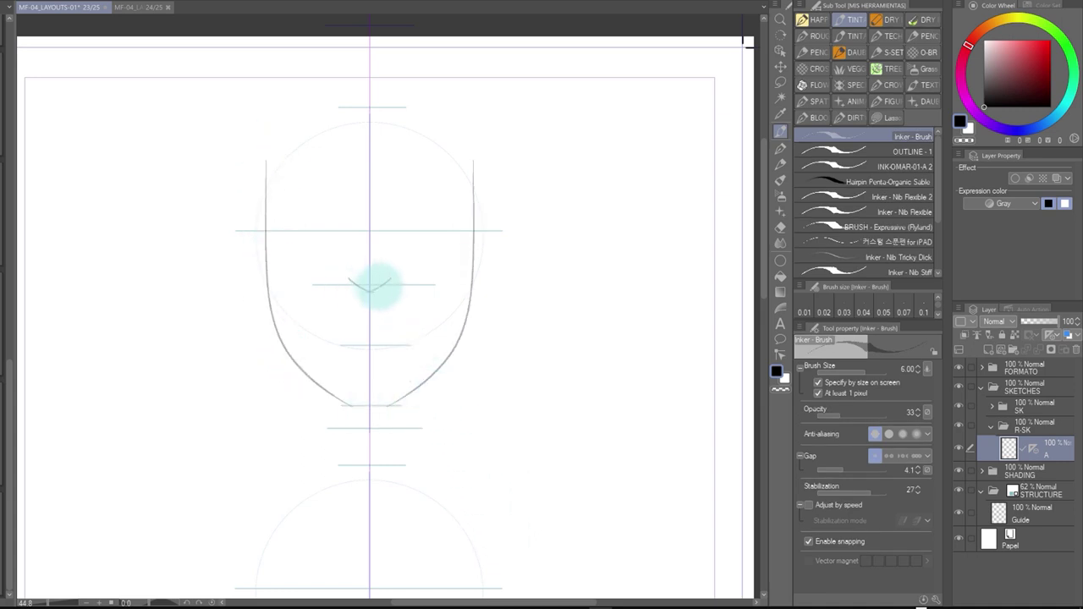
Rough in the facial features with brow arcs on the eye guide, a long nose and a wide mouth line
left_click_drag(279, 230, 356, 232)
left_click_drag(346, 340, 408, 342)
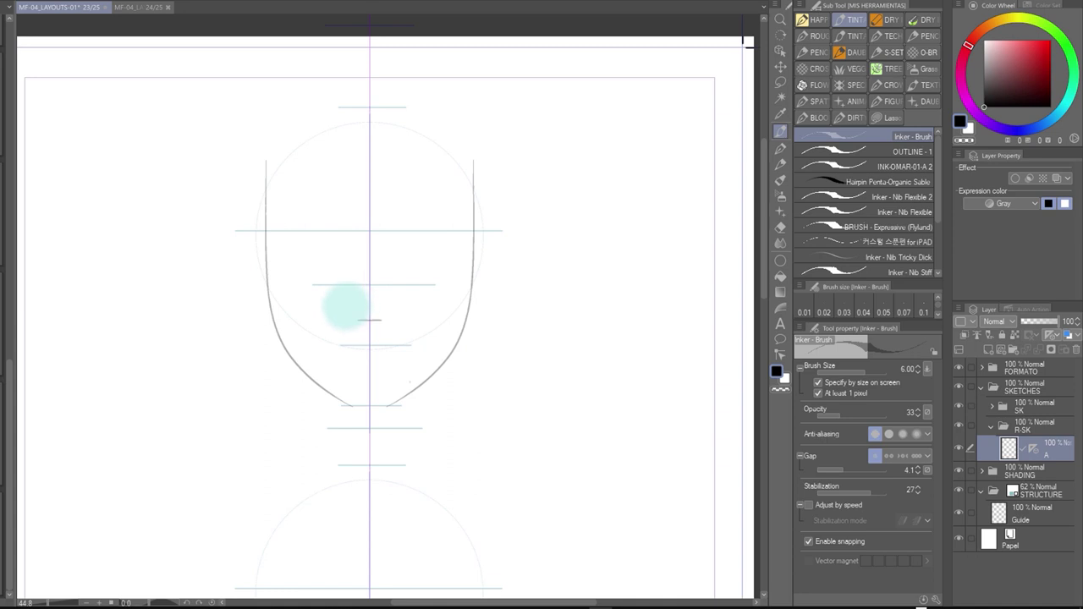
left_click_drag(360, 243, 340, 301)
left_click_drag(380, 243, 399, 304)
left_click_drag(280, 230, 459, 230)
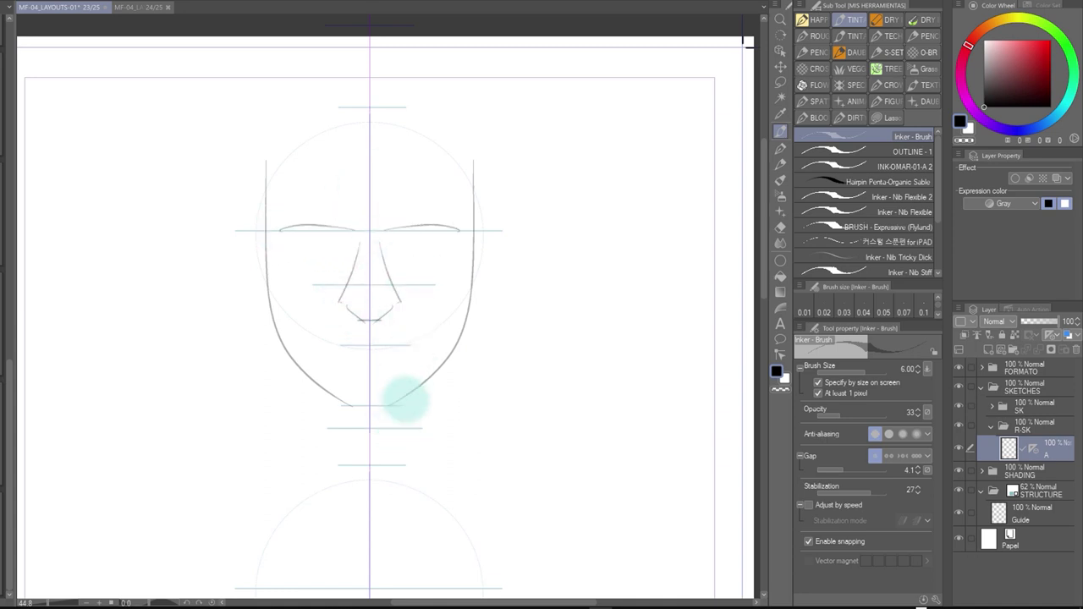
left_click_drag(324, 346, 414, 345)
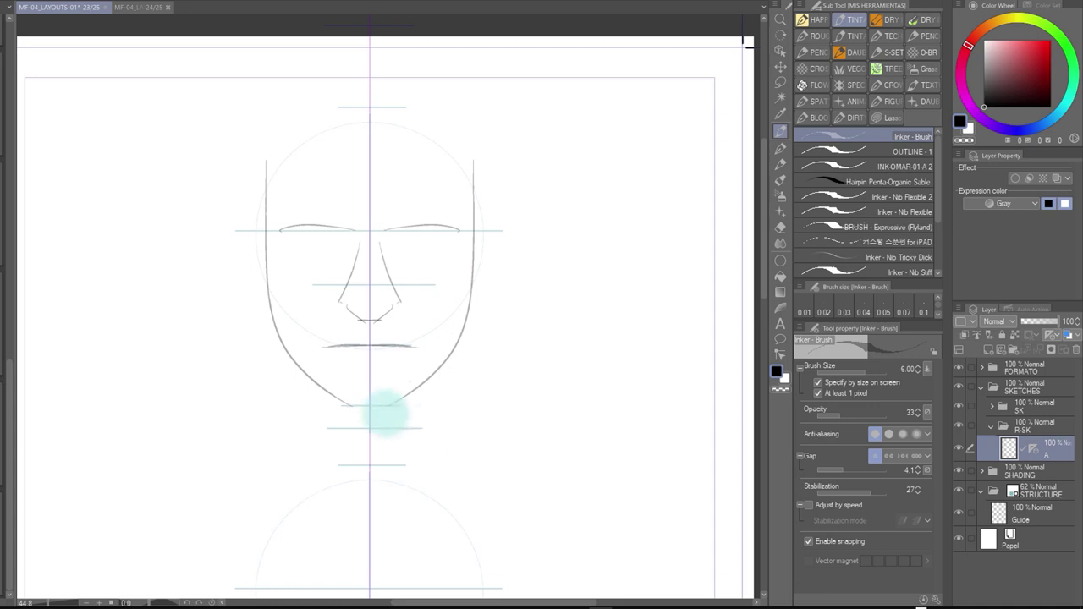
Draw a short angular nose base and a short mouth line on the centre axis, and erase the jaw outline
left_click_drag(280, 379, 463, 379)
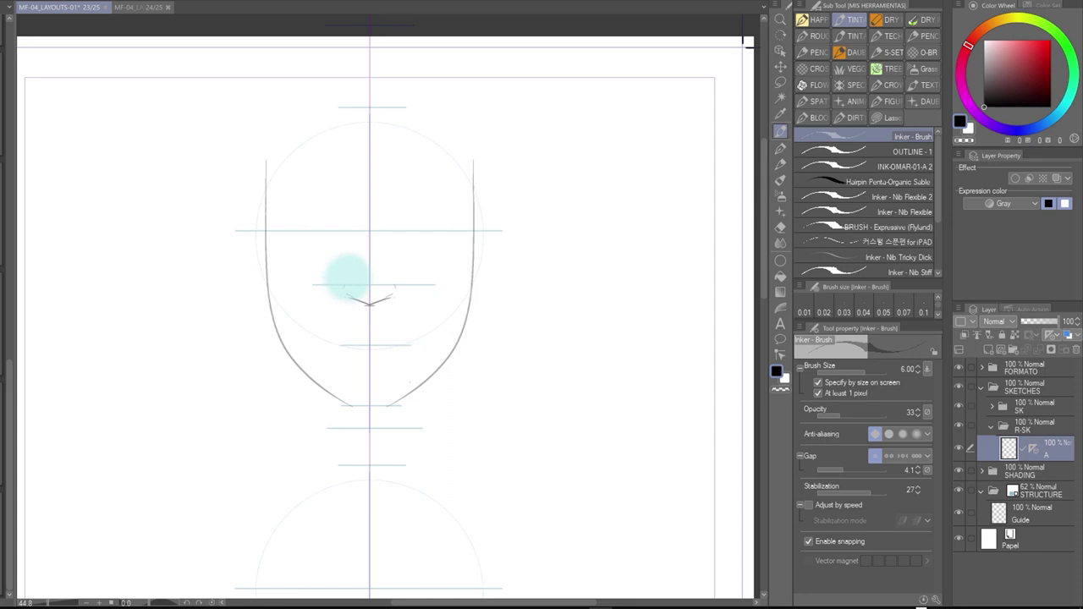
mouse_move(387, 276)
left_mouse_down()
mouse_move(392, 296)
mouse_move(347, 296)
left_mouse_up()
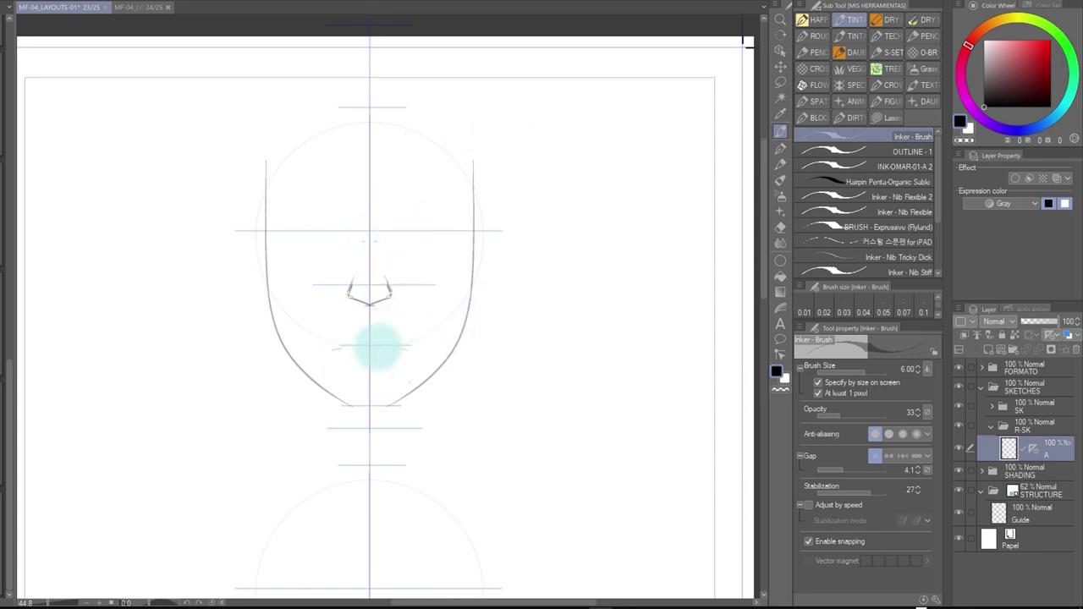
key("e")
mouse_move(259, 182)
left_mouse_down()
mouse_move(269, 327)
mouse_move(355, 400)
mouse_move(285, 341)
mouse_move(271, 171)
mouse_move(293, 194)
mouse_move(470, 152)
mouse_move(470, 326)
mouse_move(401, 392)
left_mouse_up()
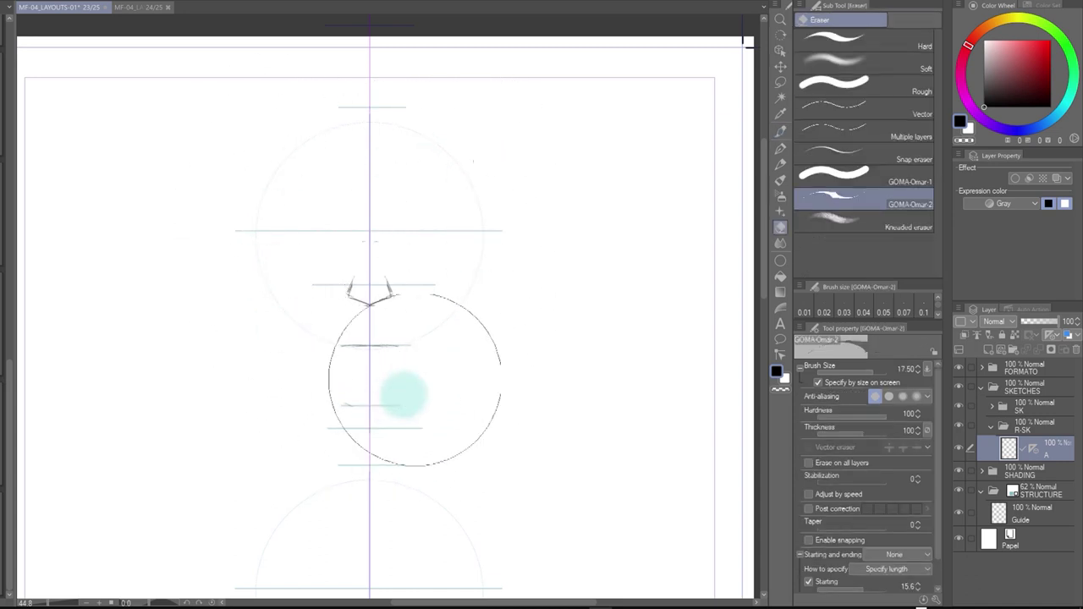
Draw the brow lines, nose bridge and upper eyelids along the eye guide, and erase the remaining jaw strokes
key("p")
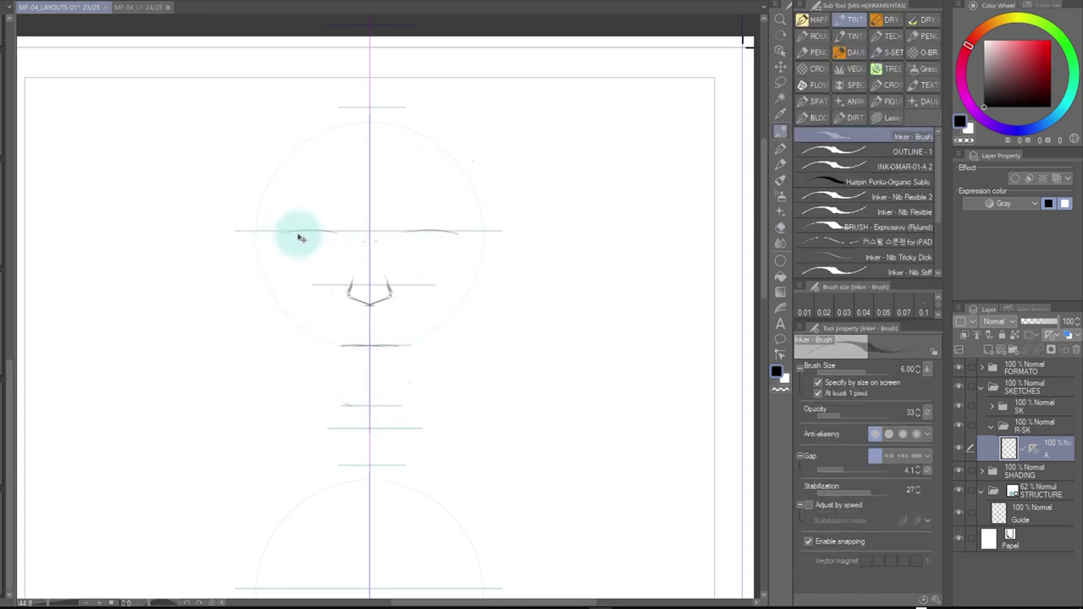
key("e")
left_click_drag(483, 189, 412, 411)
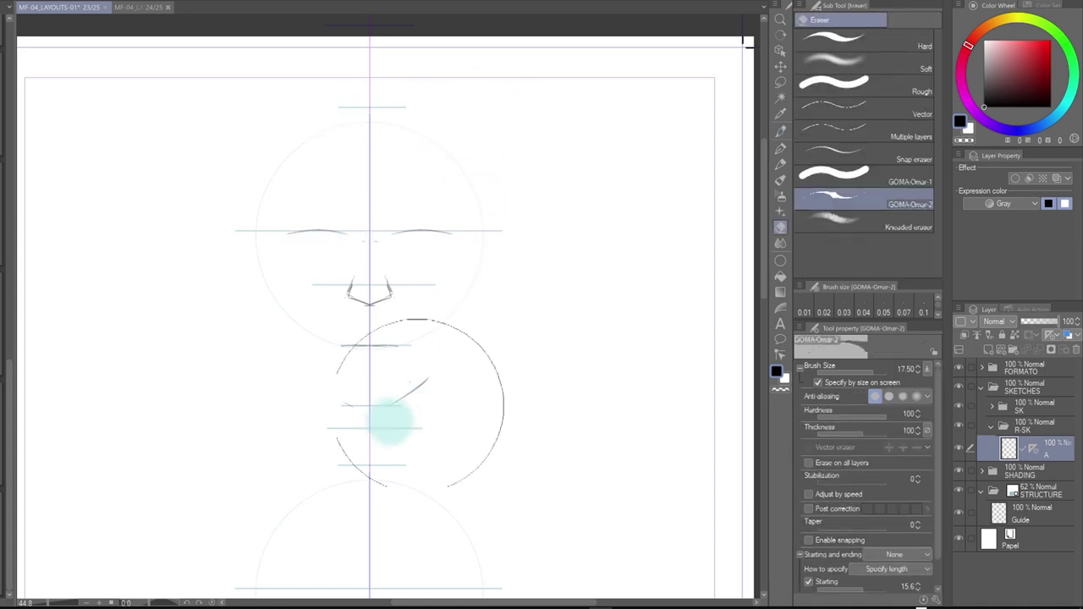
key("p")
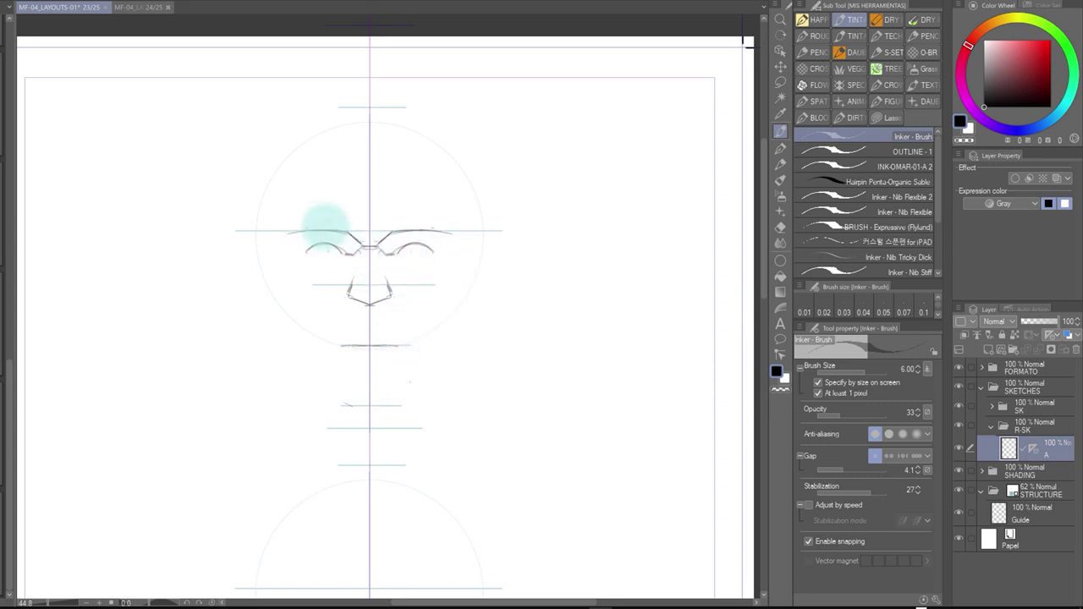
Remove the extra strokes between brows and eyelids, and draw angled brow ends and small irises under the lids
key("ctrl+z")
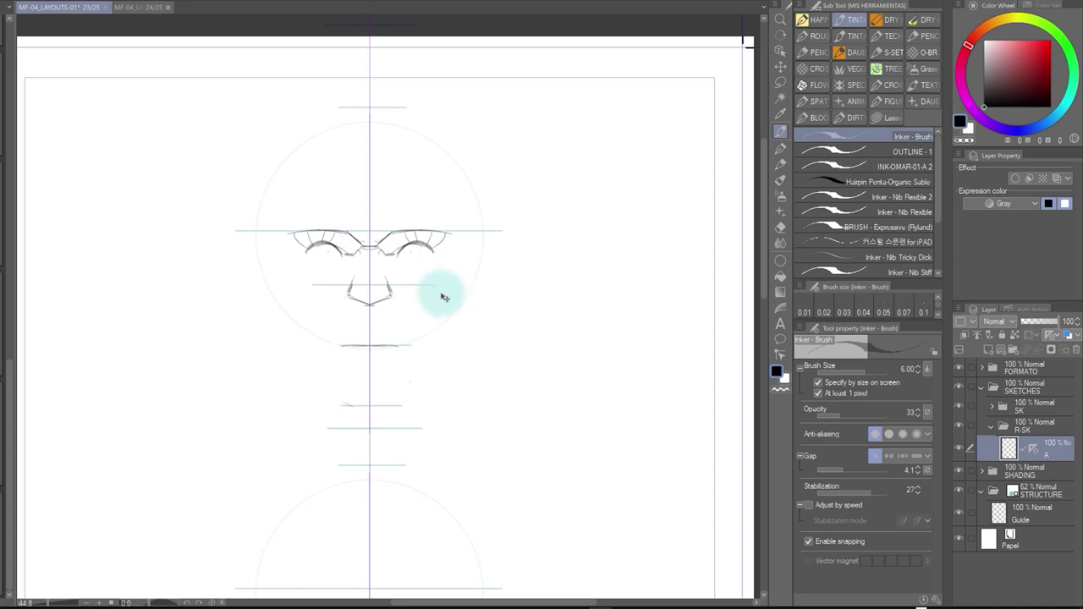
key("e")
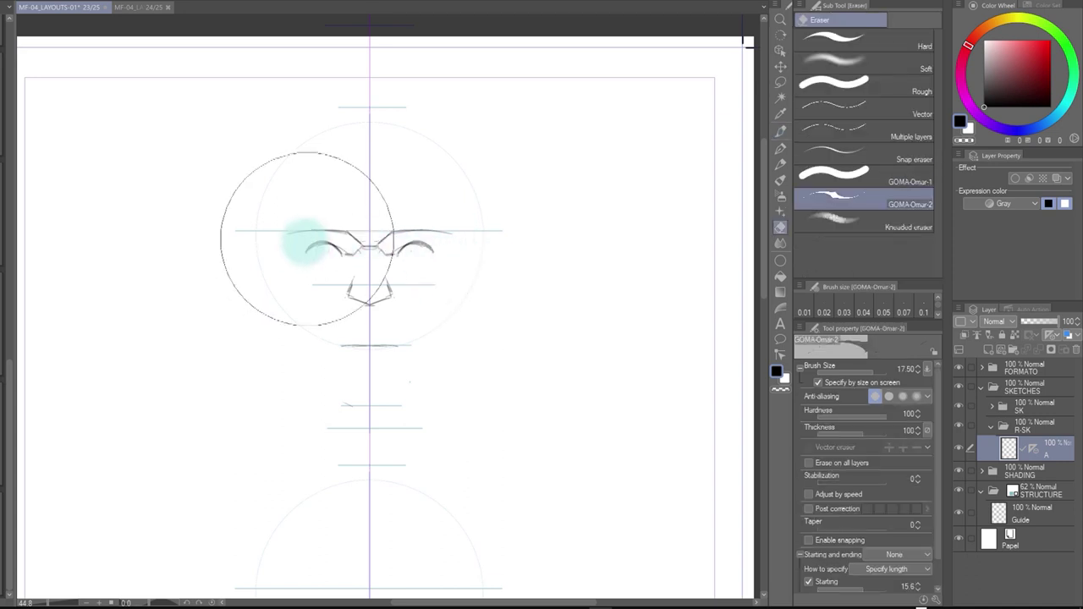
key("ctrl+z")
key("p")
key("ctrl+z")
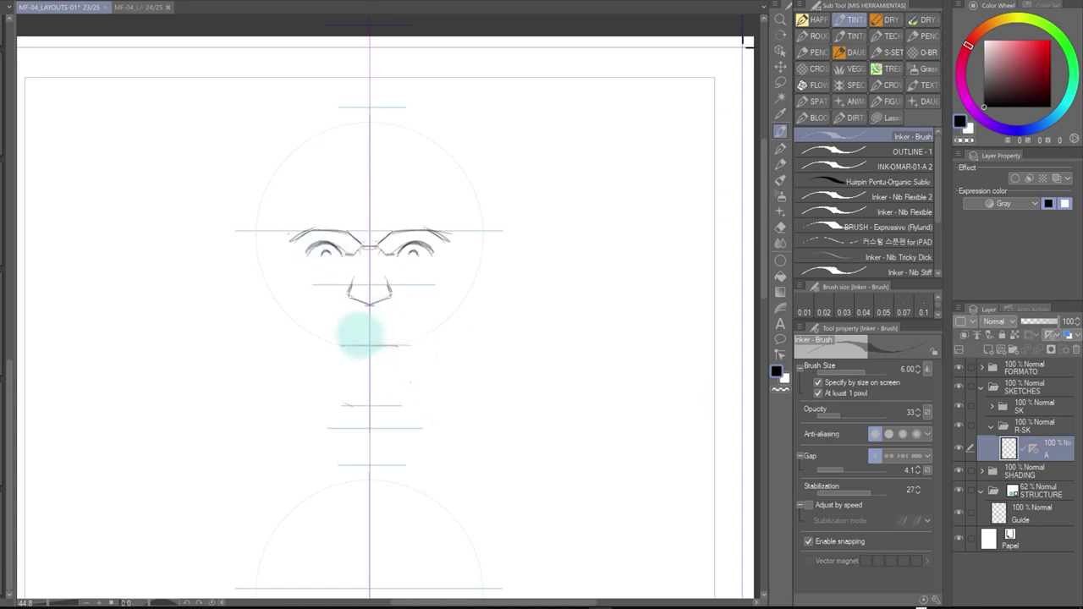
Reorder the open pages so page 23 follows page 24, and bring up the side-view helmet drawing as reference
key("ctrl+space")
left_click_drag(372, 266, 428, 345)
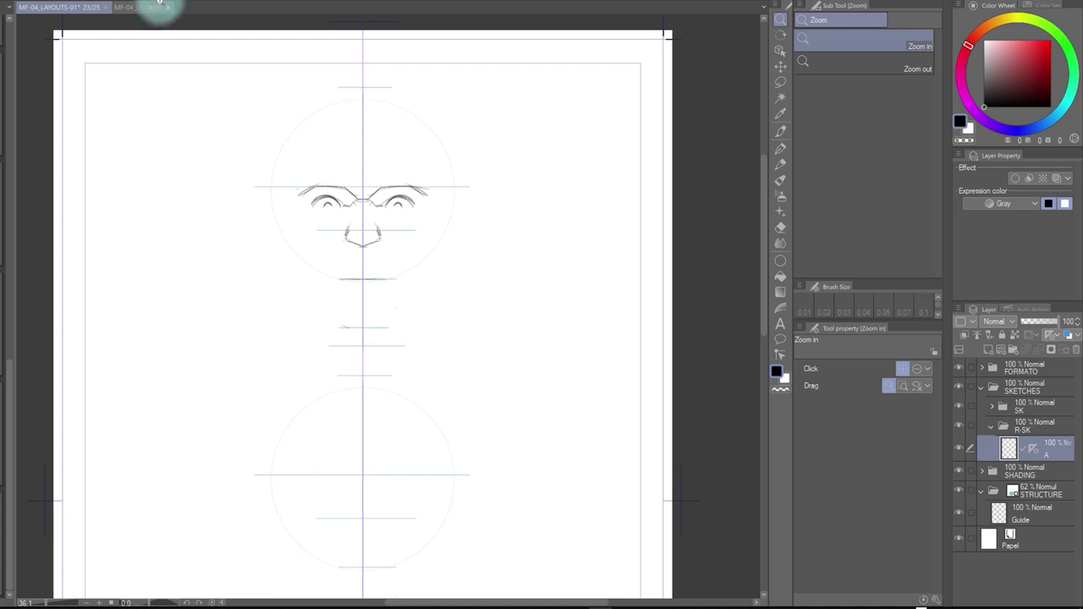
key("ctrl+Tab")
left_click_drag(101, 14, 174, 14)
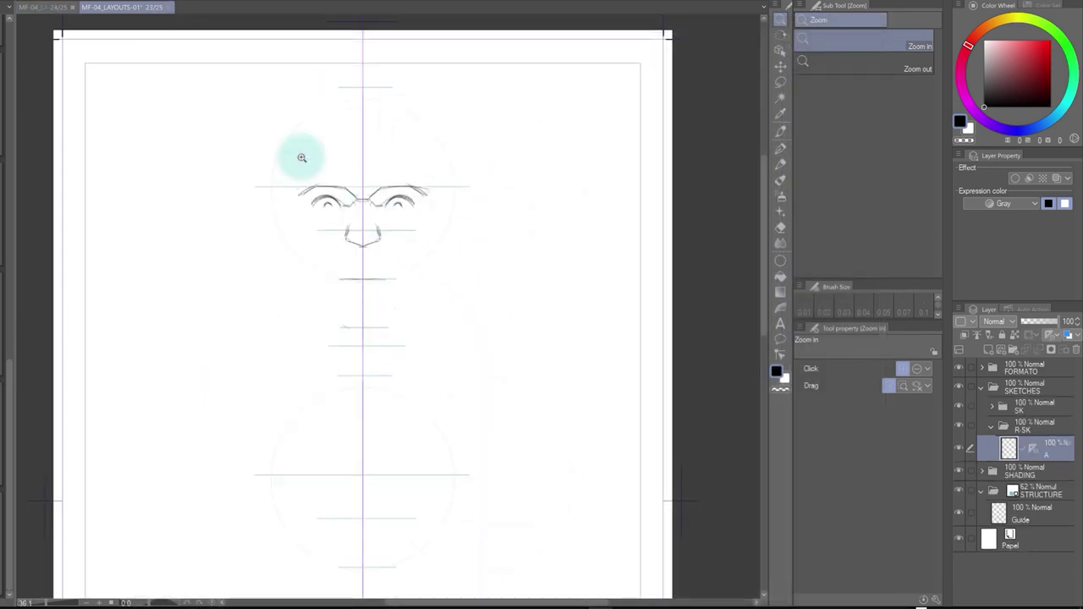
left_click(44, 8)
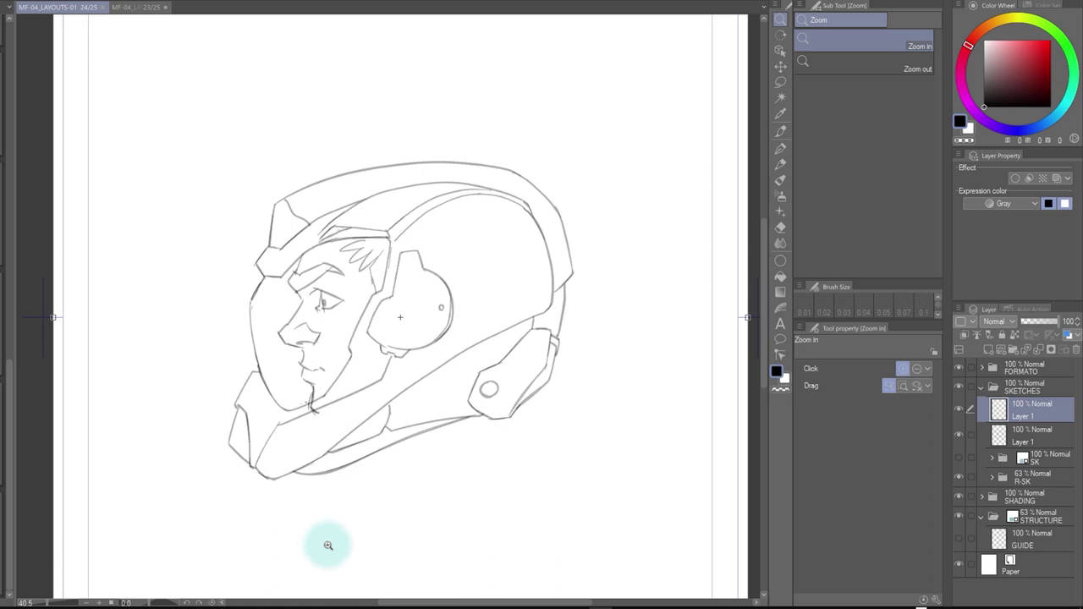
Draw the helmet's brow edge above the eyebrows on page 23 with diagonals rising outward, erasing the old forehead mark and using page 24 as reference
left_click(152, 8)
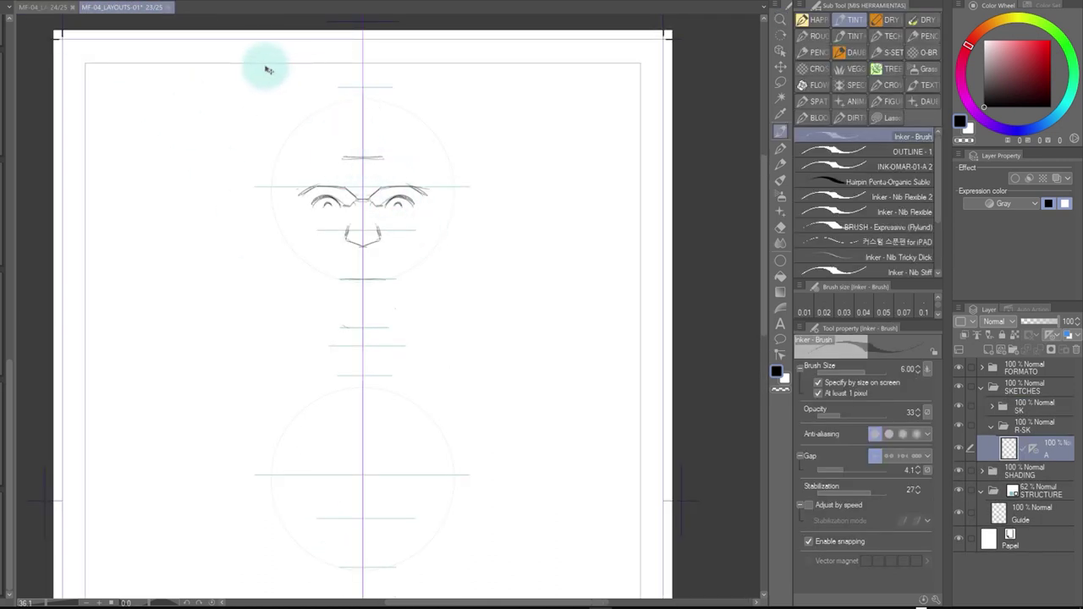
left_click(61, 9)
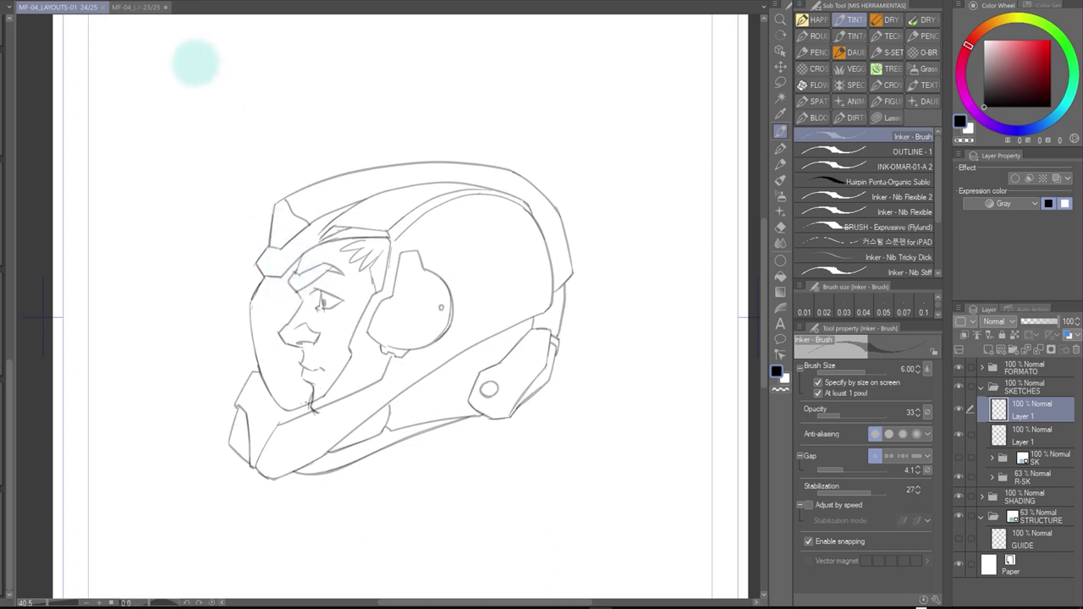
left_click(149, 7)
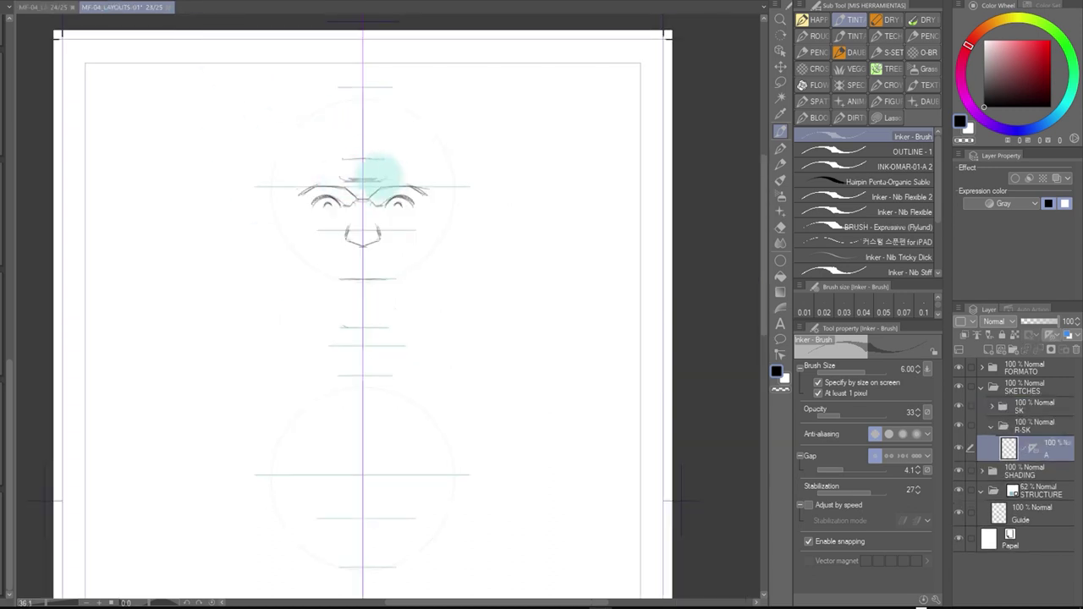
key("e")
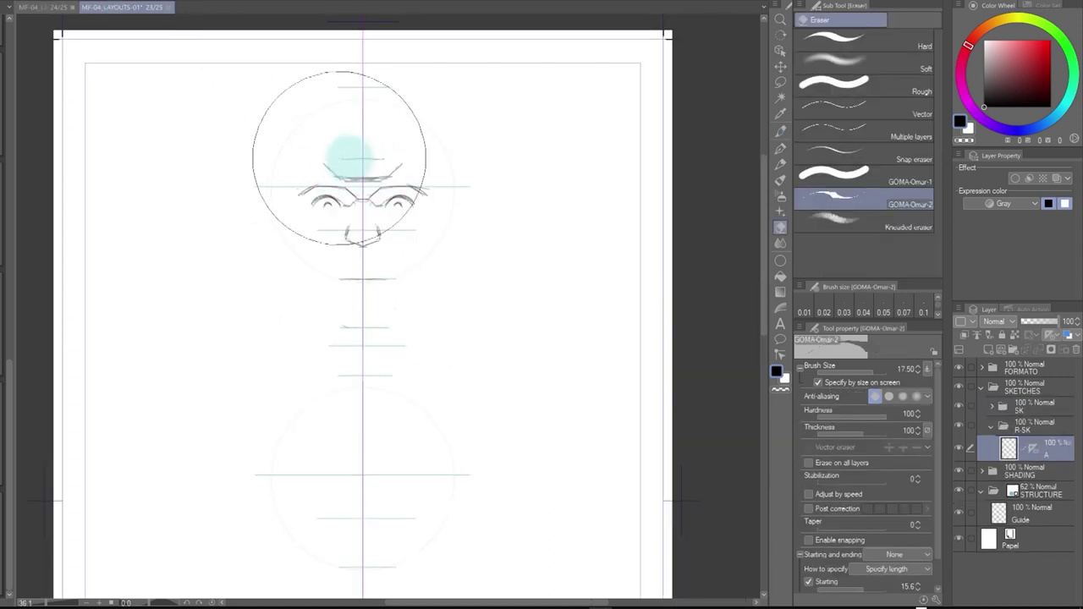
left_click(51, 7)
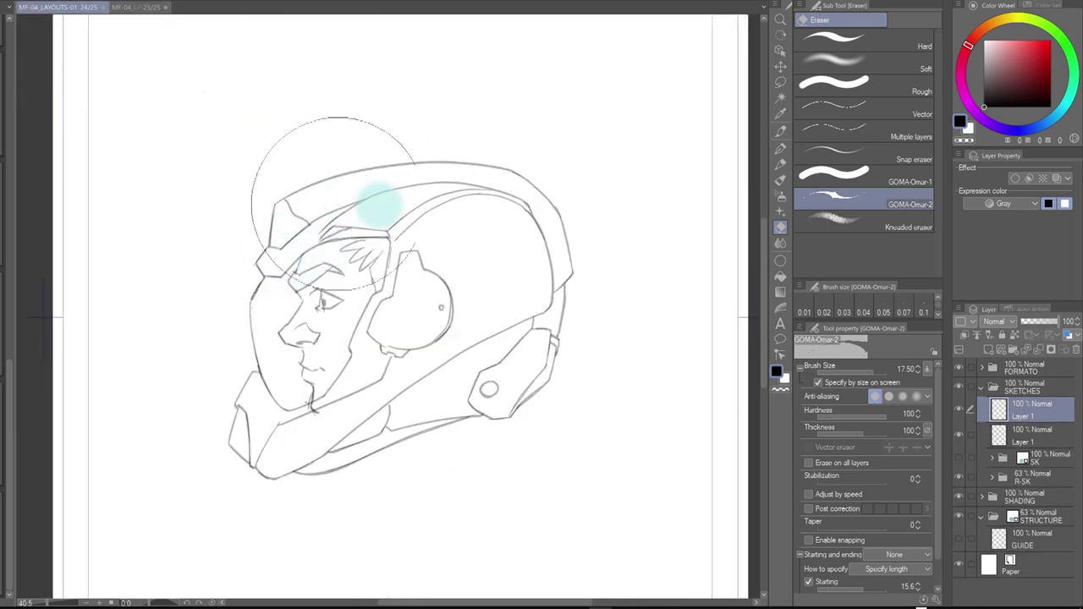
left_click(140, 10)
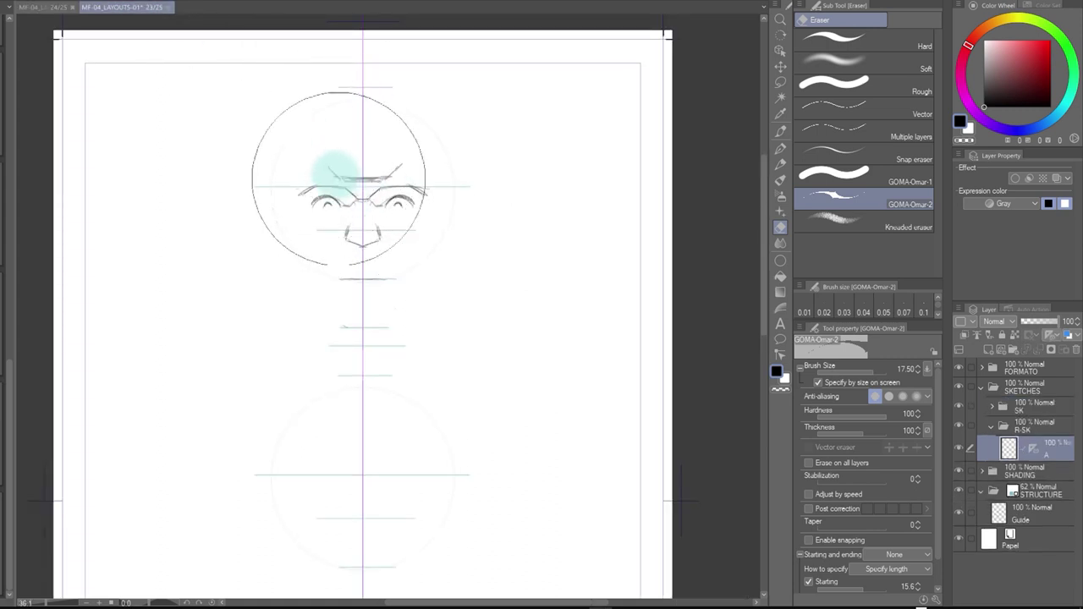
key("p")
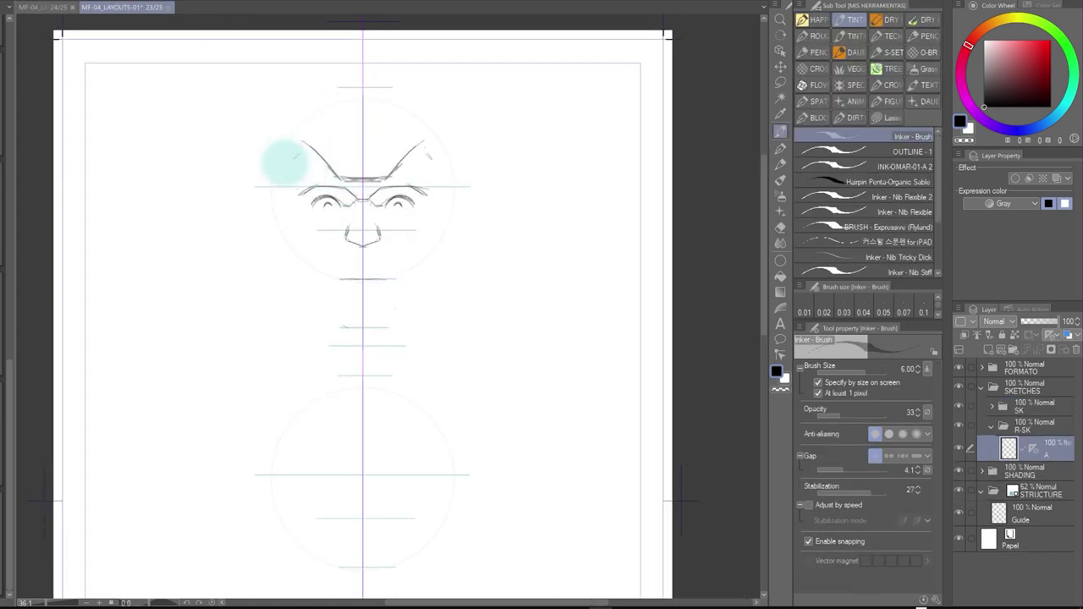
Draw the sides of the face opening from the temples down, with stepped notches at the cheeks and diagonals converging toward the chin
left_click_drag(286, 211, 294, 244)
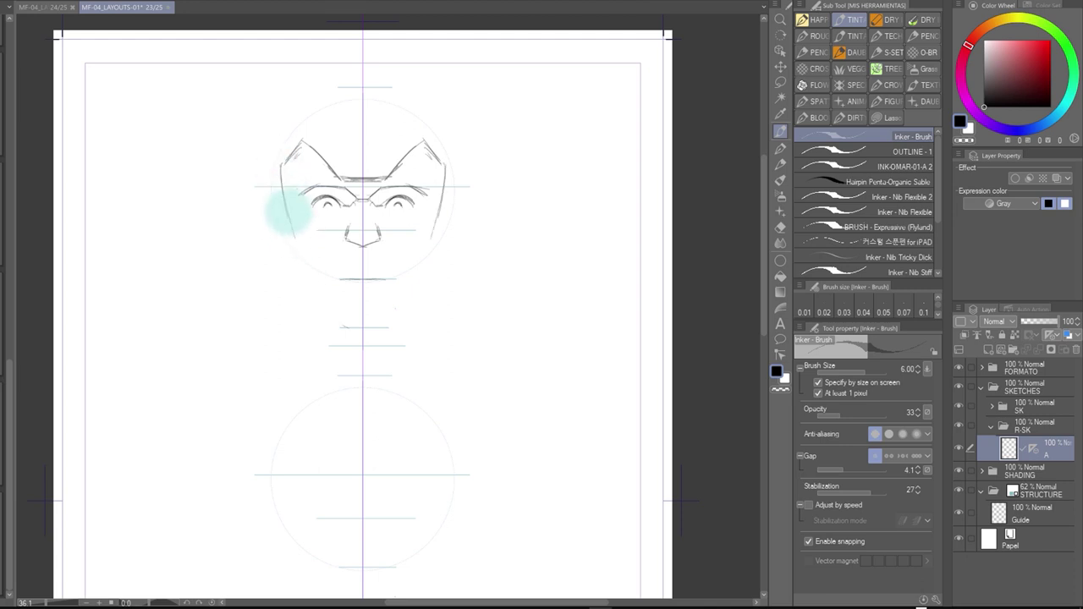
left_click(53, 8)
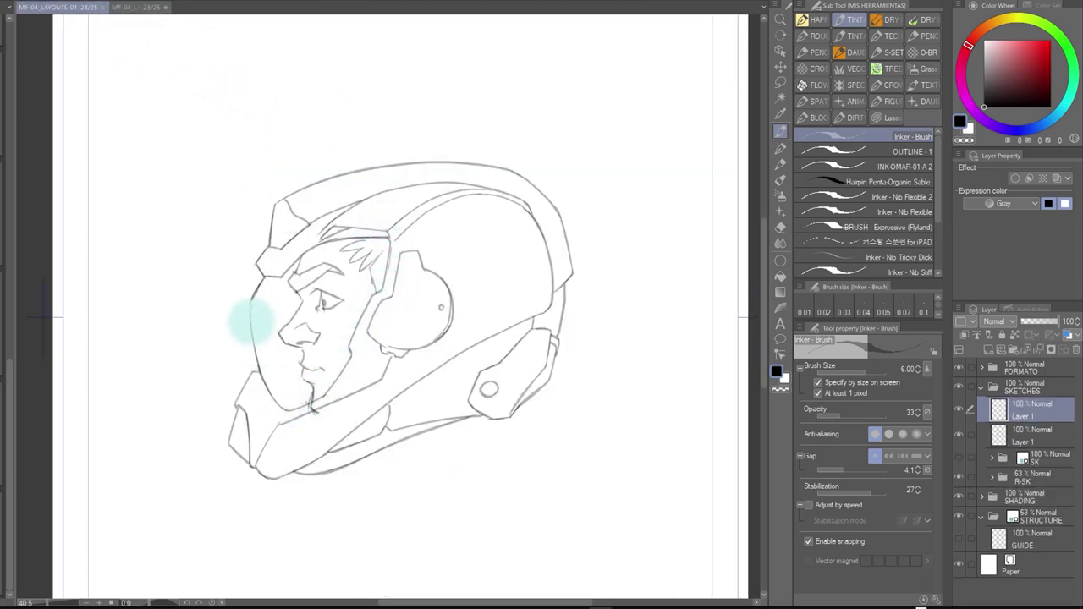
left_click(138, 8)
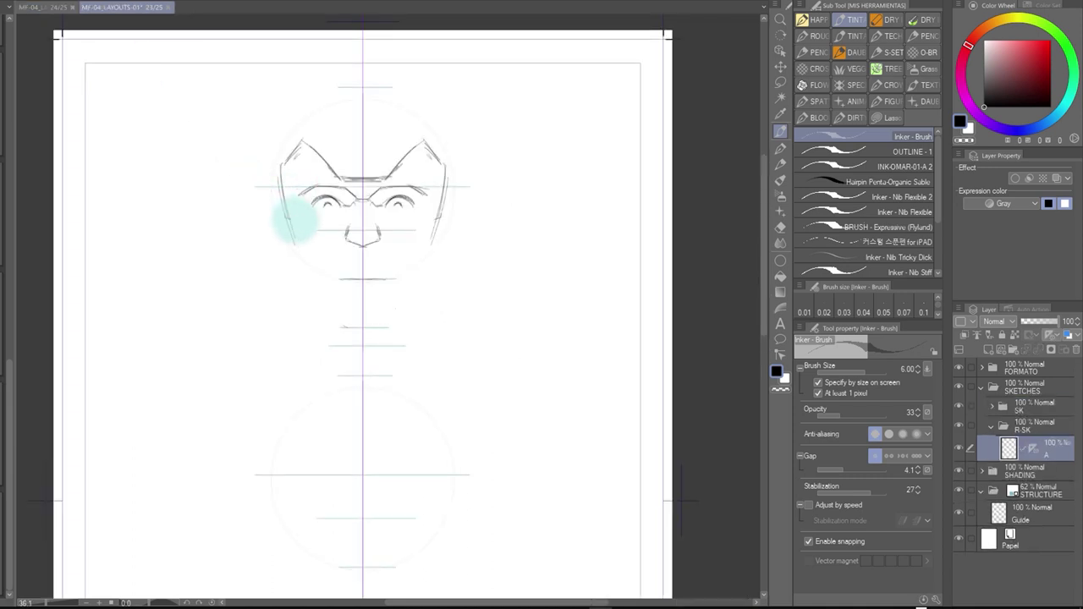
mouse_move(299, 236)
left_mouse_down()
mouse_move(278, 171)
mouse_move(308, 250)
mouse_move(297, 257)
mouse_move(334, 292)
left_mouse_up()
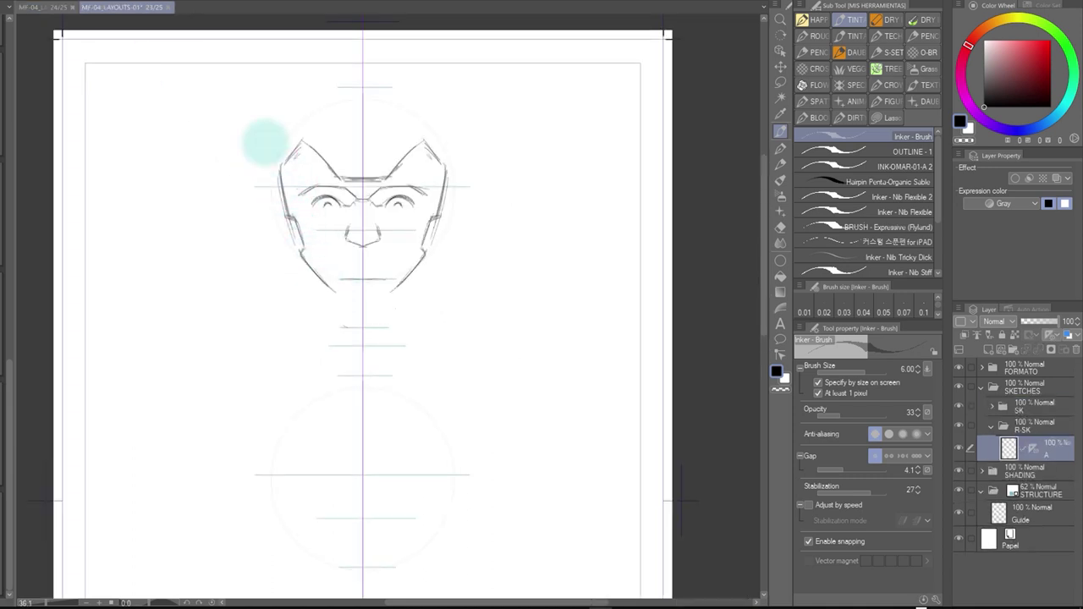
Add a short curve under the side-view chin guard, and draw the mouth and the angular lower edge of the face opening on page 23
left_click(54, 15)
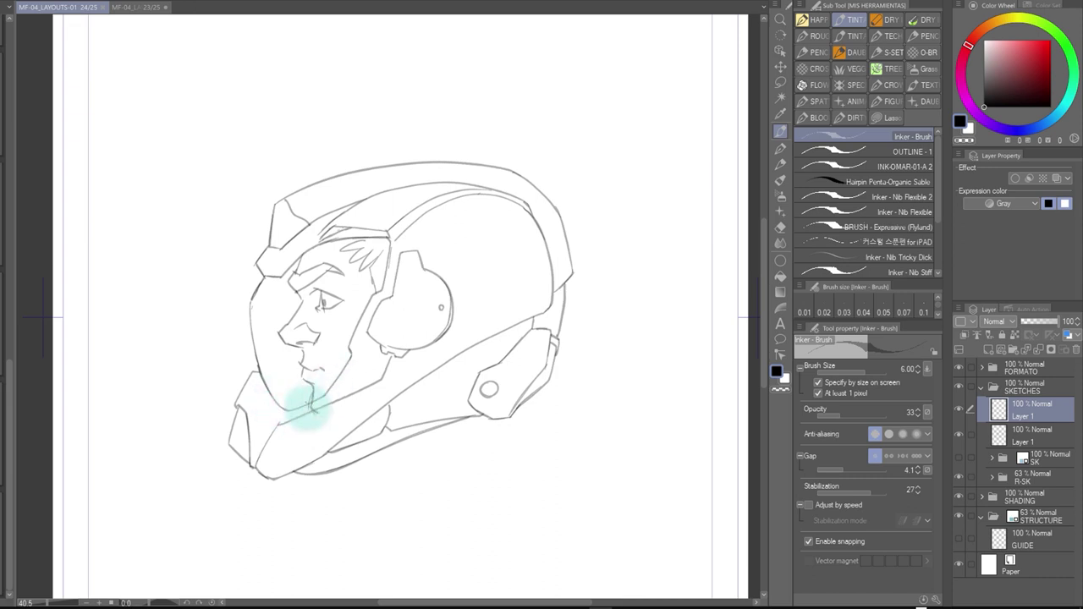
left_click_drag(236, 471, 286, 476)
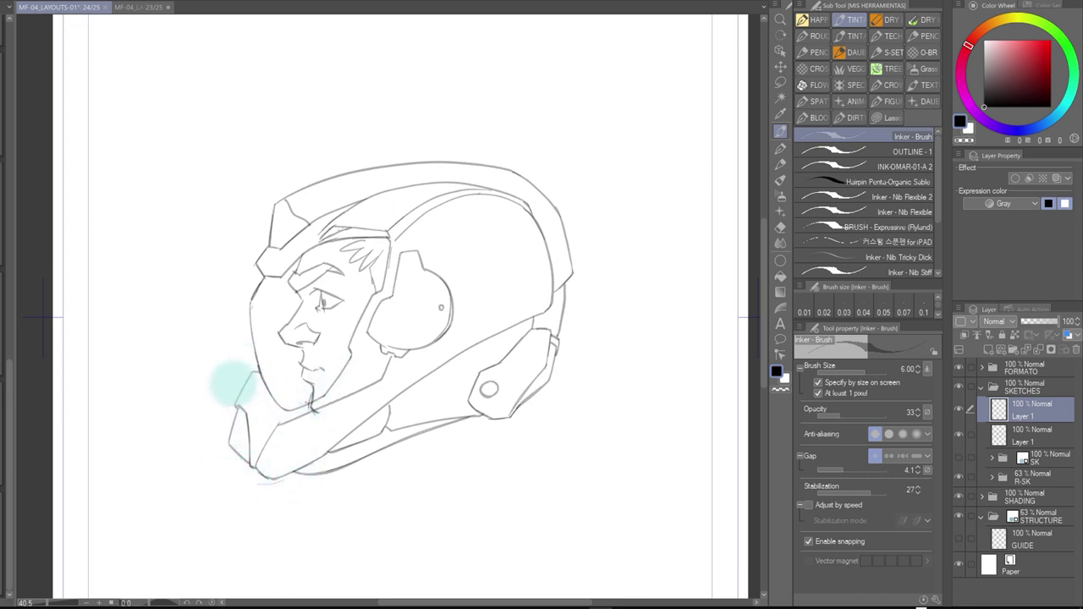
left_click(131, 8)
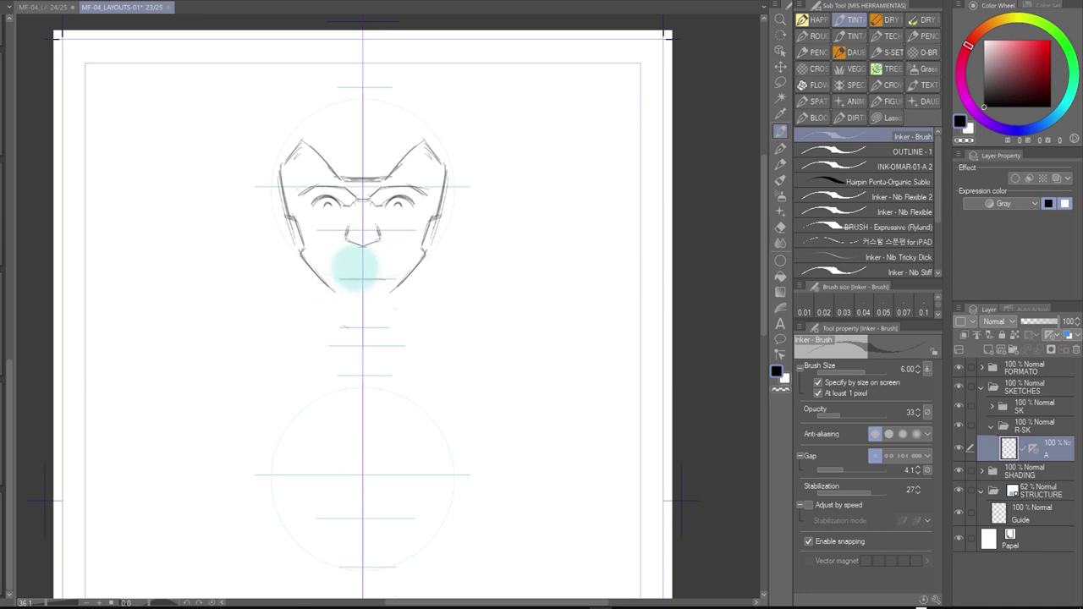
left_click_drag(339, 278, 386, 279)
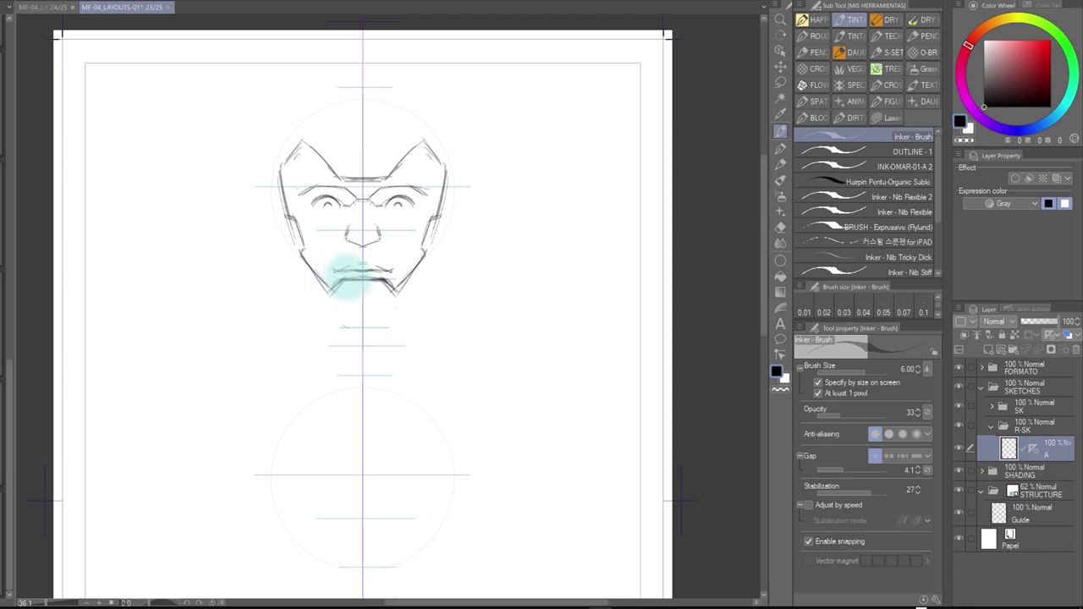
Clean up and redraw the lower edge of the face opening, and enable snapping for the GOMA-Omar-2 eraser
key("e")
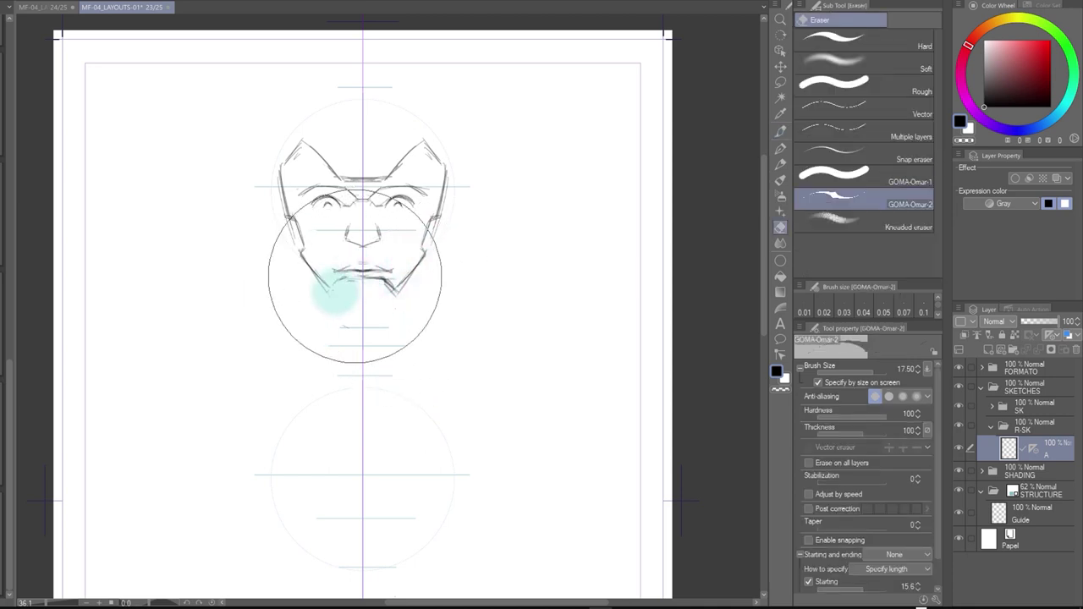
key("p")
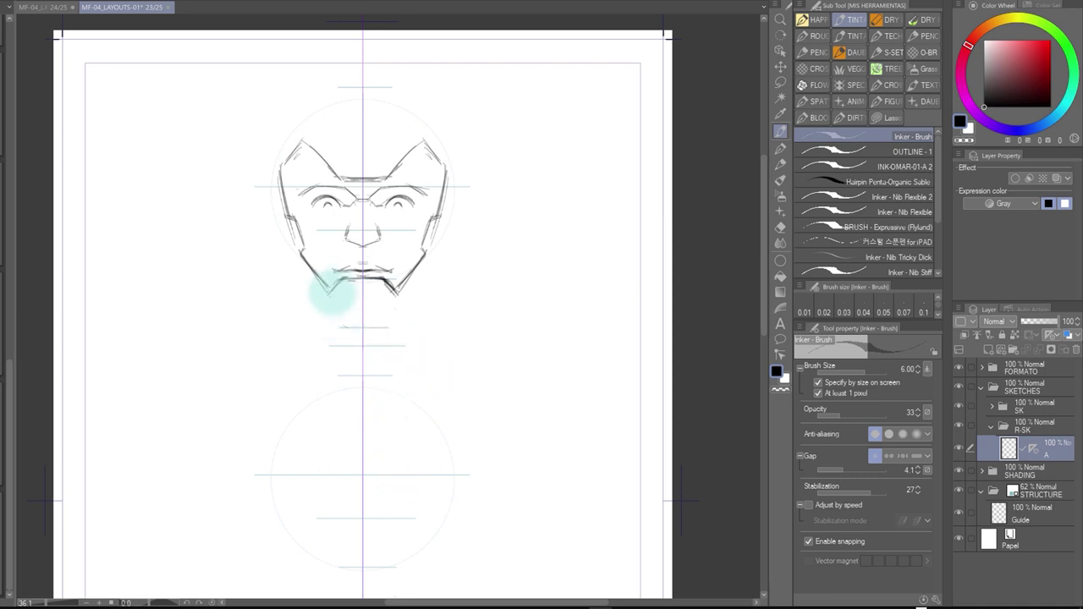
key("e")
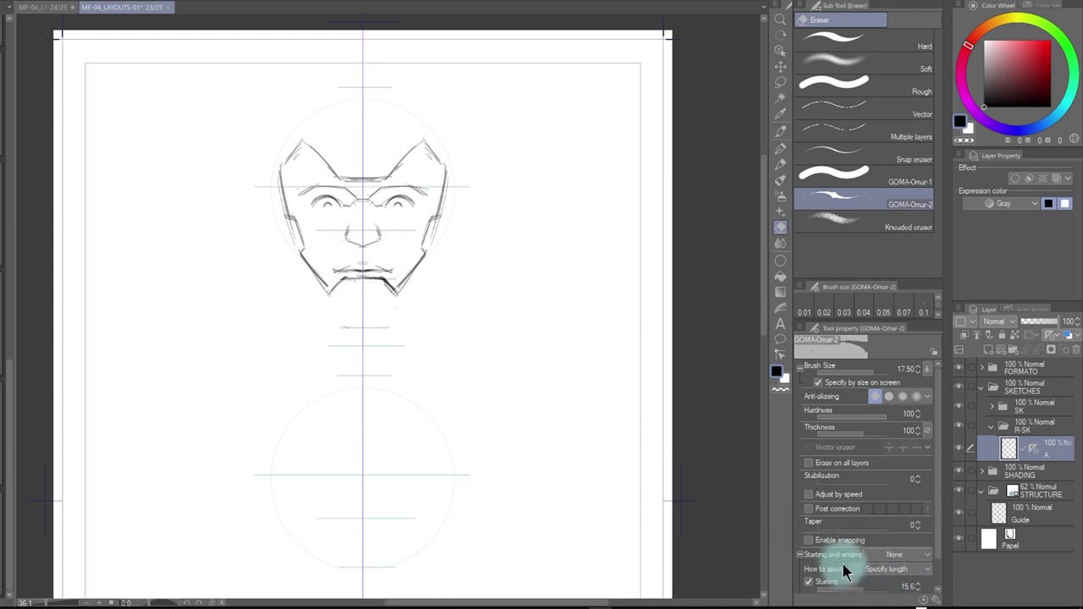
left_click(811, 539)
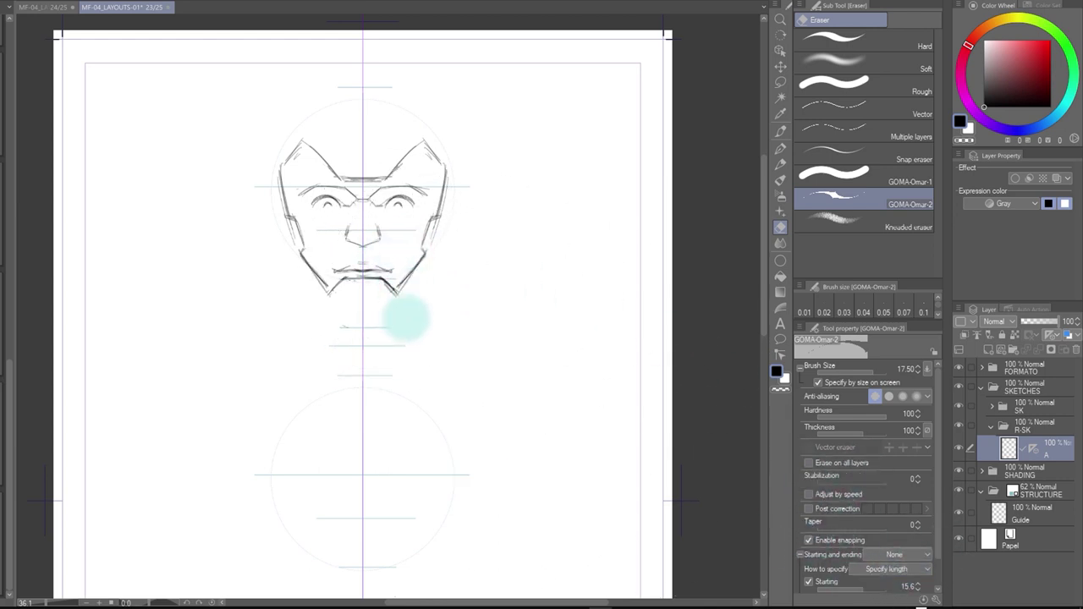
key("p")
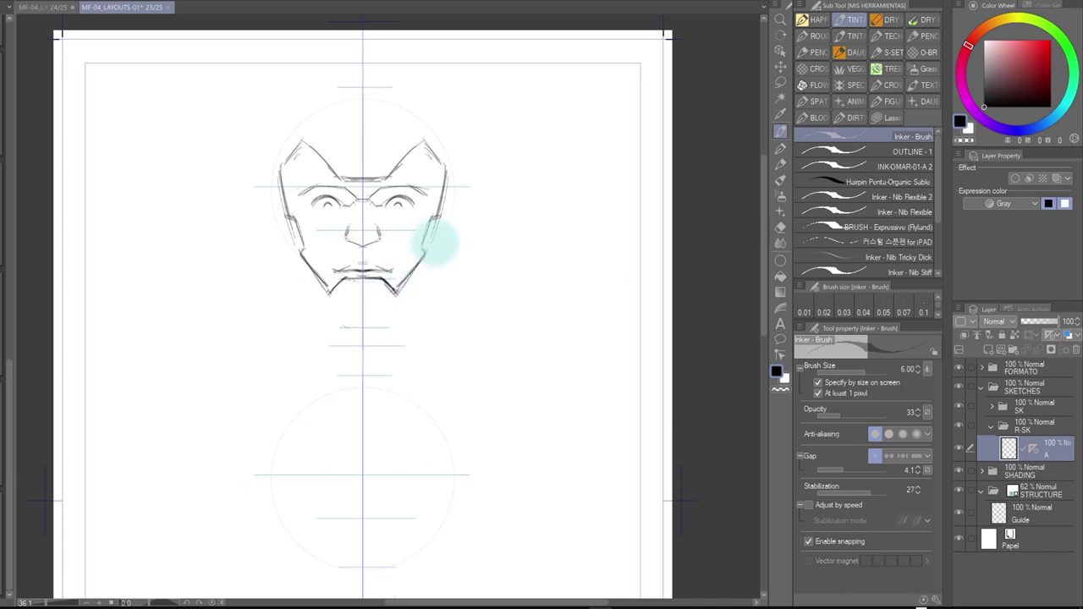
Compare with the side view, and draw the helmet's outer contour from the temples down to a flat chin guard below the mouth
left_click(53, 12)
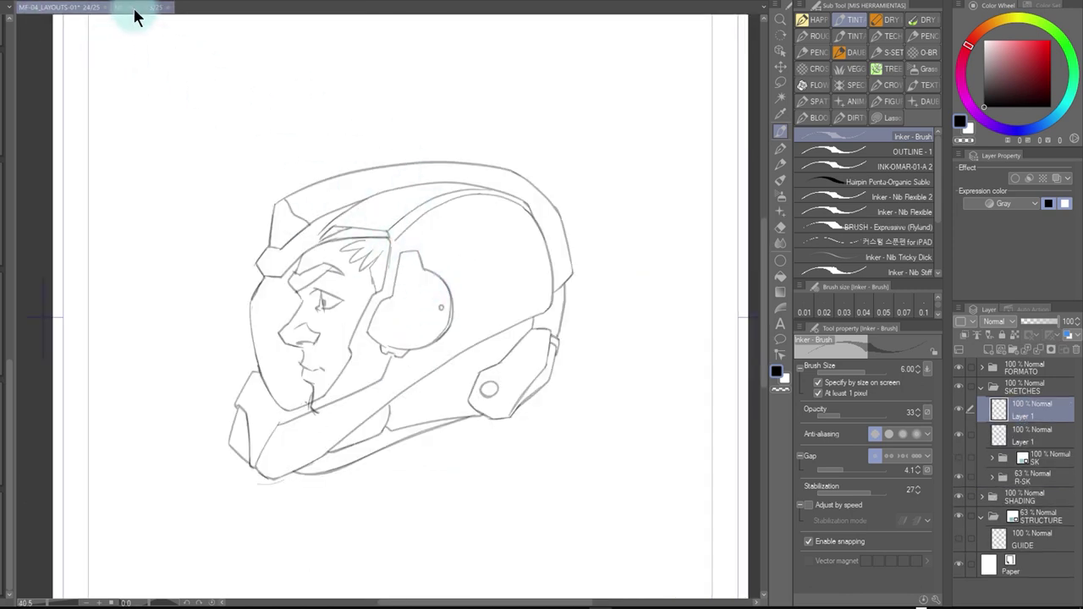
left_click(133, 8)
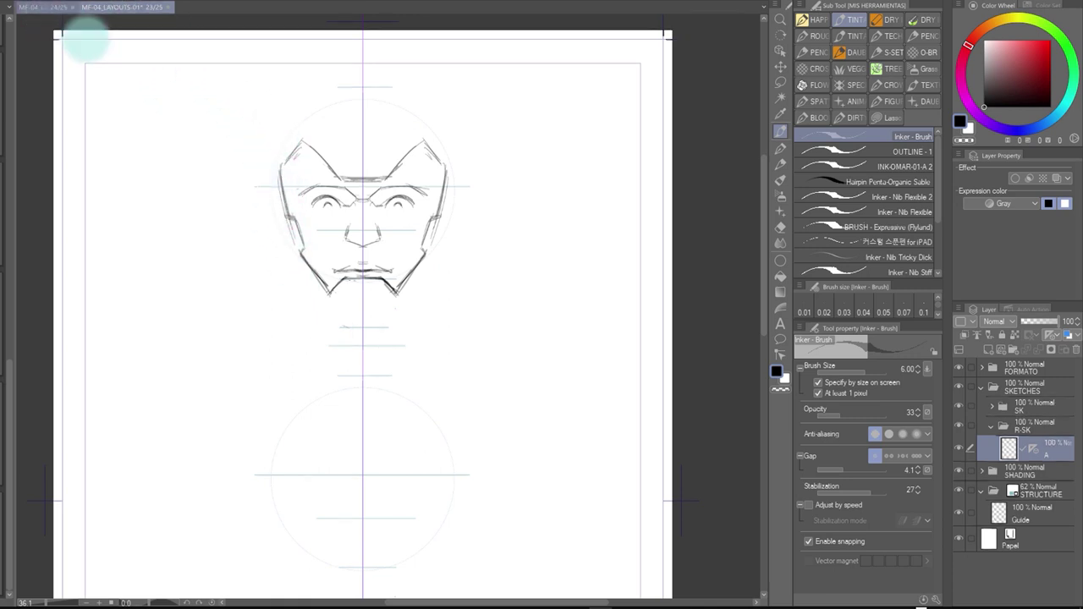
left_click(51, 8)
left_click(135, 8)
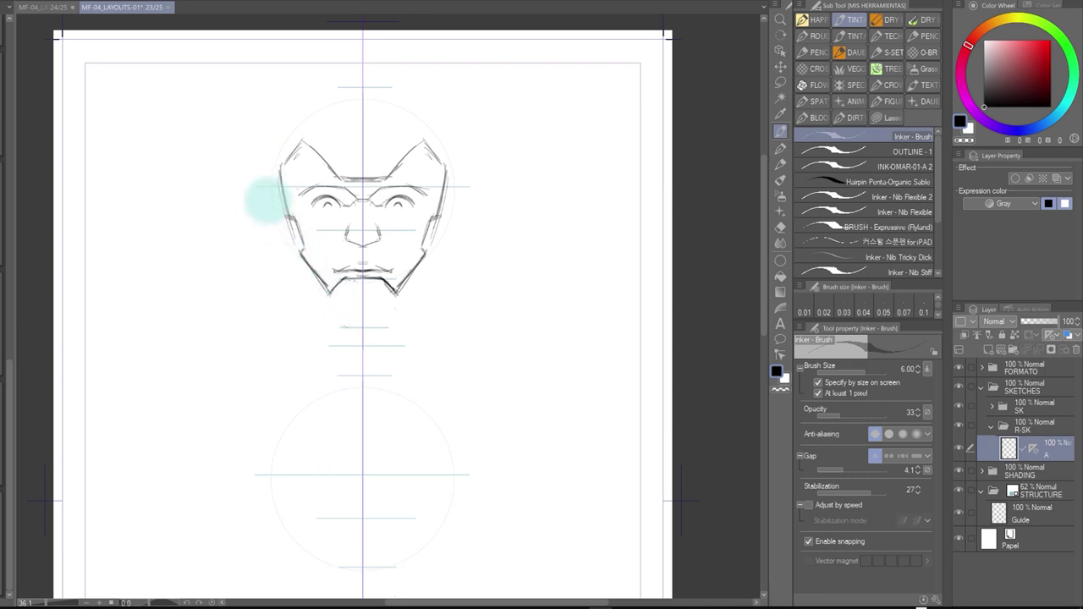
mouse_move(264, 164)
left_mouse_down()
mouse_move(296, 301)
mouse_move(278, 274)
mouse_move(345, 335)
mouse_move(281, 274)
mouse_move(328, 320)
mouse_move(285, 278)
mouse_move(256, 164)
left_mouse_up()
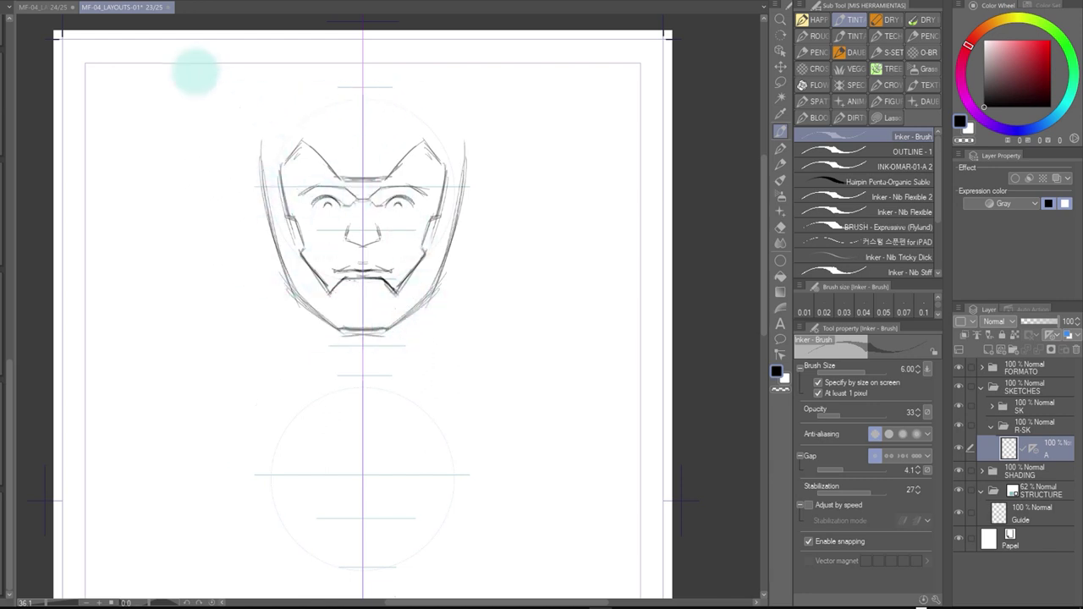
Draw the raised side panels at the helmet's upper corners and the start of the crown arc, matching the side-view reference
left_click(51, 8)
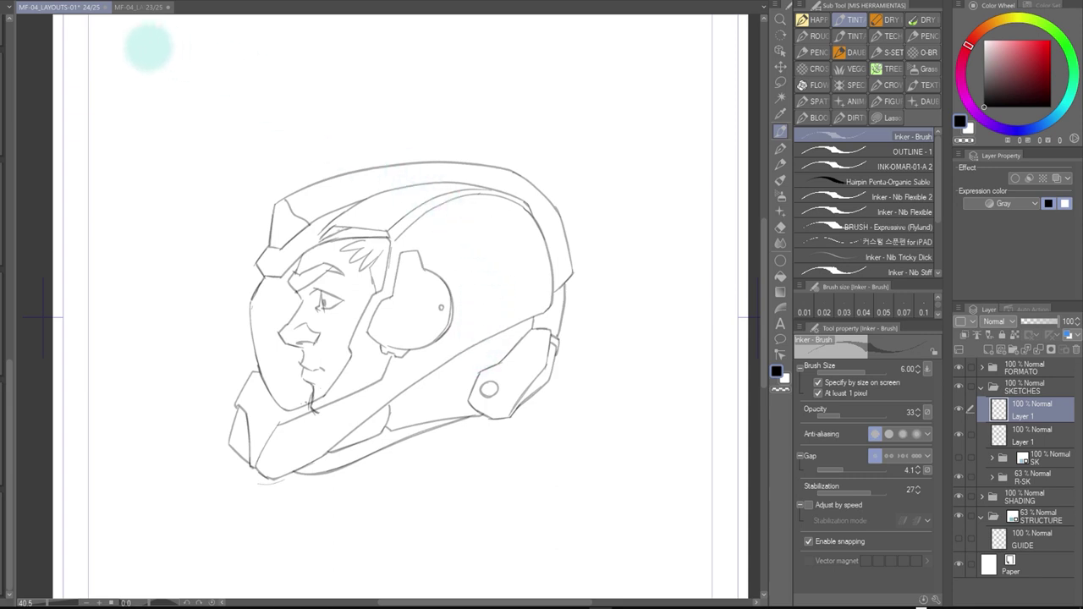
left_click(142, 8)
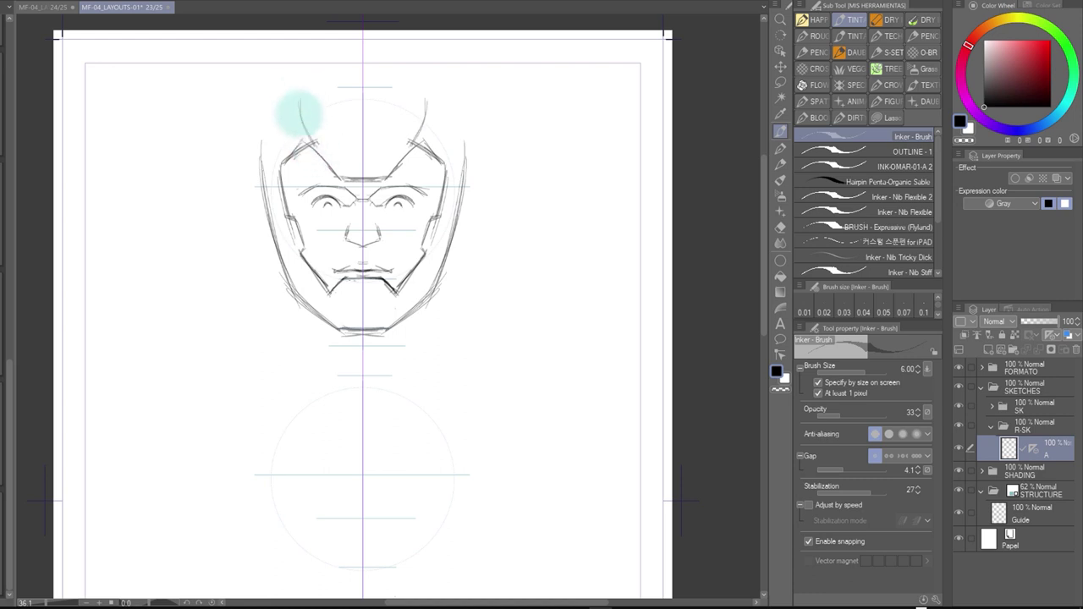
mouse_move(295, 93)
left_mouse_down()
mouse_move(268, 191)
mouse_move(268, 129)
mouse_move(267, 171)
left_mouse_up()
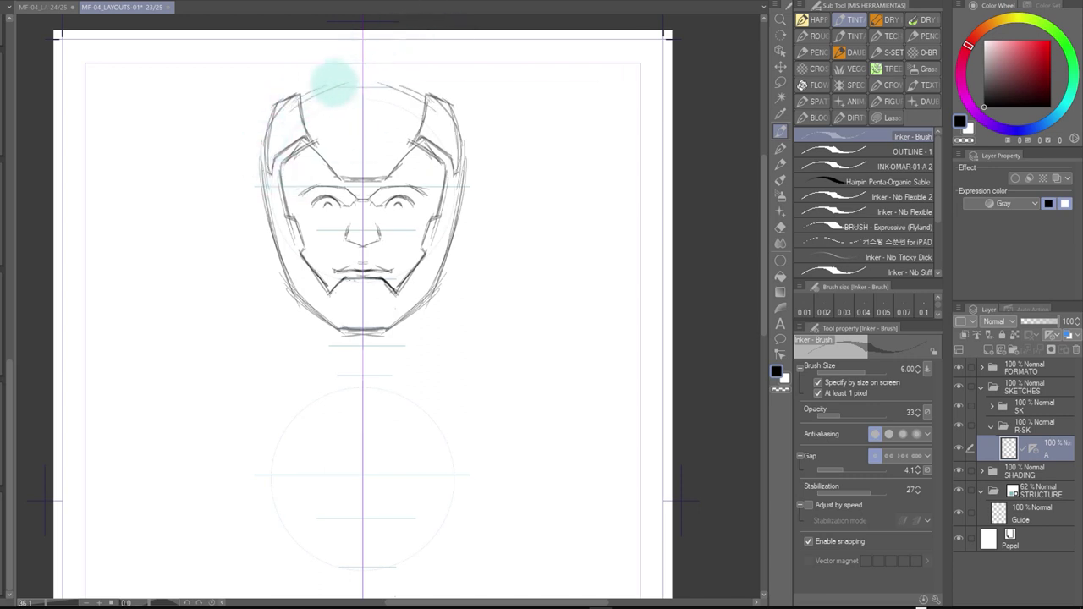
Draw the helmet's central crest with a flat top, curved inner seams and an angular forehead panel, reworking the panel's upper edge
left_click(49, 8)
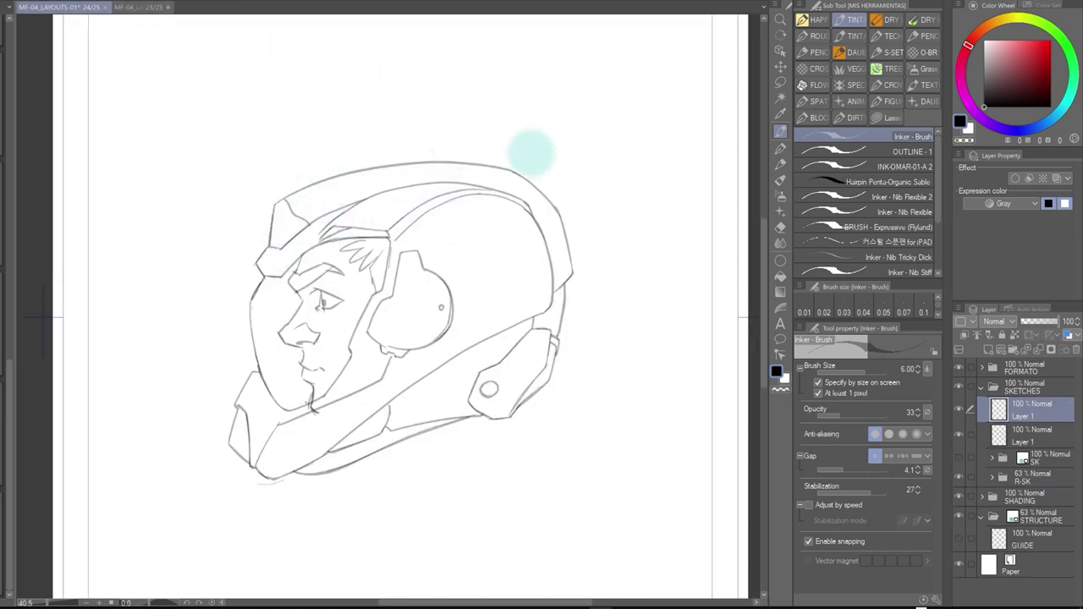
left_click(145, 8)
left_click_drag(341, 152, 383, 152)
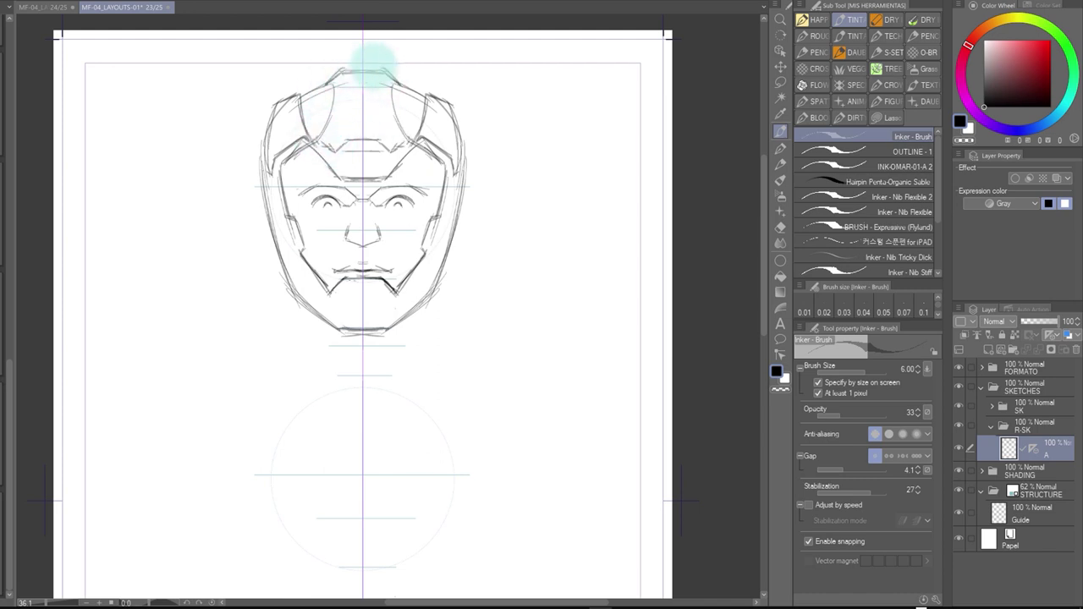
key("e")
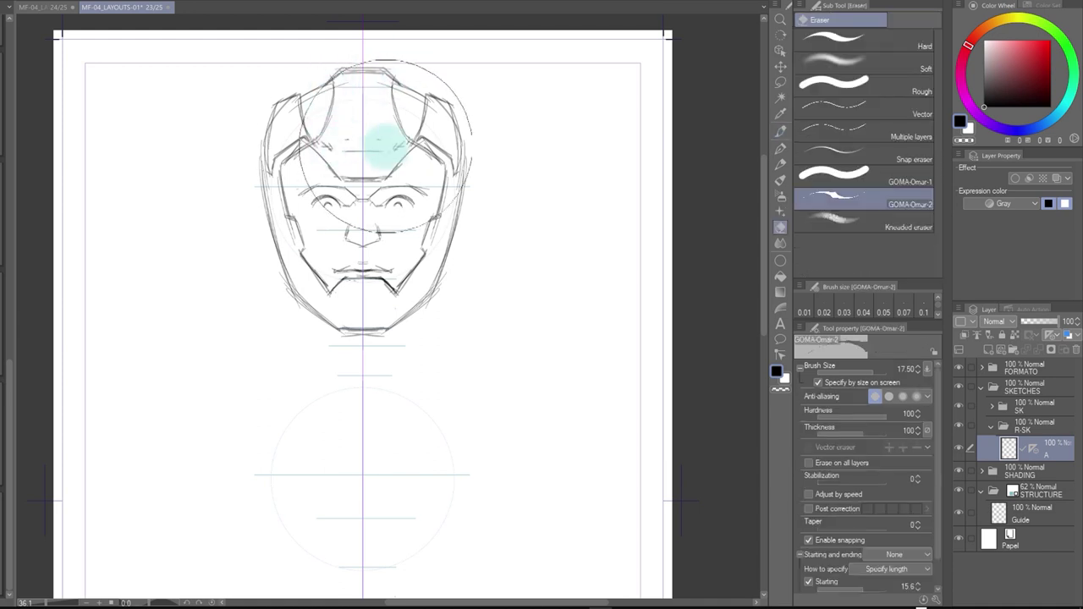
key("p")
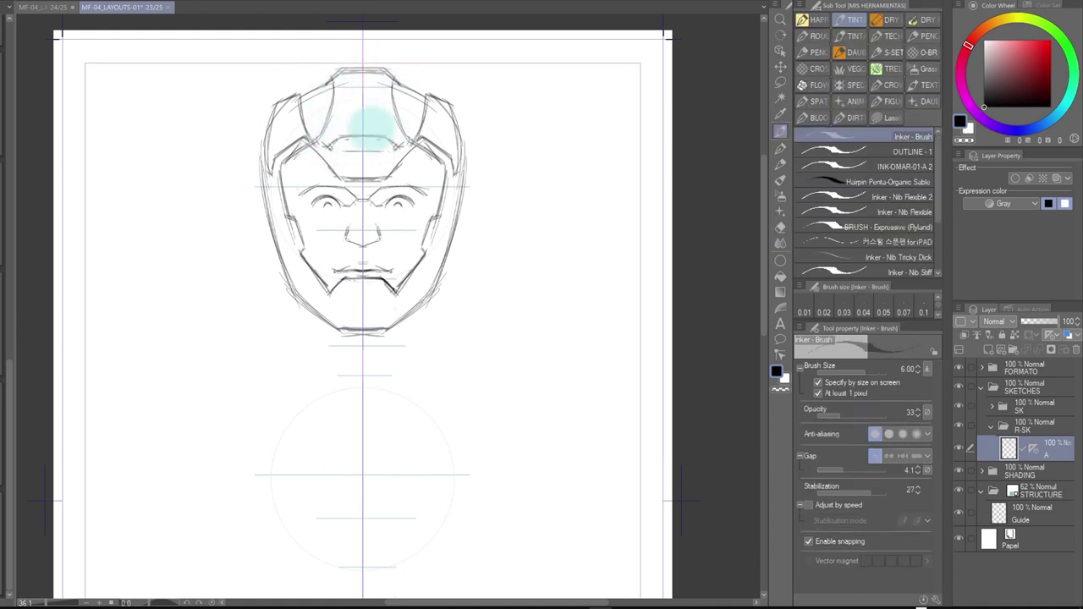
Erase stray strokes around the outer contour and forehead panel, and redraw the crown outline and panel edges more firmly
key("e")
mouse_move(242, 138)
left_mouse_down()
mouse_move(302, 95)
mouse_move(256, 152)
mouse_move(275, 123)
left_mouse_up()
key("p")
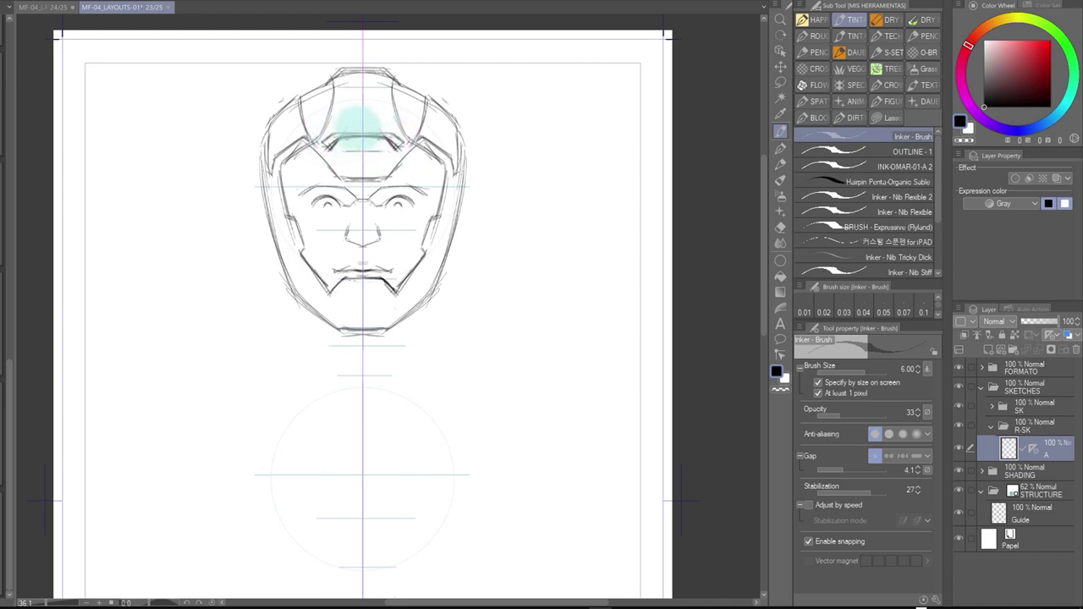
key("e")
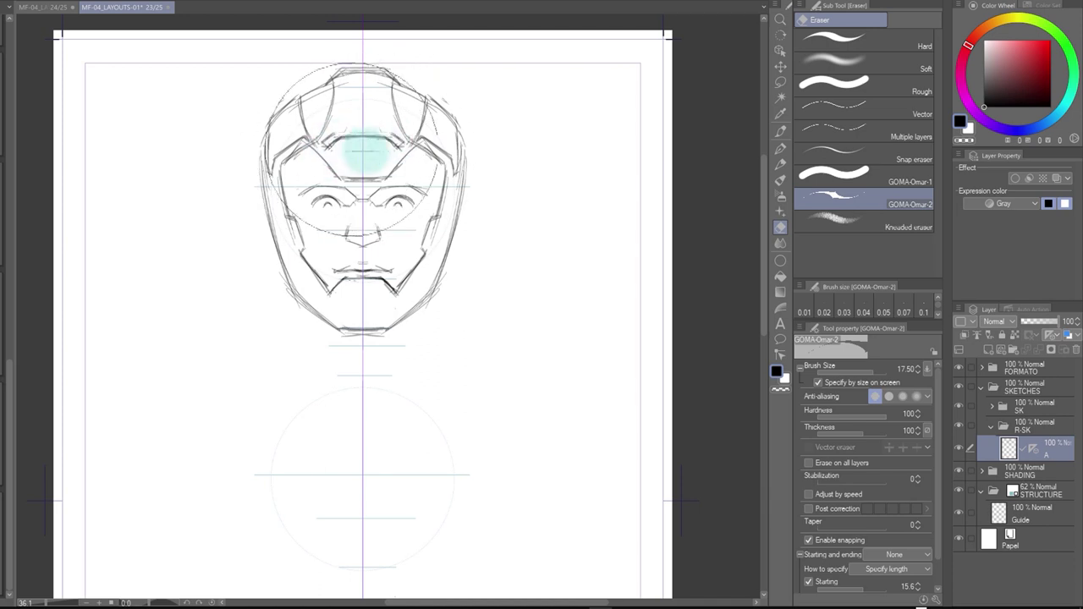
key("p")
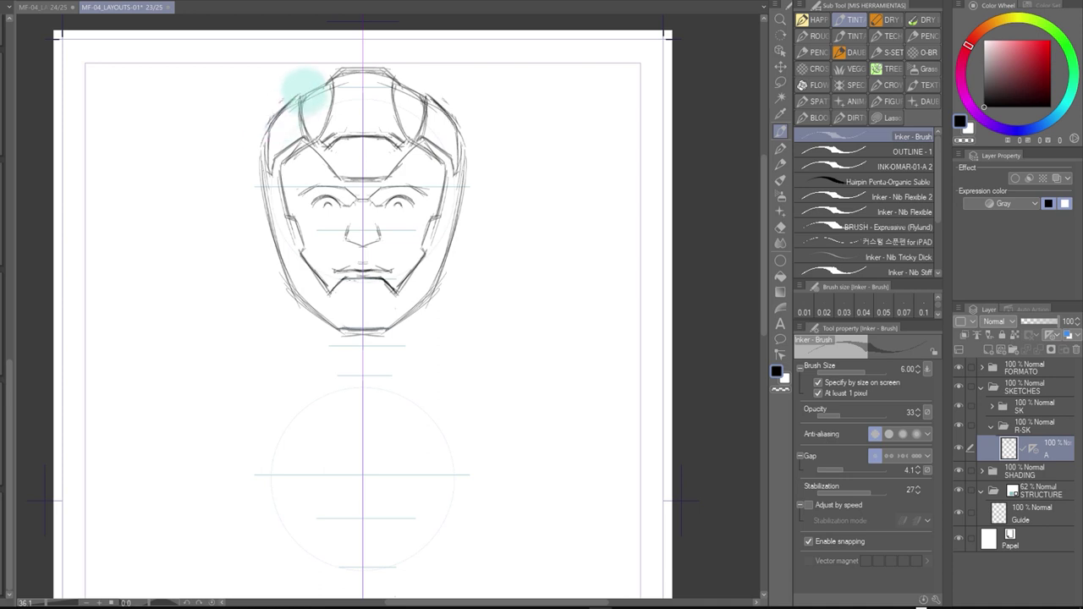
key("e")
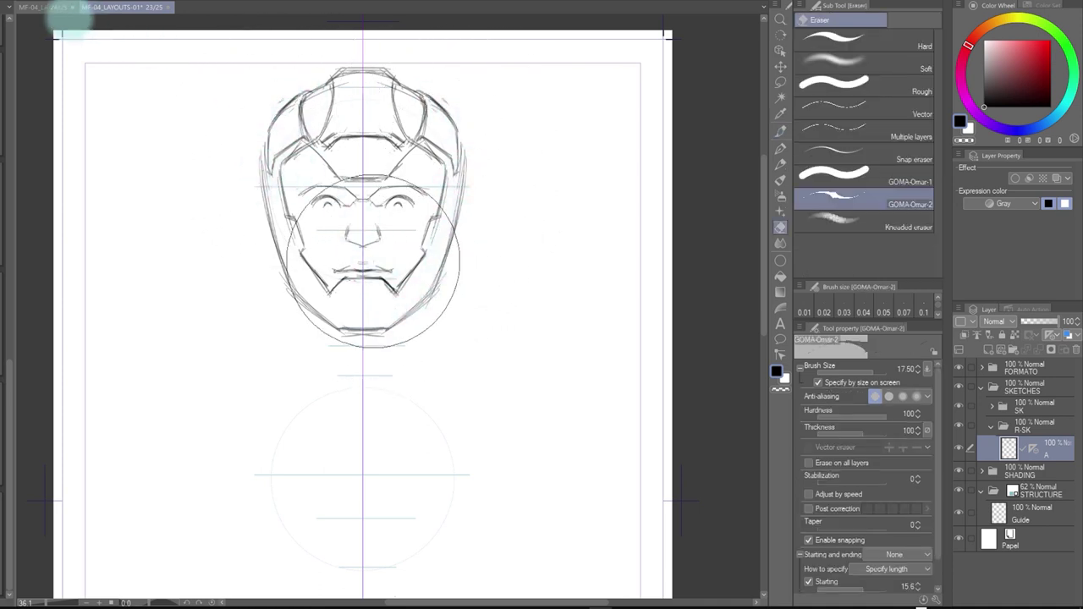
Compare with the side view on page 24, and draw a tapered central panel on the front helmet's chin guard
left_click(56, 7)
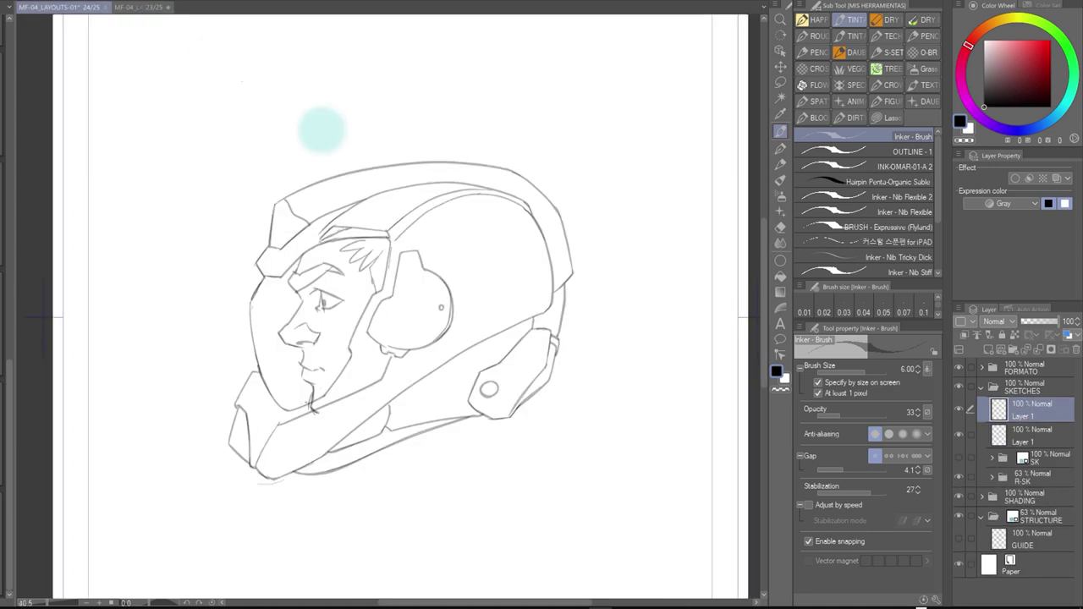
left_click(140, 8)
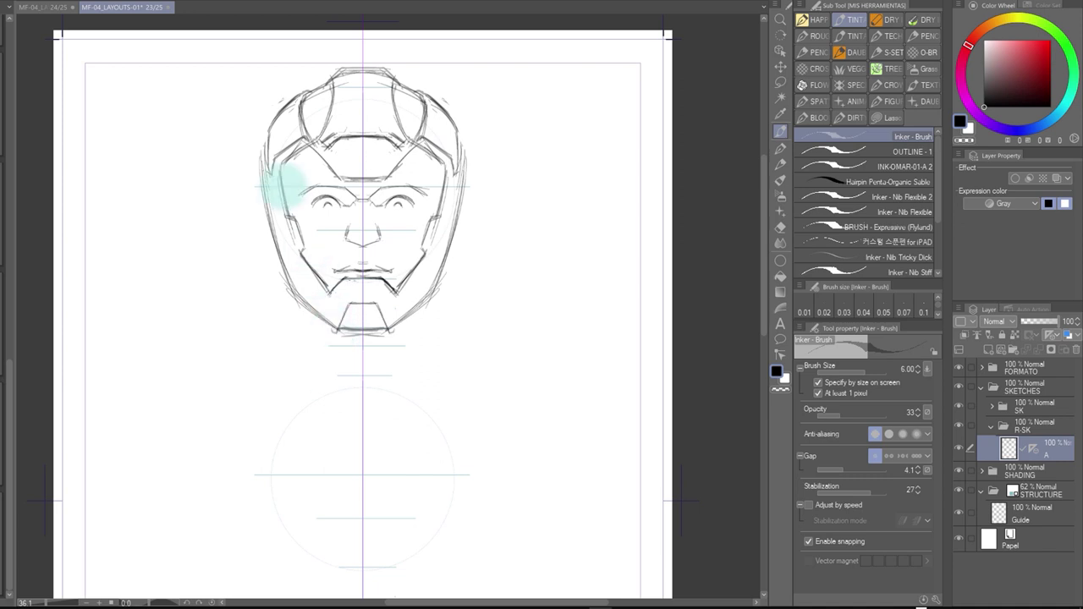
left_click(53, 8)
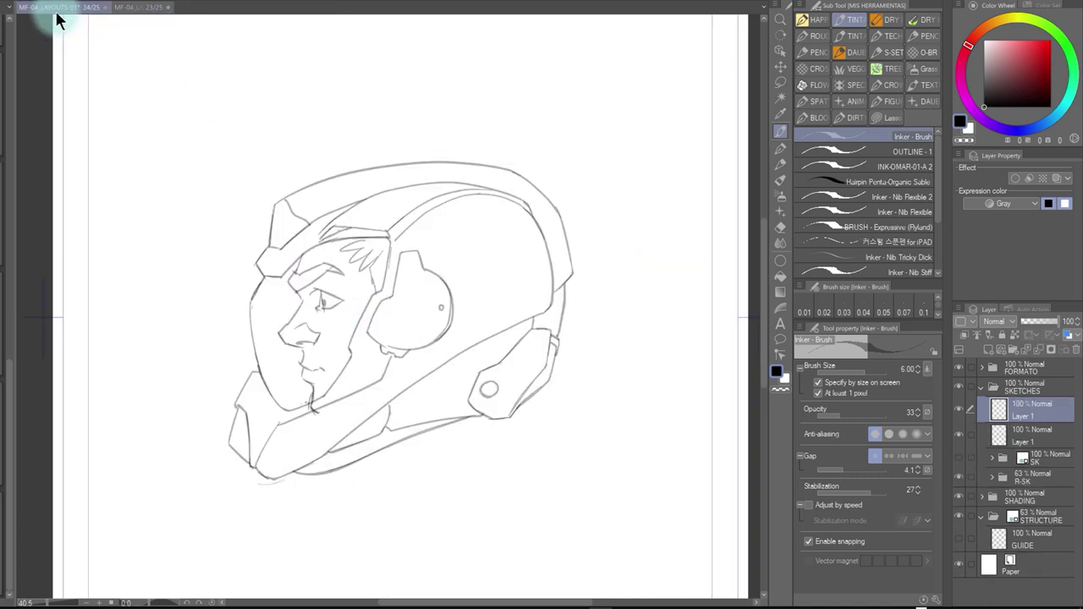
left_click(141, 8)
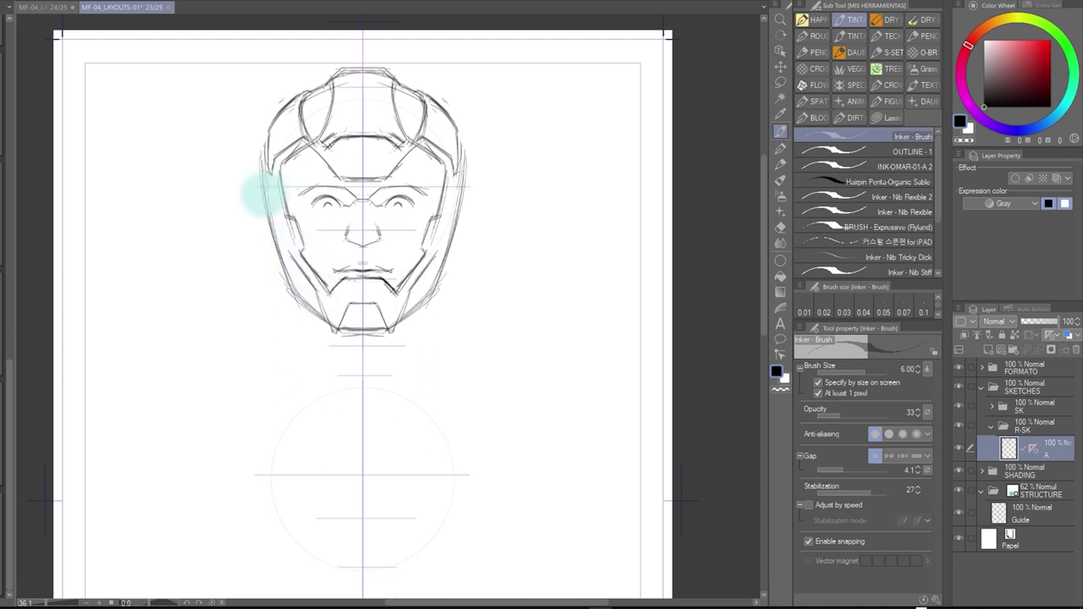
Draw angular ear pieces on both sides of the front-view helmet at eye to nose height, matching the side-view reference
left_click(51, 9)
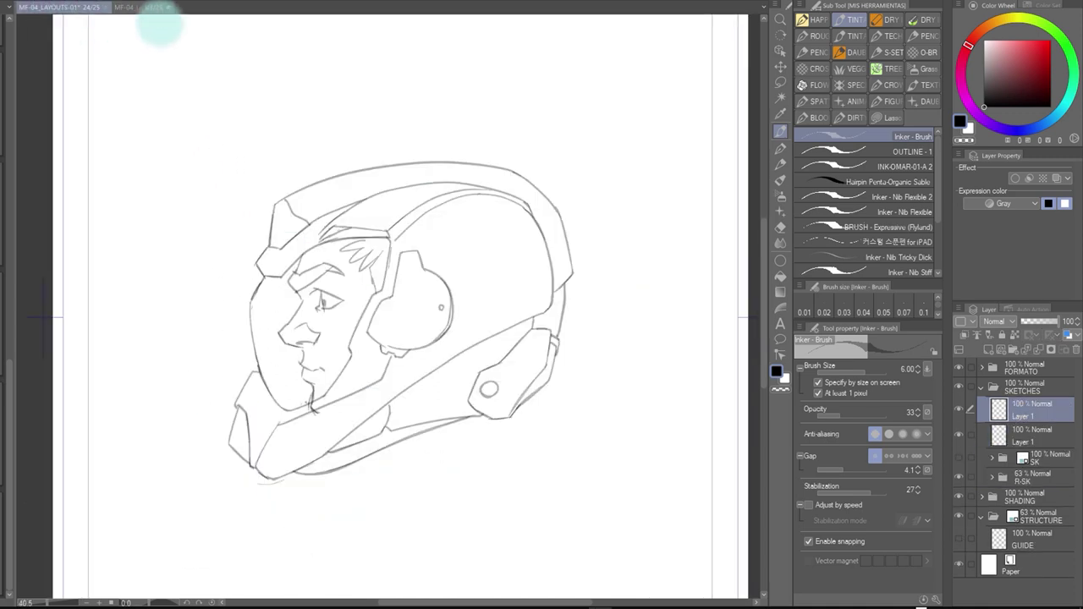
left_click(141, 8)
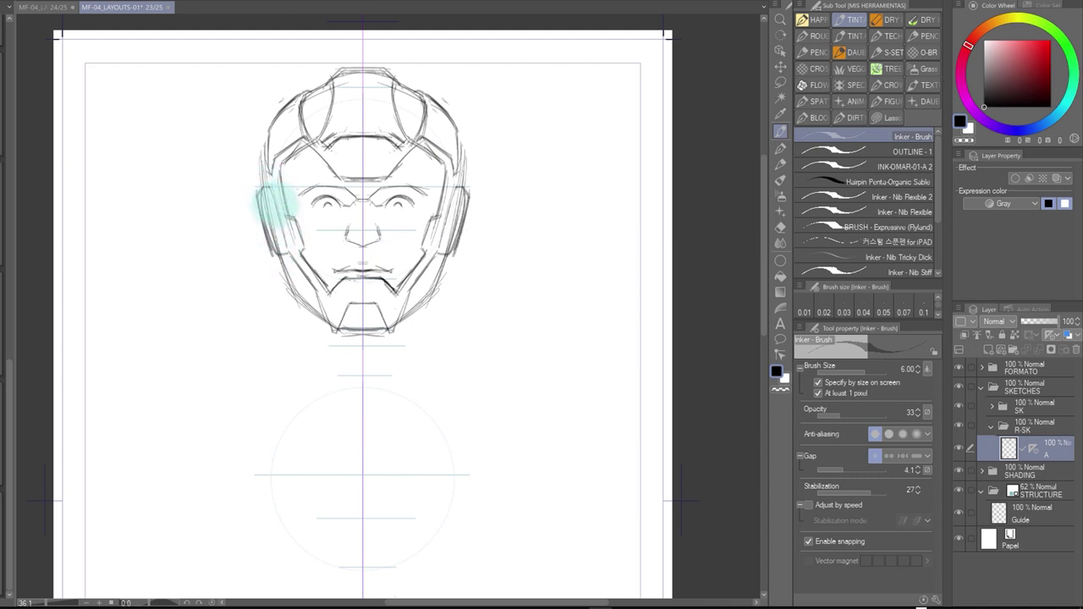
left_click(67, 8)
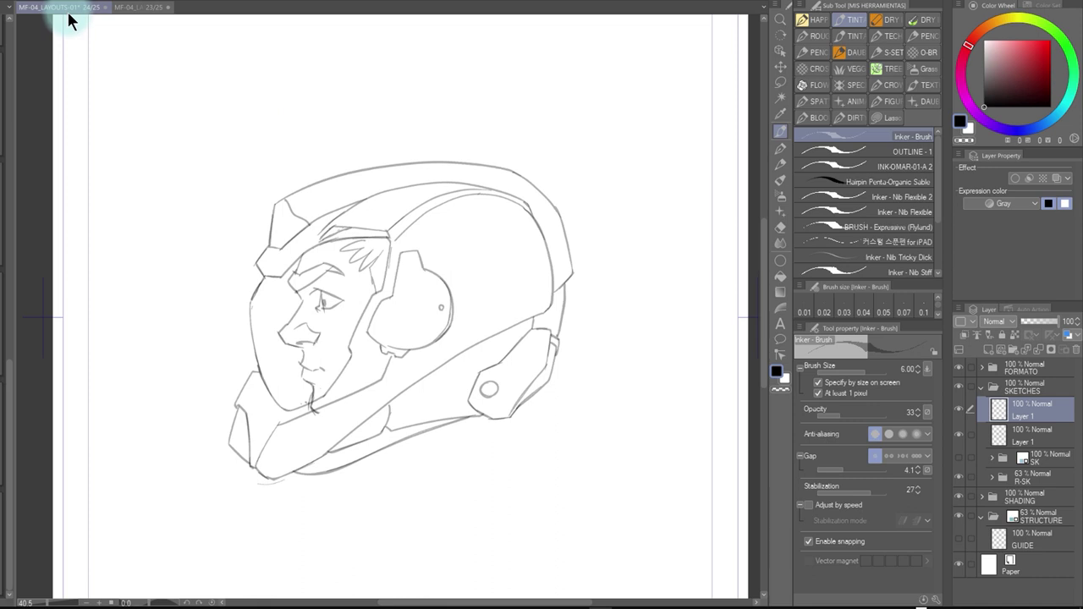
left_click(140, 8)
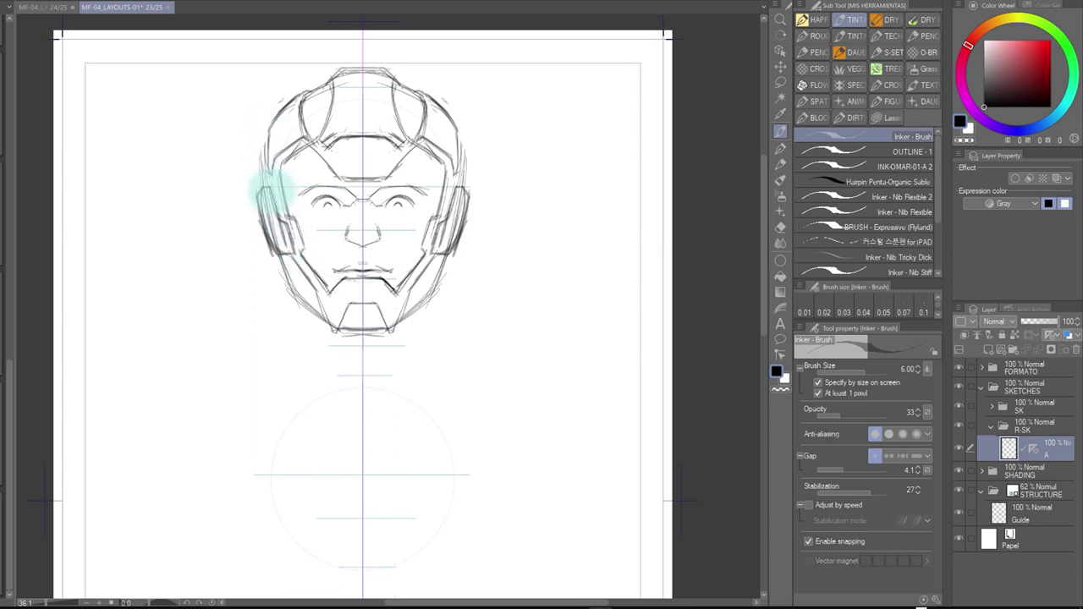
Erase the rough lines around the ear pieces and redraw their outlines more firmly
key("e")
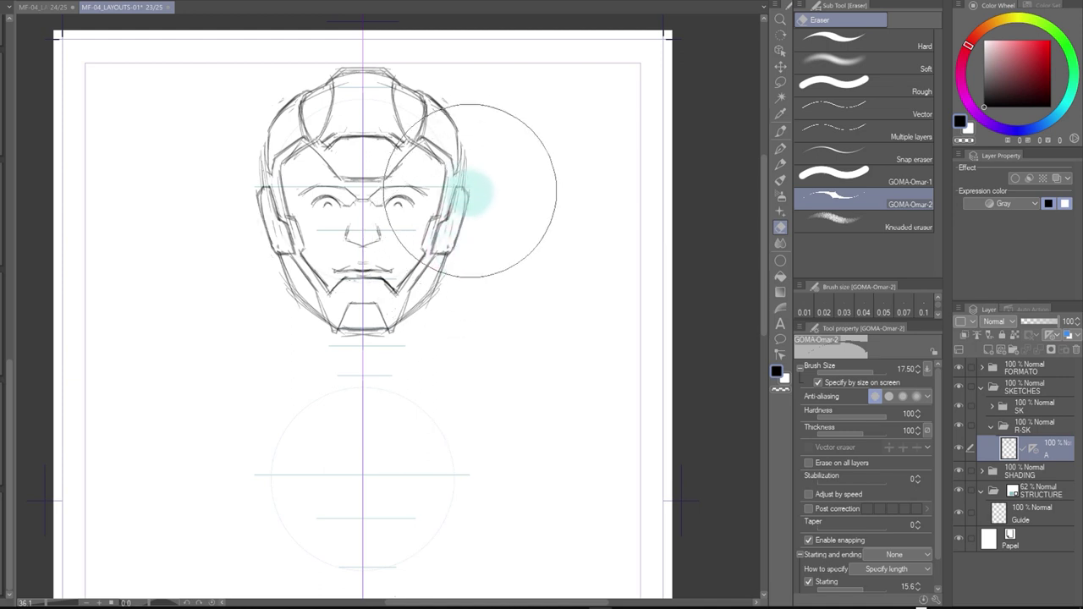
key("p")
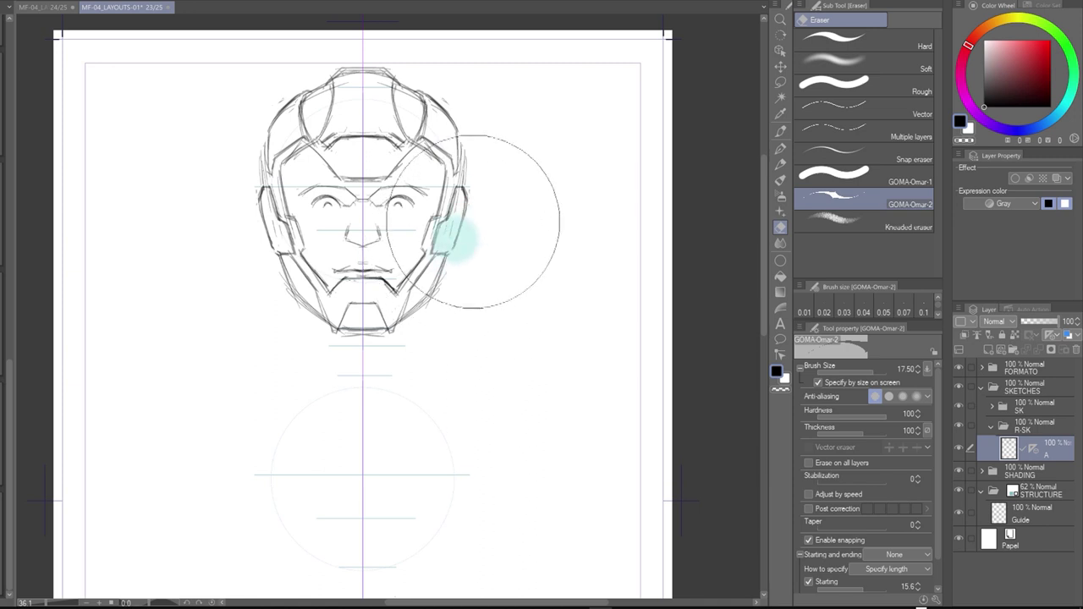
key("p")
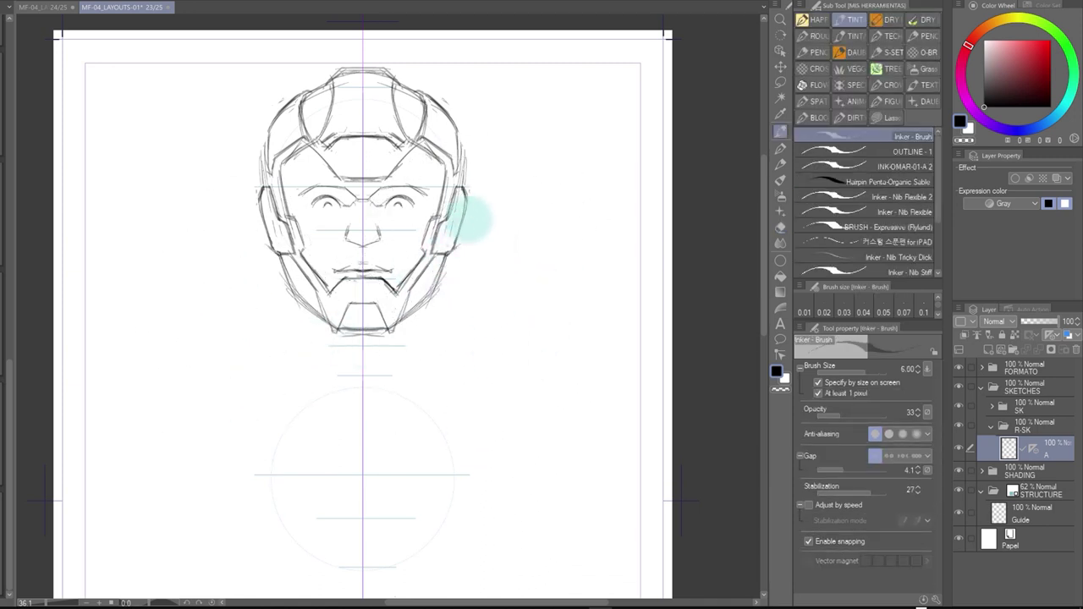
key("e")
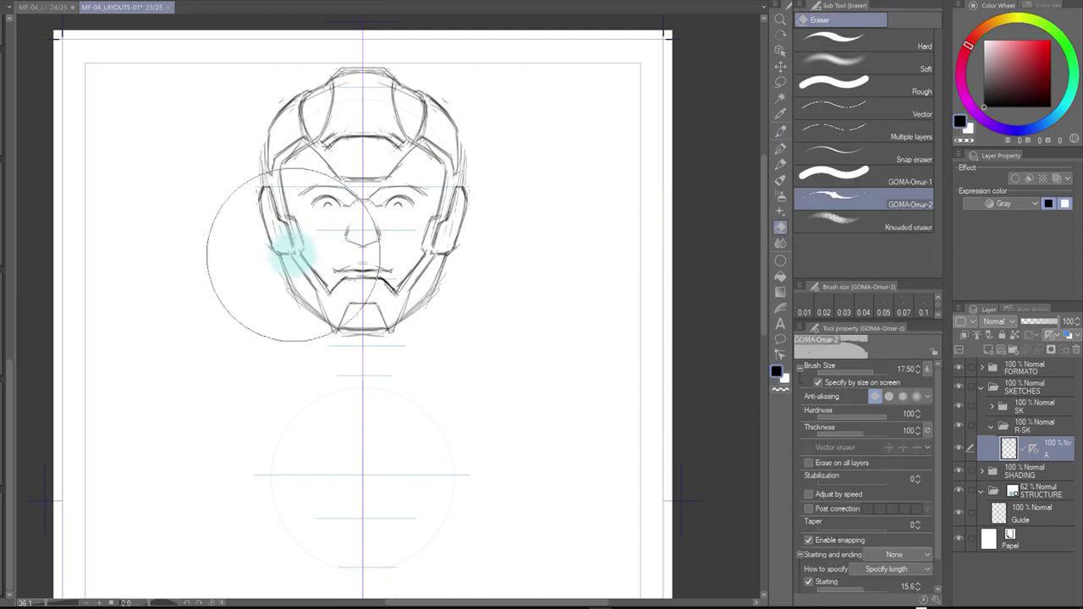
key("p")
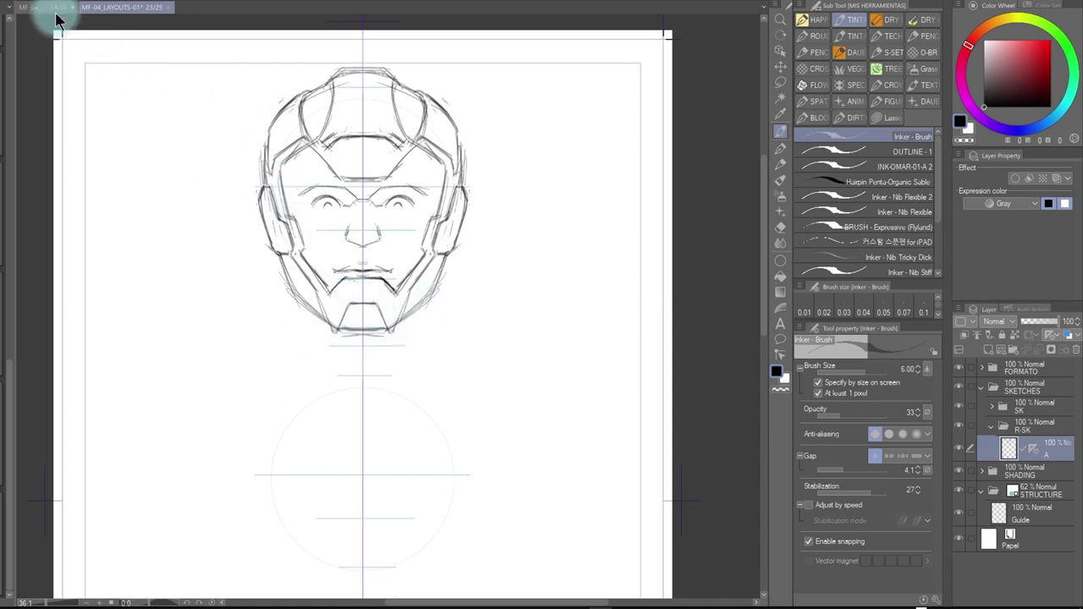
Check the side view, and redraw the chin guard's bottom edge slightly lower, erasing the old lines
left_click(46, 7)
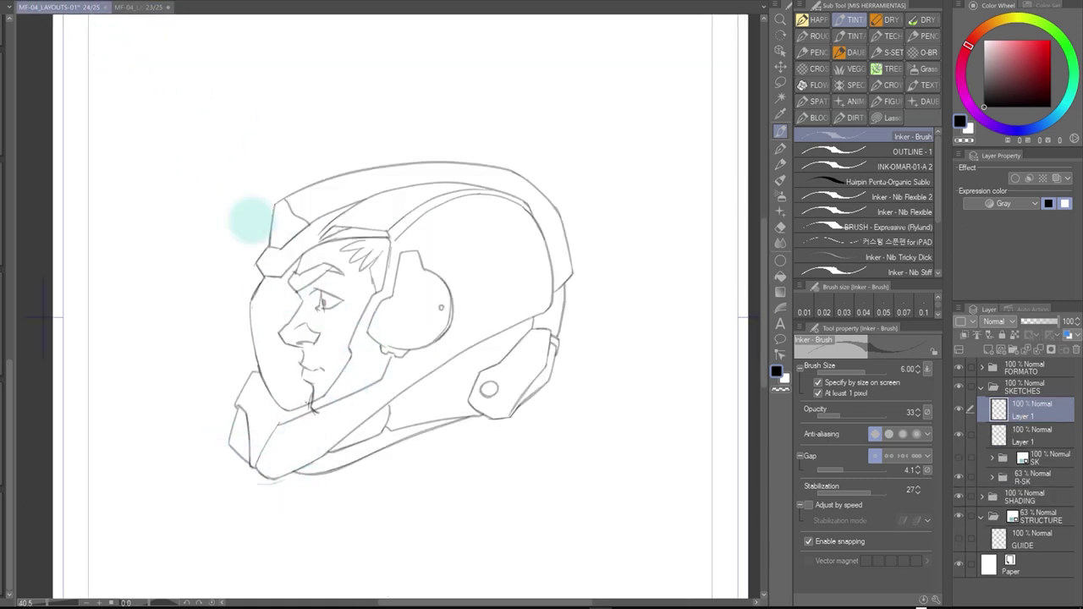
left_click(139, 7)
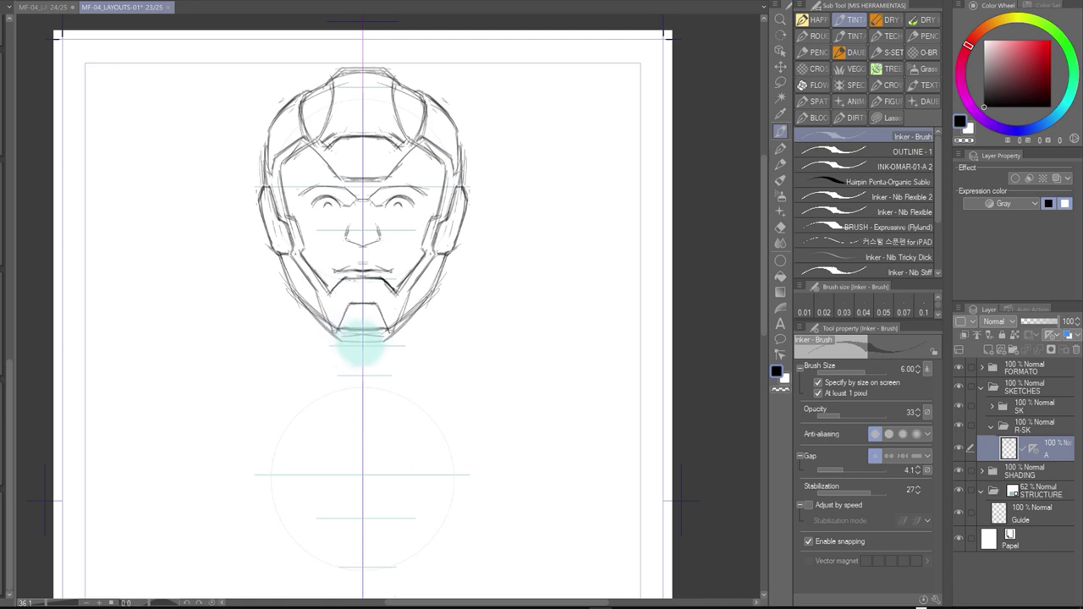
key("e")
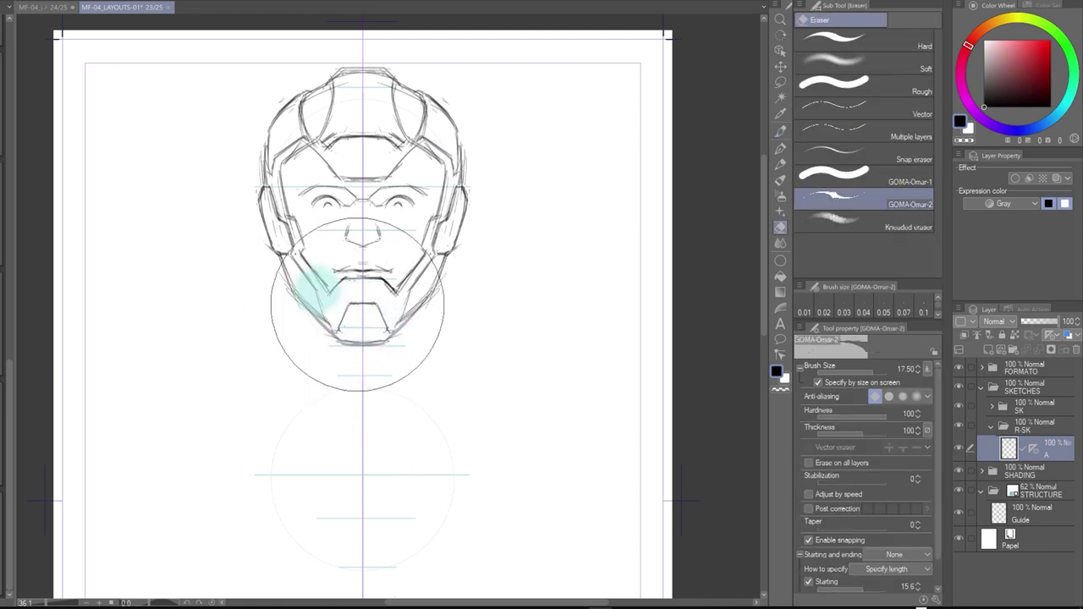
key("p")
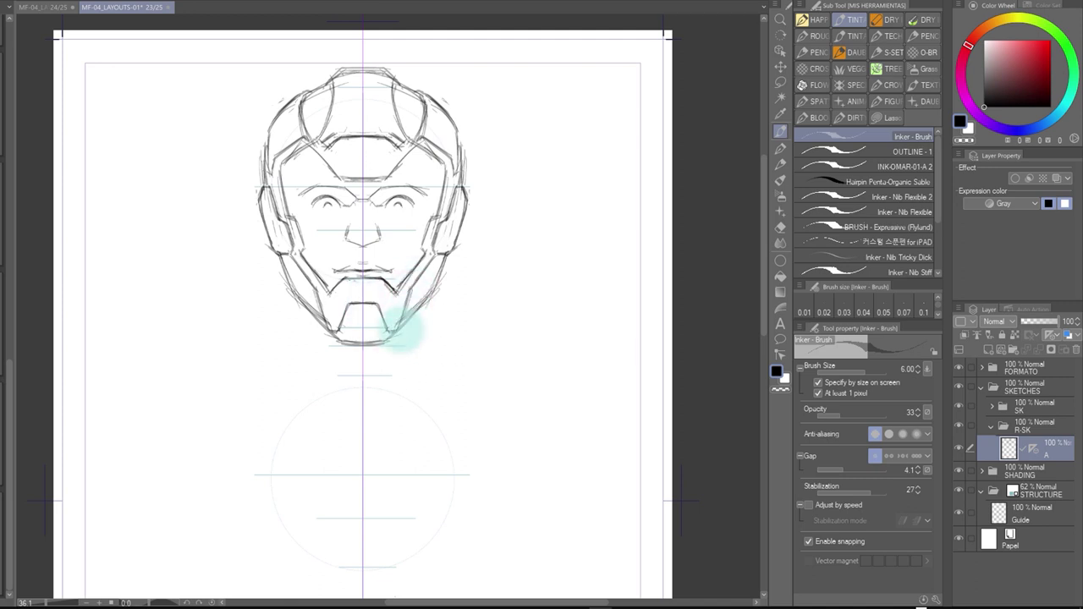
Rework the lower jaw contours against the side view, and draw a curved, flared neck guard beneath the chin
left_click(47, 8)
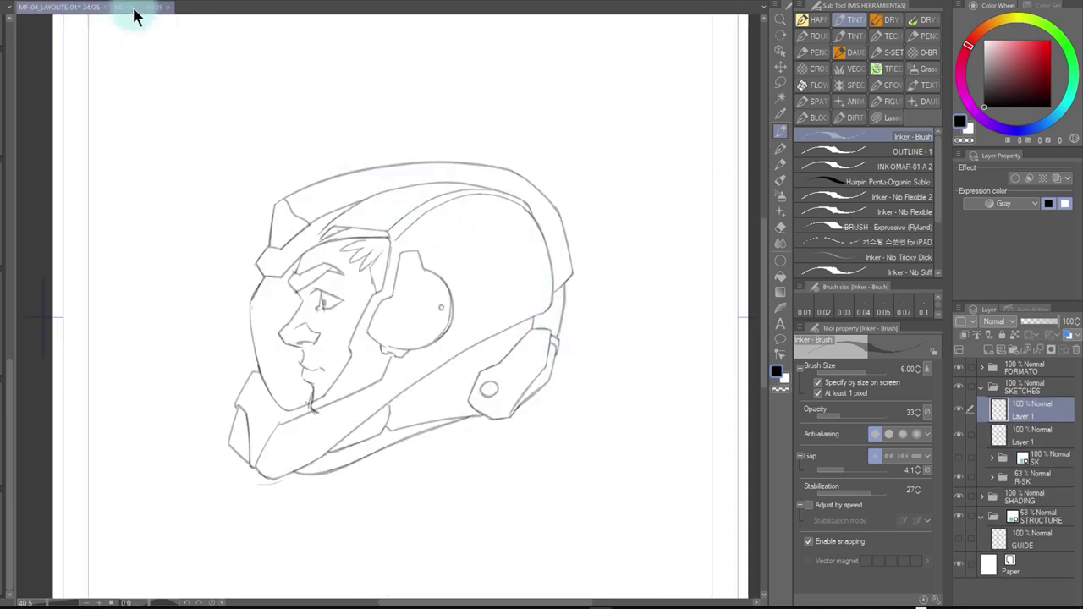
left_click(134, 9)
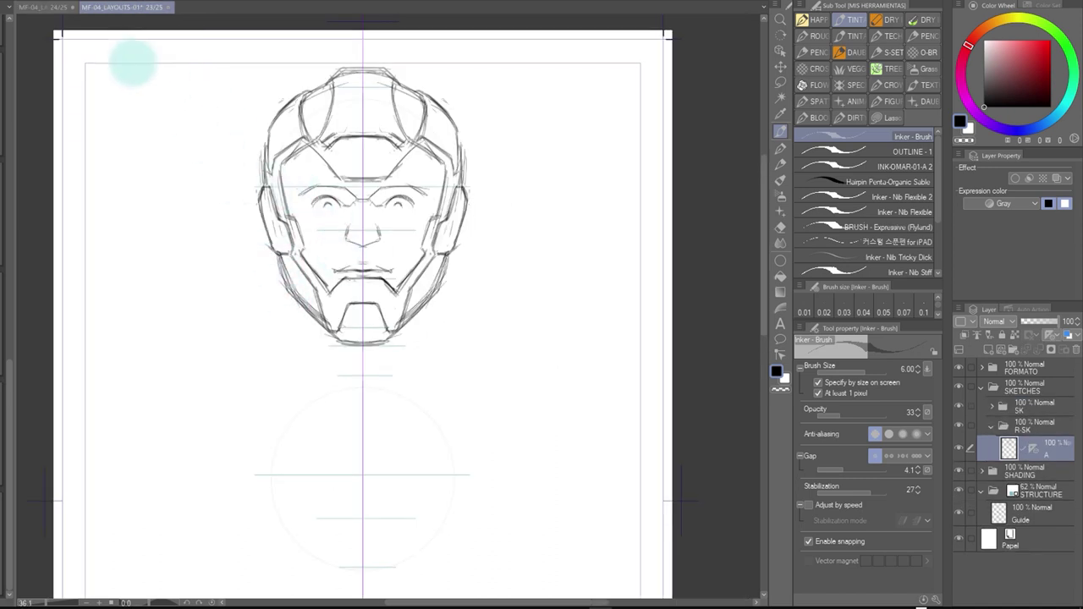
left_click(46, 8)
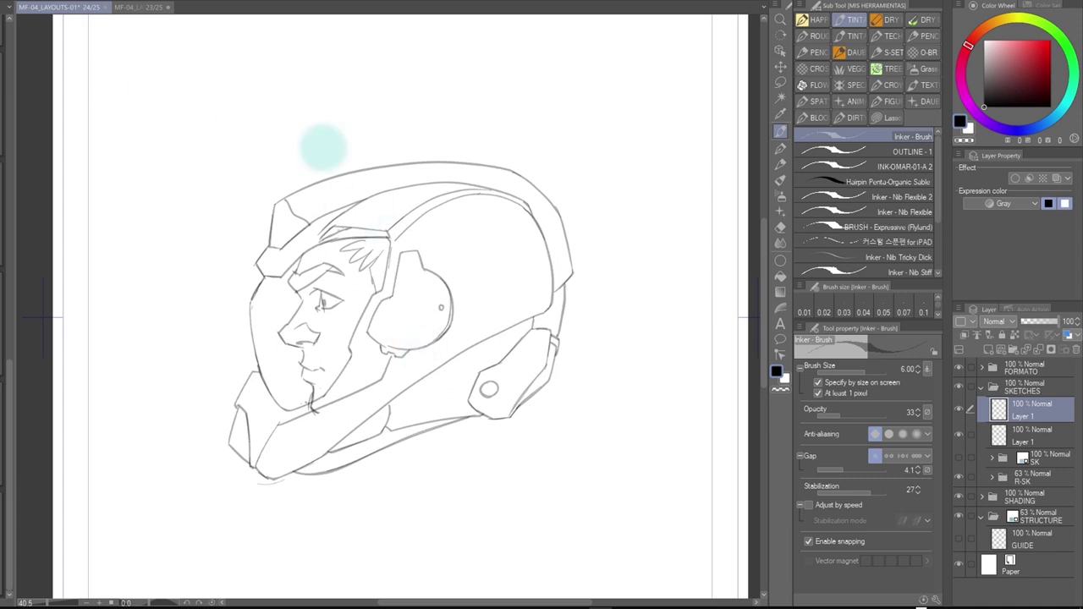
left_click(142, 8)
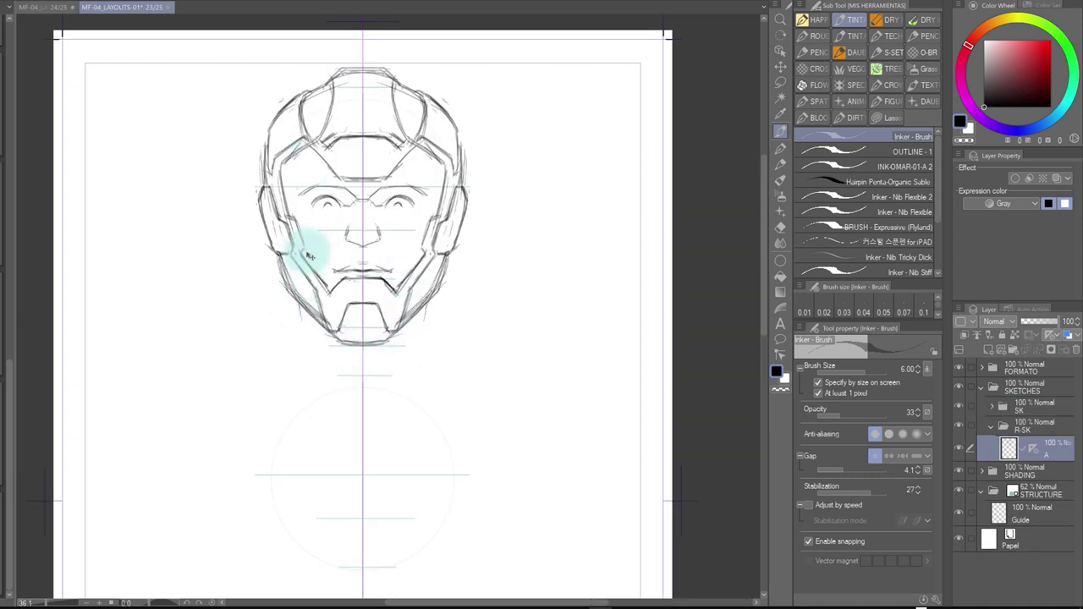
mouse_move(292, 309)
left_mouse_down()
mouse_move(314, 338)
mouse_move(459, 346)
mouse_move(279, 318)
mouse_move(435, 327)
mouse_move(431, 302)
mouse_move(297, 321)
mouse_move(306, 343)
mouse_move(446, 313)
left_mouse_up()
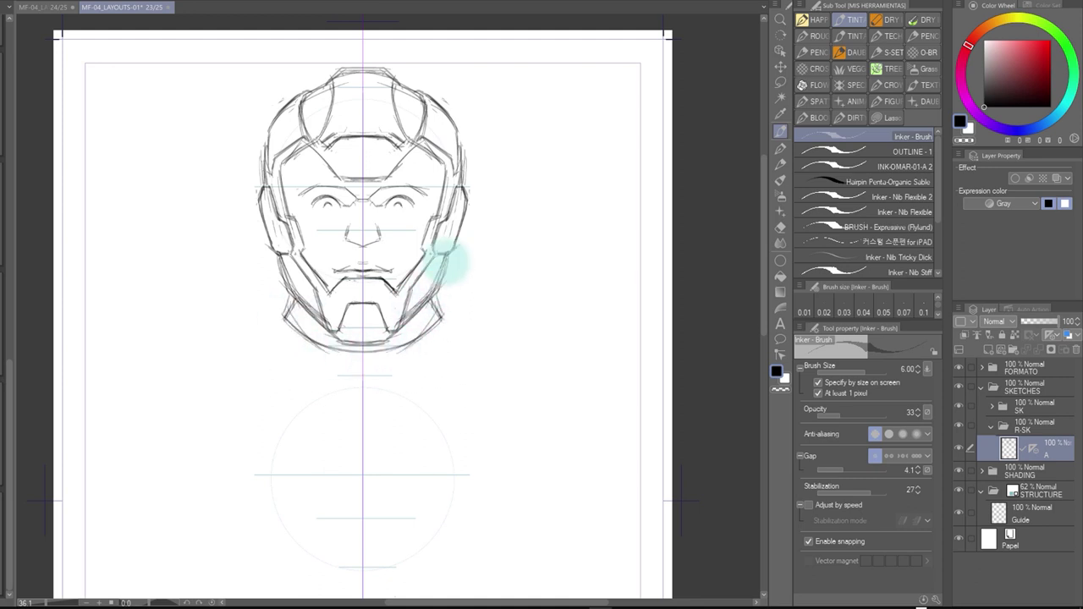
Clean up the outline beside the ear pieces, and add a second parallel edge line around the face opening's upper sides
key("e")
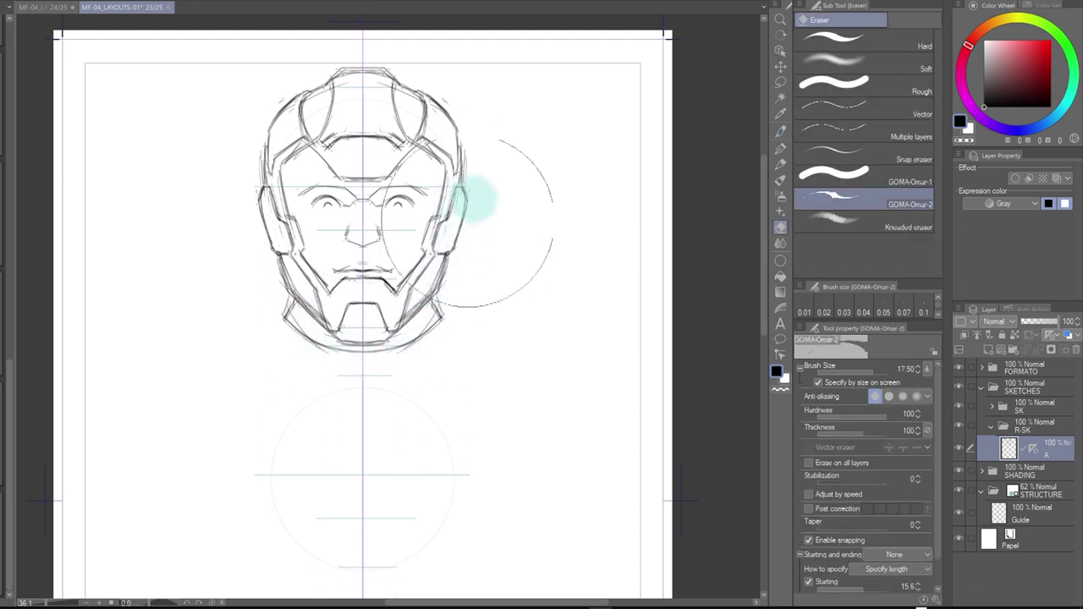
key("ctrl+space")
mouse_move(478, 235)
left_mouse_down()
mouse_move(443, 249)
mouse_move(494, 259)
mouse_move(524, 243)
mouse_move(491, 223)
left_mouse_up()
key("p")
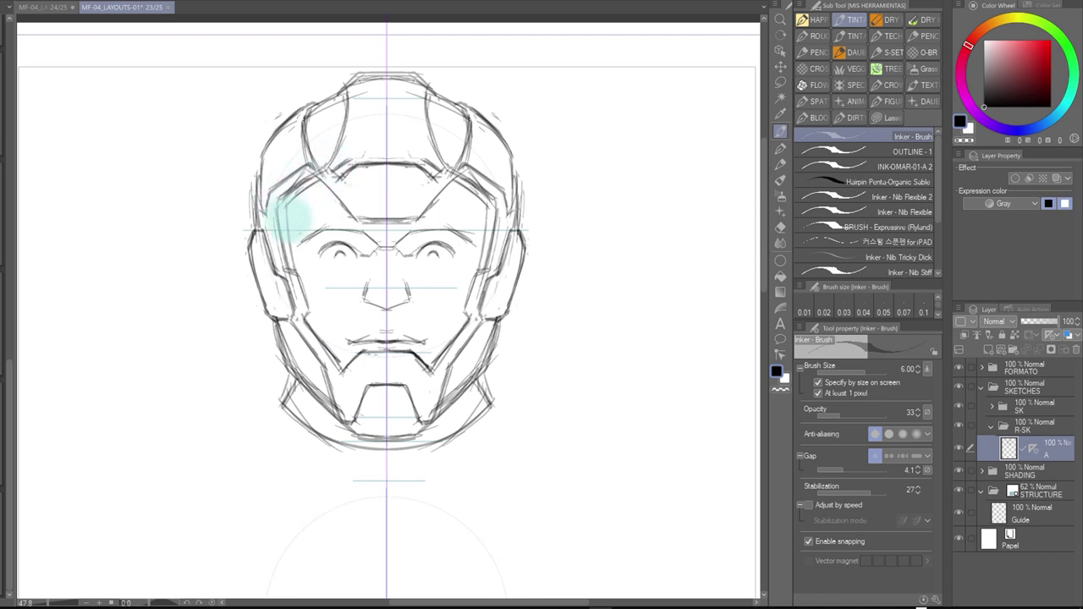
key("ctrl+space")
left_click_drag(532, 246, 494, 318)
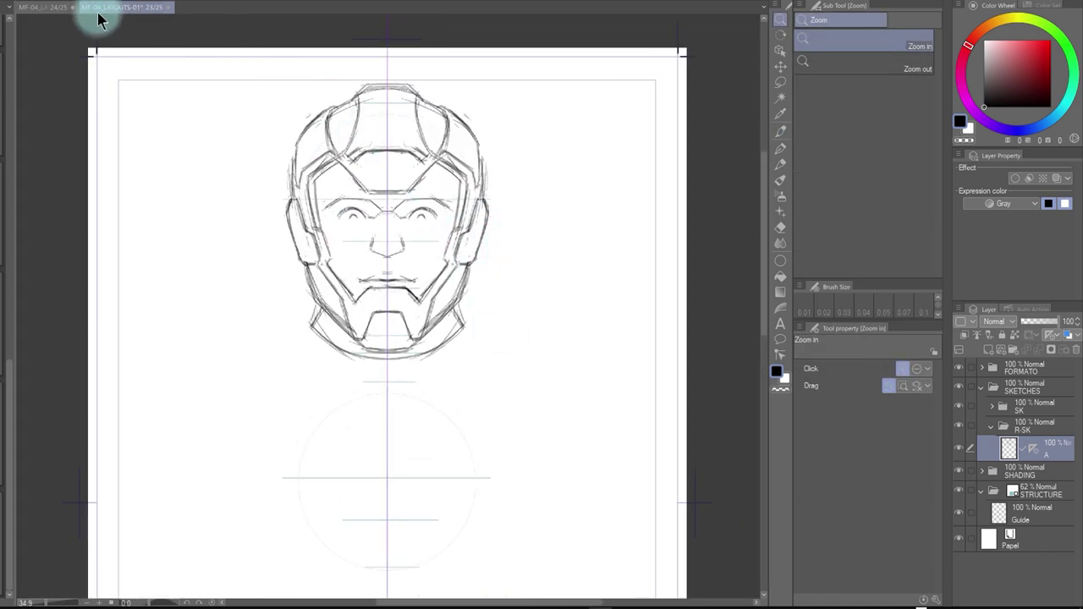
Copy the two side-view sketch layers from page 24 and paste them into page 23, below the front-view helmet
left_click(67, 11)
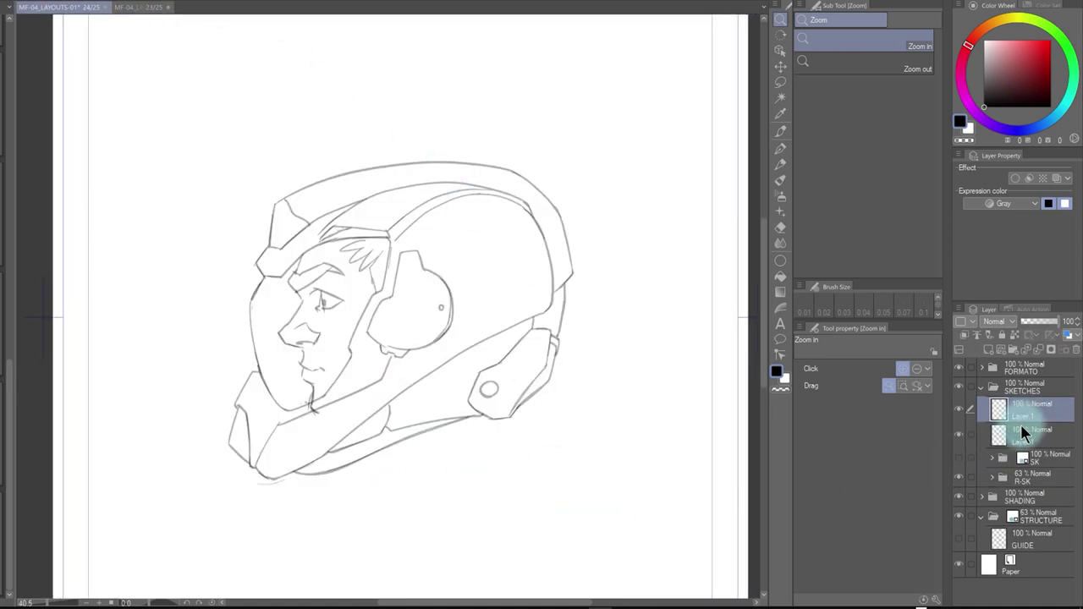
left_click(1026, 441, "ctrl")
left_click(135, 7)
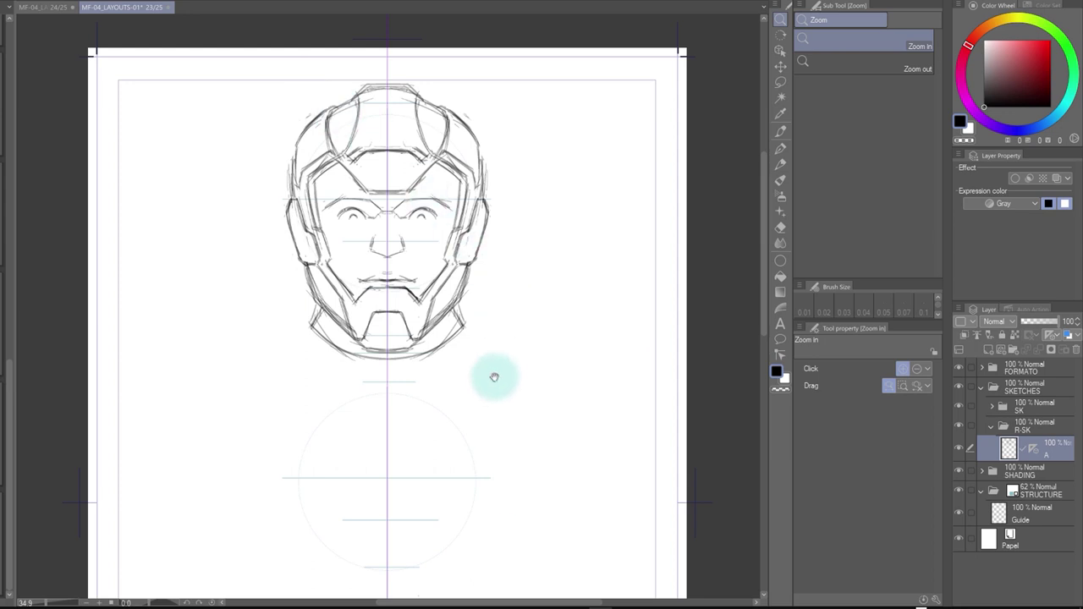
key("ctrl+v")
left_click_drag(504, 335, 524, 382)
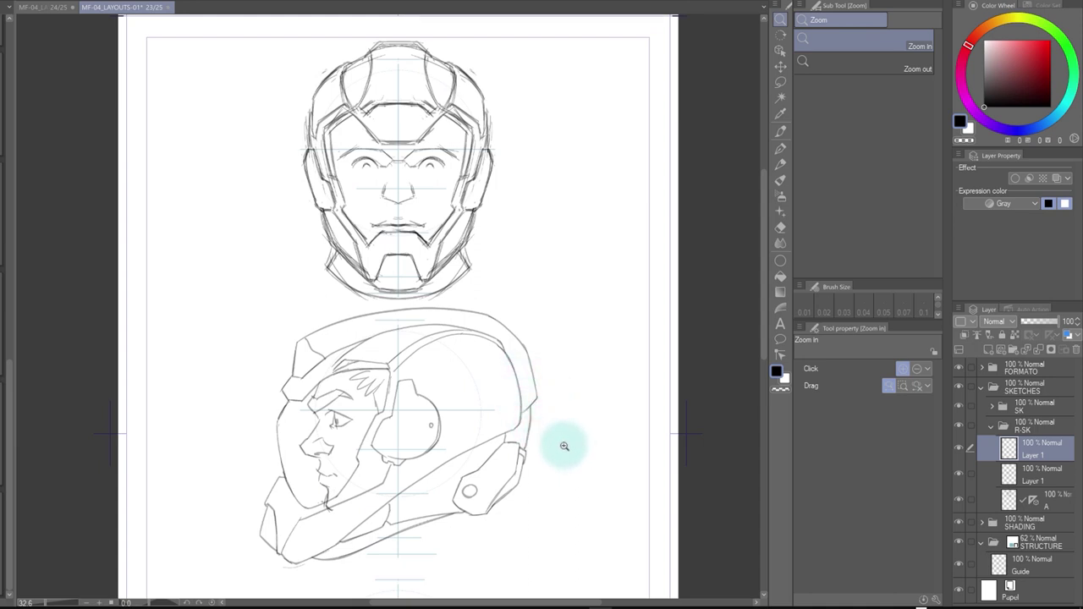
On symmetry layer A, sketch the raised inner shape of the helmet's central crest, undoing the unwanted strokes
key("p")
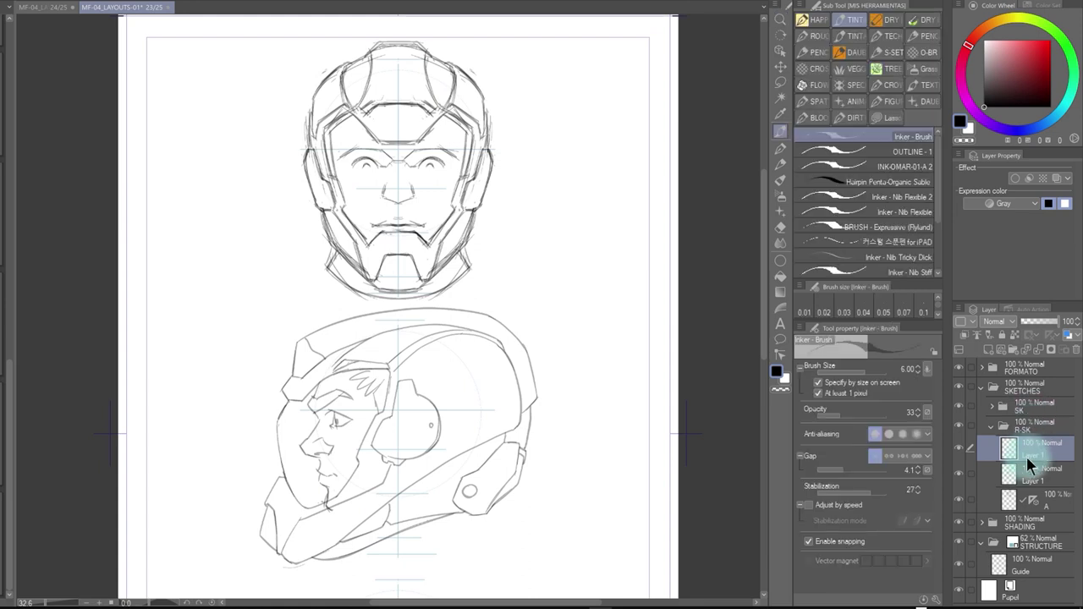
left_click(1028, 499)
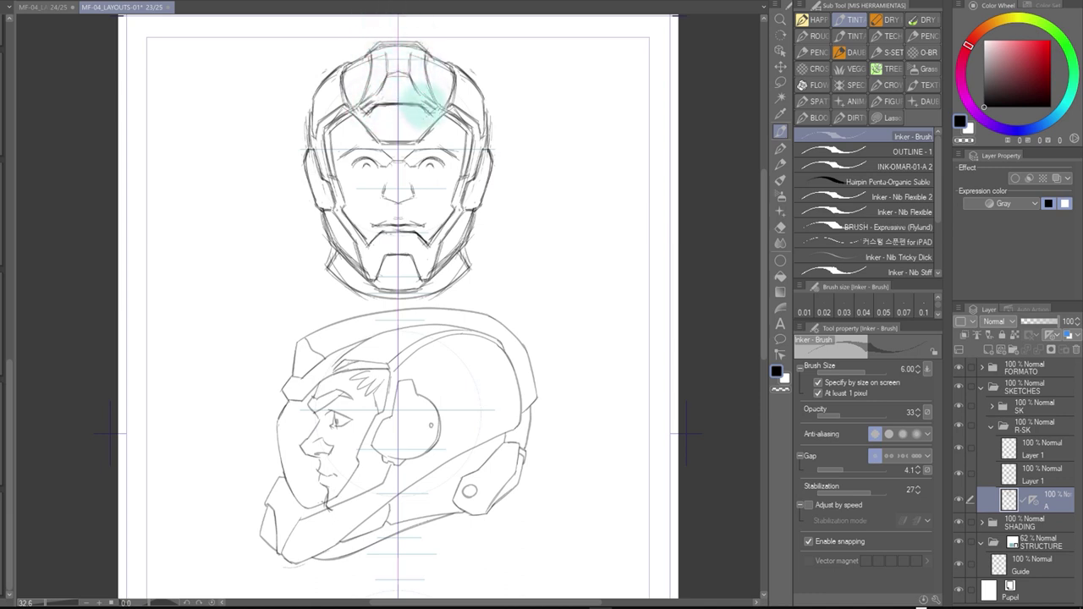
mouse_move(372, 43)
left_mouse_down()
mouse_move(447, 49)
mouse_move(435, 71)
left_mouse_up()
key("ctrl+z")
key("ctrl+z")
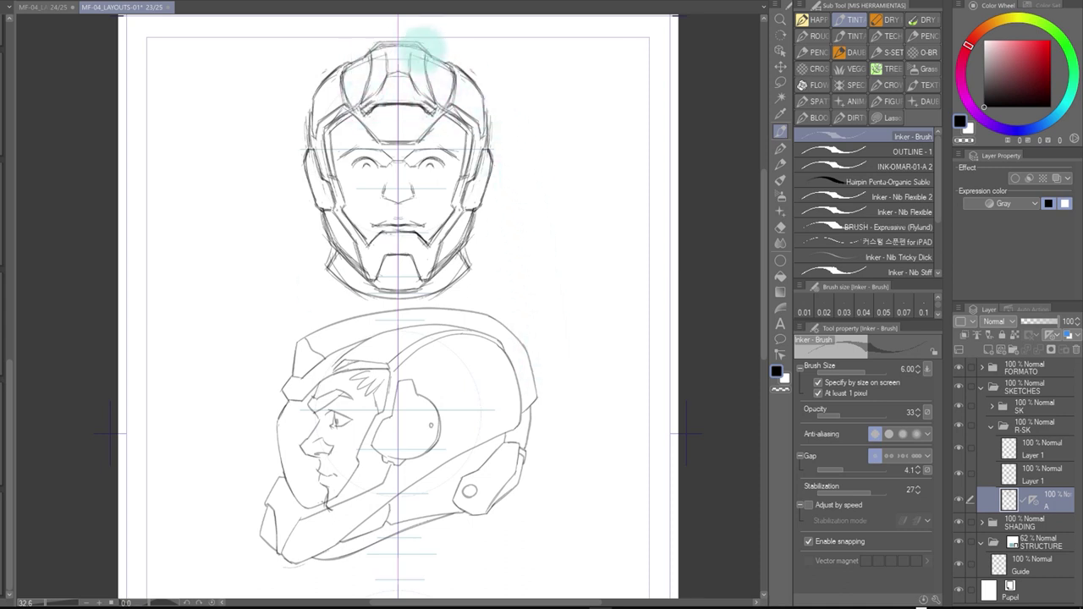